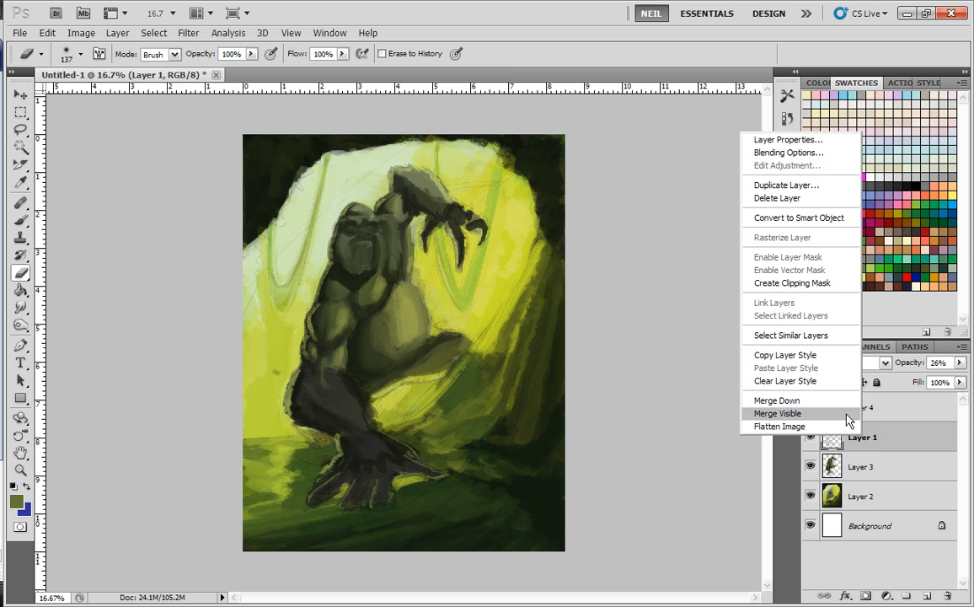
- Set the label color of Layer 1 to Gray in its layer properties
{"action": "left_click", "coordinate": [792, 133]}
{"action": "left_click", "coordinate": [544, 224]}
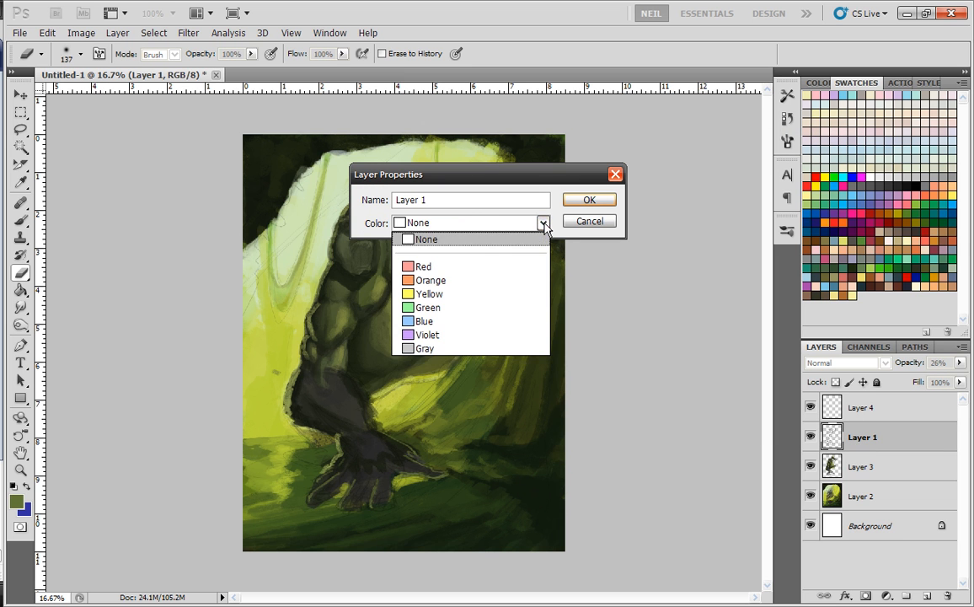
{"action": "left_click", "coordinate": [463, 347]}
{"action": "left_click", "coordinate": [588, 200]}
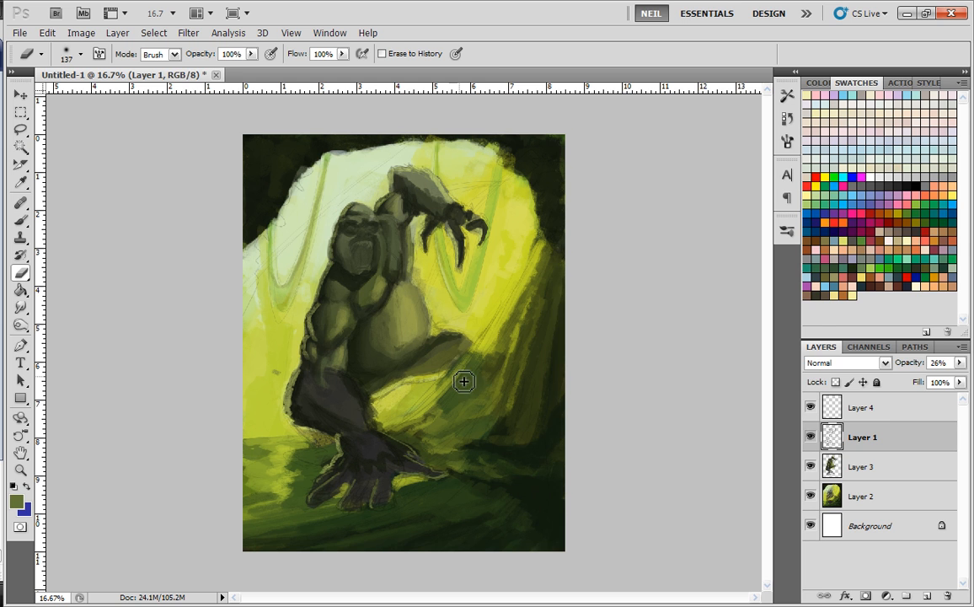
- Erase the stray sketch lines around the ape on Layer 1 using a hard round 127 px eraser
{"action": "right_click", "coordinate": [461, 380]}
{"action": "left_click", "coordinate": [681, 355]}
{"action": "left_click", "coordinate": [565, 292]}
{"action": "left_click", "coordinate": [559, 207]}
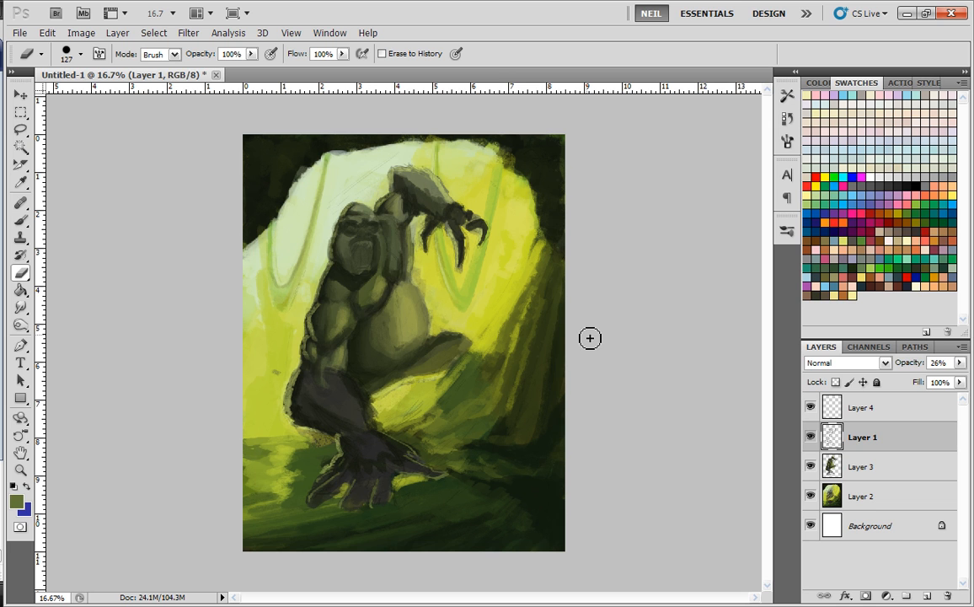
- Switch to the Brush tool and make Layer 4 active, toggling its visibility off and back on
{"action": "key", "text": "b"}
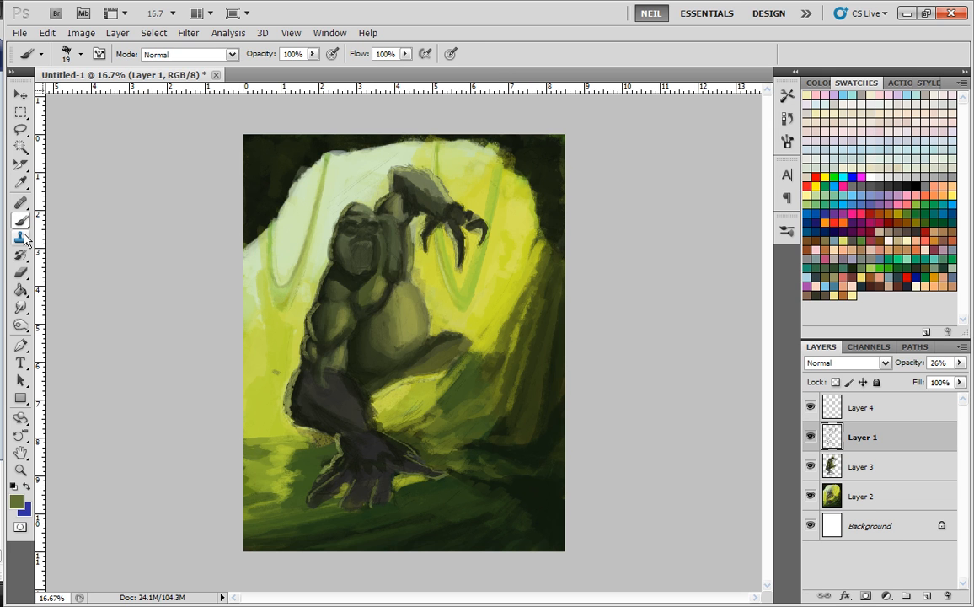
{"action": "left_click", "coordinate": [839, 413]}
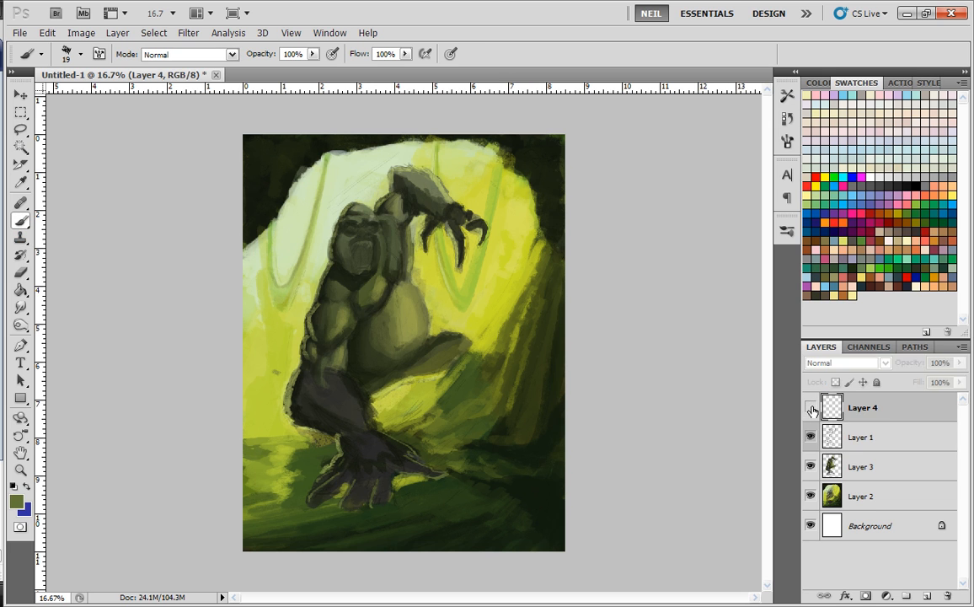
{"action": "left_click", "coordinate": [810, 408]}
{"action": "left_click", "coordinate": [810, 407]}
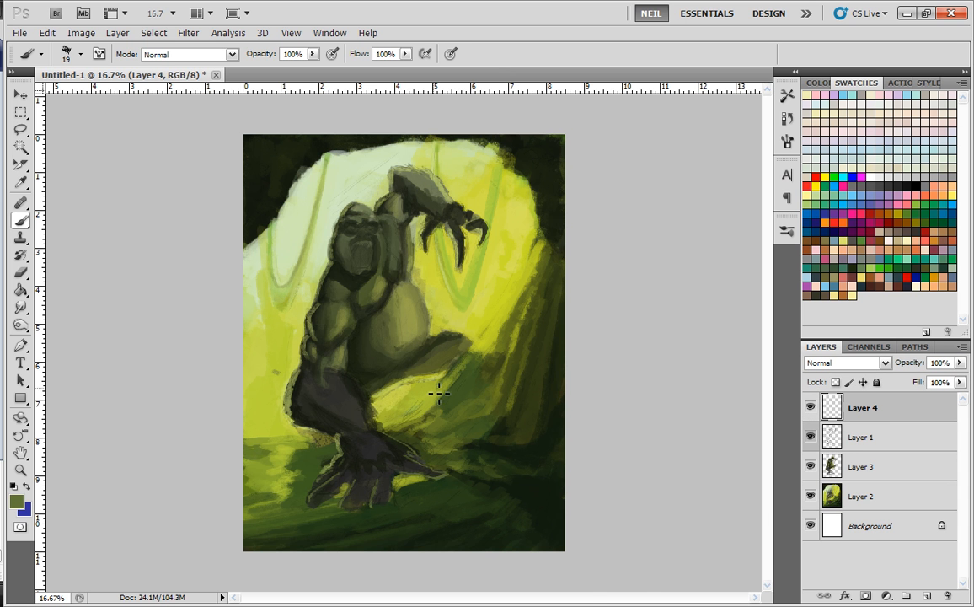
- Sample the pale green of the background and choose a small hard round brush for painting the ape's mouth
{"action": "key", "text": "ctrl+plus"}
{"action": "key", "text": "ctrl+plus"}
{"action": "key", "text": "ctrl+plus"}
{"action": "left_click_drag", "start_coordinate": [308, 316], "coordinate": [413, 452]}
{"action": "left_click_drag", "start_coordinate": [420, 372], "coordinate": [397, 478]}
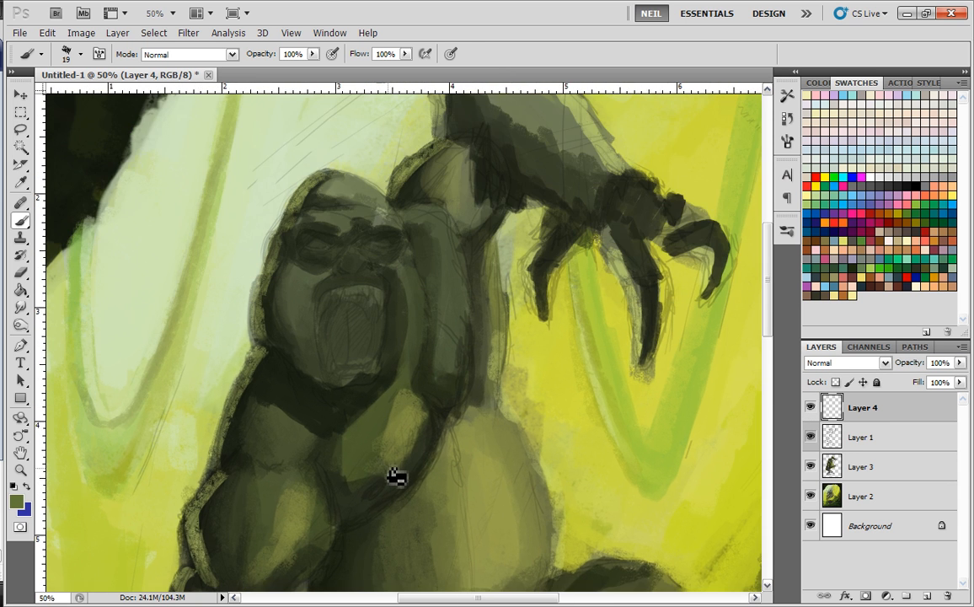
{"action": "key", "text": "ctrl+plus"}
{"action": "key", "text": "ctrl+plus"}
{"action": "left_click_drag", "start_coordinate": [344, 454], "coordinate": [455, 476]}
{"action": "left_click", "coordinate": [186, 232], "text": "alt"}
{"action": "right_click", "coordinate": [415, 354]}
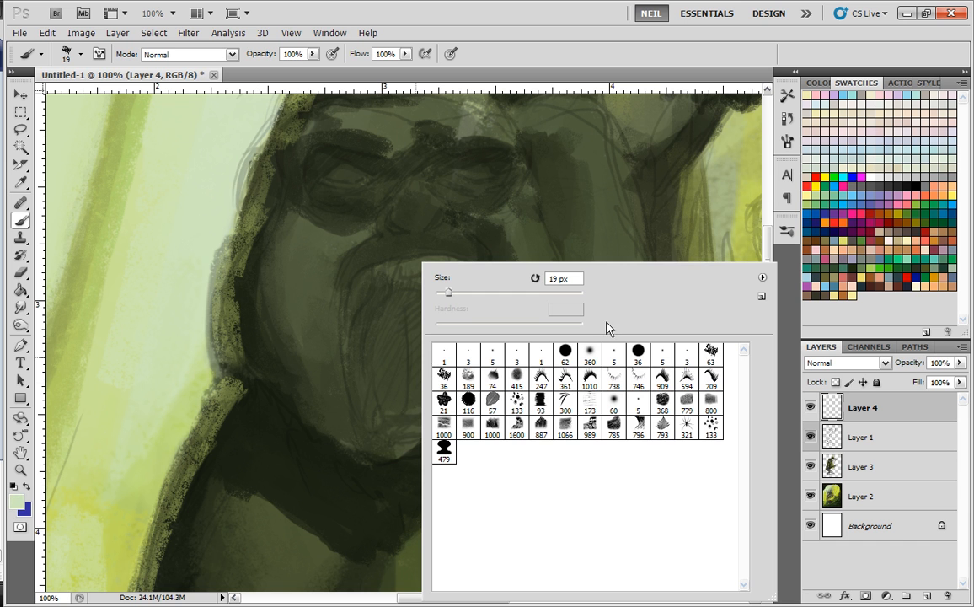
{"action": "left_click", "coordinate": [663, 357]}
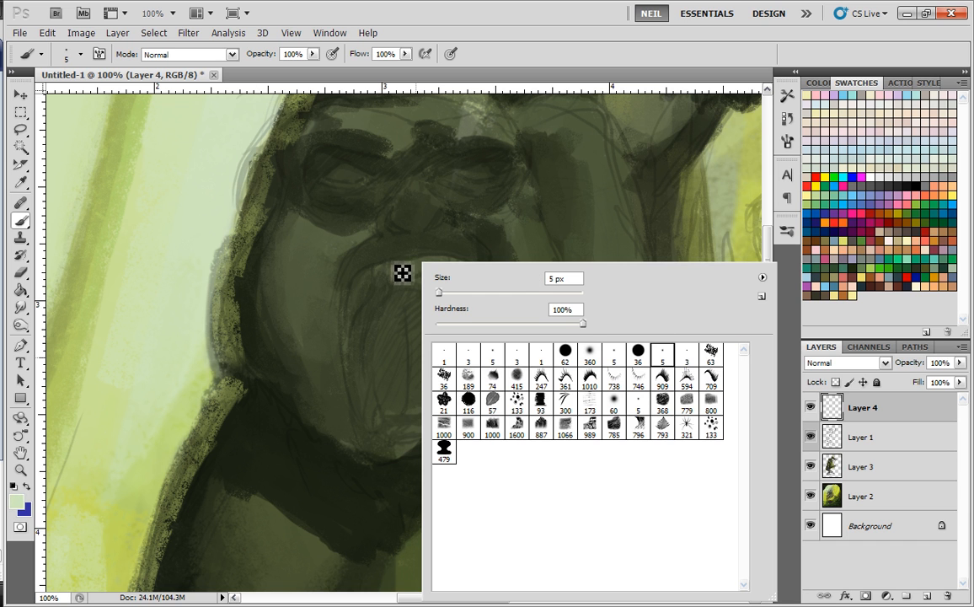
{"action": "left_click", "coordinate": [488, 358]}
{"action": "left_click", "coordinate": [400, 273]}
- Paint the two large upper fangs and the front teeth between them in muted pale green with a 15 px brush
{"action": "mouse_move", "coordinate": [350, 271]}
{"action": "left_mouse_down"}
{"action": "mouse_move", "coordinate": [356, 344]}
{"action": "mouse_move", "coordinate": [375, 301]}
{"action": "mouse_move", "coordinate": [409, 296]}
{"action": "mouse_move", "coordinate": [353, 307]}
{"action": "mouse_move", "coordinate": [351, 329]}
{"action": "mouse_move", "coordinate": [374, 295]}
{"action": "mouse_move", "coordinate": [374, 278]}
{"action": "mouse_move", "coordinate": [360, 305]}
{"action": "mouse_move", "coordinate": [375, 277]}
{"action": "mouse_move", "coordinate": [370, 288]}
{"action": "mouse_move", "coordinate": [362, 284]}
{"action": "mouse_move", "coordinate": [350, 341]}
{"action": "mouse_move", "coordinate": [356, 302]}
{"action": "left_mouse_up"}
{"action": "right_click", "coordinate": [380, 282]}
{"action": "left_click", "coordinate": [361, 295], "text": "alt"}
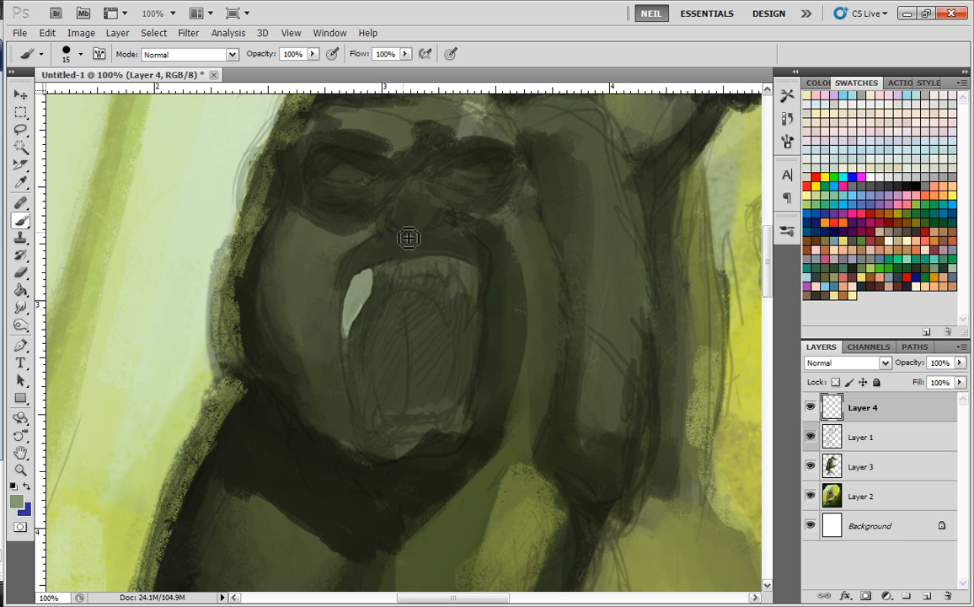
{"action": "mouse_move", "coordinate": [469, 288]}
{"action": "left_mouse_down"}
{"action": "mouse_move", "coordinate": [472, 326]}
{"action": "mouse_move", "coordinate": [484, 282]}
{"action": "mouse_move", "coordinate": [468, 271]}
{"action": "mouse_move", "coordinate": [478, 284]}
{"action": "mouse_move", "coordinate": [472, 303]}
{"action": "mouse_move", "coordinate": [455, 269]}
{"action": "left_mouse_up"}
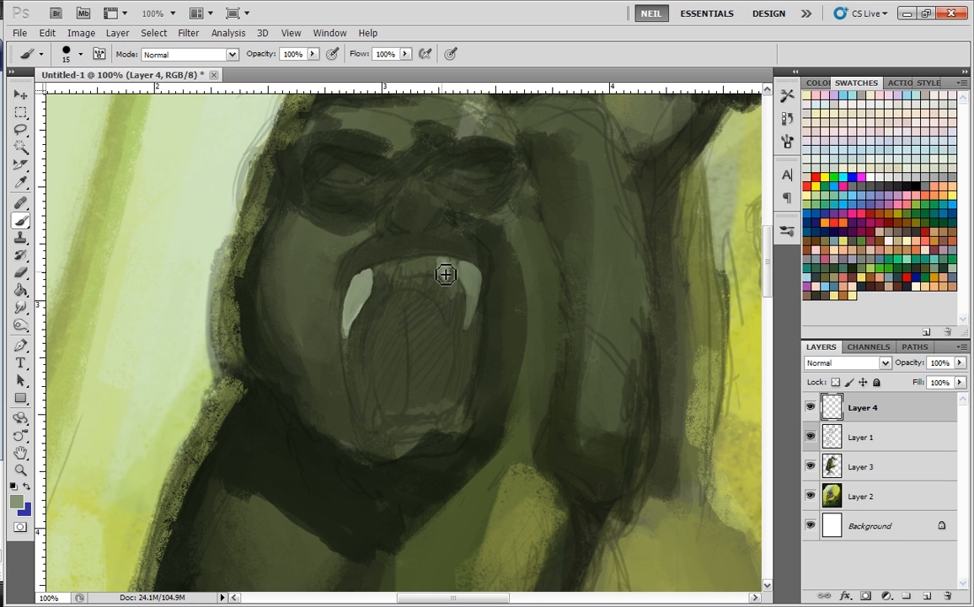
{"action": "mouse_move", "coordinate": [445, 268]}
{"action": "left_mouse_down"}
{"action": "mouse_move", "coordinate": [395, 271]}
{"action": "mouse_move", "coordinate": [394, 290]}
{"action": "mouse_move", "coordinate": [402, 268]}
{"action": "mouse_move", "coordinate": [394, 290]}
{"action": "mouse_move", "coordinate": [392, 271]}
{"action": "mouse_move", "coordinate": [392, 289]}
{"action": "mouse_move", "coordinate": [412, 268]}
{"action": "mouse_move", "coordinate": [423, 358]}
{"action": "mouse_move", "coordinate": [406, 275]}
{"action": "mouse_move", "coordinate": [450, 268]}
{"action": "mouse_move", "coordinate": [408, 270]}
{"action": "left_mouse_up"}
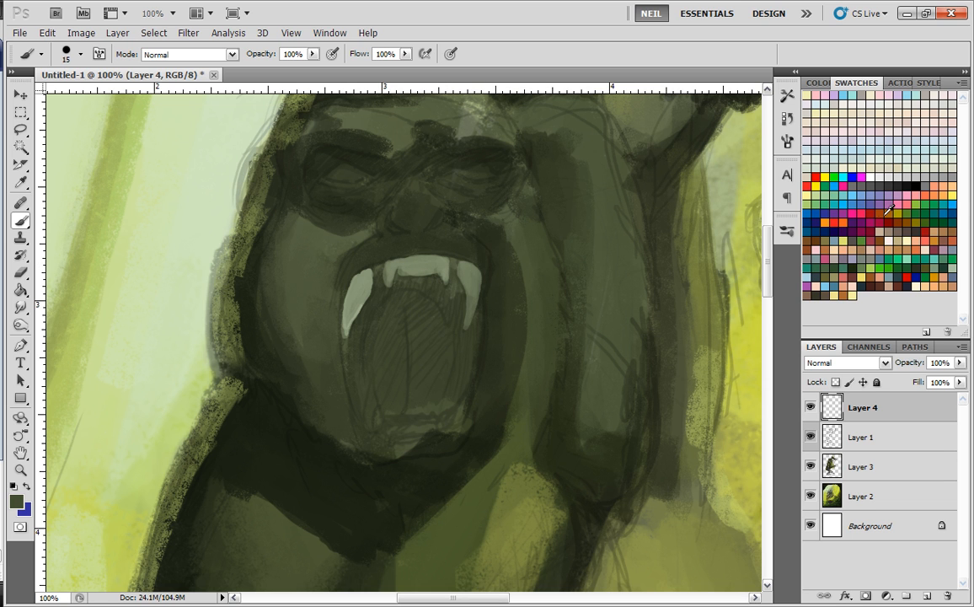
- Paint dark red gums between the upper teeth and extend the red down both inner sides of the mouth
{"action": "left_click_drag", "start_coordinate": [457, 273], "coordinate": [461, 275]}
{"action": "left_click", "coordinate": [456, 274], "text": "alt"}
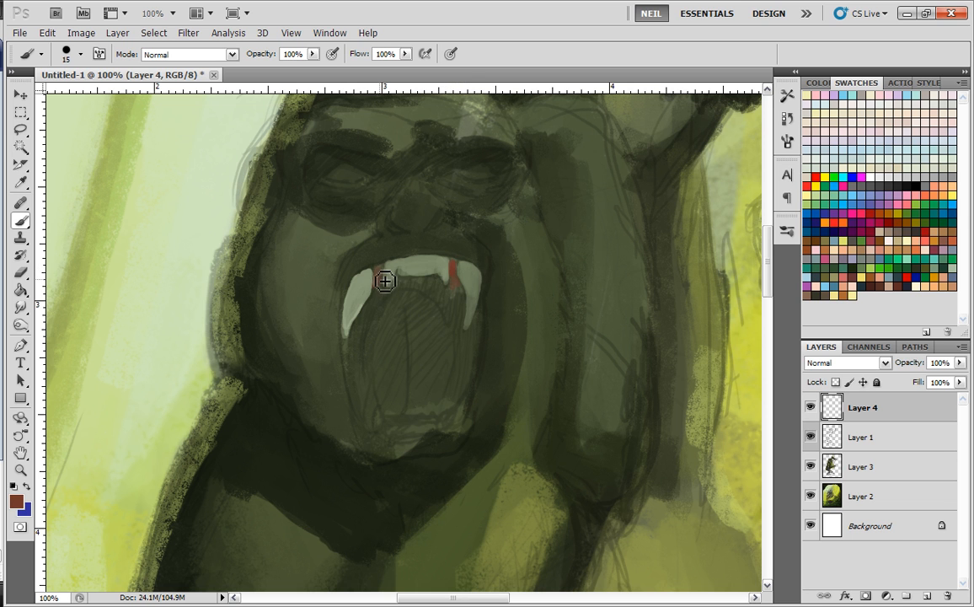
{"action": "left_click_drag", "start_coordinate": [385, 274], "coordinate": [376, 276]}
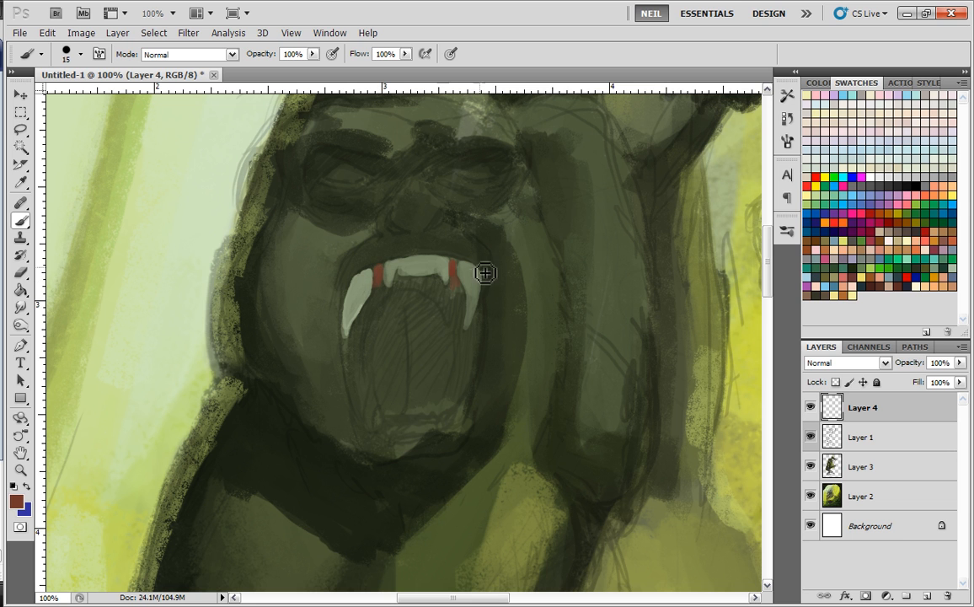
{"action": "mouse_move", "coordinate": [456, 278]}
{"action": "left_mouse_down"}
{"action": "mouse_move", "coordinate": [457, 270]}
{"action": "mouse_move", "coordinate": [459, 281]}
{"action": "mouse_move", "coordinate": [458, 272]}
{"action": "mouse_move", "coordinate": [375, 262]}
{"action": "left_mouse_up"}
{"action": "mouse_move", "coordinate": [460, 291]}
{"action": "left_mouse_down"}
{"action": "mouse_move", "coordinate": [457, 329]}
{"action": "mouse_move", "coordinate": [450, 299]}
{"action": "mouse_move", "coordinate": [449, 314]}
{"action": "mouse_move", "coordinate": [430, 288]}
{"action": "mouse_move", "coordinate": [410, 286]}
{"action": "mouse_move", "coordinate": [372, 322]}
{"action": "mouse_move", "coordinate": [389, 295]}
{"action": "mouse_move", "coordinate": [365, 368]}
{"action": "mouse_move", "coordinate": [358, 357]}
{"action": "mouse_move", "coordinate": [354, 372]}
{"action": "mouse_move", "coordinate": [355, 334]}
{"action": "mouse_move", "coordinate": [349, 352]}
{"action": "mouse_move", "coordinate": [365, 413]}
{"action": "left_mouse_up"}
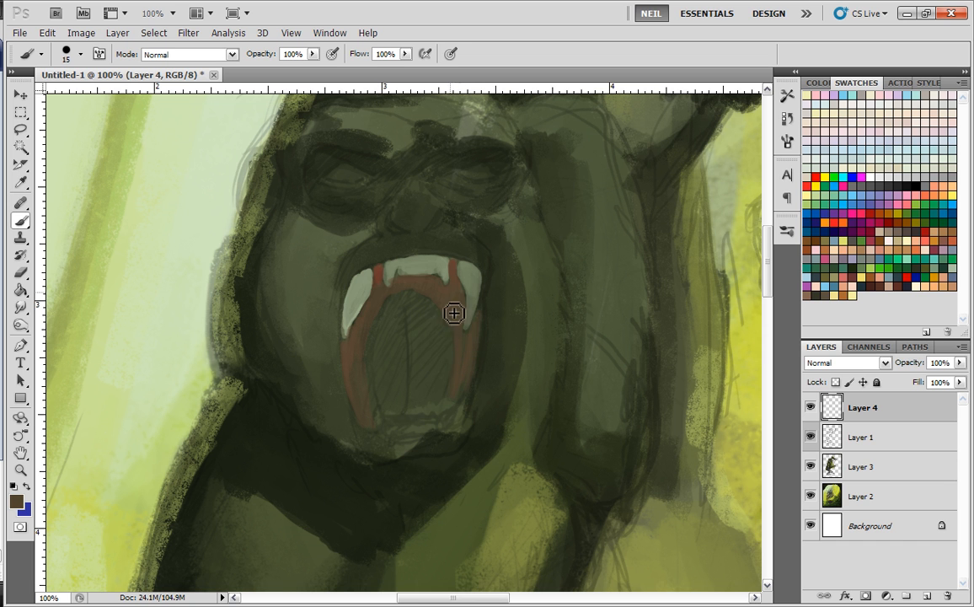
- Set the foreground color to reddish brown #724937 and fill the center of the open mouth with it
{"action": "key", "text": "ctrl+minus"}
{"action": "key", "text": "ctrl+minus"}
{"action": "key", "text": "ctrl+plus"}
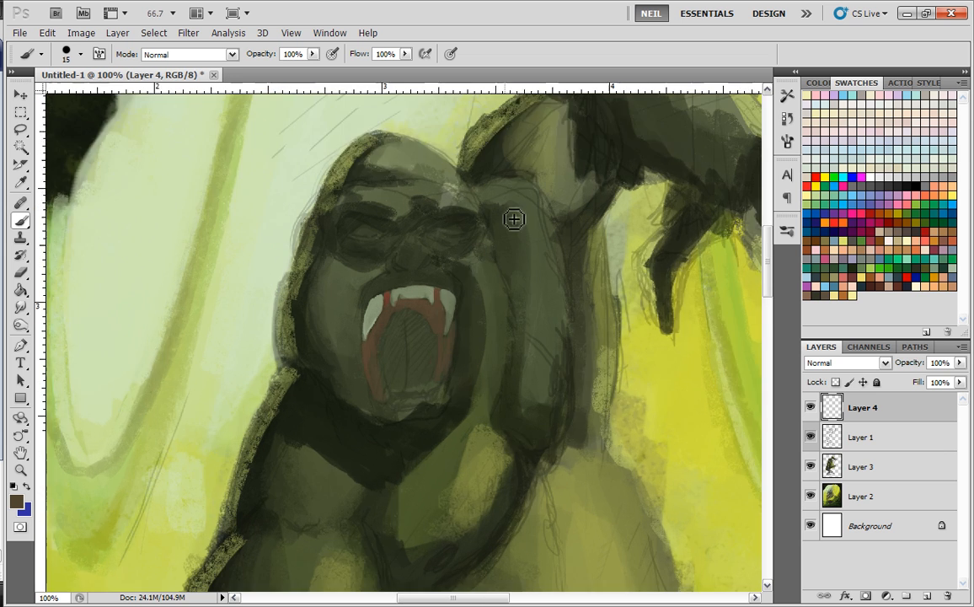
{"action": "key", "text": "ctrl+plus"}
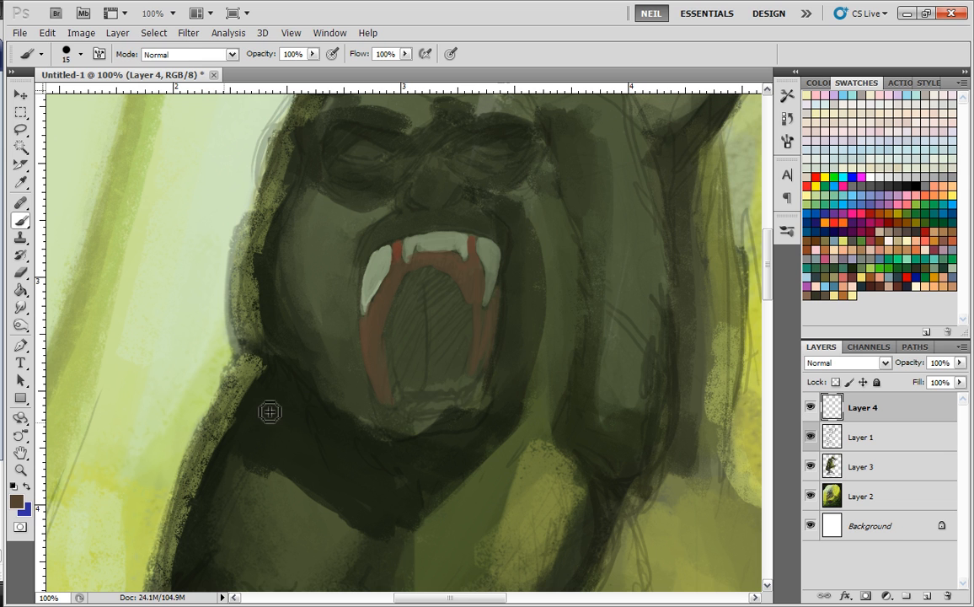
{"action": "left_click", "coordinate": [16, 500]}
{"action": "left_click", "coordinate": [663, 351]}
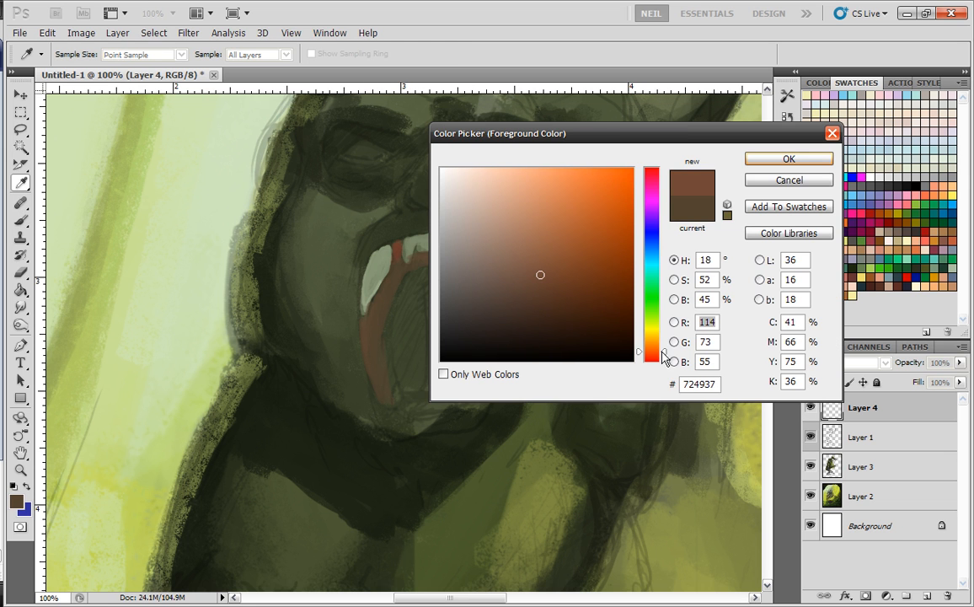
{"action": "left_click", "coordinate": [771, 160]}
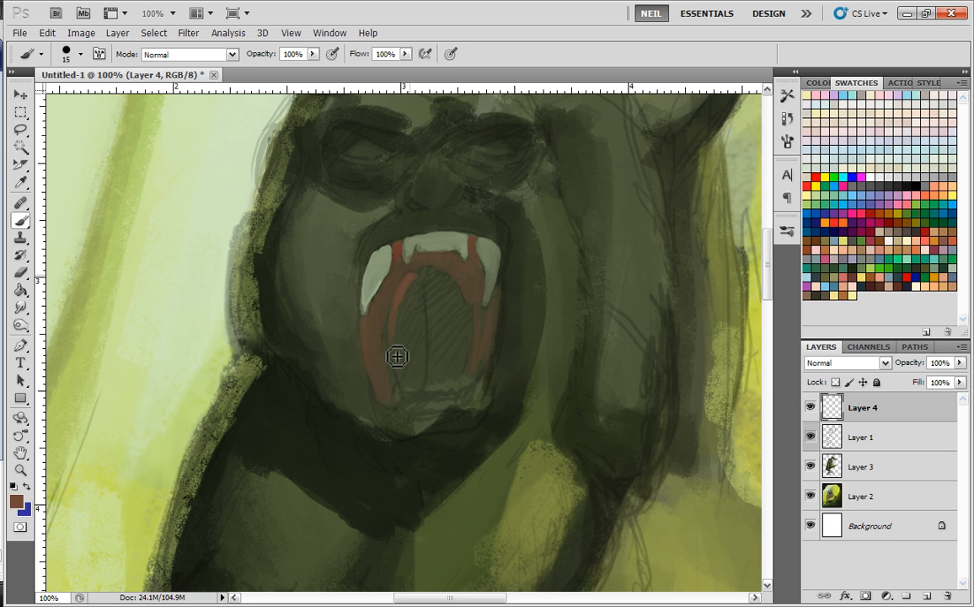
{"action": "mouse_move", "coordinate": [394, 369]}
{"action": "left_mouse_down"}
{"action": "mouse_move", "coordinate": [417, 283]}
{"action": "mouse_move", "coordinate": [450, 282]}
{"action": "mouse_move", "coordinate": [433, 275]}
{"action": "mouse_move", "coordinate": [463, 295]}
{"action": "mouse_move", "coordinate": [477, 323]}
{"action": "mouse_move", "coordinate": [468, 361]}
{"action": "left_mouse_up"}
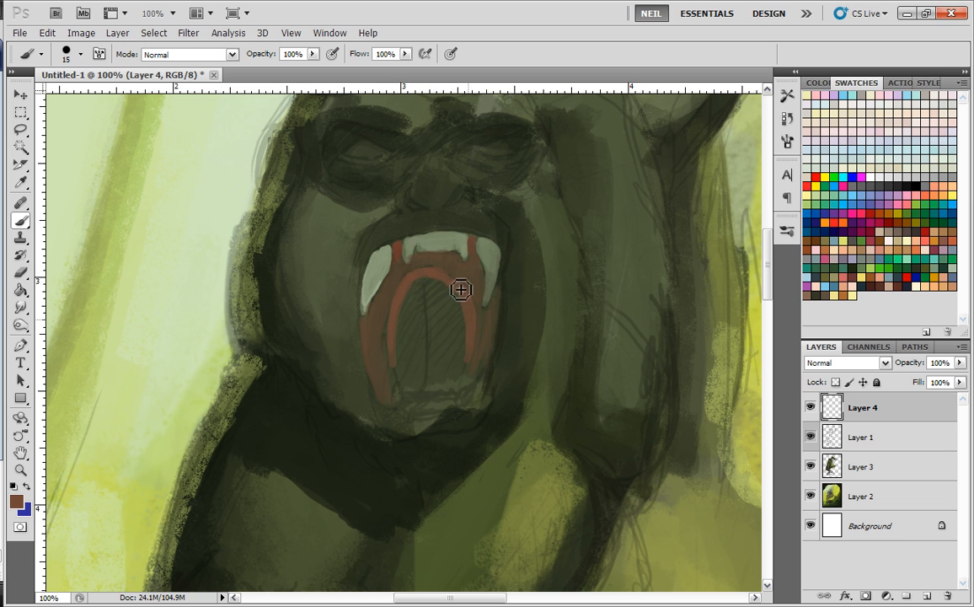
{"action": "mouse_move", "coordinate": [405, 279]}
{"action": "left_mouse_down"}
{"action": "mouse_move", "coordinate": [403, 381]}
{"action": "mouse_move", "coordinate": [410, 359]}
{"action": "mouse_move", "coordinate": [412, 385]}
{"action": "mouse_move", "coordinate": [427, 282]}
{"action": "mouse_move", "coordinate": [428, 346]}
{"action": "mouse_move", "coordinate": [433, 334]}
{"action": "mouse_move", "coordinate": [438, 280]}
{"action": "mouse_move", "coordinate": [446, 330]}
{"action": "mouse_move", "coordinate": [449, 309]}
{"action": "mouse_move", "coordinate": [467, 343]}
{"action": "mouse_move", "coordinate": [465, 316]}
{"action": "mouse_move", "coordinate": [469, 329]}
{"action": "mouse_move", "coordinate": [455, 335]}
{"action": "mouse_move", "coordinate": [450, 391]}
{"action": "mouse_move", "coordinate": [470, 382]}
{"action": "mouse_move", "coordinate": [404, 393]}
{"action": "mouse_move", "coordinate": [454, 381]}
{"action": "left_mouse_up"}
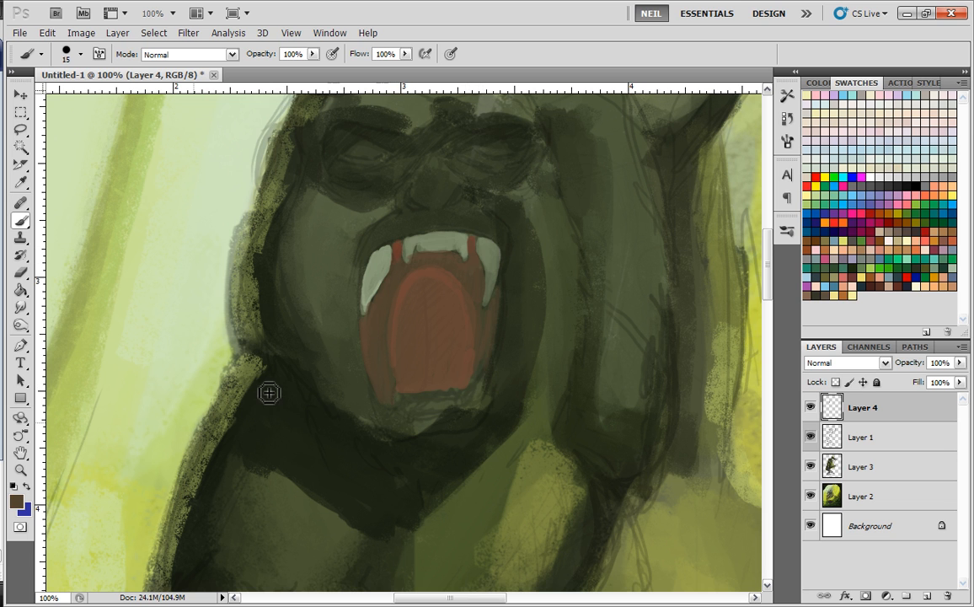
- Set the foreground color to dark brown #2a2319 and shade the red area beside the ape's upper fang
{"action": "left_click", "coordinate": [16, 502]}
{"action": "left_click", "coordinate": [519, 329]}
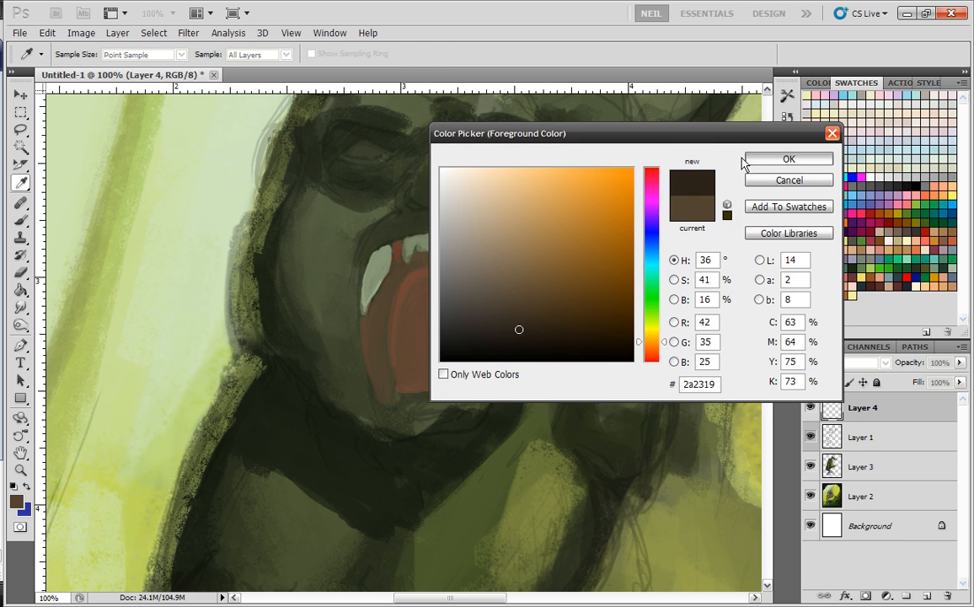
{"action": "left_click", "coordinate": [787, 159]}
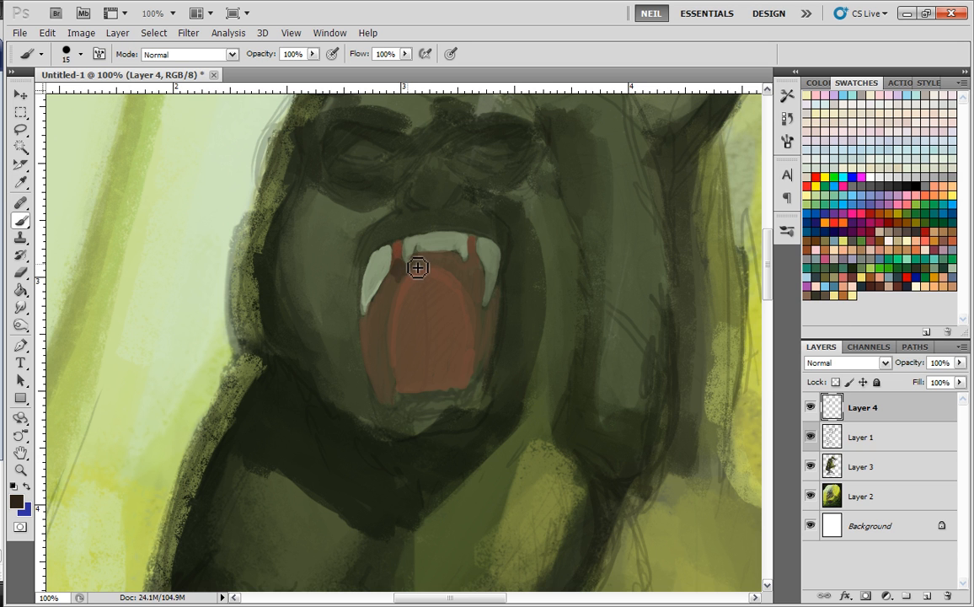
{"action": "mouse_move", "coordinate": [394, 318]}
{"action": "left_mouse_down"}
{"action": "mouse_move", "coordinate": [391, 307]}
{"action": "mouse_move", "coordinate": [378, 317]}
{"action": "mouse_move", "coordinate": [404, 274]}
{"action": "mouse_move", "coordinate": [399, 287]}
{"action": "left_mouse_up"}
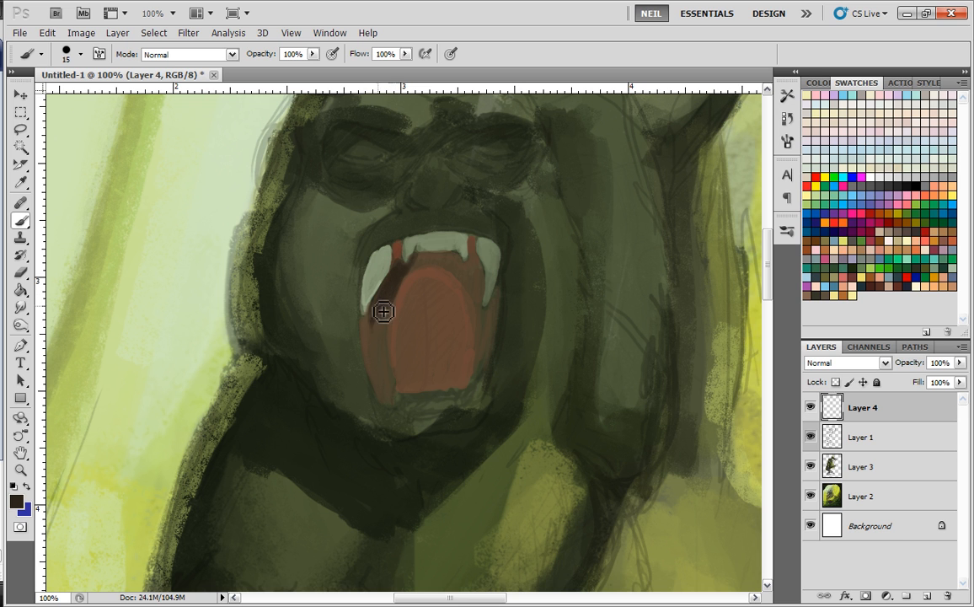
- Choose the textured 36 px brush, reduce it to 14 px, and shade the mouth's upper rim and central groove
{"action": "right_click", "coordinate": [385, 368]}
{"action": "left_click", "coordinate": [413, 355]}
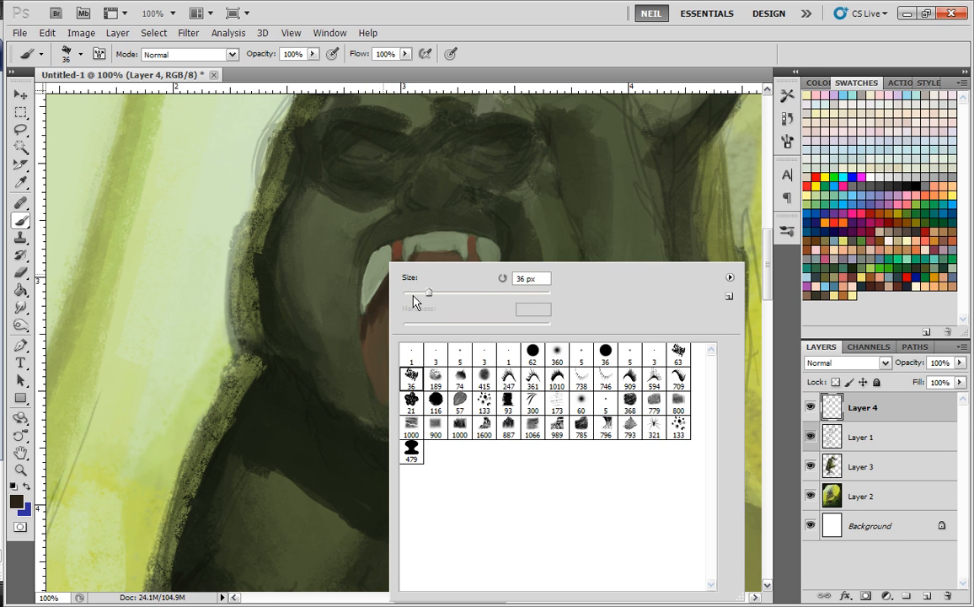
{"action": "left_click", "coordinate": [388, 305]}
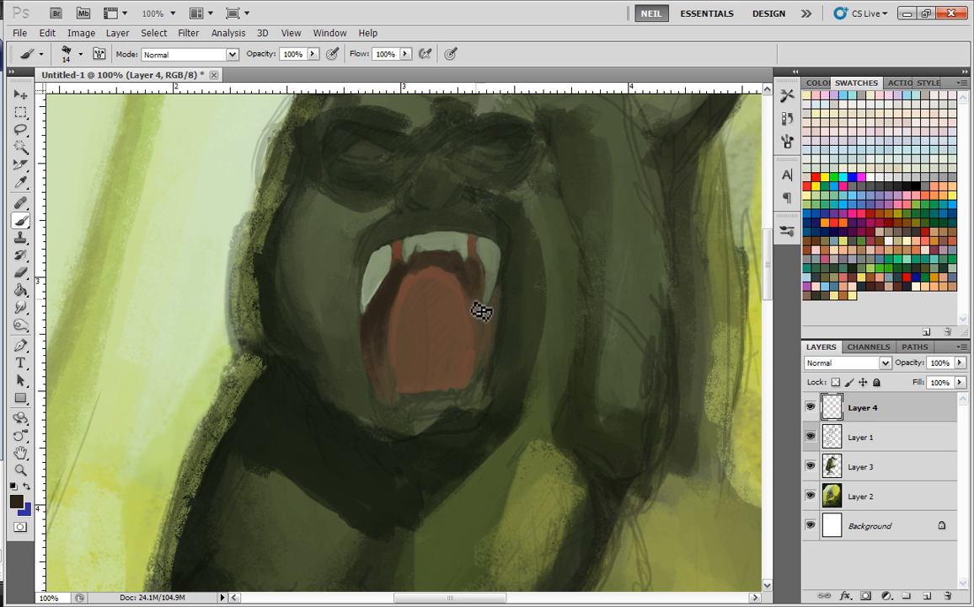
{"action": "mouse_move", "coordinate": [456, 283]}
{"action": "left_mouse_down"}
{"action": "mouse_move", "coordinate": [430, 281]}
{"action": "mouse_move", "coordinate": [428, 304]}
{"action": "mouse_move", "coordinate": [400, 329]}
{"action": "mouse_move", "coordinate": [431, 304]}
{"action": "mouse_move", "coordinate": [442, 331]}
{"action": "left_mouse_up"}
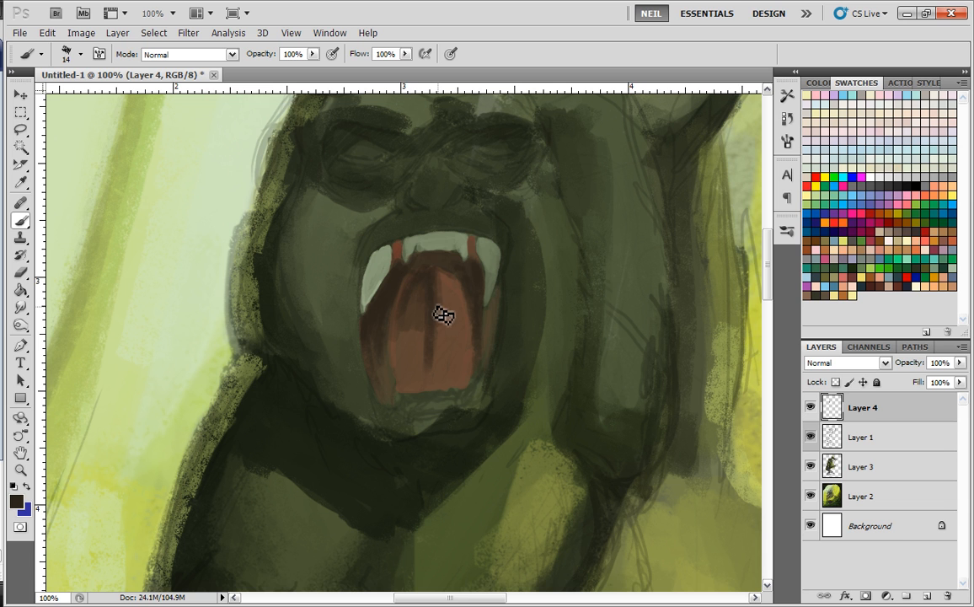
- Blend the shading across the mouth's interior and inner sides with brown tones sampled from the painting
{"action": "left_click", "coordinate": [416, 293], "text": "alt"}
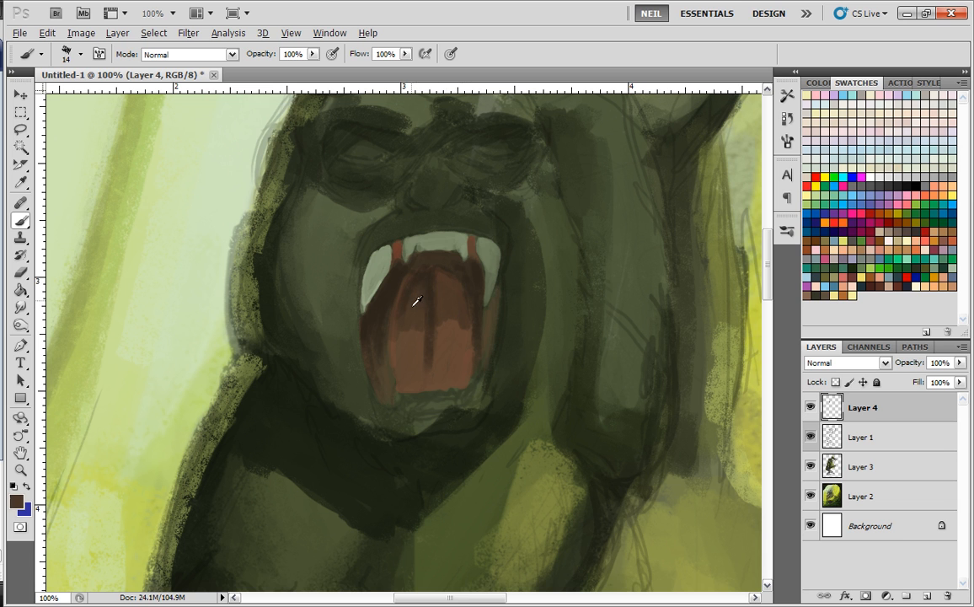
{"action": "mouse_move", "coordinate": [403, 338]}
{"action": "left_mouse_down"}
{"action": "mouse_move", "coordinate": [394, 350]}
{"action": "mouse_move", "coordinate": [419, 318]}
{"action": "mouse_move", "coordinate": [398, 337]}
{"action": "mouse_move", "coordinate": [435, 321]}
{"action": "mouse_move", "coordinate": [393, 340]}
{"action": "mouse_move", "coordinate": [386, 374]}
{"action": "mouse_move", "coordinate": [363, 371]}
{"action": "left_mouse_up"}
{"action": "mouse_move", "coordinate": [481, 314]}
{"action": "left_mouse_down"}
{"action": "mouse_move", "coordinate": [493, 364]}
{"action": "mouse_move", "coordinate": [497, 326]}
{"action": "left_mouse_up"}
{"action": "left_click", "coordinate": [424, 285], "text": "alt"}
{"action": "mouse_move", "coordinate": [413, 317]}
{"action": "left_mouse_down"}
{"action": "mouse_move", "coordinate": [450, 355]}
{"action": "mouse_move", "coordinate": [452, 311]}
{"action": "mouse_move", "coordinate": [443, 371]}
{"action": "mouse_move", "coordinate": [462, 304]}
{"action": "mouse_move", "coordinate": [466, 388]}
{"action": "mouse_move", "coordinate": [462, 342]}
{"action": "mouse_move", "coordinate": [455, 379]}
{"action": "mouse_move", "coordinate": [434, 354]}
{"action": "mouse_move", "coordinate": [432, 390]}
{"action": "mouse_move", "coordinate": [452, 367]}
{"action": "mouse_move", "coordinate": [428, 267]}
{"action": "left_mouse_up"}
{"action": "left_click", "coordinate": [436, 333], "text": "alt"}
- Sample the gray-green tooth color and set a hard round 11 px brush for detailing the lower jaw
{"action": "left_click", "coordinate": [488, 260], "text": "alt"}
{"action": "key", "text": "ctrl+plus"}
{"action": "key", "text": "ctrl+plus"}
{"action": "right_click", "coordinate": [412, 284]}
{"action": "double_click", "coordinate": [616, 359]}
{"action": "right_click", "coordinate": [539, 283]}
{"action": "left_click", "coordinate": [611, 352]}
{"action": "left_click_drag", "start_coordinate": [554, 293], "coordinate": [560, 295]}
{"action": "left_click", "coordinate": [471, 347]}
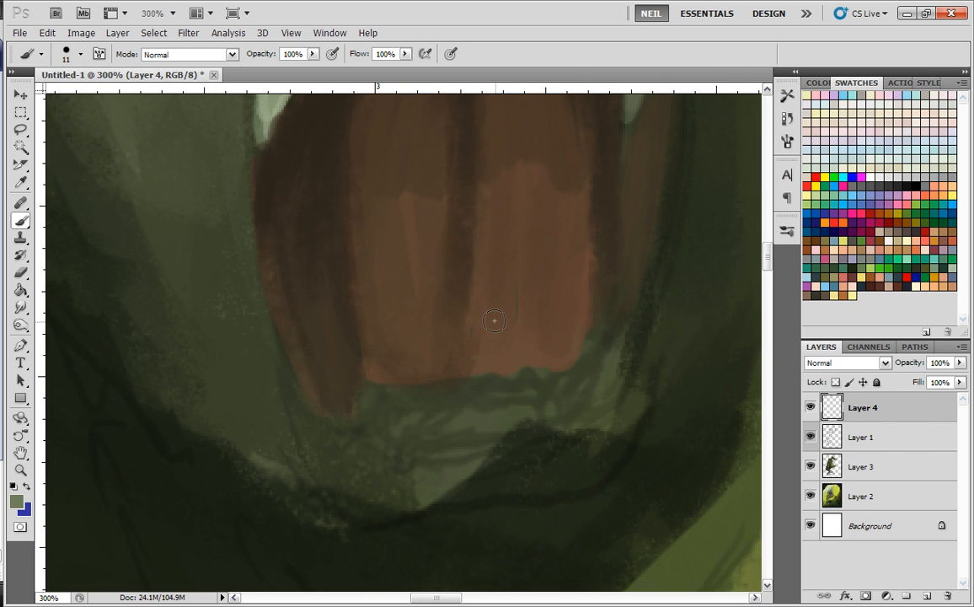
- Raise the opacity of the sketch on Layer 1 and make Layer 4 active again
{"action": "left_click", "coordinate": [841, 436]}
{"action": "left_click", "coordinate": [960, 363]}
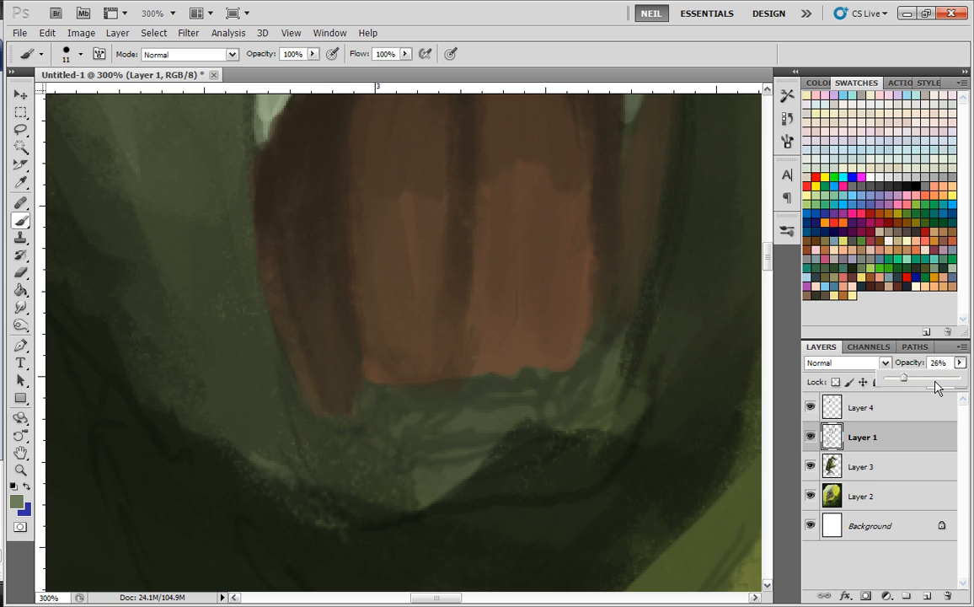
{"action": "left_click", "coordinate": [938, 378]}
{"action": "left_click", "coordinate": [859, 407]}
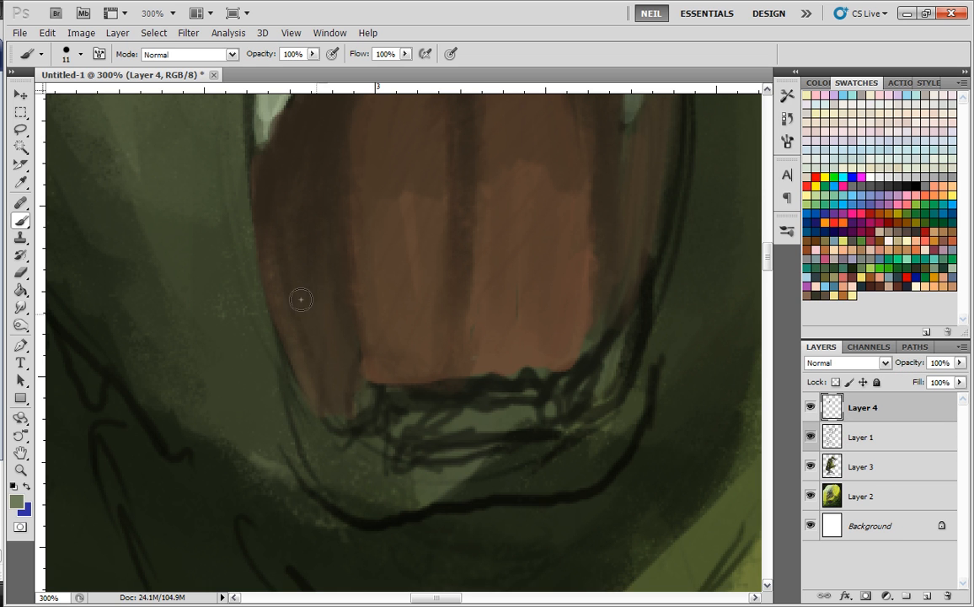
- Paint the two lower fangs and the smaller lower front teeth in gray-green, following the sketch lines
{"action": "mouse_move", "coordinate": [352, 370]}
{"action": "left_mouse_down"}
{"action": "mouse_move", "coordinate": [348, 303]}
{"action": "mouse_move", "coordinate": [355, 360]}
{"action": "left_mouse_up"}
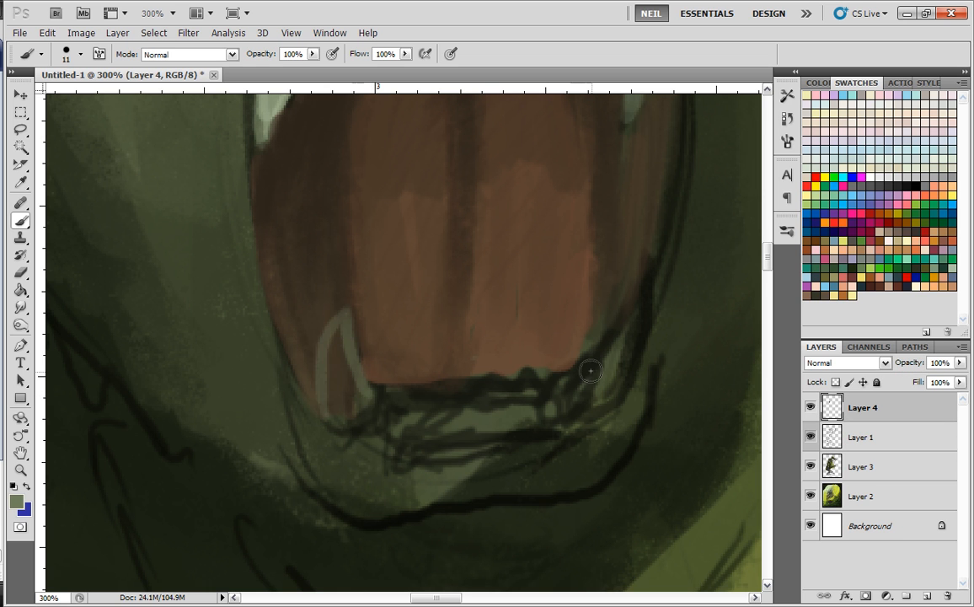
{"action": "mouse_move", "coordinate": [598, 347]}
{"action": "left_mouse_down"}
{"action": "mouse_move", "coordinate": [646, 263]}
{"action": "mouse_move", "coordinate": [611, 380]}
{"action": "mouse_move", "coordinate": [636, 318]}
{"action": "mouse_move", "coordinate": [584, 373]}
{"action": "mouse_move", "coordinate": [613, 383]}
{"action": "left_mouse_up"}
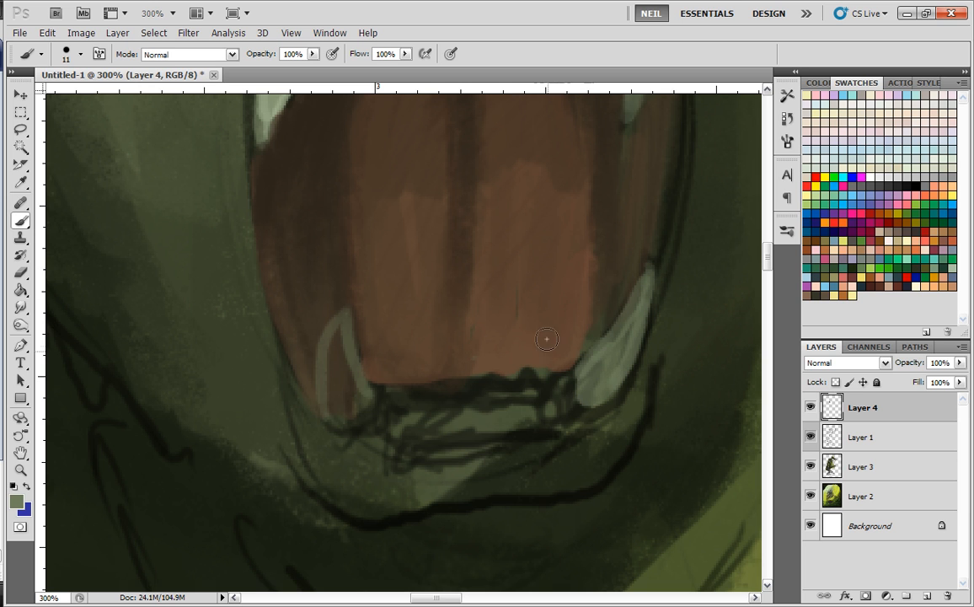
{"action": "mouse_move", "coordinate": [540, 399]}
{"action": "left_mouse_down"}
{"action": "mouse_move", "coordinate": [550, 348]}
{"action": "mouse_move", "coordinate": [544, 407]}
{"action": "mouse_move", "coordinate": [551, 350]}
{"action": "mouse_move", "coordinate": [549, 404]}
{"action": "left_mouse_up"}
{"action": "mouse_move", "coordinate": [402, 401]}
{"action": "left_mouse_down"}
{"action": "mouse_move", "coordinate": [393, 351]}
{"action": "mouse_move", "coordinate": [388, 399]}
{"action": "mouse_move", "coordinate": [401, 398]}
{"action": "mouse_move", "coordinate": [392, 353]}
{"action": "mouse_move", "coordinate": [403, 399]}
{"action": "mouse_move", "coordinate": [408, 377]}
{"action": "mouse_move", "coordinate": [543, 375]}
{"action": "mouse_move", "coordinate": [415, 387]}
{"action": "left_mouse_up"}
{"action": "mouse_move", "coordinate": [516, 382]}
{"action": "left_mouse_down"}
{"action": "mouse_move", "coordinate": [455, 386]}
{"action": "mouse_move", "coordinate": [522, 360]}
{"action": "left_mouse_up"}
- Paint reddish-brown gums below the lower teeth and cover the lower lip's sketch outline with dark green
{"action": "mouse_move", "coordinate": [422, 417]}
{"action": "left_mouse_down"}
{"action": "mouse_move", "coordinate": [341, 417]}
{"action": "mouse_move", "coordinate": [456, 449]}
{"action": "mouse_move", "coordinate": [518, 422]}
{"action": "mouse_move", "coordinate": [595, 408]}
{"action": "mouse_move", "coordinate": [417, 451]}
{"action": "mouse_move", "coordinate": [328, 438]}
{"action": "left_mouse_up"}
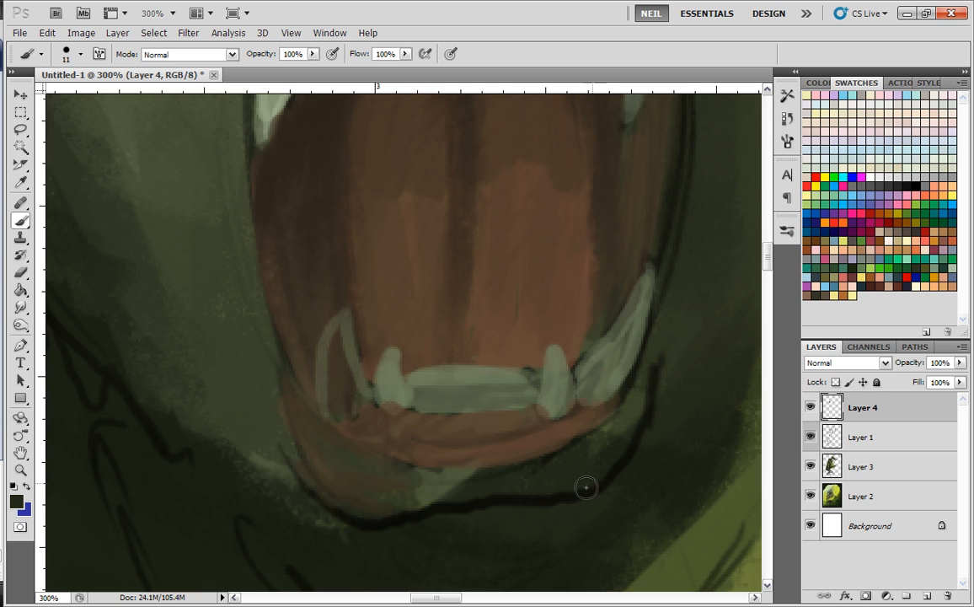
{"action": "mouse_move", "coordinate": [640, 406]}
{"action": "left_mouse_down"}
{"action": "mouse_move", "coordinate": [620, 449]}
{"action": "mouse_move", "coordinate": [613, 438]}
{"action": "mouse_move", "coordinate": [560, 488]}
{"action": "mouse_move", "coordinate": [582, 474]}
{"action": "mouse_move", "coordinate": [344, 506]}
{"action": "mouse_move", "coordinate": [276, 397]}
{"action": "mouse_move", "coordinate": [415, 513]}
{"action": "left_mouse_up"}
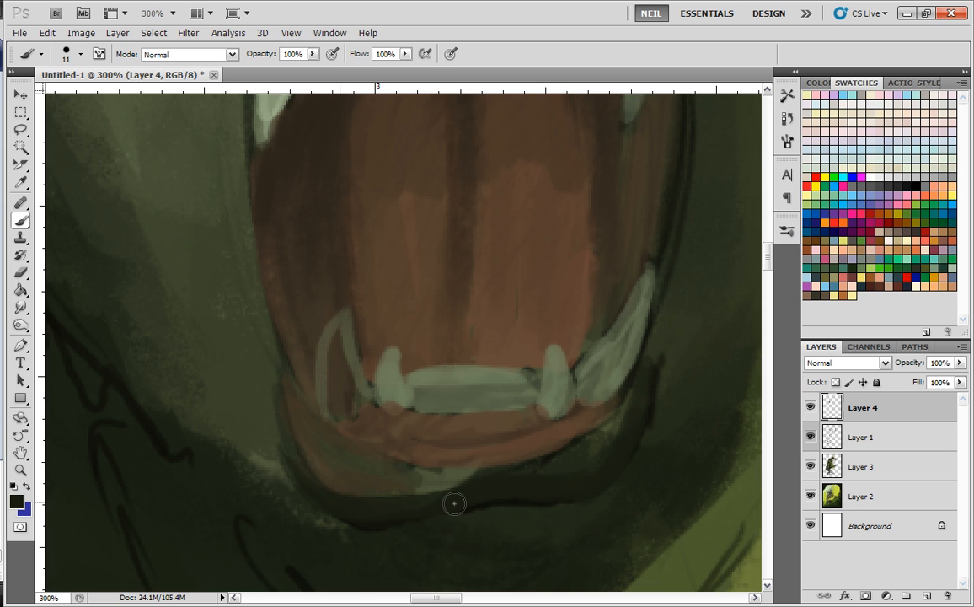
- Cover the remaining sketch marks and light patches on the lower lip with sampled dark greens to form one smooth rim
{"action": "left_click", "coordinate": [457, 477], "text": "alt"}
{"action": "mouse_move", "coordinate": [470, 480]}
{"action": "left_mouse_down"}
{"action": "mouse_move", "coordinate": [428, 484]}
{"action": "mouse_move", "coordinate": [466, 476]}
{"action": "mouse_move", "coordinate": [385, 474]}
{"action": "mouse_move", "coordinate": [480, 474]}
{"action": "left_mouse_up"}
{"action": "left_click", "coordinate": [548, 465], "text": "alt"}
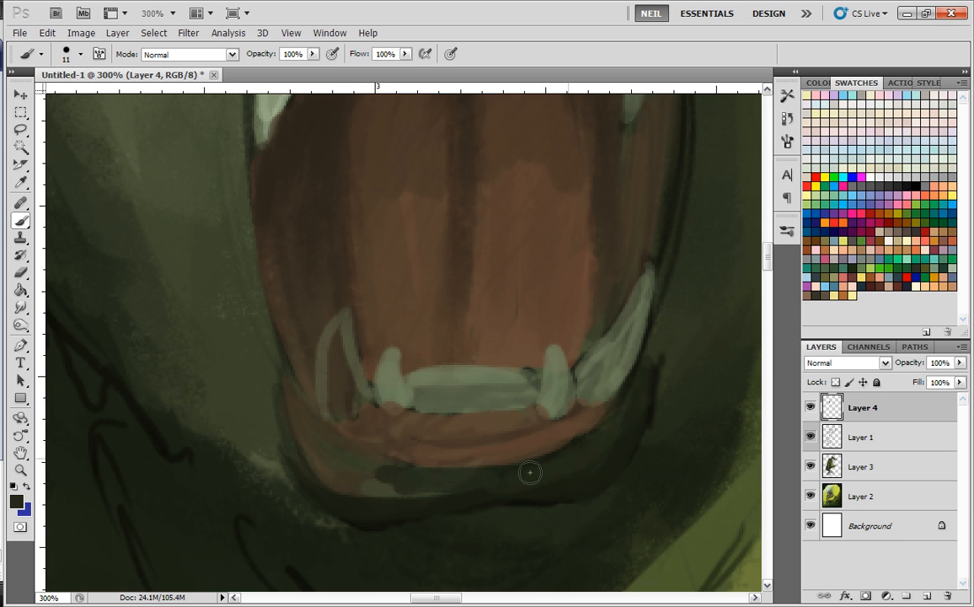
{"action": "mouse_move", "coordinate": [415, 478]}
{"action": "left_mouse_down"}
{"action": "mouse_move", "coordinate": [595, 453]}
{"action": "mouse_move", "coordinate": [449, 500]}
{"action": "left_mouse_up"}
{"action": "left_click", "coordinate": [619, 394], "text": "alt"}
{"action": "left_click_drag", "start_coordinate": [552, 476], "coordinate": [342, 505]}
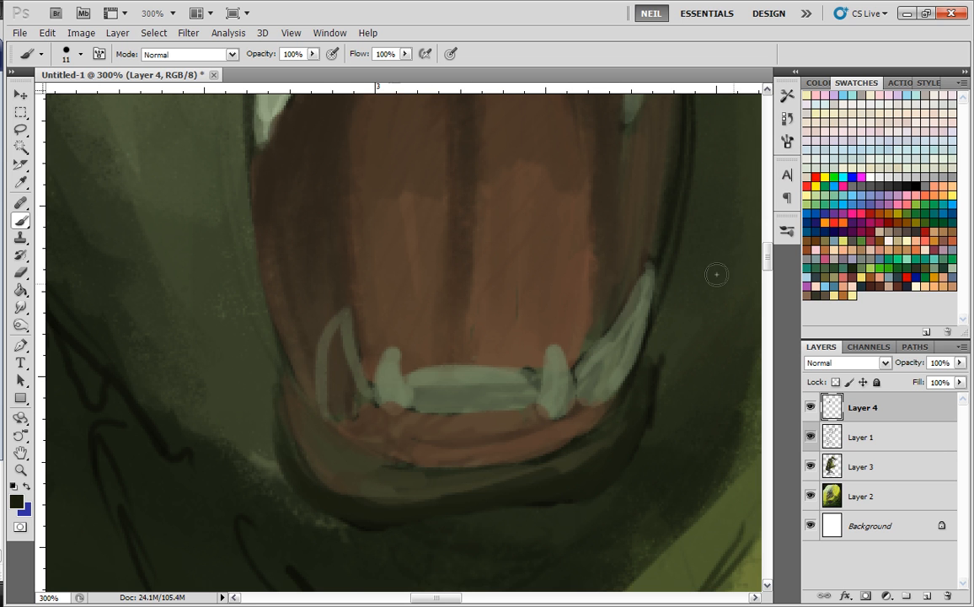
- Examine how the painted mouth reads against the whole ape figure
{"action": "key", "text": "ctrl+minus"}
{"action": "key", "text": "ctrl+minus"}
{"action": "key", "text": "ctrl+minus"}
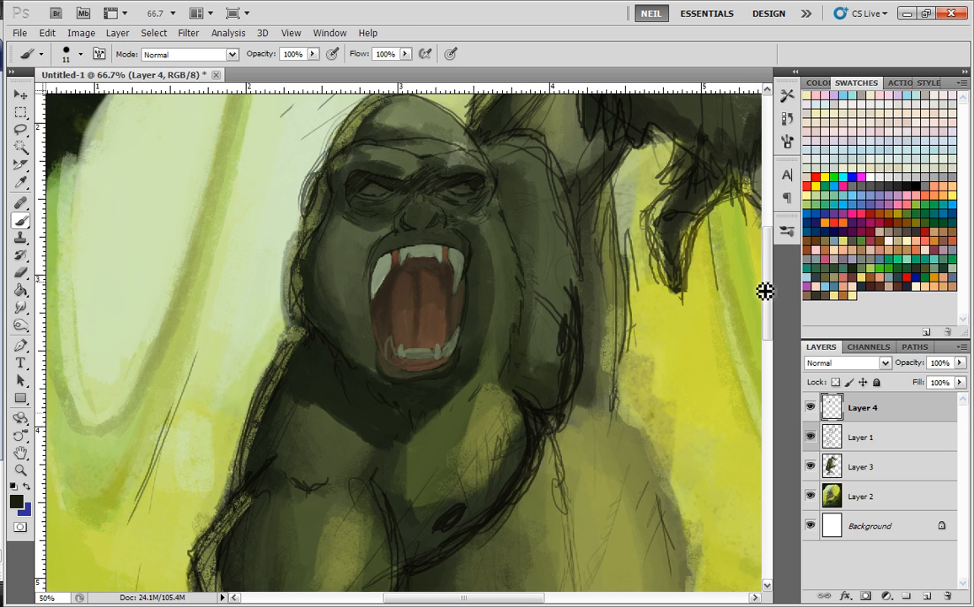
{"action": "key", "text": "ctrl+minus"}
{"action": "key", "text": "ctrl+minus"}
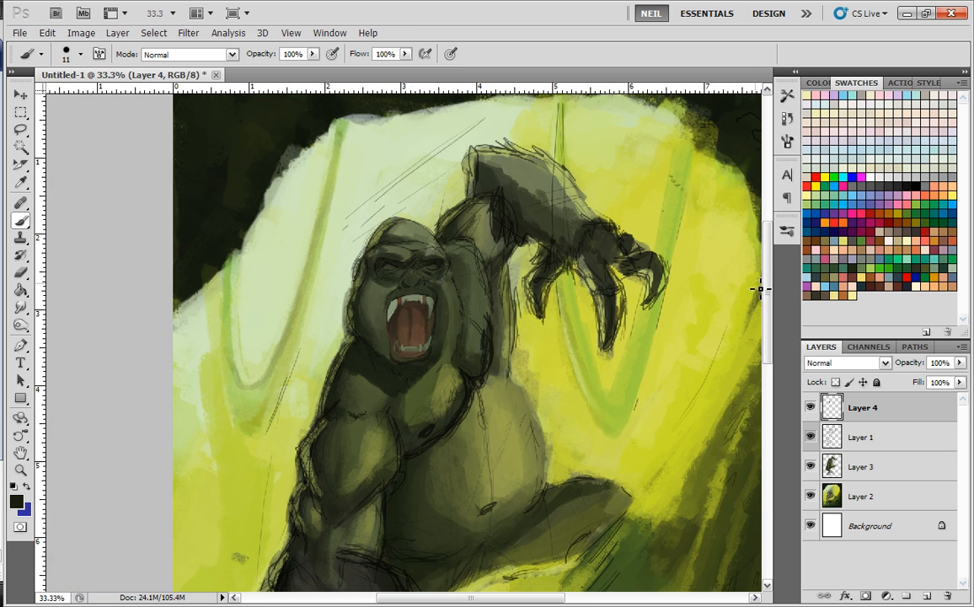
{"action": "key", "text": "ctrl+plus"}
{"action": "key", "text": "ctrl+plus"}
{"action": "key", "text": "ctrl+plus"}
{"action": "key", "text": "ctrl+plus"}
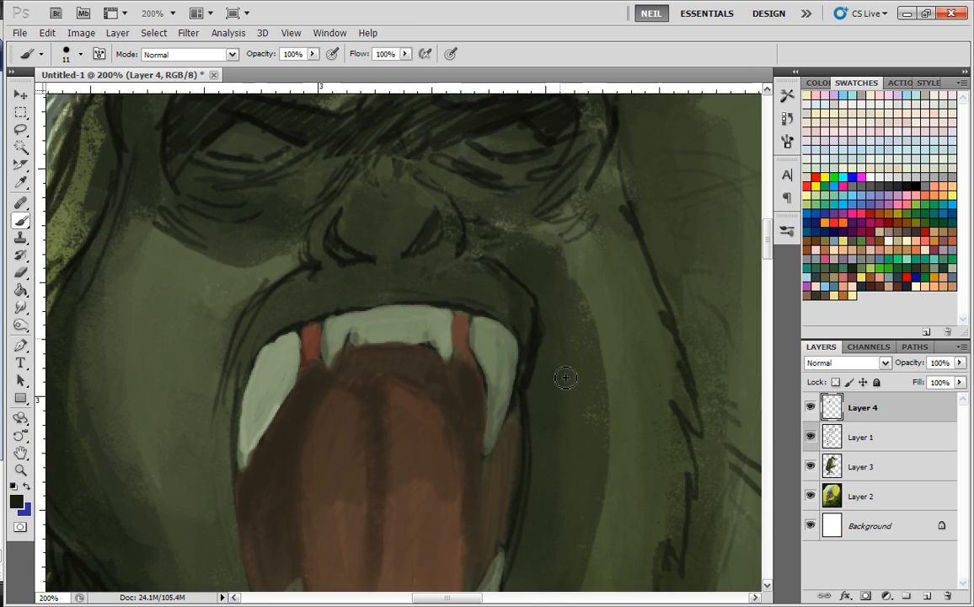
- Tone down the bright left upper fang with gray-green sampled from the right upper fang
{"action": "left_click", "coordinate": [487, 353], "text": "alt"}
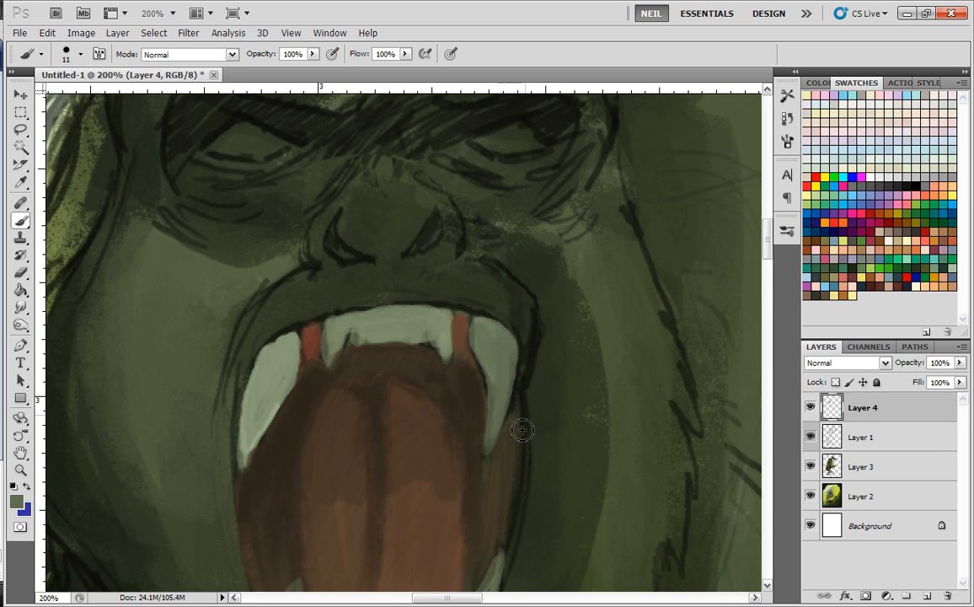
{"action": "key", "text": "ctrl+minus"}
{"action": "key", "text": "ctrl+minus"}
{"action": "key", "text": "ctrl+minus"}
{"action": "key", "text": "ctrl+minus"}
{"action": "key", "text": "ctrl+plus"}
{"action": "key", "text": "ctrl+plus"}
{"action": "key", "text": "ctrl+plus"}
{"action": "key", "text": "ctrl+plus"}
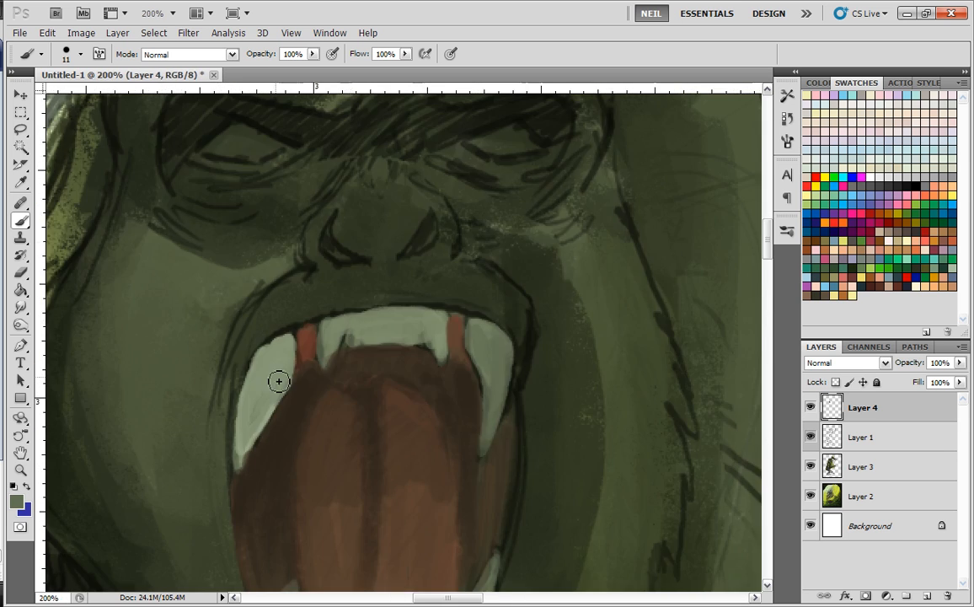
{"action": "mouse_move", "coordinate": [249, 385]}
{"action": "left_mouse_down"}
{"action": "mouse_move", "coordinate": [247, 448]}
{"action": "mouse_move", "coordinate": [278, 396]}
{"action": "mouse_move", "coordinate": [271, 370]}
{"action": "mouse_move", "coordinate": [263, 385]}
{"action": "mouse_move", "coordinate": [282, 343]}
{"action": "mouse_move", "coordinate": [254, 474]}
{"action": "left_mouse_up"}
{"action": "left_click", "coordinate": [290, 406], "text": "alt"}
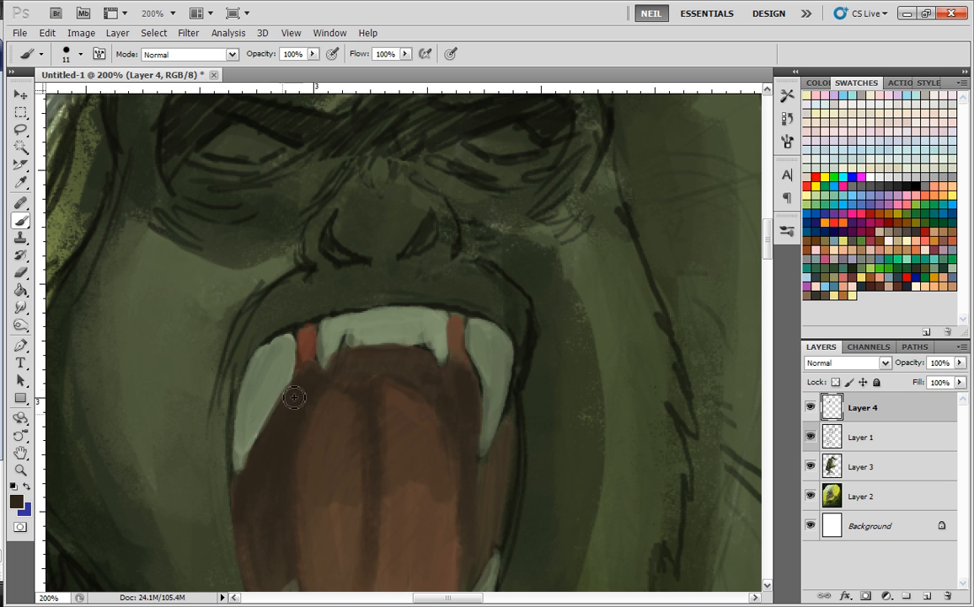
- Lower the opacity of the sketch on Layer 1 to about 44% and make Layer 4 active again
{"action": "key", "text": "ctrl+minus"}
{"action": "key", "text": "ctrl+minus"}
{"action": "left_click", "coordinate": [861, 437]}
{"action": "left_click_drag", "start_coordinate": [960, 363], "coordinate": [914, 375]}
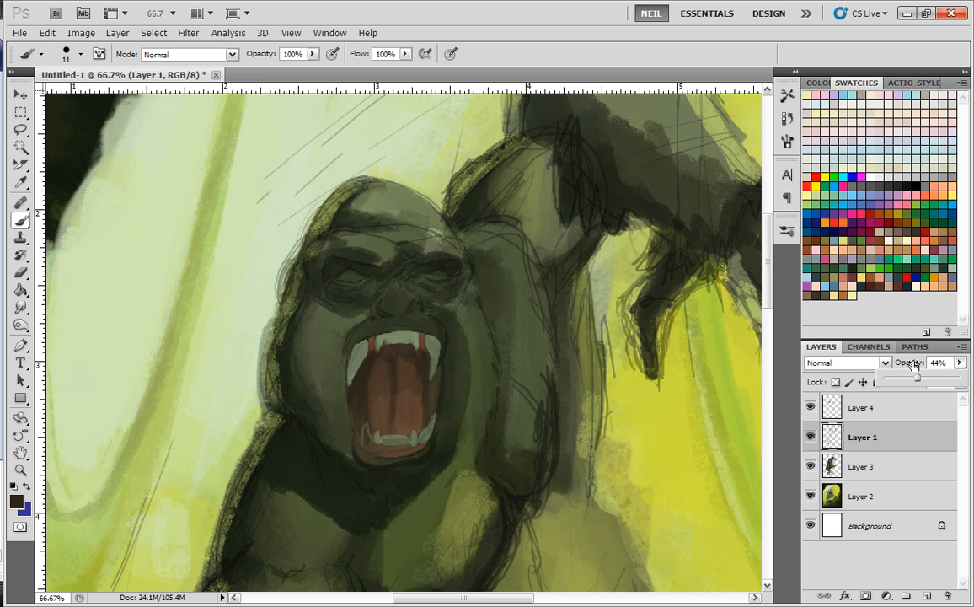
{"action": "left_click", "coordinate": [859, 407]}
- Paint both of the ape's eyes solid bright yellow inside the sketched eye shapes
{"action": "key", "text": "ctrl+plus"}
{"action": "key", "text": "ctrl+plus"}
{"action": "left_click_drag", "start_coordinate": [441, 374], "coordinate": [487, 472]}
{"action": "scroll", "coordinate": [428, 337], "scroll_direction": "up", "scroll_amount": 3}
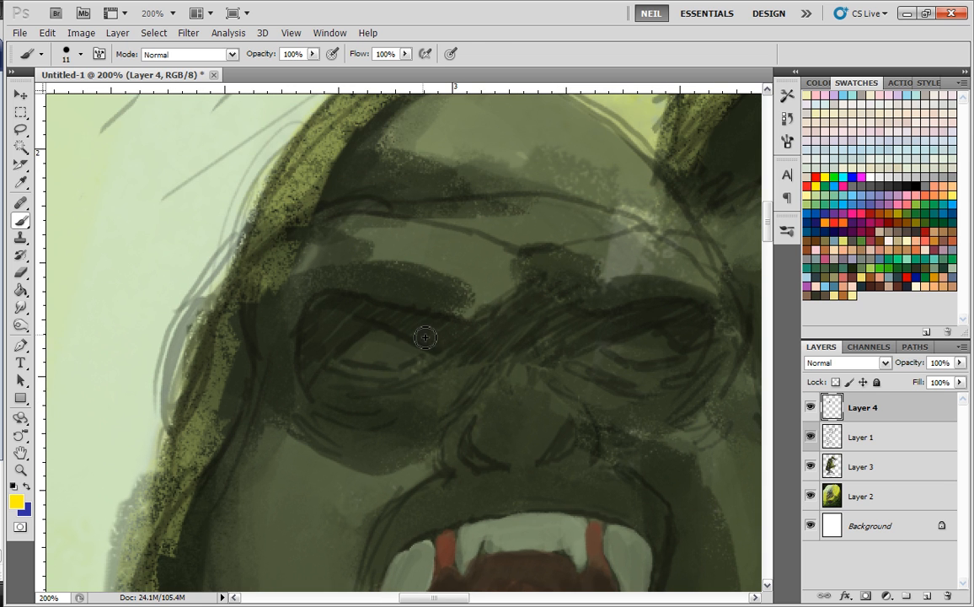
{"action": "mouse_move", "coordinate": [427, 351]}
{"action": "left_mouse_down"}
{"action": "mouse_move", "coordinate": [380, 334]}
{"action": "mouse_move", "coordinate": [345, 359]}
{"action": "mouse_move", "coordinate": [428, 353]}
{"action": "mouse_move", "coordinate": [359, 357]}
{"action": "left_mouse_up"}
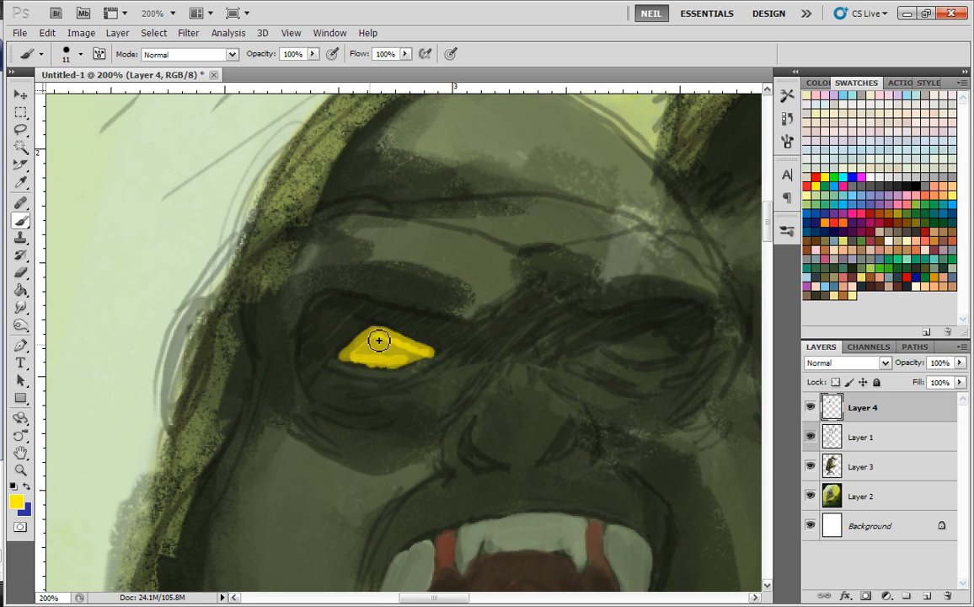
{"action": "mouse_move", "coordinate": [431, 352]}
{"action": "left_mouse_down"}
{"action": "mouse_move", "coordinate": [388, 337]}
{"action": "mouse_move", "coordinate": [351, 353]}
{"action": "mouse_move", "coordinate": [404, 361]}
{"action": "left_mouse_up"}
{"action": "left_click_drag", "start_coordinate": [560, 366], "coordinate": [429, 380]}
{"action": "mouse_move", "coordinate": [553, 369]}
{"action": "left_mouse_down"}
{"action": "mouse_move", "coordinate": [526, 352]}
{"action": "mouse_move", "coordinate": [503, 354]}
{"action": "mouse_move", "coordinate": [514, 355]}
{"action": "mouse_move", "coordinate": [495, 367]}
{"action": "mouse_move", "coordinate": [550, 371]}
{"action": "mouse_move", "coordinate": [484, 365]}
{"action": "mouse_move", "coordinate": [546, 365]}
{"action": "mouse_move", "coordinate": [476, 363]}
{"action": "left_mouse_up"}
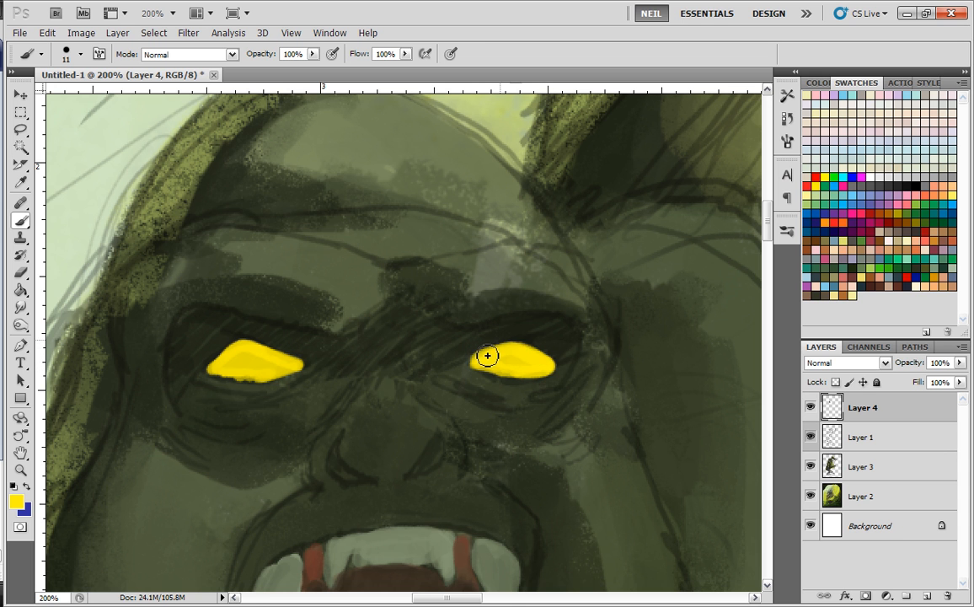
- Try pale green highlights, sampled from the background, in the centers of the yellow eyes
{"action": "key", "text": "ctrl+minus"}
{"action": "key", "text": "ctrl+minus"}
{"action": "key", "text": "ctrl+minus"}
{"action": "key", "text": "ctrl+minus"}
{"action": "key", "text": "ctrl+plus"}
{"action": "key", "text": "ctrl+plus"}
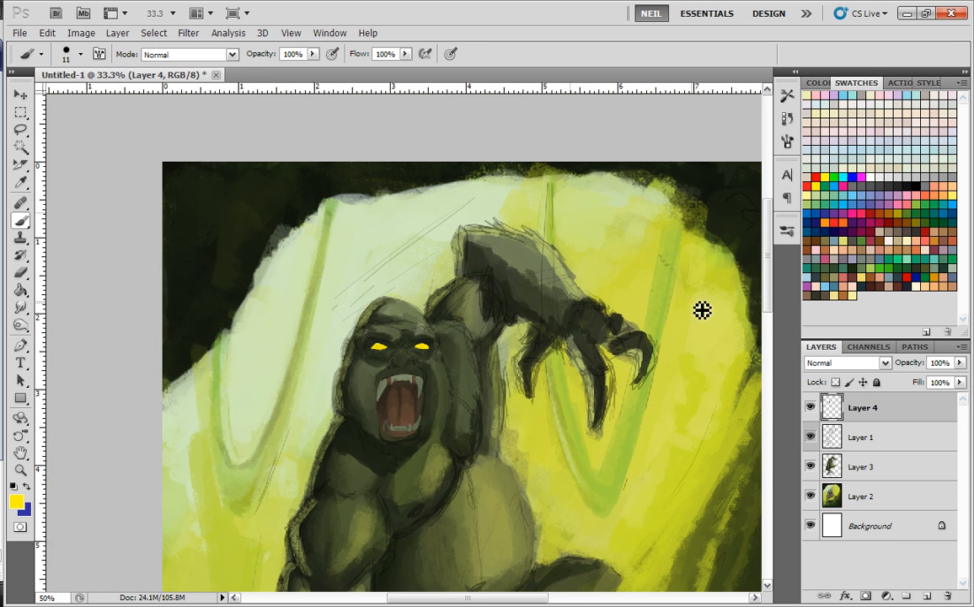
{"action": "left_click", "coordinate": [411, 229], "text": "alt"}
{"action": "left_click_drag", "start_coordinate": [362, 357], "coordinate": [354, 352]}
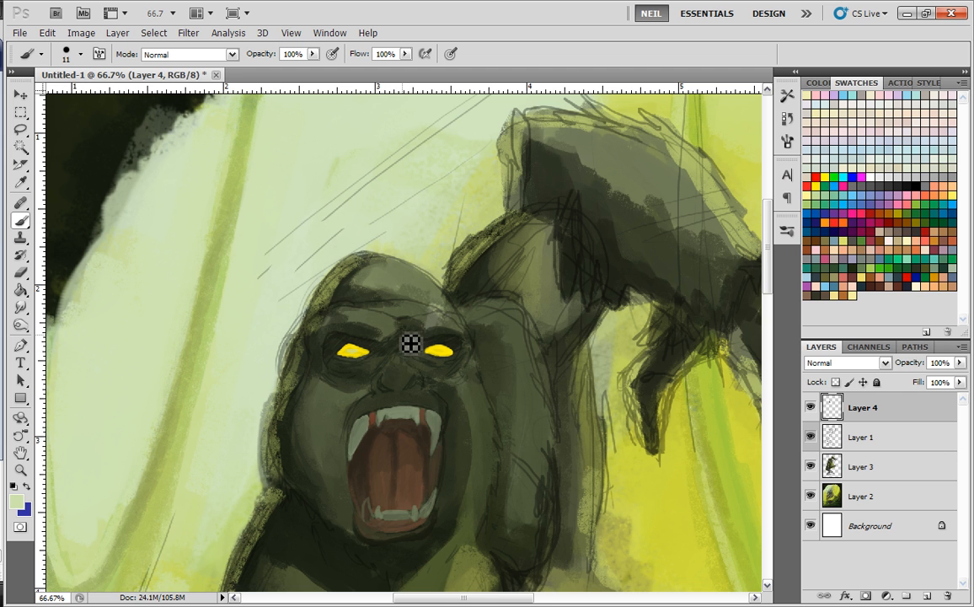
{"action": "key", "text": "ctrl+plus"}
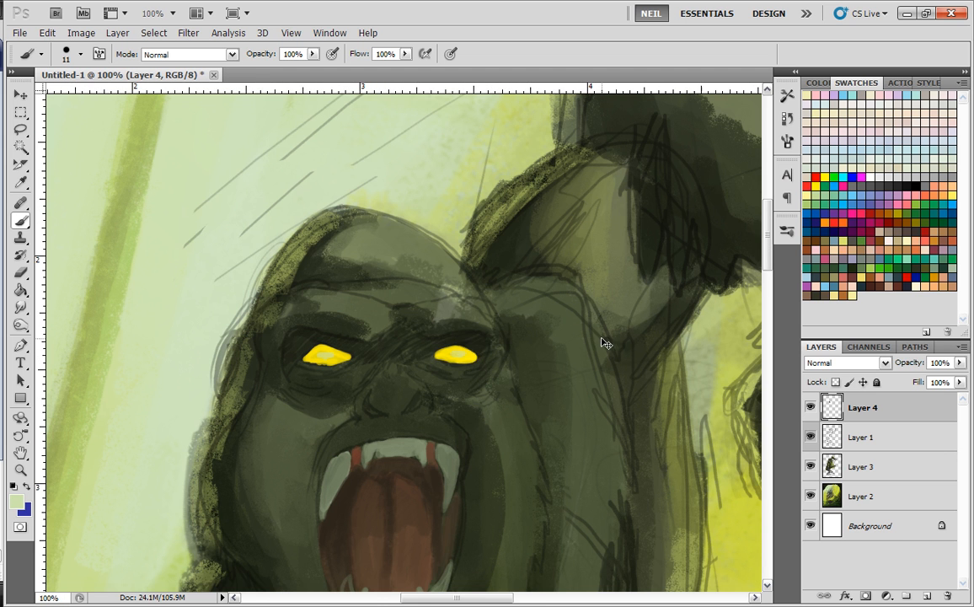
{"action": "key", "text": "ctrl+minus"}
{"action": "key", "text": "ctrl+minus"}
{"action": "key", "text": "ctrl+minus"}
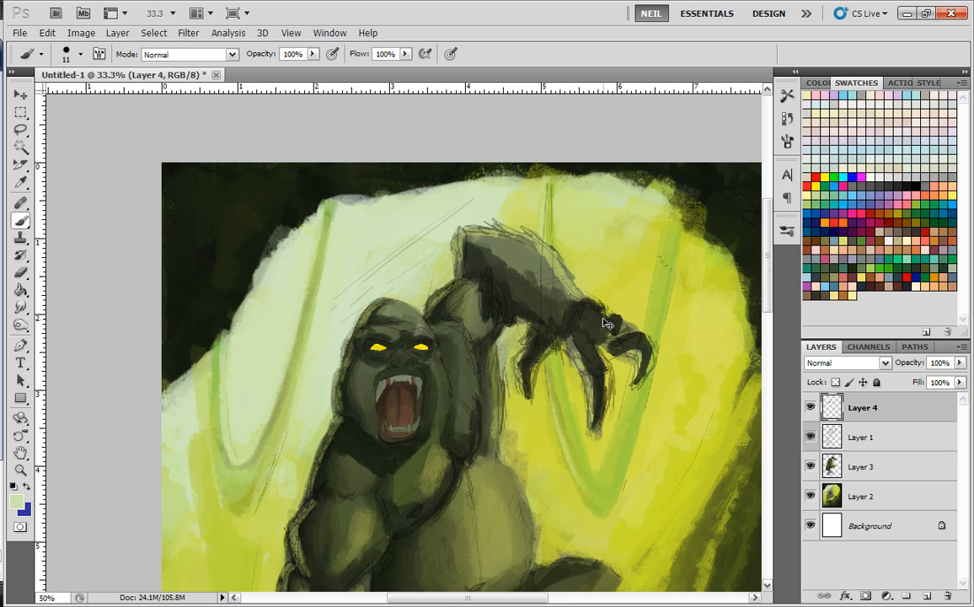
- Choose a near-black green and paint the heavy shadow above the left eye, curving up into the crease between the brows
{"action": "key", "text": "ctrl+plus"}
{"action": "key", "text": "ctrl+plus"}
{"action": "key", "text": "ctrl+plus"}
{"action": "key", "text": "ctrl+plus"}
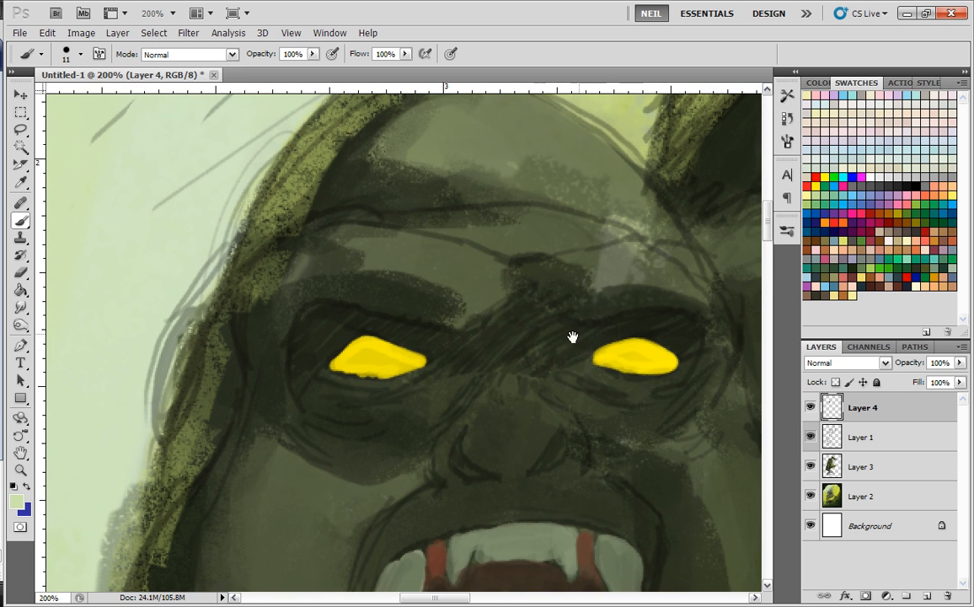
{"action": "left_click", "coordinate": [16, 501]}
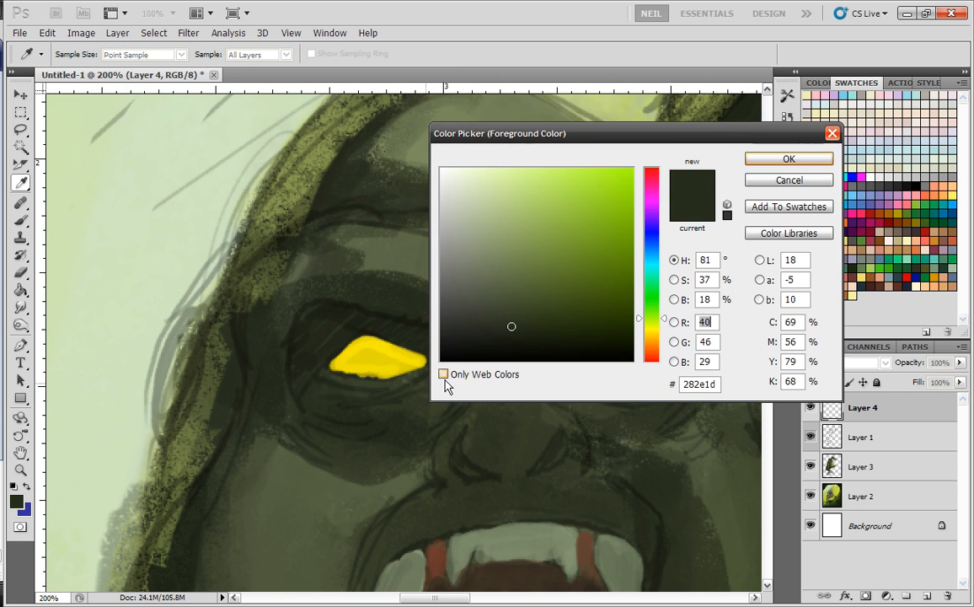
{"action": "left_click", "coordinate": [516, 345]}
{"action": "key", "text": "Return"}
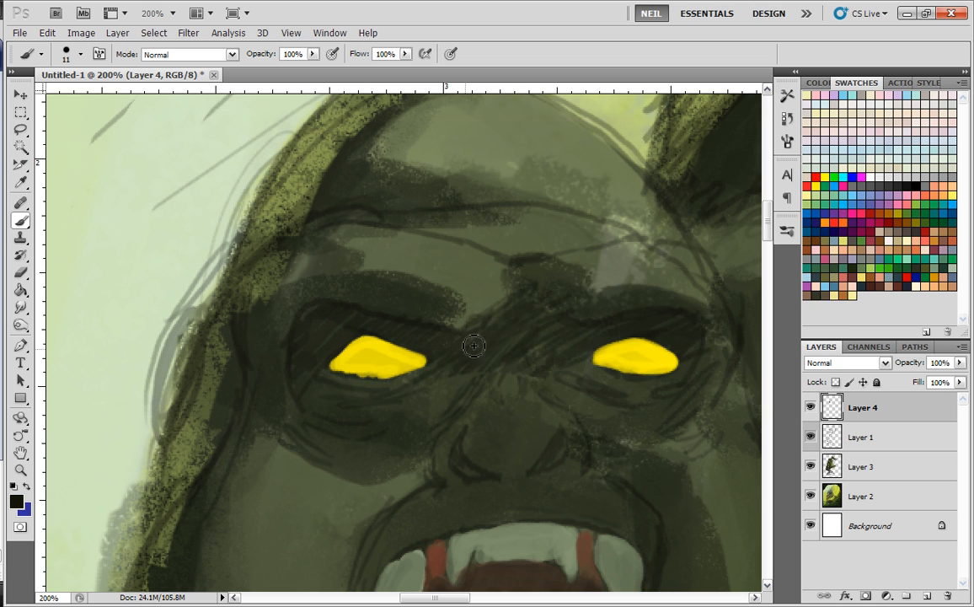
{"action": "mouse_move", "coordinate": [417, 326]}
{"action": "left_mouse_down"}
{"action": "mouse_move", "coordinate": [472, 355]}
{"action": "mouse_move", "coordinate": [391, 333]}
{"action": "mouse_move", "coordinate": [428, 338]}
{"action": "mouse_move", "coordinate": [334, 330]}
{"action": "mouse_move", "coordinate": [402, 329]}
{"action": "mouse_move", "coordinate": [336, 311]}
{"action": "mouse_move", "coordinate": [306, 321]}
{"action": "mouse_move", "coordinate": [312, 314]}
{"action": "mouse_move", "coordinate": [306, 330]}
{"action": "mouse_move", "coordinate": [319, 317]}
{"action": "mouse_move", "coordinate": [317, 333]}
{"action": "mouse_move", "coordinate": [328, 323]}
{"action": "mouse_move", "coordinate": [332, 341]}
{"action": "mouse_move", "coordinate": [304, 376]}
{"action": "left_mouse_up"}
{"action": "left_click_drag", "start_coordinate": [488, 334], "coordinate": [520, 306]}
{"action": "left_click_drag", "start_coordinate": [510, 260], "coordinate": [531, 287]}
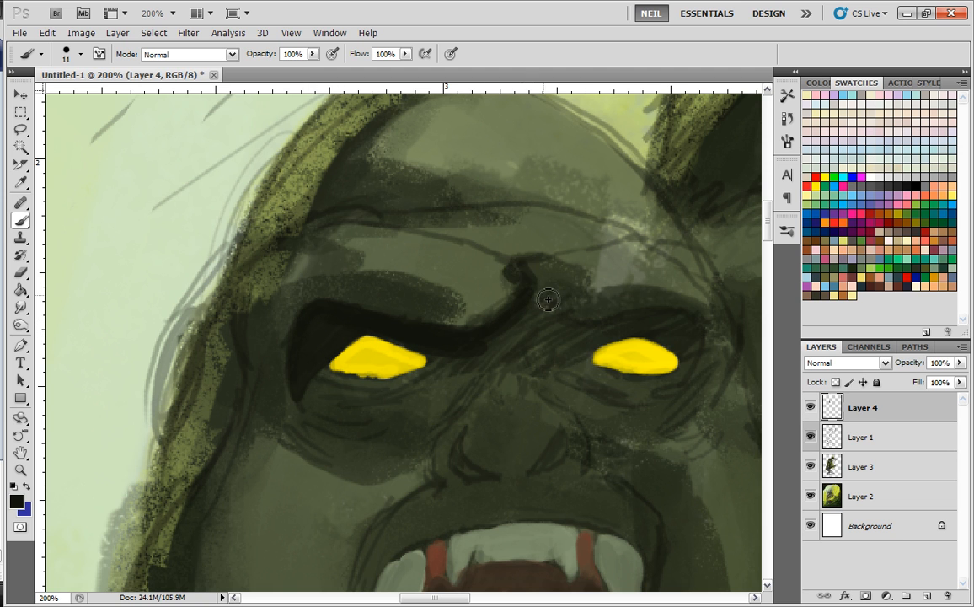
- Surround the right eye with near-black shadow and join it across the nose bridge, darkening the rims beneath both eyes
{"action": "left_click_drag", "start_coordinate": [625, 309], "coordinate": [549, 314]}
{"action": "mouse_move", "coordinate": [604, 368]}
{"action": "left_mouse_down"}
{"action": "mouse_move", "coordinate": [559, 322]}
{"action": "mouse_move", "coordinate": [577, 329]}
{"action": "mouse_move", "coordinate": [559, 328]}
{"action": "mouse_move", "coordinate": [584, 328]}
{"action": "mouse_move", "coordinate": [536, 326]}
{"action": "mouse_move", "coordinate": [521, 338]}
{"action": "mouse_move", "coordinate": [452, 313]}
{"action": "mouse_move", "coordinate": [454, 356]}
{"action": "mouse_move", "coordinate": [430, 330]}
{"action": "mouse_move", "coordinate": [441, 328]}
{"action": "mouse_move", "coordinate": [424, 320]}
{"action": "left_mouse_up"}
{"action": "mouse_move", "coordinate": [348, 366]}
{"action": "left_mouse_down"}
{"action": "mouse_move", "coordinate": [231, 384]}
{"action": "mouse_move", "coordinate": [353, 376]}
{"action": "left_mouse_up"}
{"action": "mouse_move", "coordinate": [496, 356]}
{"action": "left_mouse_down"}
{"action": "mouse_move", "coordinate": [543, 383]}
{"action": "mouse_move", "coordinate": [592, 373]}
{"action": "left_mouse_up"}
{"action": "mouse_move", "coordinate": [509, 341]}
{"action": "left_mouse_down"}
{"action": "mouse_move", "coordinate": [447, 363]}
{"action": "mouse_move", "coordinate": [552, 348]}
{"action": "mouse_move", "coordinate": [599, 414]}
{"action": "mouse_move", "coordinate": [587, 385]}
{"action": "mouse_move", "coordinate": [510, 397]}
{"action": "mouse_move", "coordinate": [486, 414]}
{"action": "mouse_move", "coordinate": [483, 402]}
{"action": "mouse_move", "coordinate": [463, 401]}
{"action": "mouse_move", "coordinate": [614, 390]}
{"action": "mouse_move", "coordinate": [632, 327]}
{"action": "left_mouse_up"}
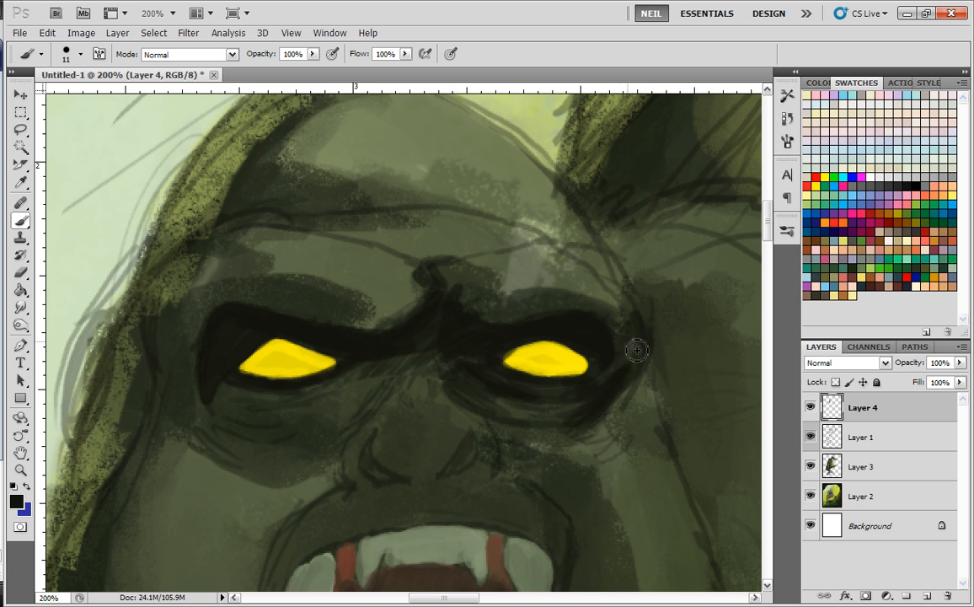
{"action": "mouse_move", "coordinate": [461, 300]}
{"action": "left_mouse_down"}
{"action": "mouse_move", "coordinate": [404, 240]}
{"action": "mouse_move", "coordinate": [497, 206]}
{"action": "mouse_move", "coordinate": [346, 232]}
{"action": "mouse_move", "coordinate": [531, 245]}
{"action": "mouse_move", "coordinate": [514, 359]}
{"action": "mouse_move", "coordinate": [373, 340]}
{"action": "left_mouse_up"}
- Switch to a textured 17 px brush and paint the dark forehead crease and the shadowed left side of the crown
{"action": "right_click", "coordinate": [467, 292]}
{"action": "left_click", "coordinate": [492, 377]}
{"action": "mouse_move", "coordinate": [457, 312]}
{"action": "left_mouse_down"}
{"action": "mouse_move", "coordinate": [494, 318]}
{"action": "mouse_move", "coordinate": [312, 318]}
{"action": "mouse_move", "coordinate": [267, 295]}
{"action": "mouse_move", "coordinate": [283, 255]}
{"action": "mouse_move", "coordinate": [273, 221]}
{"action": "mouse_move", "coordinate": [240, 283]}
{"action": "mouse_move", "coordinate": [277, 216]}
{"action": "mouse_move", "coordinate": [319, 196]}
{"action": "mouse_move", "coordinate": [312, 267]}
{"action": "left_mouse_up"}
{"action": "right_click", "coordinate": [343, 291]}
{"action": "left_click_drag", "start_coordinate": [397, 295], "coordinate": [381, 295]}
{"action": "left_click", "coordinate": [360, 205]}
{"action": "mouse_move", "coordinate": [359, 206]}
{"action": "left_mouse_down"}
{"action": "mouse_move", "coordinate": [251, 235]}
{"action": "mouse_move", "coordinate": [205, 290]}
{"action": "mouse_move", "coordinate": [246, 235]}
{"action": "mouse_move", "coordinate": [374, 194]}
{"action": "mouse_move", "coordinate": [329, 266]}
{"action": "left_mouse_up"}
{"action": "left_click", "coordinate": [329, 266], "text": "alt"}
{"action": "mouse_move", "coordinate": [335, 192]}
{"action": "left_mouse_down"}
{"action": "mouse_move", "coordinate": [281, 251]}
{"action": "mouse_move", "coordinate": [296, 253]}
{"action": "mouse_move", "coordinate": [303, 273]}
{"action": "mouse_move", "coordinate": [285, 302]}
{"action": "mouse_move", "coordinate": [297, 220]}
{"action": "mouse_move", "coordinate": [293, 272]}
{"action": "mouse_move", "coordinate": [341, 248]}
{"action": "left_mouse_up"}
{"action": "left_click", "coordinate": [270, 221], "text": "alt"}
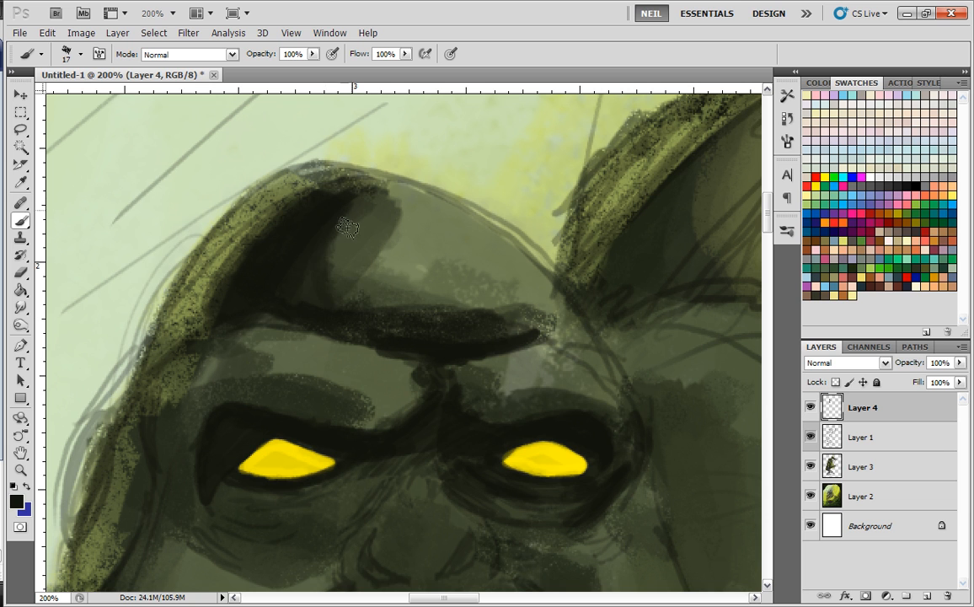
- Blend the dark side of the forehead into gray-green midtones using colors sampled from the skin
{"action": "left_click", "coordinate": [348, 245], "text": "alt"}
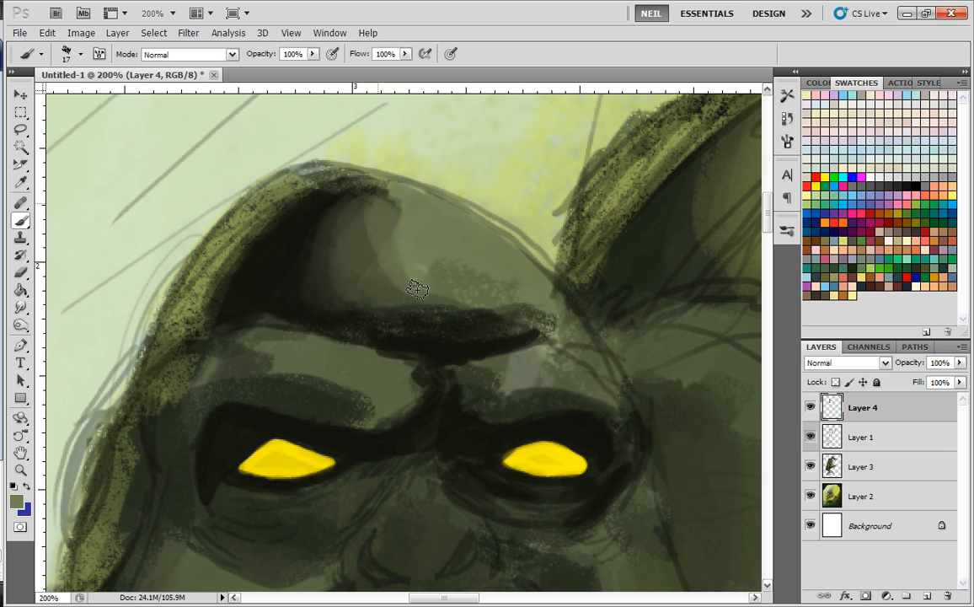
{"action": "mouse_move", "coordinate": [333, 183]}
{"action": "left_mouse_down"}
{"action": "mouse_move", "coordinate": [364, 256]}
{"action": "mouse_move", "coordinate": [406, 284]}
{"action": "left_mouse_up"}
{"action": "left_click", "coordinate": [503, 231], "text": "alt"}
{"action": "mouse_move", "coordinate": [403, 241]}
{"action": "left_mouse_down"}
{"action": "mouse_move", "coordinate": [429, 218]}
{"action": "mouse_move", "coordinate": [519, 294]}
{"action": "left_mouse_up"}
{"action": "left_click", "coordinate": [486, 322], "text": "alt"}
{"action": "mouse_move", "coordinate": [341, 326]}
{"action": "left_mouse_down"}
{"action": "mouse_move", "coordinate": [454, 322]}
{"action": "mouse_move", "coordinate": [586, 360]}
{"action": "mouse_move", "coordinate": [528, 304]}
{"action": "mouse_move", "coordinate": [509, 301]}
{"action": "left_mouse_up"}
- Smooth the speckled right side of the forehead and refine the dark crease above the brows
{"action": "left_click", "coordinate": [544, 239], "text": "alt"}
{"action": "mouse_move", "coordinate": [552, 273]}
{"action": "left_mouse_down"}
{"action": "mouse_move", "coordinate": [483, 217]}
{"action": "mouse_move", "coordinate": [549, 266]}
{"action": "mouse_move", "coordinate": [485, 235]}
{"action": "left_mouse_up"}
{"action": "left_click", "coordinate": [503, 253], "text": "alt"}
{"action": "left_click_drag", "start_coordinate": [368, 243], "coordinate": [527, 300]}
{"action": "mouse_move", "coordinate": [497, 239]}
{"action": "left_mouse_down"}
{"action": "mouse_move", "coordinate": [433, 258]}
{"action": "mouse_move", "coordinate": [344, 366]}
{"action": "left_mouse_up"}
{"action": "left_click", "coordinate": [434, 308], "text": "alt"}
{"action": "mouse_move", "coordinate": [442, 267]}
{"action": "left_mouse_down"}
{"action": "mouse_move", "coordinate": [413, 292]}
{"action": "mouse_move", "coordinate": [457, 278]}
{"action": "left_mouse_up"}
{"action": "left_click", "coordinate": [410, 322], "text": "alt"}
{"action": "left_click_drag", "start_coordinate": [450, 232], "coordinate": [341, 396]}
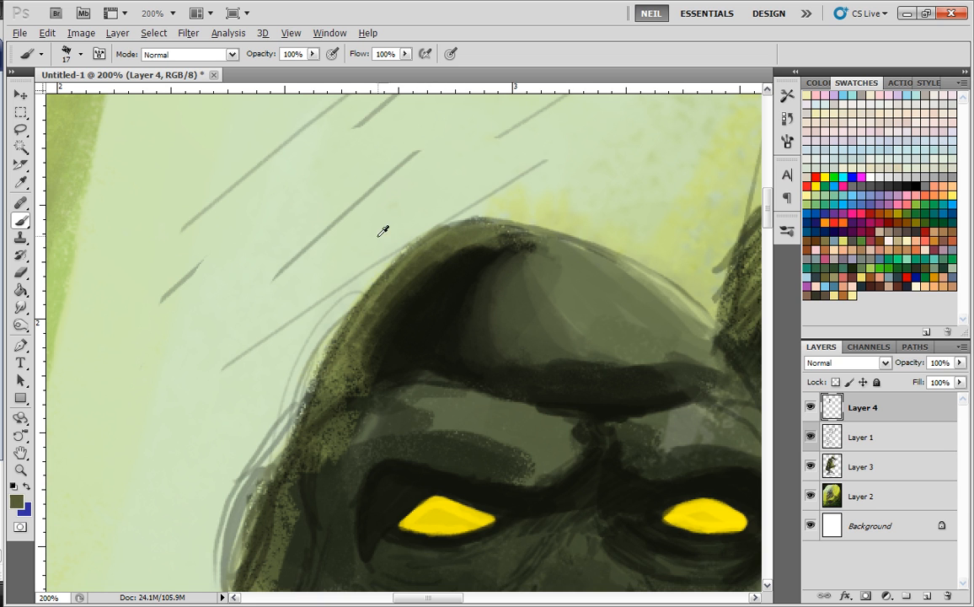
- Repaint the rough yellow-green rim along the left side of the crown and temple in smooth gray-green
{"action": "left_click", "coordinate": [381, 237], "text": "alt"}
{"action": "left_click_drag", "start_coordinate": [425, 226], "coordinate": [341, 394]}
{"action": "left_click_drag", "start_coordinate": [433, 241], "coordinate": [333, 393]}
{"action": "left_click_drag", "start_coordinate": [400, 263], "coordinate": [325, 396]}
{"action": "mouse_move", "coordinate": [500, 234]}
{"action": "left_mouse_down"}
{"action": "mouse_move", "coordinate": [365, 331]}
{"action": "mouse_move", "coordinate": [400, 287]}
{"action": "left_mouse_up"}
{"action": "mouse_move", "coordinate": [380, 360]}
{"action": "left_mouse_down"}
{"action": "mouse_move", "coordinate": [500, 189]}
{"action": "mouse_move", "coordinate": [438, 213]}
{"action": "mouse_move", "coordinate": [424, 283]}
{"action": "mouse_move", "coordinate": [360, 341]}
{"action": "mouse_move", "coordinate": [362, 400]}
{"action": "left_mouse_up"}
{"action": "left_click", "coordinate": [394, 350], "text": "alt"}
{"action": "mouse_move", "coordinate": [379, 331]}
{"action": "left_mouse_down"}
{"action": "mouse_move", "coordinate": [363, 395]}
{"action": "mouse_move", "coordinate": [374, 344]}
{"action": "mouse_move", "coordinate": [381, 362]}
{"action": "mouse_move", "coordinate": [388, 346]}
{"action": "mouse_move", "coordinate": [366, 443]}
{"action": "left_mouse_up"}
{"action": "left_click", "coordinate": [522, 165], "text": "alt"}
{"action": "left_click", "coordinate": [397, 363], "text": "alt"}
{"action": "mouse_move", "coordinate": [390, 399]}
{"action": "left_mouse_down"}
{"action": "mouse_move", "coordinate": [333, 425]}
{"action": "mouse_move", "coordinate": [398, 368]}
{"action": "left_mouse_up"}
{"action": "left_click_drag", "start_coordinate": [376, 328], "coordinate": [353, 396]}
- Paint the ape's left ear with a gray-green edge and dark inner shadow, and darken the temple beside the brow
{"action": "left_click", "coordinate": [466, 280], "text": "alt"}
{"action": "left_click_drag", "start_coordinate": [461, 259], "coordinate": [440, 295]}
{"action": "mouse_move", "coordinate": [490, 202]}
{"action": "left_mouse_down"}
{"action": "mouse_move", "coordinate": [442, 248]}
{"action": "mouse_move", "coordinate": [422, 310]}
{"action": "left_mouse_up"}
{"action": "left_click_drag", "start_coordinate": [580, 331], "coordinate": [484, 384]}
{"action": "mouse_move", "coordinate": [343, 342]}
{"action": "left_mouse_down"}
{"action": "mouse_move", "coordinate": [364, 291]}
{"action": "mouse_move", "coordinate": [345, 322]}
{"action": "left_mouse_up"}
{"action": "left_click", "coordinate": [372, 231], "text": "alt"}
{"action": "mouse_move", "coordinate": [379, 275]}
{"action": "left_mouse_down"}
{"action": "mouse_move", "coordinate": [346, 308]}
{"action": "mouse_move", "coordinate": [334, 358]}
{"action": "mouse_move", "coordinate": [372, 287]}
{"action": "mouse_move", "coordinate": [354, 320]}
{"action": "left_mouse_up"}
{"action": "left_click", "coordinate": [360, 308], "text": "alt"}
{"action": "mouse_move", "coordinate": [332, 366]}
{"action": "left_mouse_down"}
{"action": "mouse_move", "coordinate": [347, 274]}
{"action": "mouse_move", "coordinate": [366, 265]}
{"action": "left_mouse_up"}
{"action": "left_click", "coordinate": [525, 337], "text": "alt"}
{"action": "mouse_move", "coordinate": [546, 358]}
{"action": "left_mouse_down"}
{"action": "mouse_move", "coordinate": [604, 329]}
{"action": "mouse_move", "coordinate": [560, 357]}
{"action": "left_mouse_up"}
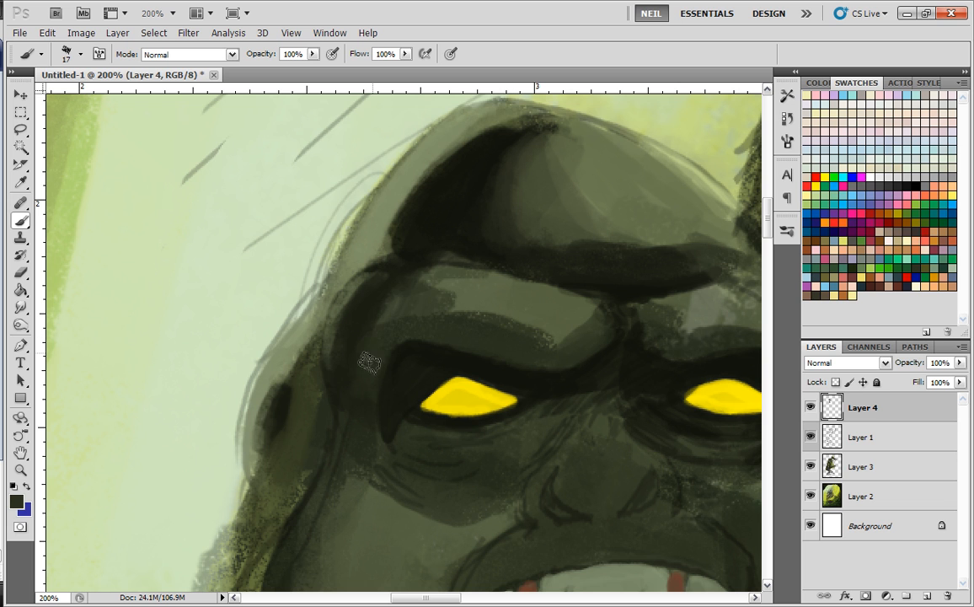
- Repaint the brow ridge above the left eye in smooth dark green and refine its inner end beside the brow crease
{"action": "mouse_move", "coordinate": [393, 323]}
{"action": "left_mouse_down"}
{"action": "mouse_move", "coordinate": [430, 312]}
{"action": "mouse_move", "coordinate": [472, 324]}
{"action": "mouse_move", "coordinate": [583, 317]}
{"action": "mouse_move", "coordinate": [479, 311]}
{"action": "mouse_move", "coordinate": [557, 306]}
{"action": "left_mouse_up"}
{"action": "left_click_drag", "start_coordinate": [436, 254], "coordinate": [581, 284]}
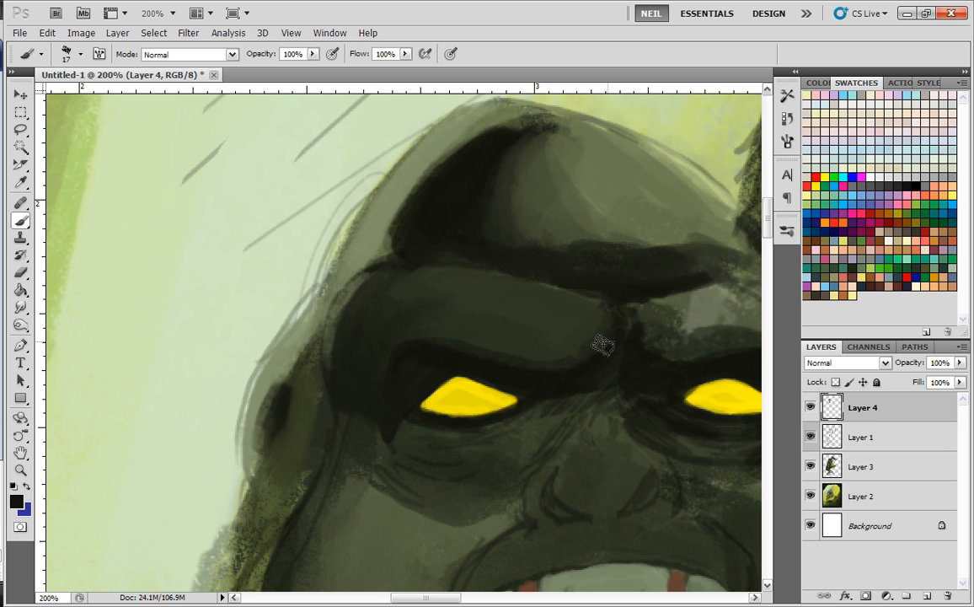
{"action": "key", "text": "ctrl+z"}
{"action": "left_click_drag", "start_coordinate": [619, 328], "coordinate": [628, 292]}
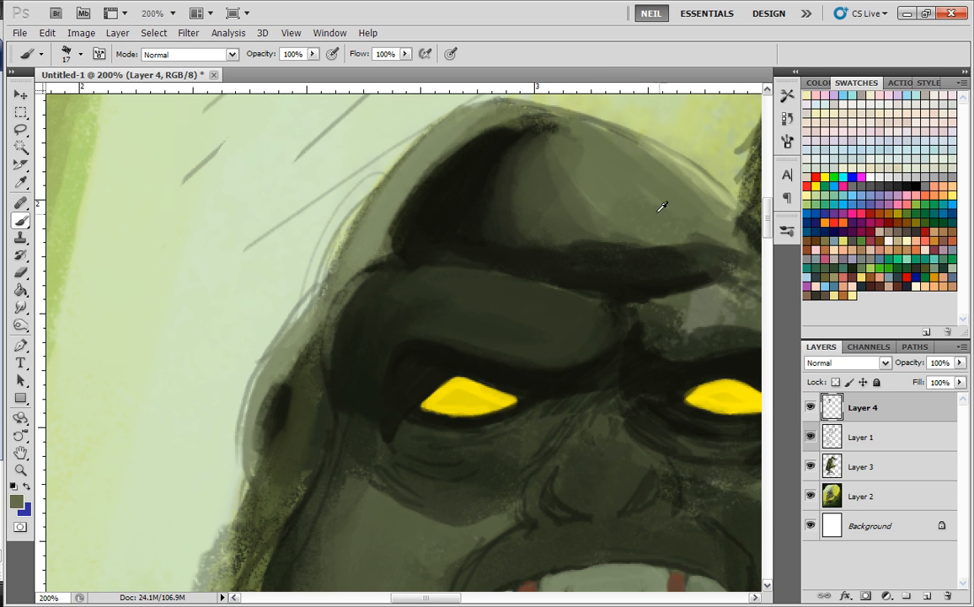
- Add a lighter gray-green highlight to the left brow ridge and blend it outward toward the temple
{"action": "mouse_move", "coordinate": [577, 335]}
{"action": "left_mouse_down"}
{"action": "mouse_move", "coordinate": [513, 326]}
{"action": "mouse_move", "coordinate": [568, 320]}
{"action": "mouse_move", "coordinate": [525, 308]}
{"action": "left_mouse_up"}
{"action": "key", "text": "ctrl+minus"}
{"action": "key", "text": "ctrl+minus"}
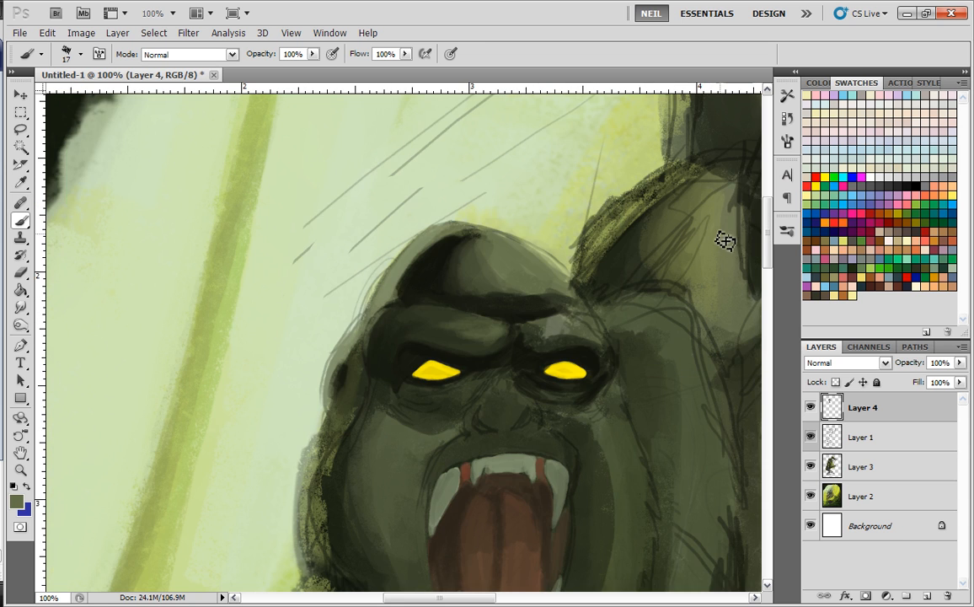
{"action": "key", "text": "ctrl+plus"}
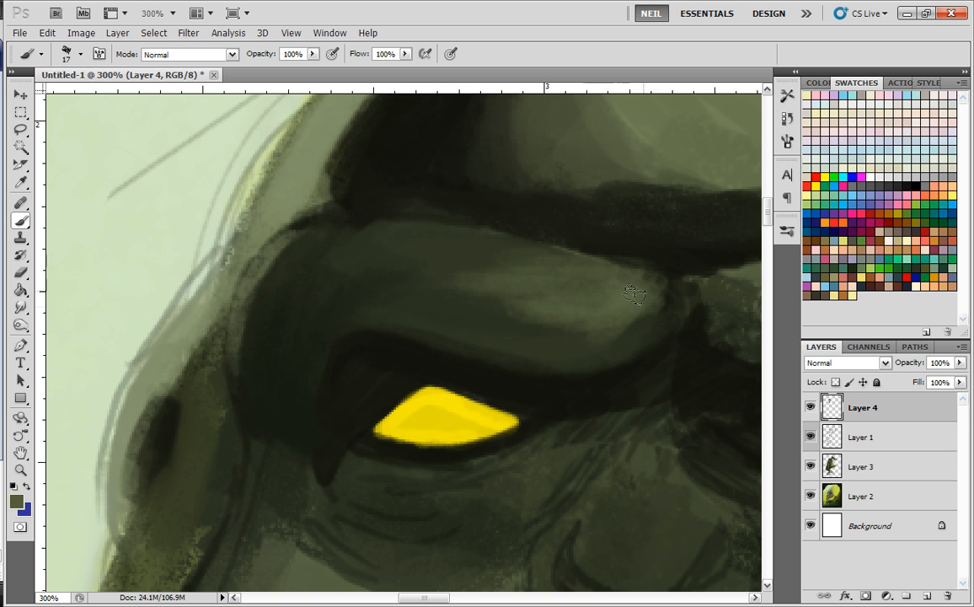
{"action": "left_click_drag", "start_coordinate": [619, 287], "coordinate": [489, 295]}
{"action": "left_click_drag", "start_coordinate": [448, 254], "coordinate": [404, 242]}
{"action": "left_click_drag", "start_coordinate": [606, 270], "coordinate": [346, 269]}
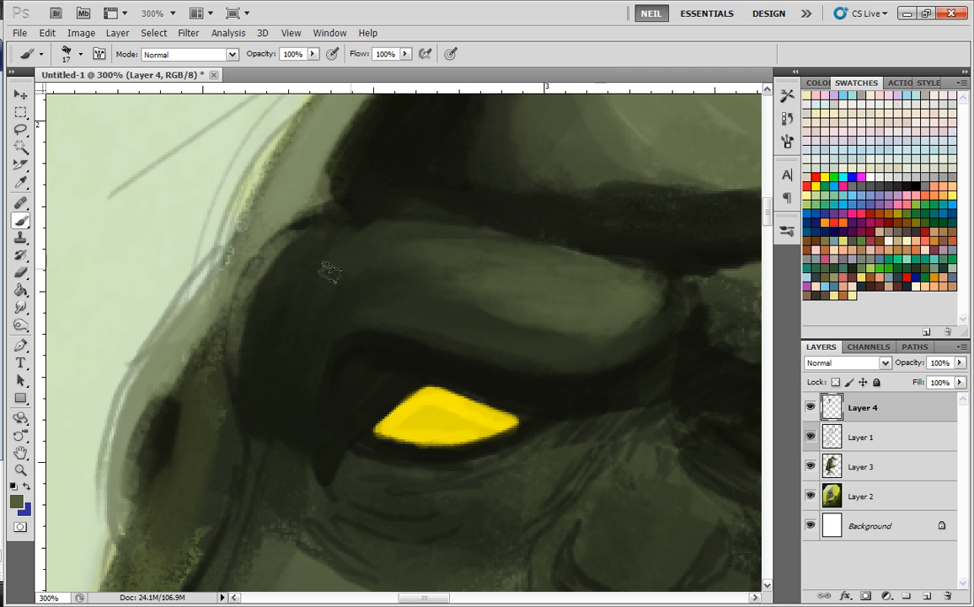
{"action": "left_click_drag", "start_coordinate": [492, 290], "coordinate": [373, 292]}
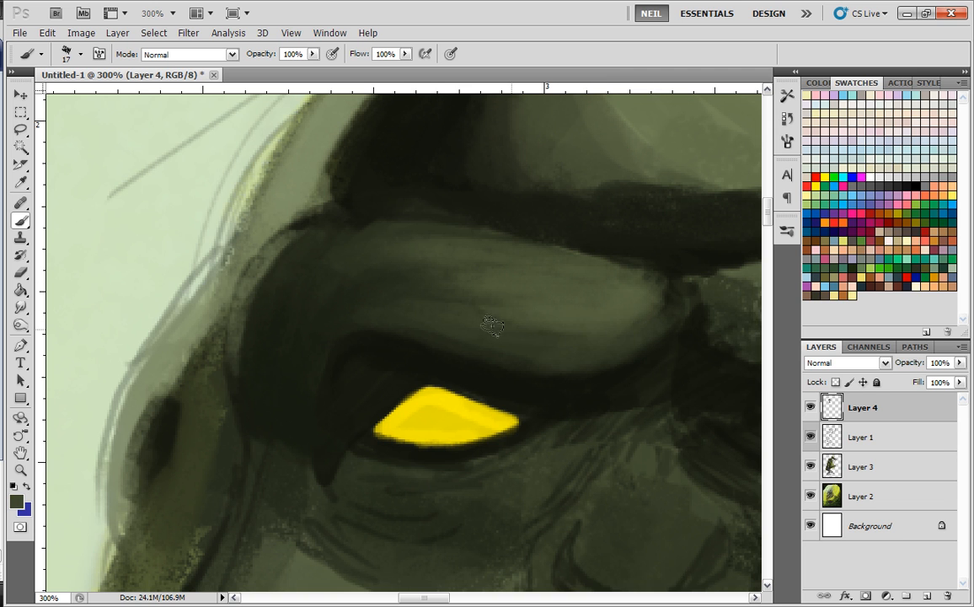
- Soften the inner end of the left brow ridge and deepen the temple and outer brow with near-black green
{"action": "left_click_drag", "start_coordinate": [665, 289], "coordinate": [625, 246]}
{"action": "left_click", "coordinate": [683, 245], "text": "alt"}
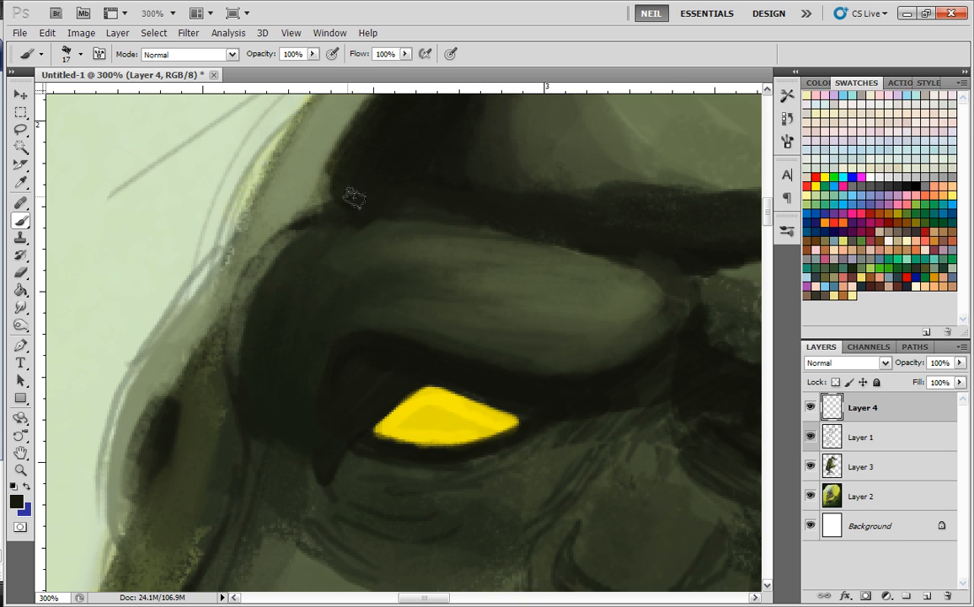
{"action": "left_click_drag", "start_coordinate": [361, 200], "coordinate": [285, 207]}
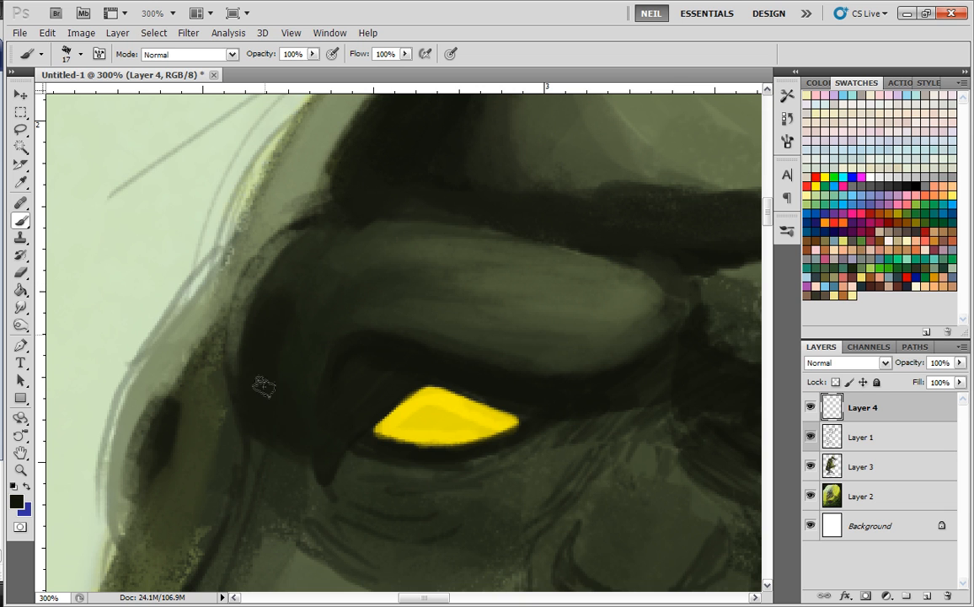
{"action": "key", "text": "ctrl+minus"}
{"action": "key", "text": "ctrl+minus"}
{"action": "key", "text": "ctrl+minus"}
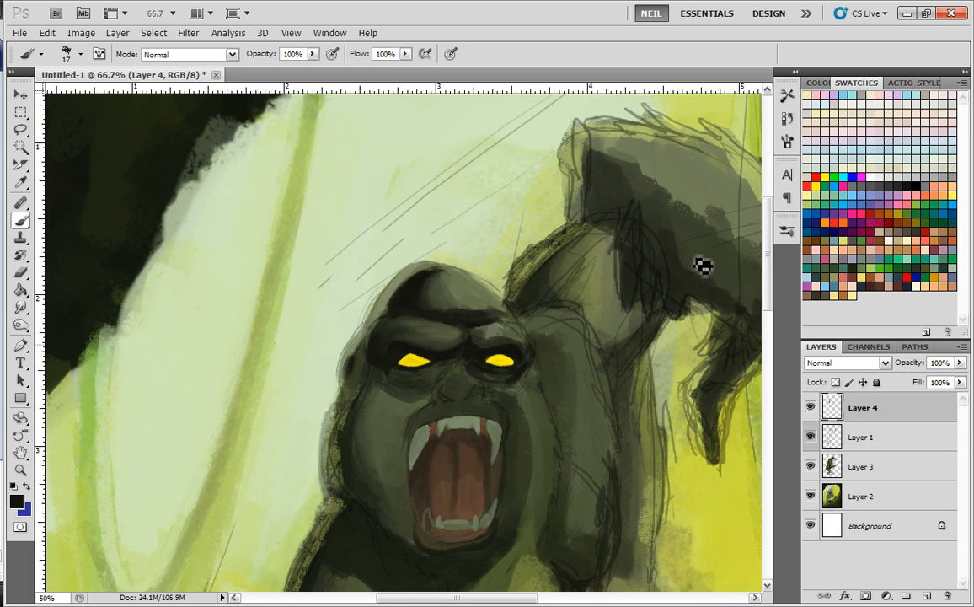
{"action": "key", "text": "ctrl+minus"}
{"action": "left_click_drag", "start_coordinate": [620, 365], "coordinate": [586, 266]}
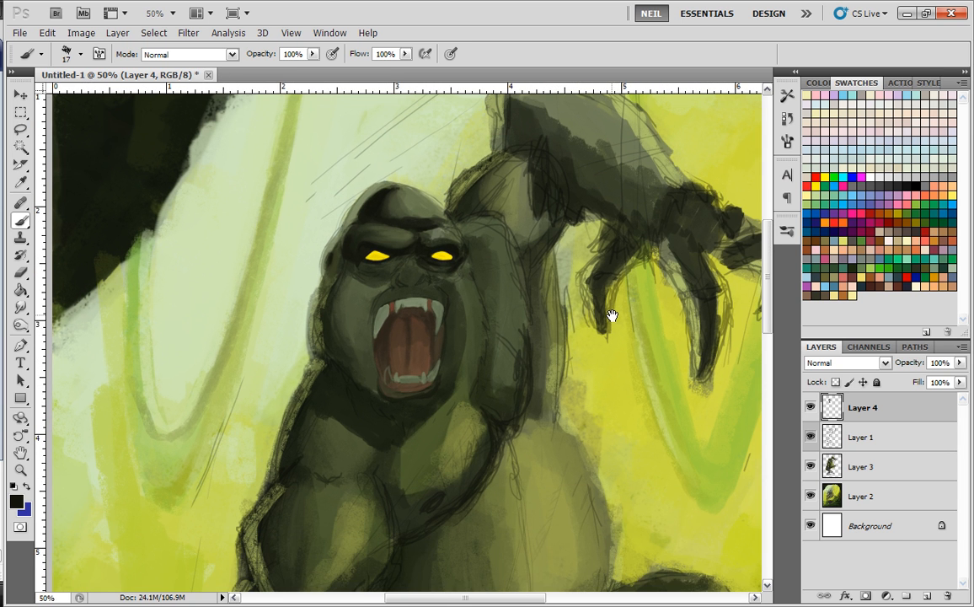
- Paint gray-green fur strokes along the outer edge of the left cheek below the ear, finishing with a 5 px brush
{"action": "key", "text": "ctrl+plus"}
{"action": "key", "text": "ctrl+plus"}
{"action": "key", "text": "ctrl+plus"}
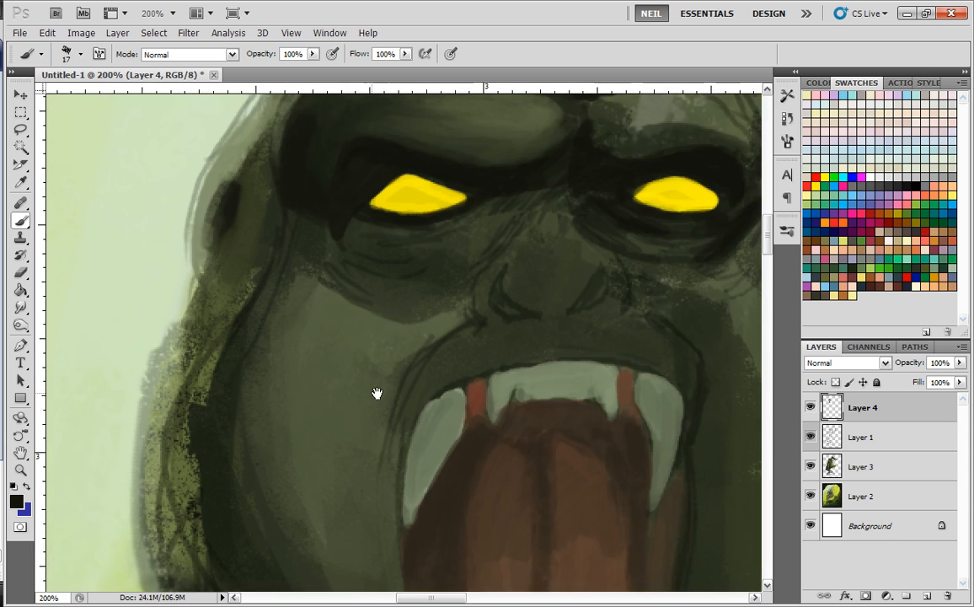
{"action": "left_click_drag", "start_coordinate": [377, 393], "coordinate": [561, 320]}
{"action": "mouse_move", "coordinate": [389, 211]}
{"action": "left_mouse_down"}
{"action": "mouse_move", "coordinate": [334, 327]}
{"action": "mouse_move", "coordinate": [328, 388]}
{"action": "mouse_move", "coordinate": [338, 453]}
{"action": "mouse_move", "coordinate": [324, 399]}
{"action": "mouse_move", "coordinate": [364, 259]}
{"action": "mouse_move", "coordinate": [313, 310]}
{"action": "left_mouse_up"}
{"action": "right_click", "coordinate": [384, 262]}
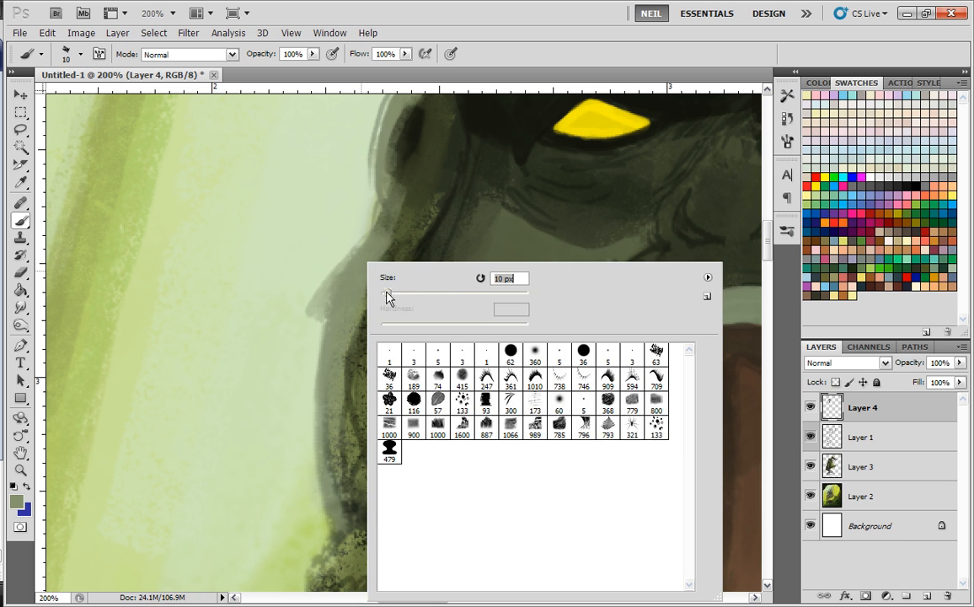
{"action": "left_click", "coordinate": [320, 308]}
{"action": "right_click", "coordinate": [358, 281]}
{"action": "left_click", "coordinate": [430, 348]}
{"action": "left_click", "coordinate": [369, 252]}
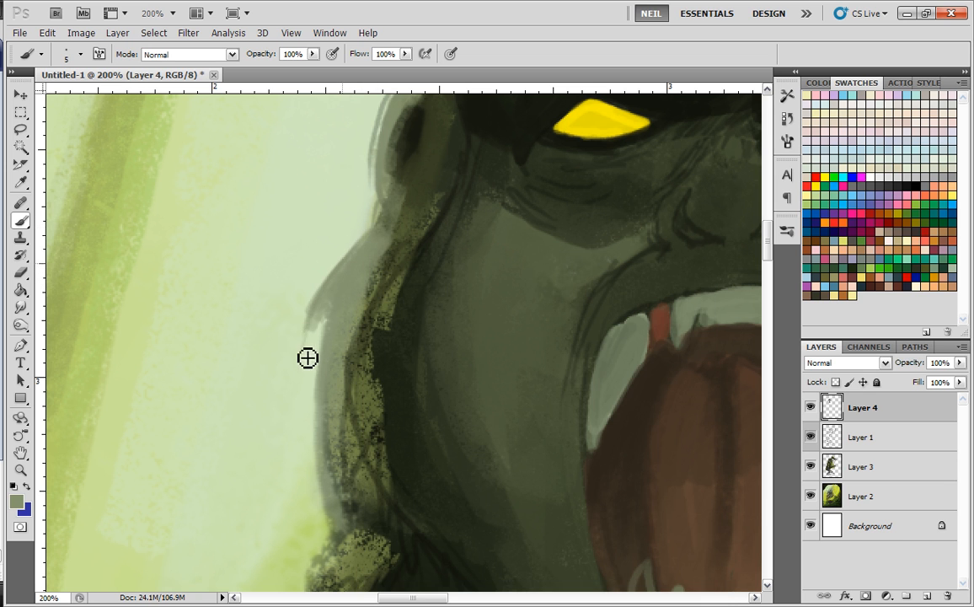
{"action": "mouse_move", "coordinate": [373, 267]}
{"action": "left_mouse_down"}
{"action": "mouse_move", "coordinate": [352, 273]}
{"action": "mouse_move", "coordinate": [317, 356]}
{"action": "left_mouse_up"}
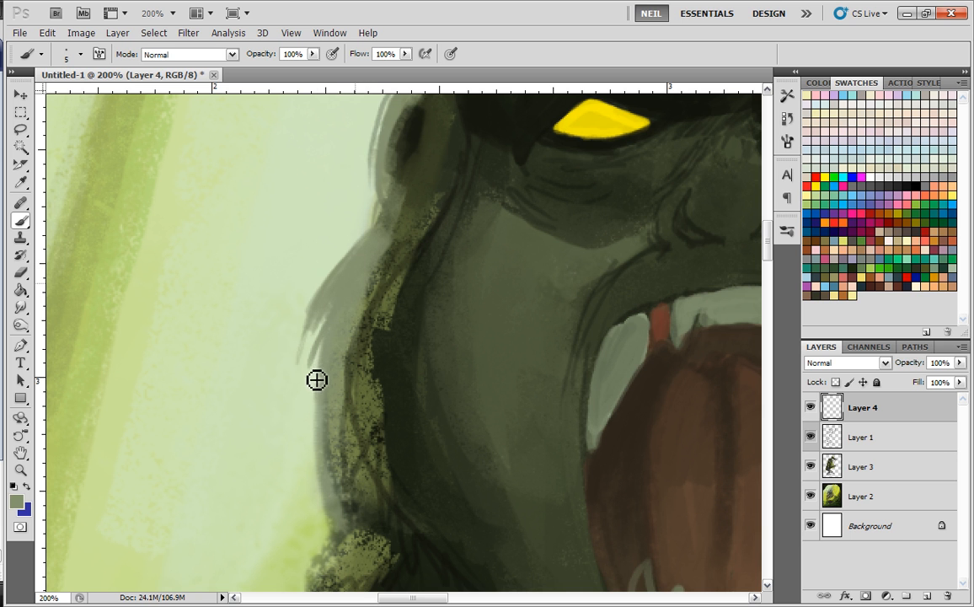
- Extend the fur strokes down the left cheek's outer edge and blend them inward with sampled darker olive green
{"action": "key", "text": "ctrl+minus"}
{"action": "key", "text": "ctrl+plus"}
{"action": "scroll", "coordinate": [371, 261], "scroll_direction": "down", "scroll_amount": 2}
{"action": "mouse_move", "coordinate": [378, 261]}
{"action": "left_mouse_down"}
{"action": "mouse_move", "coordinate": [350, 326]}
{"action": "mouse_move", "coordinate": [368, 305]}
{"action": "mouse_move", "coordinate": [343, 365]}
{"action": "mouse_move", "coordinate": [352, 369]}
{"action": "mouse_move", "coordinate": [347, 406]}
{"action": "mouse_move", "coordinate": [362, 382]}
{"action": "mouse_move", "coordinate": [369, 470]}
{"action": "left_mouse_up"}
{"action": "left_click", "coordinate": [372, 361], "text": "alt"}
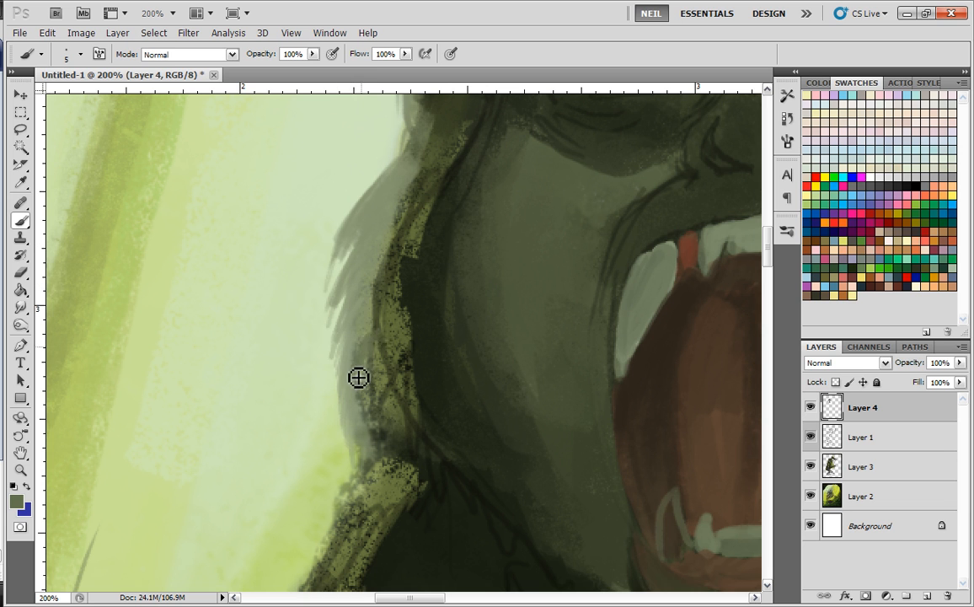
{"action": "mouse_move", "coordinate": [364, 294]}
{"action": "left_mouse_down"}
{"action": "mouse_move", "coordinate": [357, 287]}
{"action": "mouse_move", "coordinate": [420, 158]}
{"action": "mouse_move", "coordinate": [397, 209]}
{"action": "left_mouse_up"}
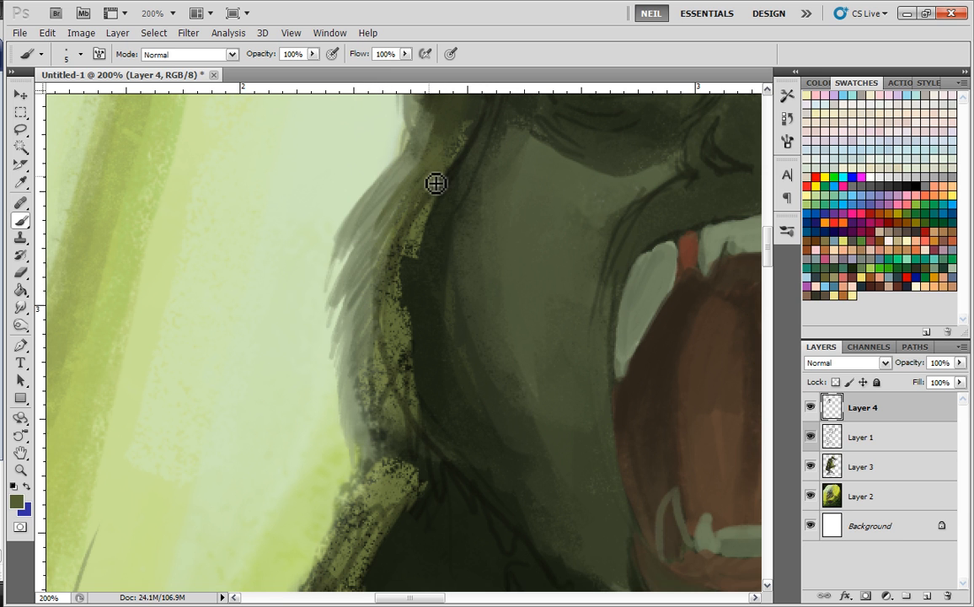
- Add thin gray-green hair strokes along the outer edge of the head above the left ear and brow
{"action": "key", "text": "ctrl+minus"}
{"action": "key", "text": "ctrl+minus"}
{"action": "key", "text": "ctrl+minus"}
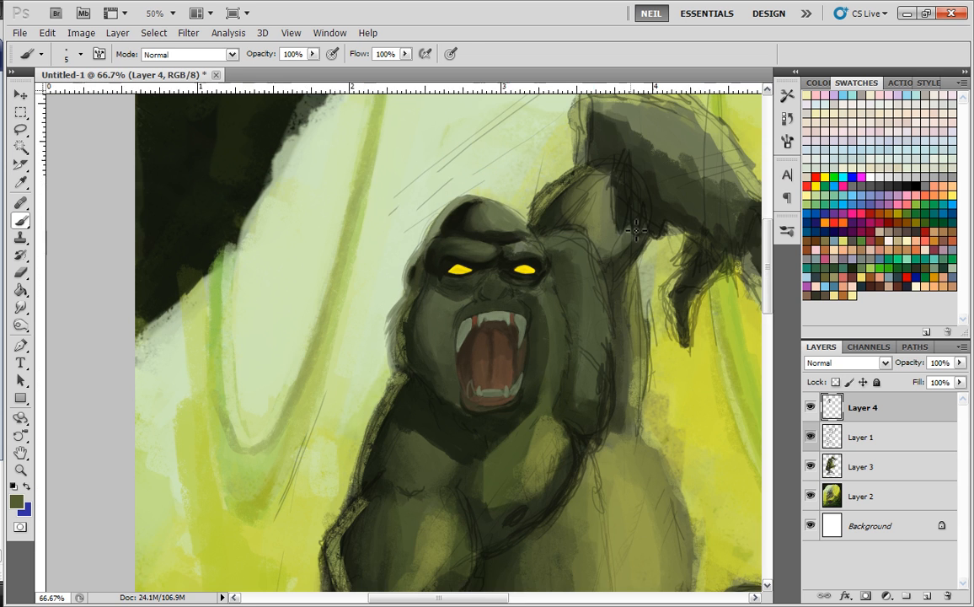
{"action": "key", "text": "ctrl+plus"}
{"action": "key", "text": "ctrl+plus"}
{"action": "key", "text": "ctrl+plus"}
{"action": "left_click_drag", "start_coordinate": [426, 164], "coordinate": [441, 430]}
{"action": "left_click", "coordinate": [502, 219], "text": "alt"}
{"action": "left_click_drag", "start_coordinate": [500, 209], "coordinate": [452, 263]}
{"action": "left_click_drag", "start_coordinate": [515, 188], "coordinate": [448, 327]}
{"action": "mouse_move", "coordinate": [544, 192]}
{"action": "left_mouse_down"}
{"action": "mouse_move", "coordinate": [498, 220]}
{"action": "mouse_move", "coordinate": [476, 256]}
{"action": "left_mouse_up"}
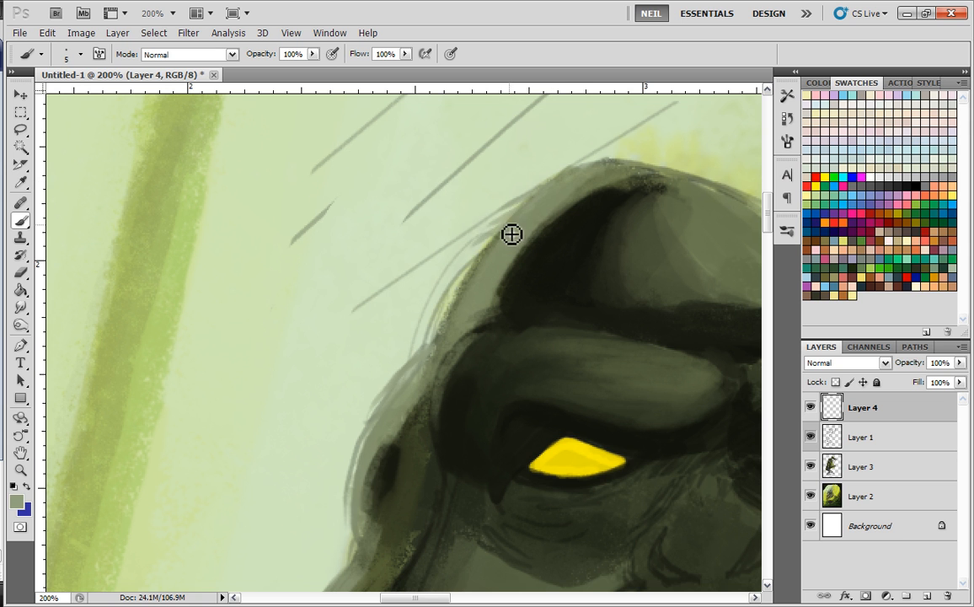
- Cover the speckled olive patch beside the left cheek with near-black green using the textured brush at 15 px
{"action": "key", "text": "ctrl+minus"}
{"action": "key", "text": "ctrl+minus"}
{"action": "key", "text": "ctrl+minus"}
{"action": "key", "text": "ctrl+plus"}
{"action": "key", "text": "ctrl+plus"}
{"action": "left_click_drag", "start_coordinate": [535, 371], "coordinate": [542, 210]}
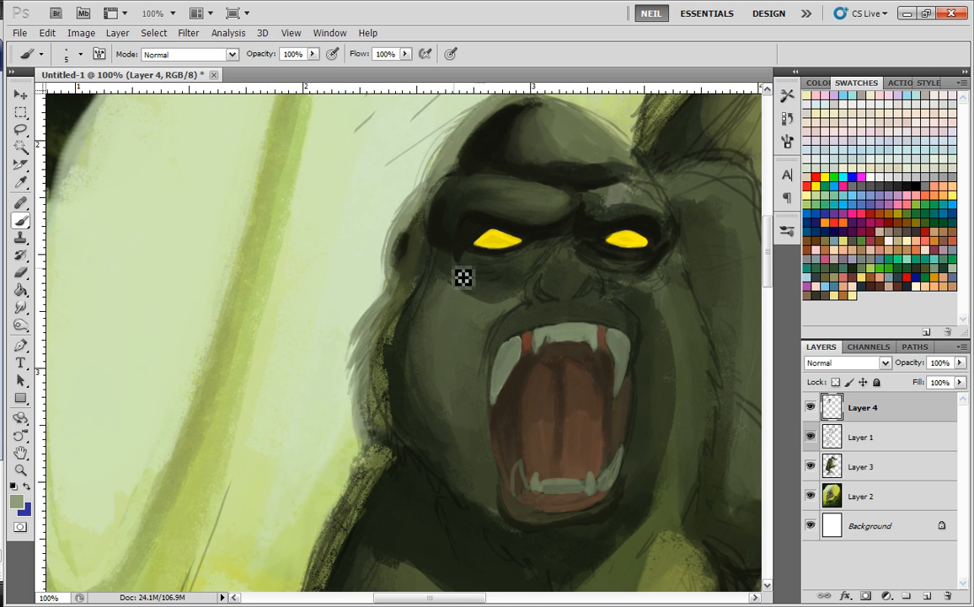
{"action": "left_click", "coordinate": [394, 362], "text": "alt"}
{"action": "right_click", "coordinate": [411, 329]}
{"action": "left_click", "coordinate": [439, 376]}
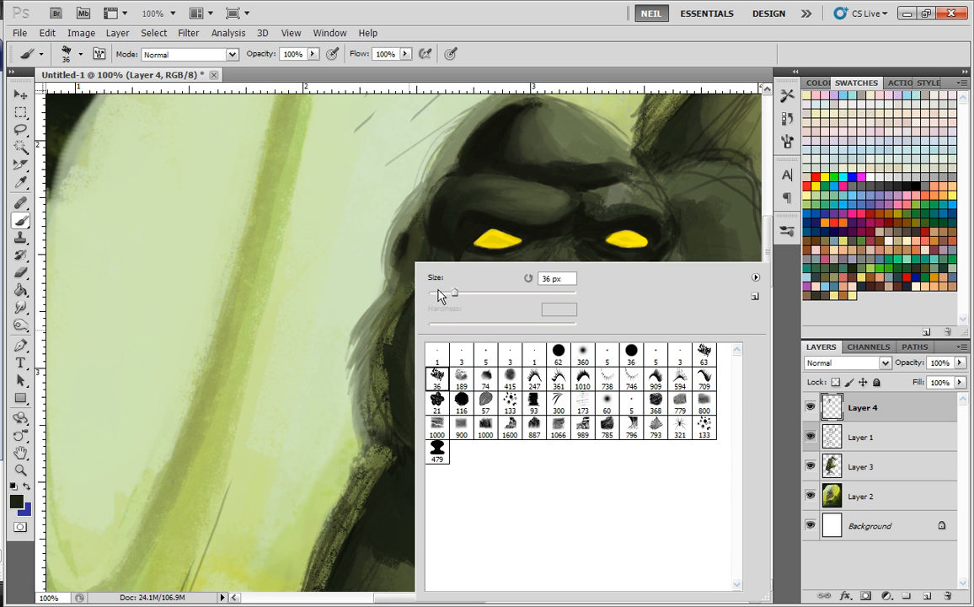
{"action": "left_click_drag", "start_coordinate": [413, 298], "coordinate": [402, 327]}
{"action": "mouse_move", "coordinate": [433, 266]}
{"action": "left_mouse_down"}
{"action": "mouse_move", "coordinate": [396, 337]}
{"action": "mouse_move", "coordinate": [374, 352]}
{"action": "mouse_move", "coordinate": [374, 422]}
{"action": "mouse_move", "coordinate": [380, 370]}
{"action": "mouse_move", "coordinate": [394, 370]}
{"action": "mouse_move", "coordinate": [391, 448]}
{"action": "mouse_move", "coordinate": [382, 424]}
{"action": "mouse_move", "coordinate": [428, 348]}
{"action": "mouse_move", "coordinate": [411, 355]}
{"action": "mouse_move", "coordinate": [405, 389]}
{"action": "left_mouse_up"}
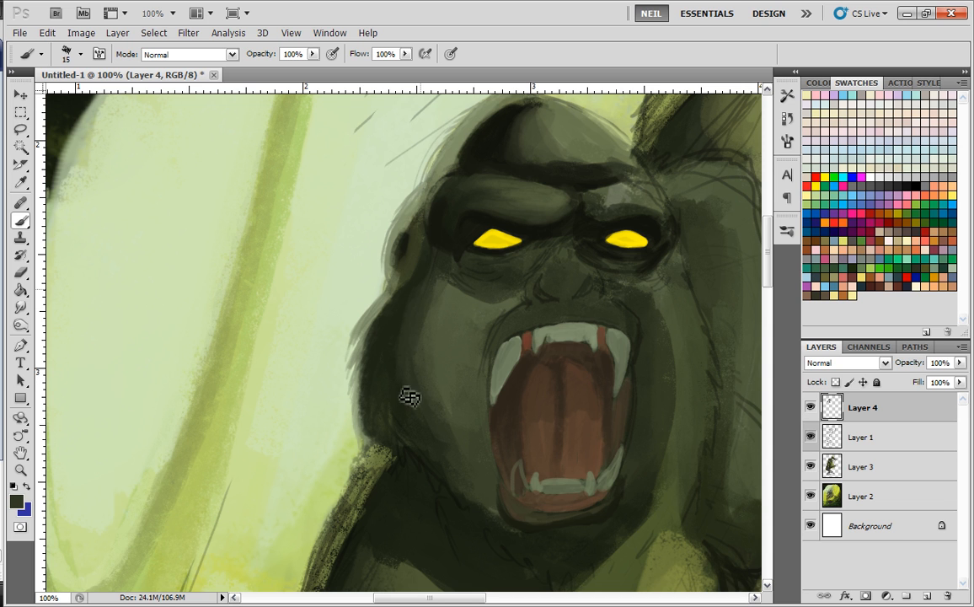
- Blend the left cheek's shadow edge into the lighter face with sampled mid-greens
{"action": "mouse_move", "coordinate": [435, 441]}
{"action": "left_mouse_down"}
{"action": "mouse_move", "coordinate": [442, 431]}
{"action": "mouse_move", "coordinate": [452, 439]}
{"action": "mouse_move", "coordinate": [420, 441]}
{"action": "mouse_move", "coordinate": [441, 435]}
{"action": "left_mouse_up"}
{"action": "left_click", "coordinate": [410, 403], "text": "alt"}
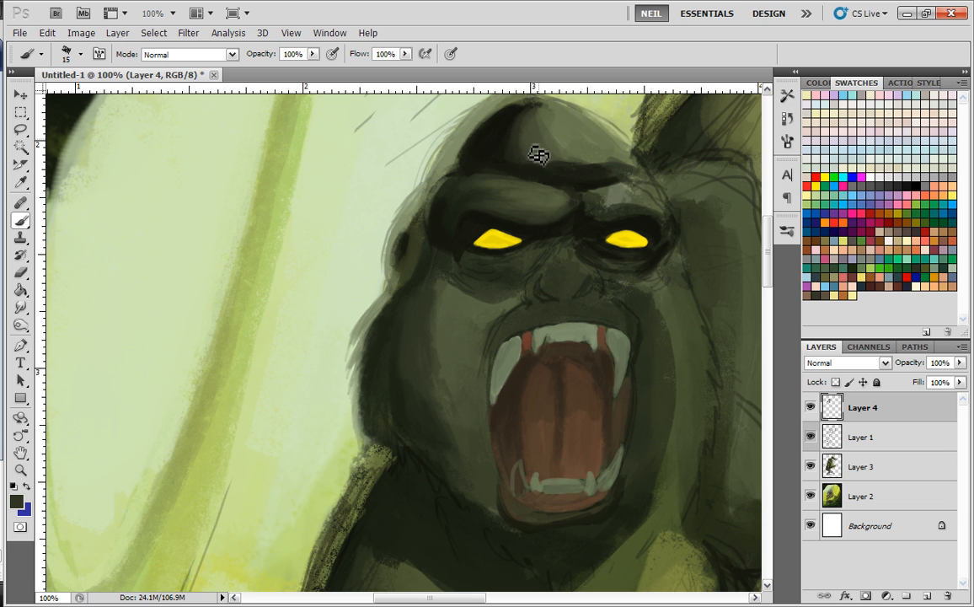
{"action": "mouse_move", "coordinate": [402, 295]}
{"action": "left_mouse_down"}
{"action": "mouse_move", "coordinate": [399, 369]}
{"action": "mouse_move", "coordinate": [421, 362]}
{"action": "left_mouse_up"}
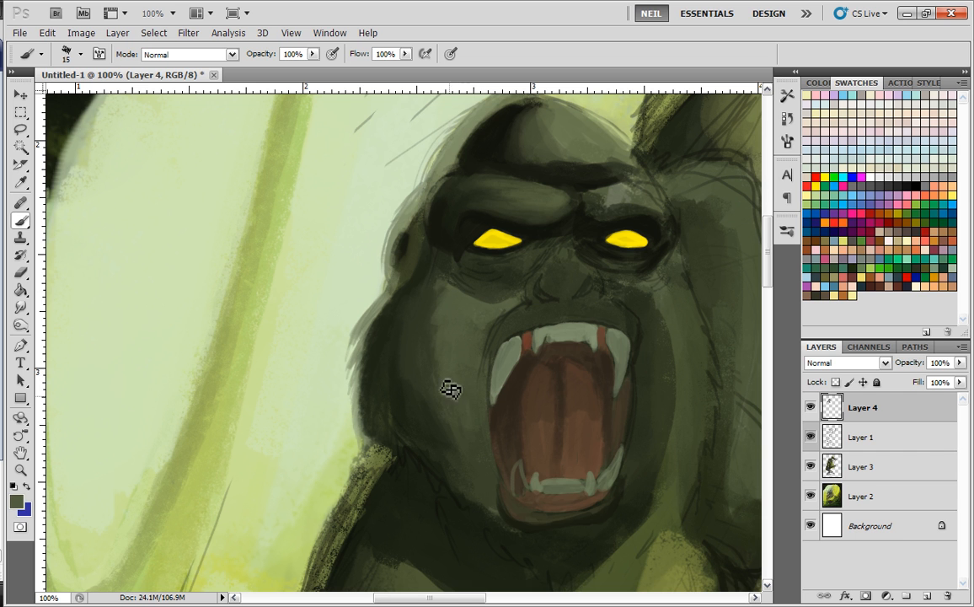
{"action": "key", "text": "ctrl+minus"}
{"action": "key", "text": "ctrl+minus"}
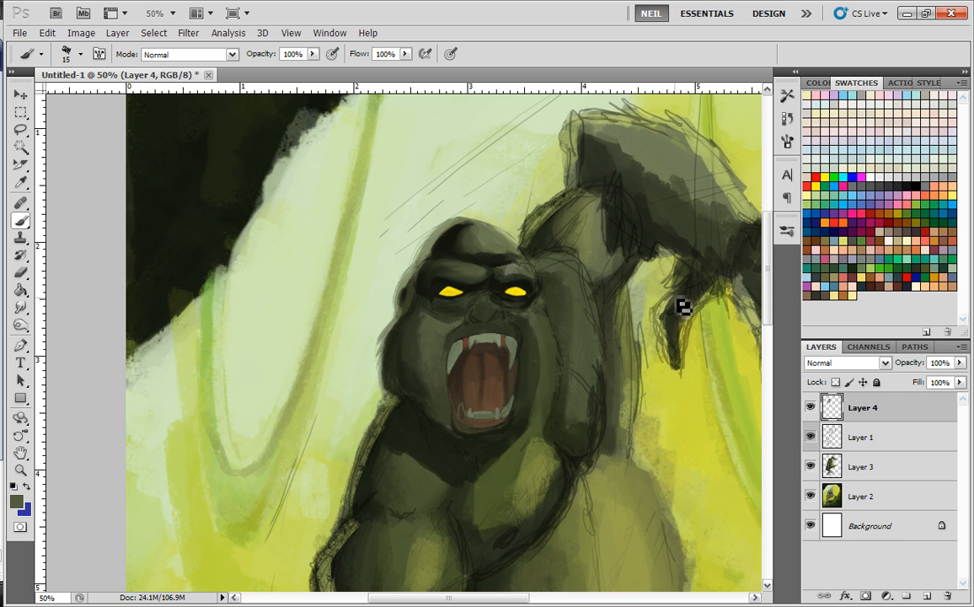
- Smooth and deepen the dark green shadow along the left cheek and jaw with a hard round 13 px brush
{"action": "key", "text": "ctrl+plus"}
{"action": "key", "text": "ctrl+plus"}
{"action": "key", "text": "ctrl+plus"}
{"action": "right_click", "coordinate": [506, 263]}
{"action": "left_click", "coordinate": [577, 352]}
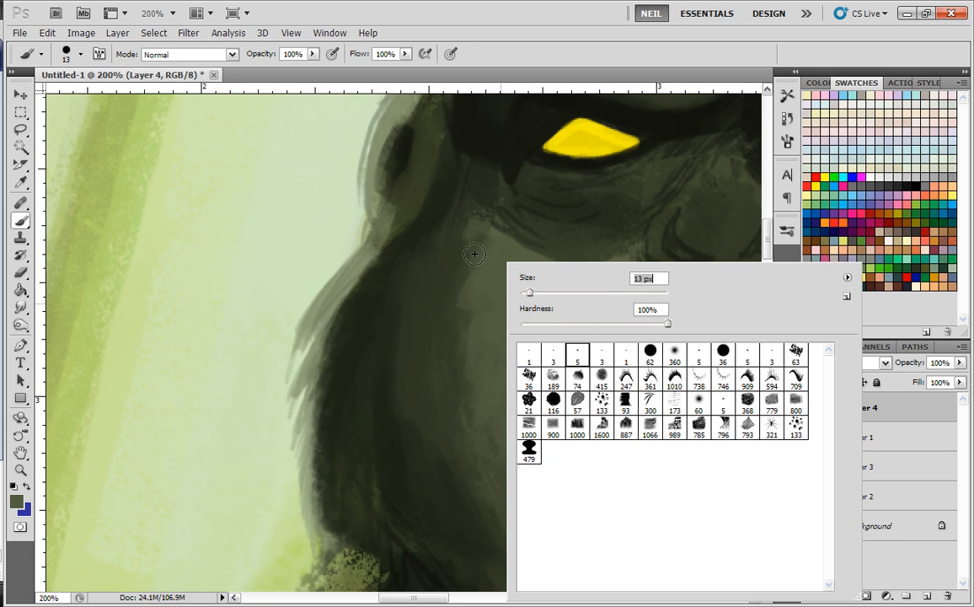
{"action": "key", "text": "Return"}
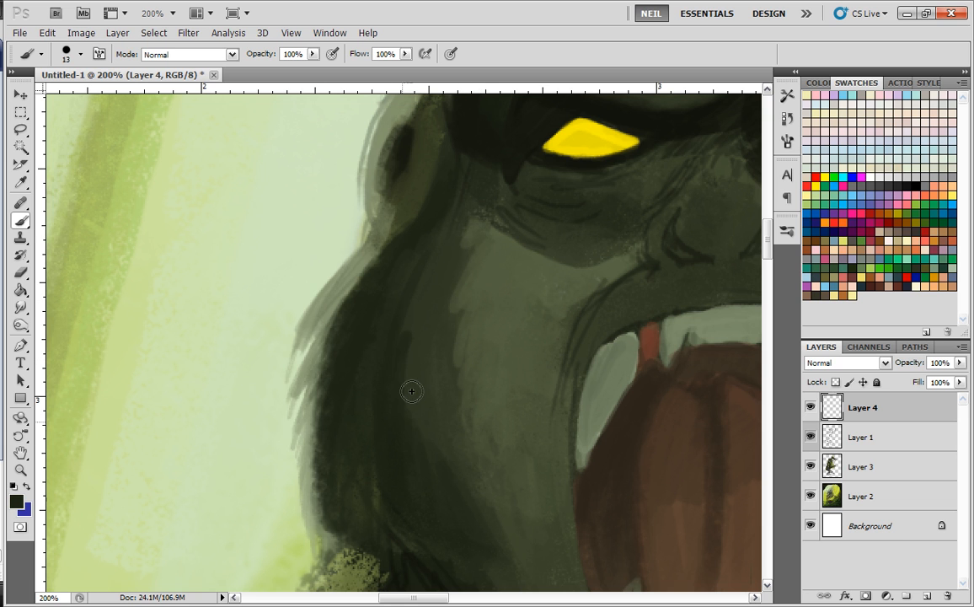
{"action": "left_click_drag", "start_coordinate": [382, 332], "coordinate": [441, 290]}
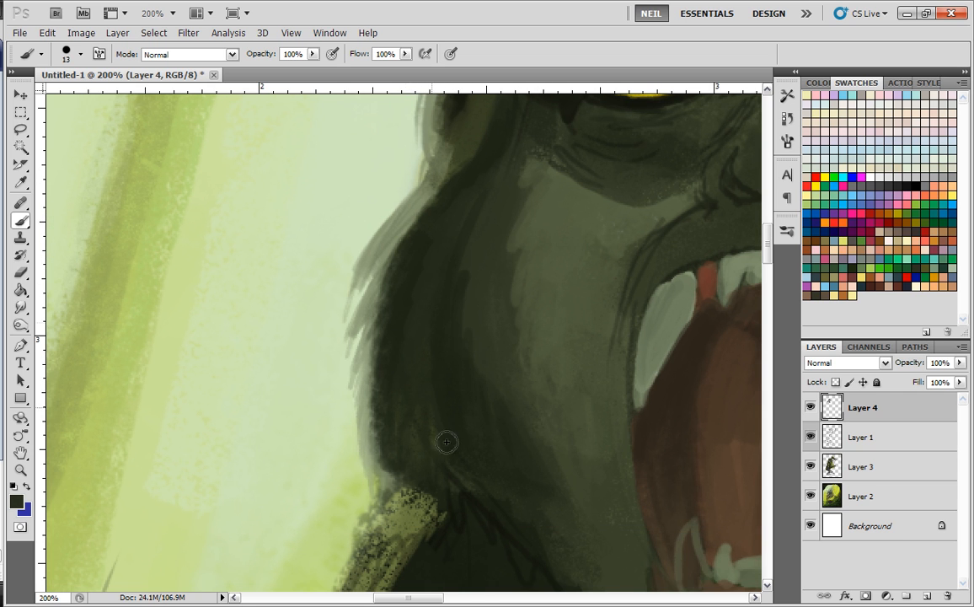
{"action": "mouse_move", "coordinate": [396, 273]}
{"action": "left_mouse_down"}
{"action": "mouse_move", "coordinate": [372, 318]}
{"action": "mouse_move", "coordinate": [378, 393]}
{"action": "left_mouse_up"}
{"action": "left_click_drag", "start_coordinate": [459, 495], "coordinate": [442, 325]}
- Add sampled olive-green hair highlights within the dark fur beside the left cheek and along its outer edge
{"action": "left_click_drag", "start_coordinate": [379, 324], "coordinate": [340, 411]}
{"action": "left_click", "coordinate": [385, 339], "text": "alt"}
{"action": "left_click_drag", "start_coordinate": [382, 325], "coordinate": [337, 410]}
{"action": "mouse_move", "coordinate": [374, 328]}
{"action": "left_mouse_down"}
{"action": "mouse_move", "coordinate": [346, 380]}
{"action": "mouse_move", "coordinate": [370, 255]}
{"action": "left_mouse_up"}
{"action": "left_click_drag", "start_coordinate": [378, 175], "coordinate": [372, 268]}
{"action": "mouse_move", "coordinate": [433, 162]}
{"action": "left_mouse_down"}
{"action": "mouse_move", "coordinate": [400, 274]}
{"action": "mouse_move", "coordinate": [432, 365]}
{"action": "left_mouse_up"}
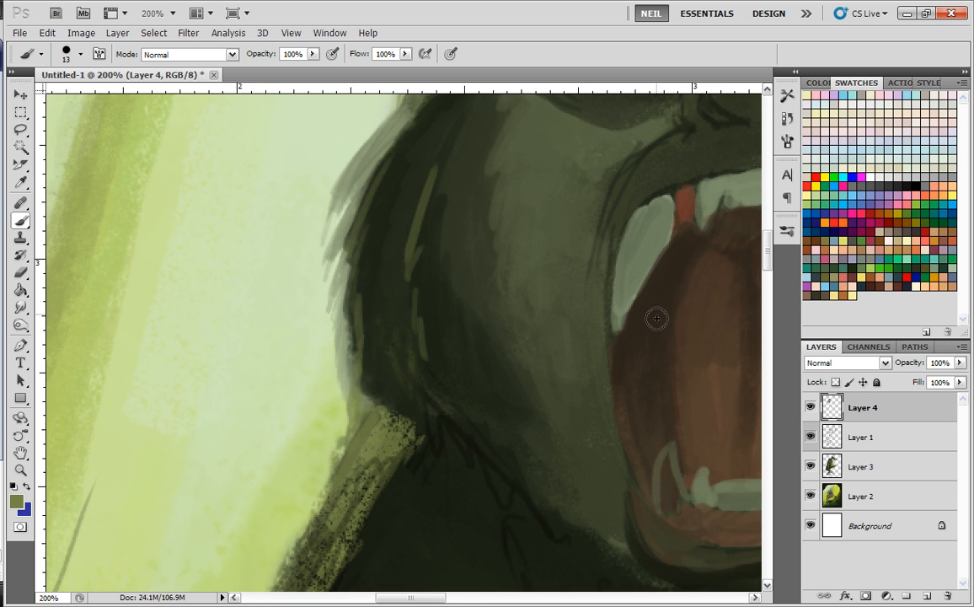
- Compare the whole ape with the sketch lines of Layer 1 hidden and shown
{"action": "scroll", "coordinate": [650, 334], "scroll_direction": "down", "scroll_amount": 2}
{"action": "scroll", "coordinate": [381, 271], "scroll_direction": "down", "scroll_amount": 1}
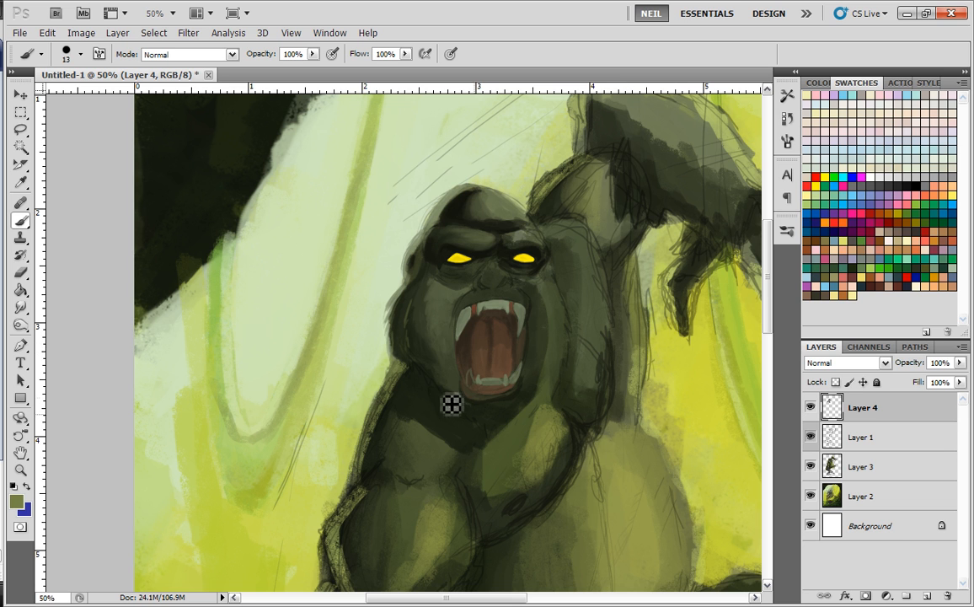
{"action": "scroll", "coordinate": [563, 375], "scroll_direction": "up", "scroll_amount": 2}
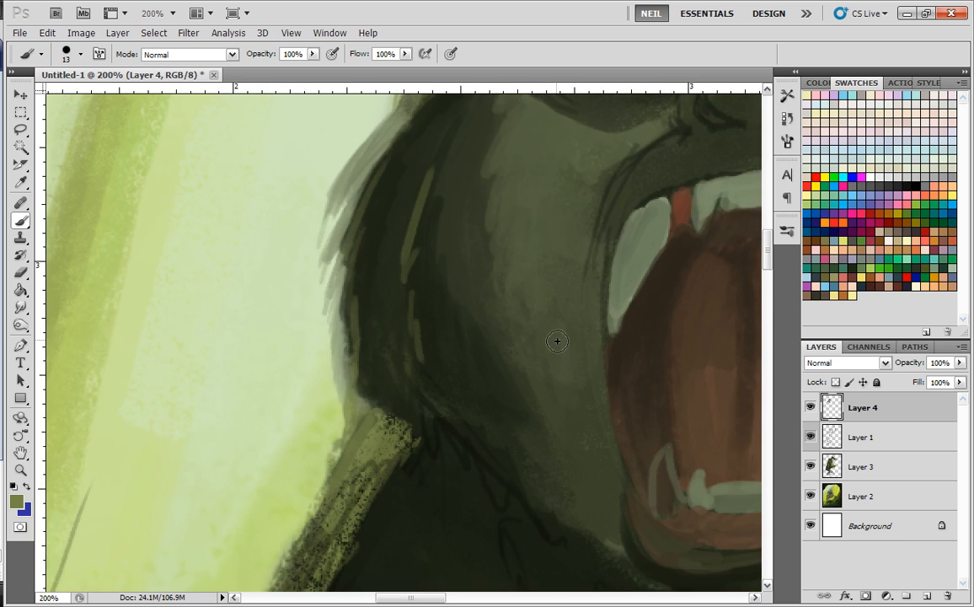
{"action": "scroll", "coordinate": [554, 355], "scroll_direction": "down", "scroll_amount": 2}
{"action": "left_click", "coordinate": [810, 438]}
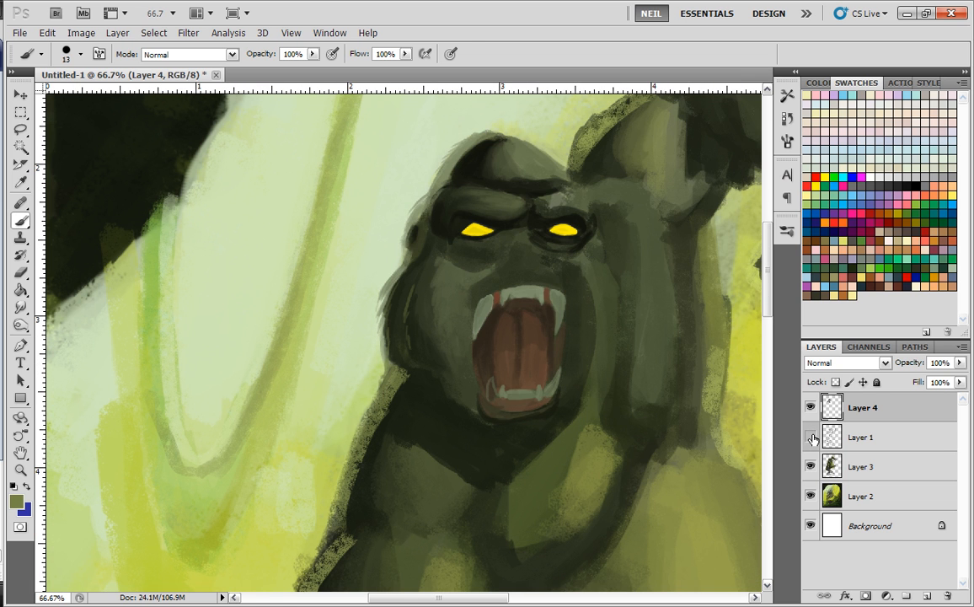
{"action": "left_click", "coordinate": [811, 438]}
{"action": "left_click", "coordinate": [810, 438]}
{"action": "left_click", "coordinate": [810, 438]}
- Paint near-black curved wrinkles and a darker lower contour in the bag under the left eye
{"action": "scroll", "coordinate": [520, 337], "scroll_direction": "up", "scroll_amount": 3}
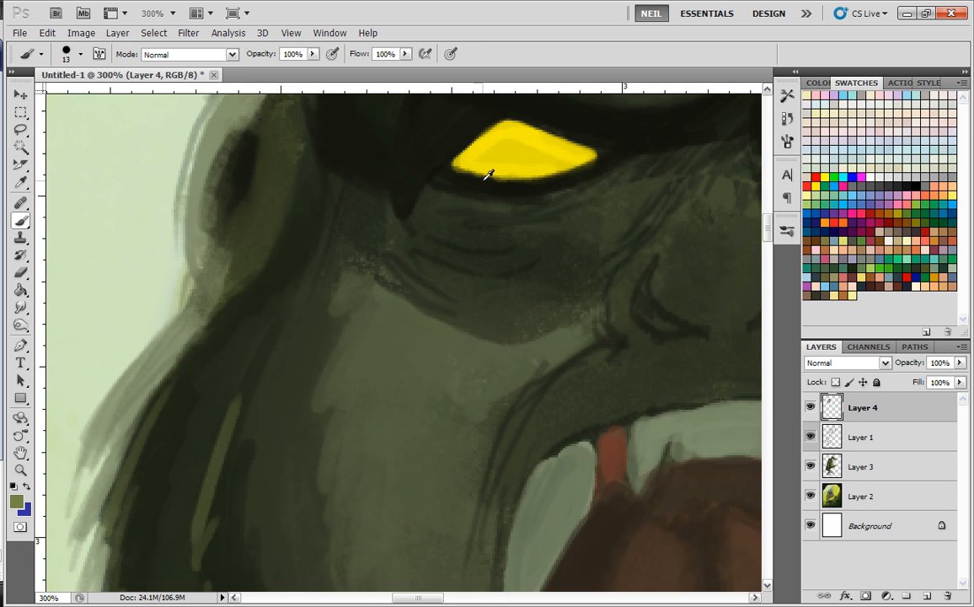
{"action": "left_click", "coordinate": [477, 185], "text": "alt"}
{"action": "left_click_drag", "start_coordinate": [489, 285], "coordinate": [430, 399]}
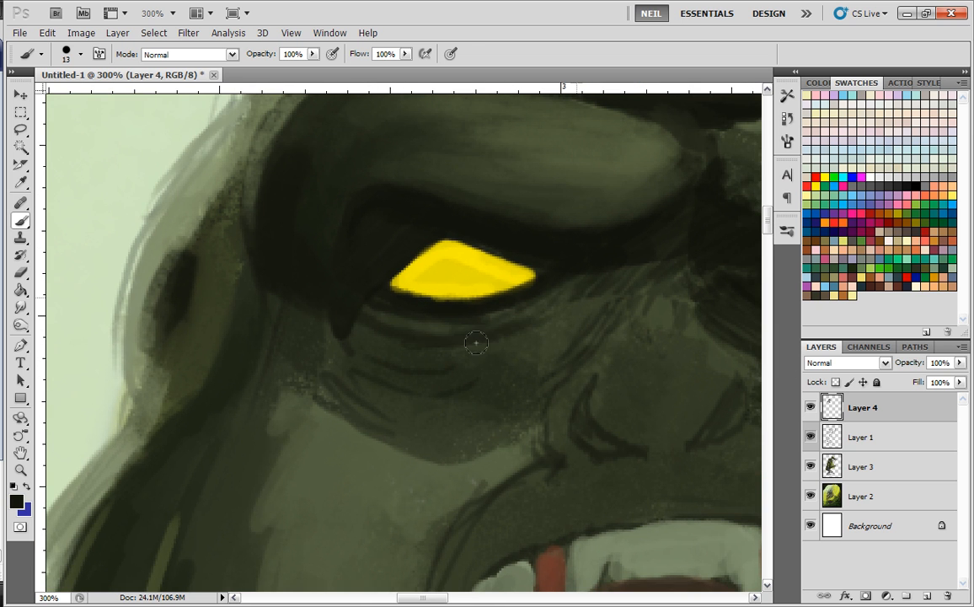
{"action": "mouse_move", "coordinate": [559, 300]}
{"action": "left_mouse_down"}
{"action": "mouse_move", "coordinate": [468, 363]}
{"action": "mouse_move", "coordinate": [387, 361]}
{"action": "mouse_move", "coordinate": [318, 323]}
{"action": "mouse_move", "coordinate": [352, 391]}
{"action": "mouse_move", "coordinate": [332, 388]}
{"action": "mouse_move", "coordinate": [517, 406]}
{"action": "mouse_move", "coordinate": [446, 407]}
{"action": "mouse_move", "coordinate": [546, 374]}
{"action": "mouse_move", "coordinate": [533, 384]}
{"action": "mouse_move", "coordinate": [606, 274]}
{"action": "mouse_move", "coordinate": [528, 374]}
{"action": "mouse_move", "coordinate": [464, 425]}
{"action": "mouse_move", "coordinate": [361, 424]}
{"action": "mouse_move", "coordinate": [517, 428]}
{"action": "mouse_move", "coordinate": [323, 380]}
{"action": "mouse_move", "coordinate": [284, 293]}
{"action": "mouse_move", "coordinate": [281, 336]}
{"action": "mouse_move", "coordinate": [243, 370]}
{"action": "left_mouse_up"}
{"action": "key", "text": "ctrl+minus"}
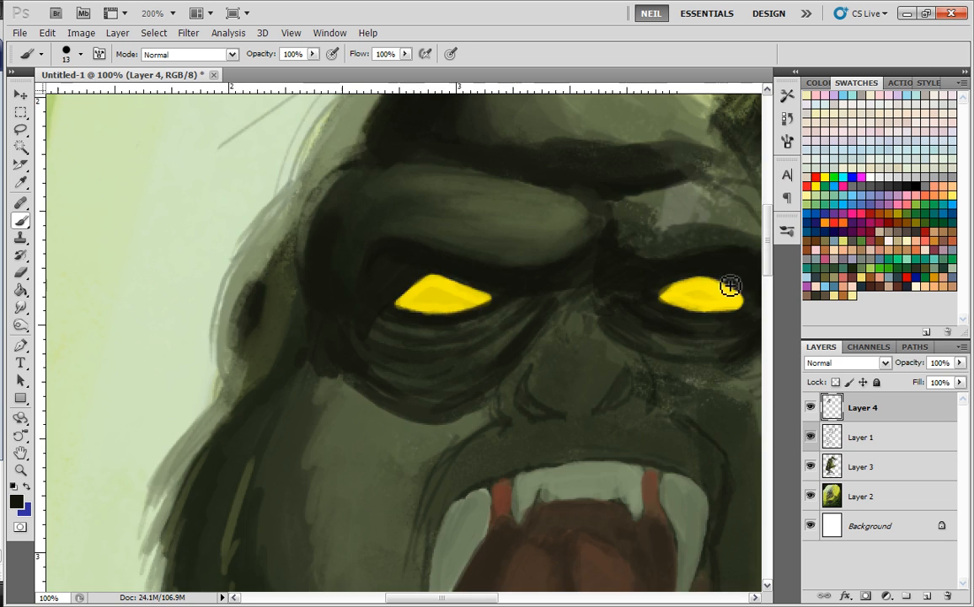
- Paint both nostrils as solid near-black curves at 13 px
{"action": "key", "text": "ctrl+minus"}
{"action": "key", "text": "ctrl+plus"}
{"action": "key", "text": "ctrl+plus"}
{"action": "left_click_drag", "start_coordinate": [585, 350], "coordinate": [508, 304]}
{"action": "mouse_move", "coordinate": [556, 407]}
{"action": "left_mouse_down"}
{"action": "mouse_move", "coordinate": [535, 401]}
{"action": "mouse_move", "coordinate": [501, 355]}
{"action": "mouse_move", "coordinate": [518, 394]}
{"action": "mouse_move", "coordinate": [404, 331]}
{"action": "left_mouse_up"}
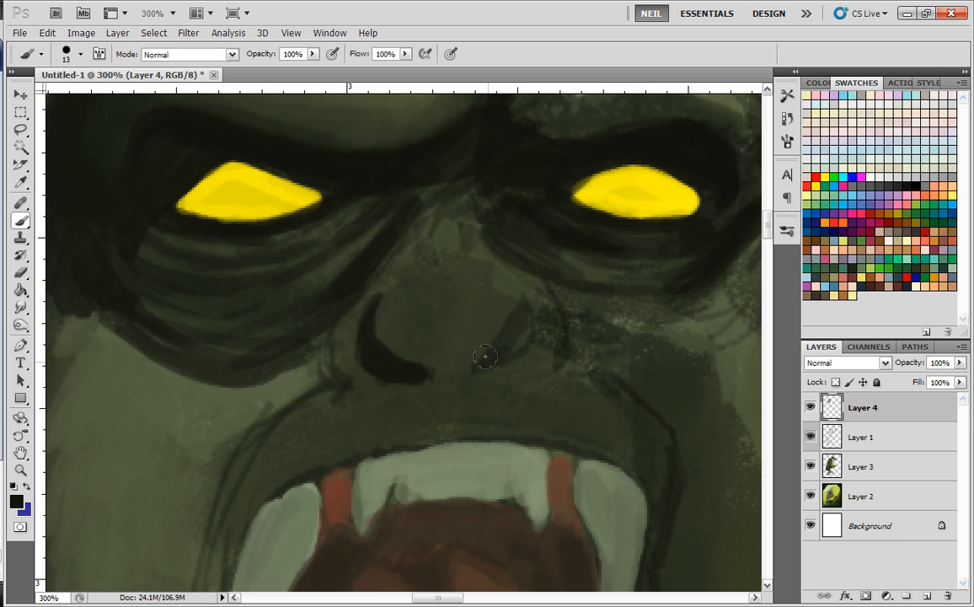
{"action": "left_click_drag", "start_coordinate": [503, 344], "coordinate": [520, 303]}
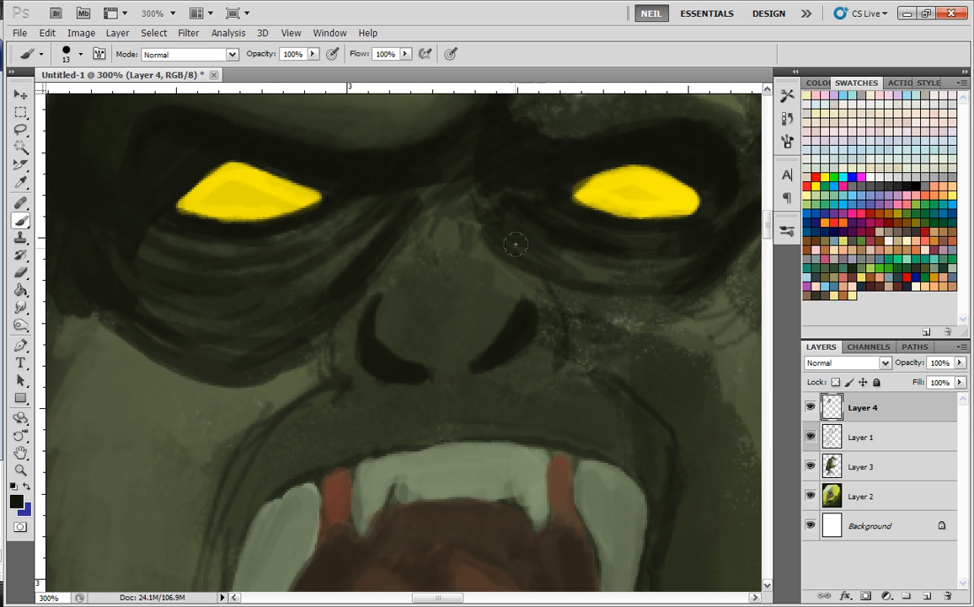
- Paint dark wrinkles across the bridge of the nose and outline the outer nostril folds with a 5 px brush
{"action": "scroll", "coordinate": [533, 256], "scroll_direction": "up", "scroll_amount": 3}
{"action": "mouse_move", "coordinate": [426, 271]}
{"action": "left_mouse_down"}
{"action": "mouse_move", "coordinate": [460, 245]}
{"action": "mouse_move", "coordinate": [470, 291]}
{"action": "mouse_move", "coordinate": [448, 332]}
{"action": "left_mouse_up"}
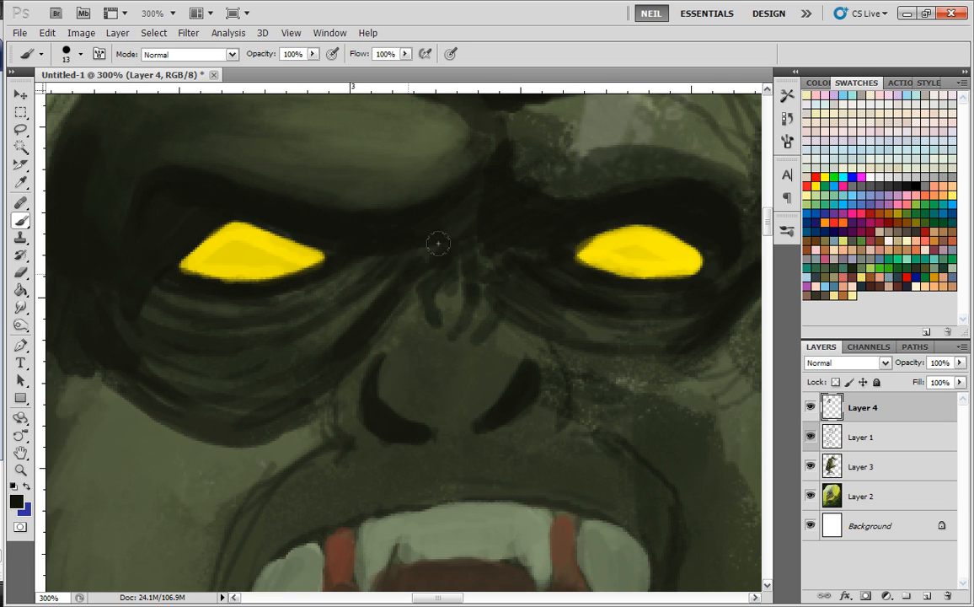
{"action": "mouse_move", "coordinate": [419, 283]}
{"action": "left_mouse_down"}
{"action": "mouse_move", "coordinate": [412, 315]}
{"action": "mouse_move", "coordinate": [385, 320]}
{"action": "left_mouse_up"}
{"action": "right_click", "coordinate": [495, 316]}
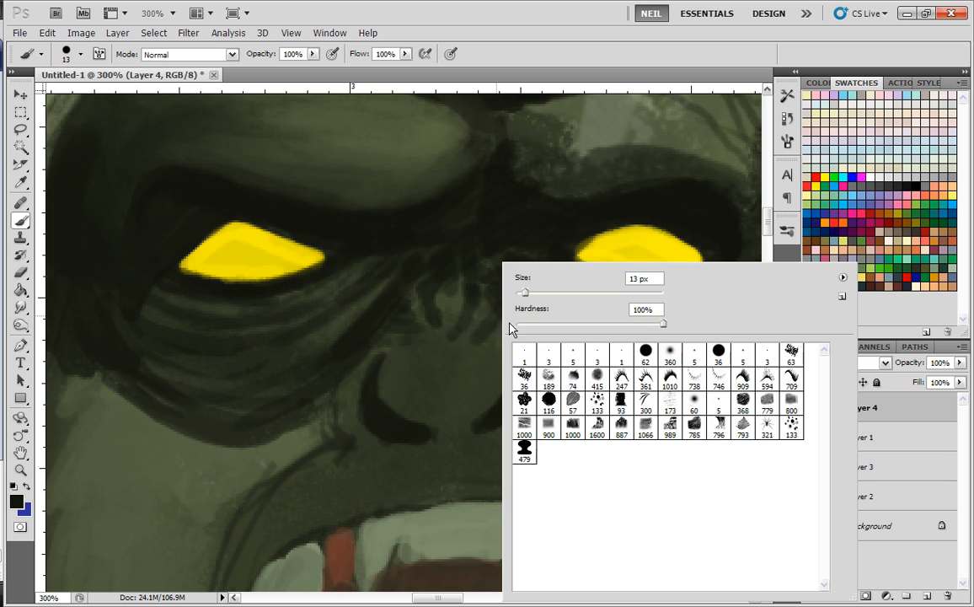
{"action": "double_click", "coordinate": [578, 355]}
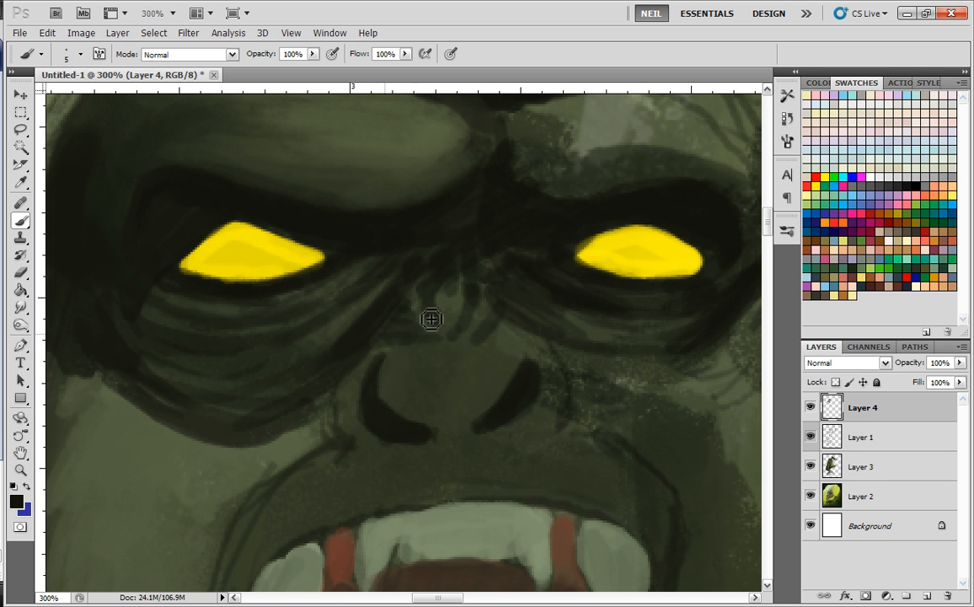
{"action": "mouse_move", "coordinate": [331, 404]}
{"action": "left_mouse_down"}
{"action": "mouse_move", "coordinate": [356, 443]}
{"action": "mouse_move", "coordinate": [332, 424]}
{"action": "left_mouse_up"}
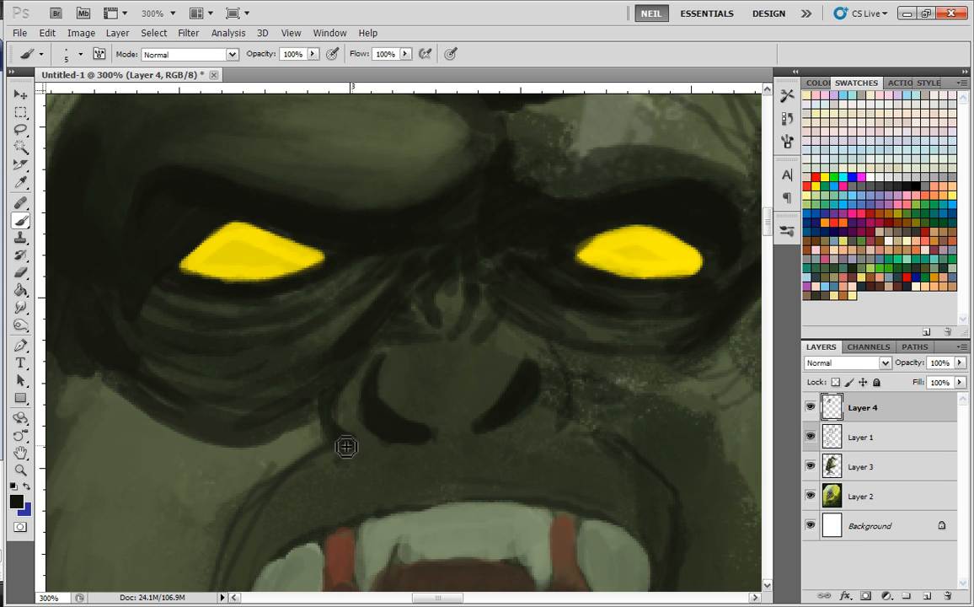
{"action": "mouse_move", "coordinate": [553, 410]}
{"action": "left_mouse_down"}
{"action": "mouse_move", "coordinate": [488, 389]}
{"action": "mouse_move", "coordinate": [507, 294]}
{"action": "left_mouse_up"}
- Shade the nose and its bridge in sampled dark green with a soft round 44 px brush
{"action": "right_click", "coordinate": [497, 306]}
{"action": "left_click", "coordinate": [607, 352]}
{"action": "left_click", "coordinate": [474, 209], "text": "alt"}
{"action": "right_click", "coordinate": [378, 271]}
{"action": "left_click", "coordinate": [432, 298]}
{"action": "left_click_drag", "start_coordinate": [326, 327], "coordinate": [305, 418]}
{"action": "left_click_drag", "start_coordinate": [347, 367], "coordinate": [401, 345]}
{"action": "left_click_drag", "start_coordinate": [424, 281], "coordinate": [441, 316]}
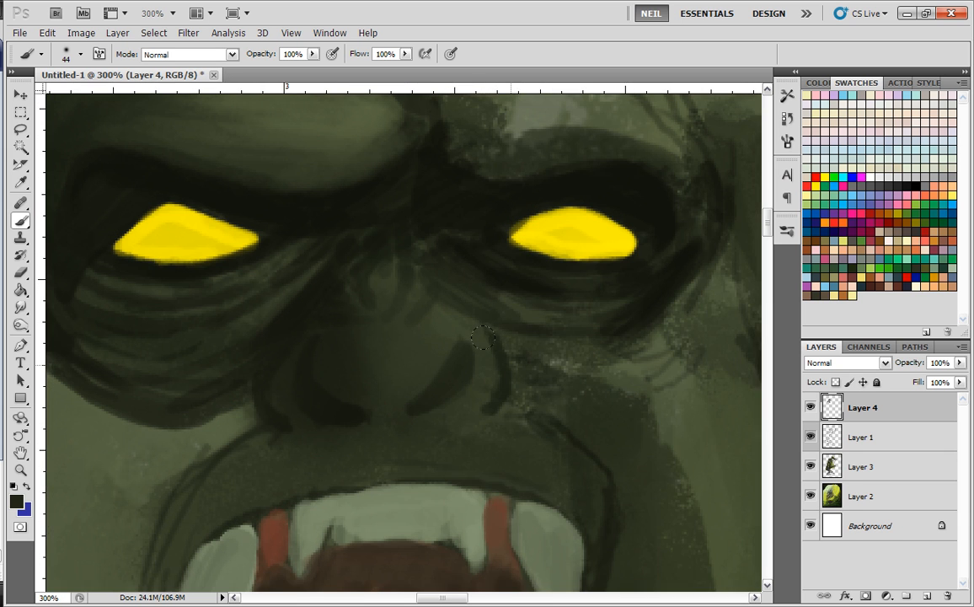
- Refine the creases on the nose and between the eyes with fine dark green strokes using a 5 px brush
{"action": "right_click", "coordinate": [459, 315]}
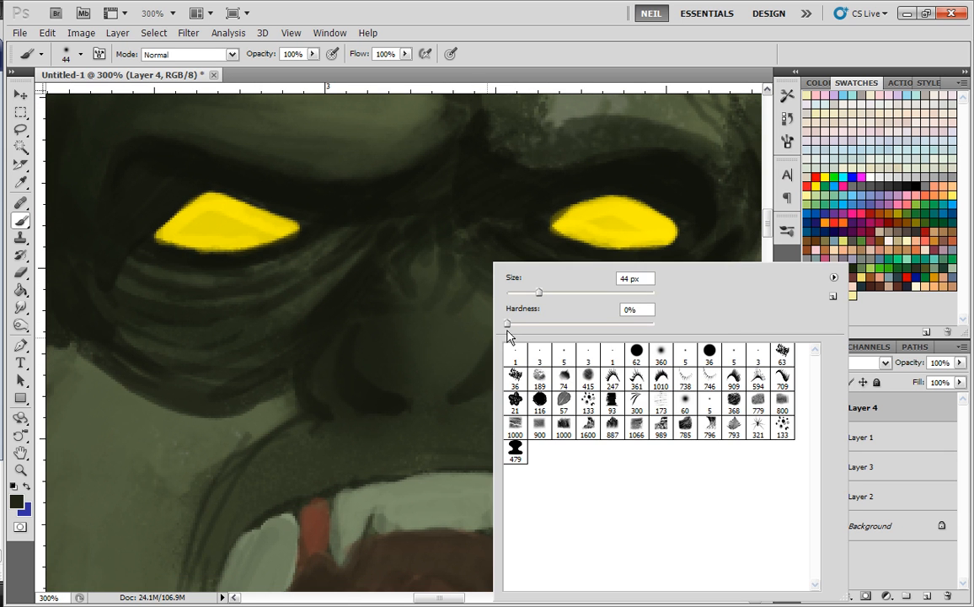
{"action": "double_click", "coordinate": [563, 362]}
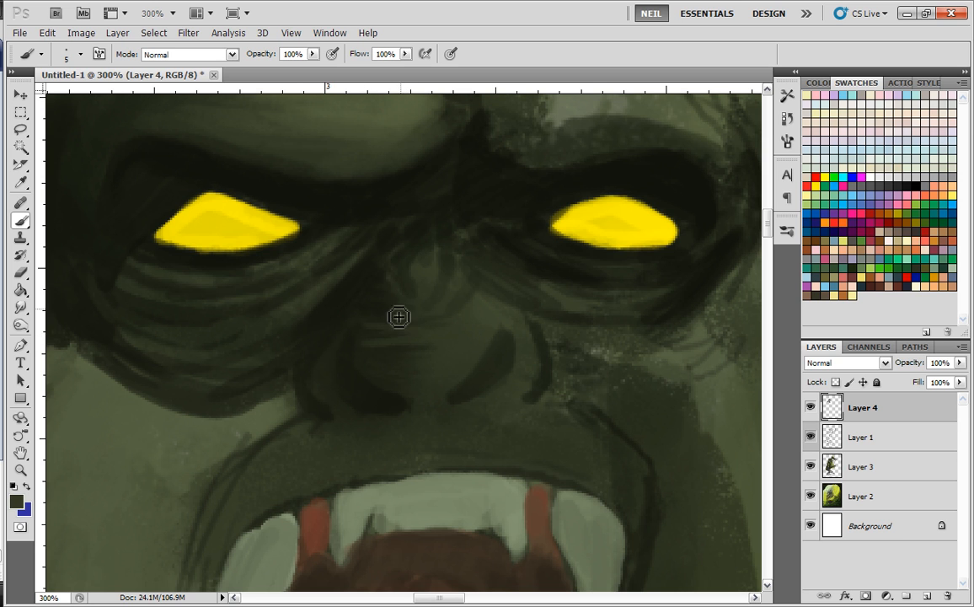
{"action": "left_click_drag", "start_coordinate": [447, 246], "coordinate": [450, 314]}
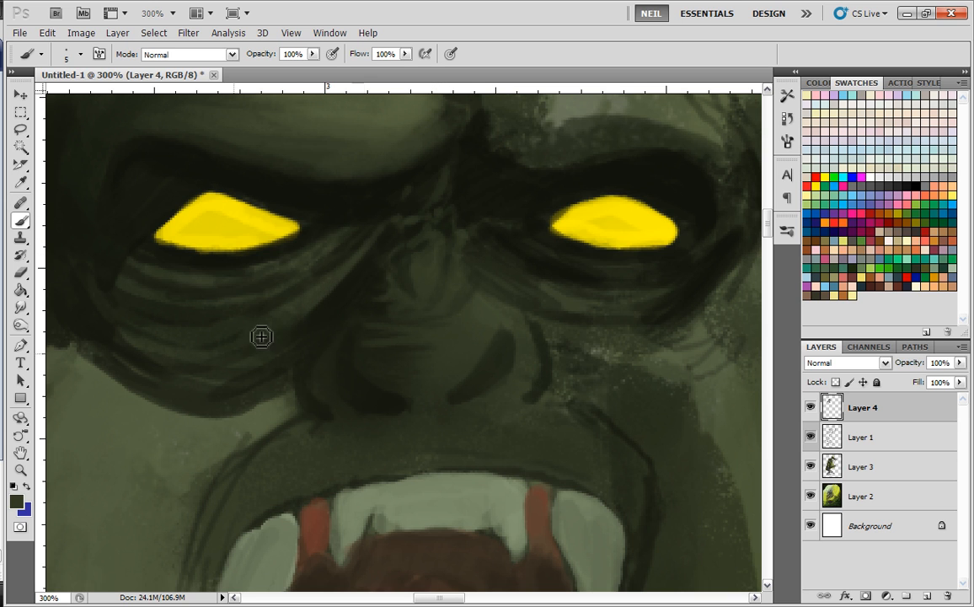
{"action": "left_click_drag", "start_coordinate": [341, 412], "coordinate": [425, 469]}
{"action": "key", "text": "ctrl+minus"}
{"action": "key", "text": "ctrl+minus"}
{"action": "key", "text": "ctrl+plus"}
{"action": "key", "text": "ctrl+plus"}
{"action": "left_click_drag", "start_coordinate": [620, 350], "coordinate": [372, 471]}
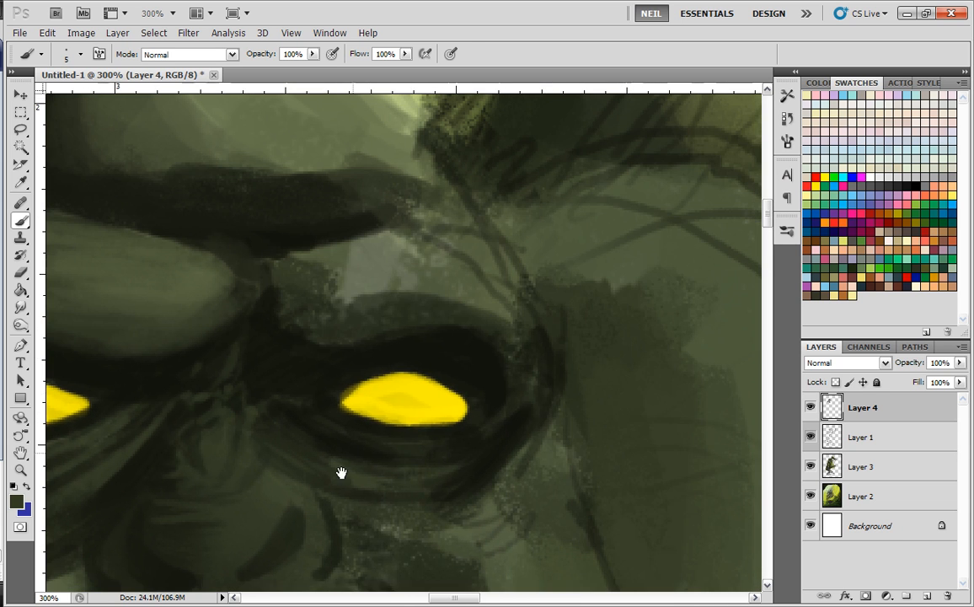
- Darken the inner end of the right brow beside the nose bridge in near-black with the textured brush at 20 px
{"action": "right_click", "coordinate": [347, 265]}
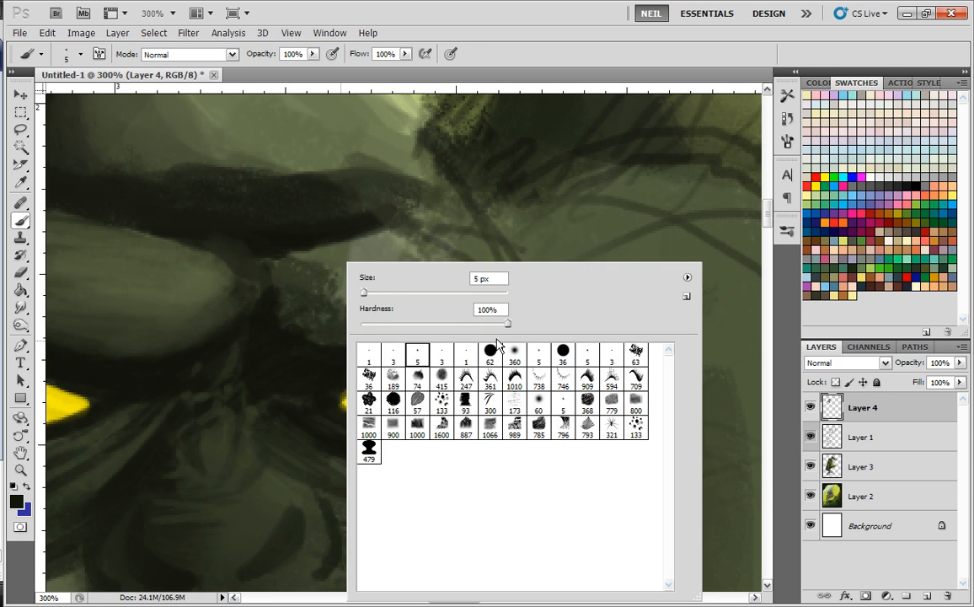
{"action": "left_click", "coordinate": [368, 378]}
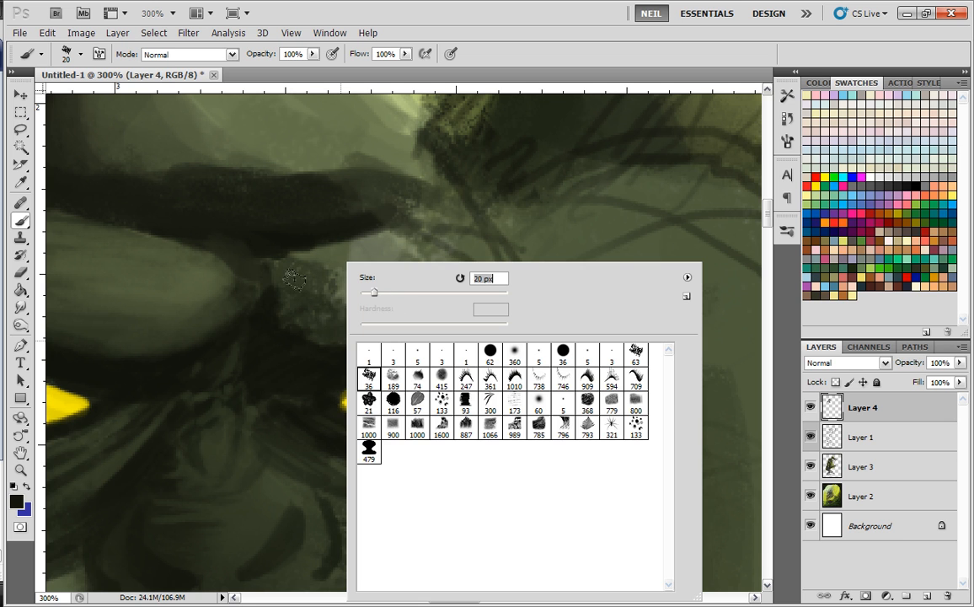
{"action": "key", "text": "Return"}
{"action": "left_click_drag", "start_coordinate": [254, 357], "coordinate": [250, 320]}
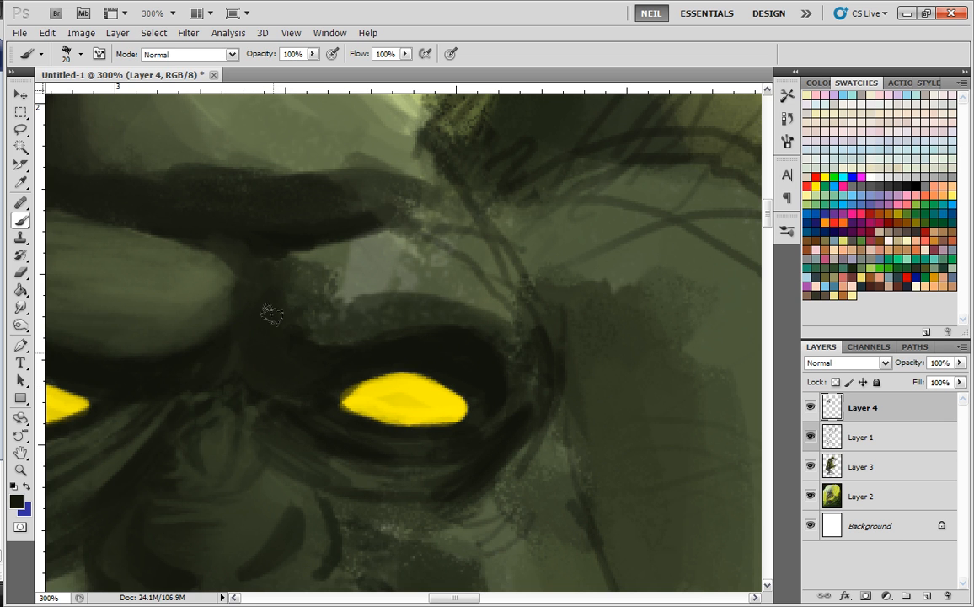
- Repaint the brow ridge above the right eye in sampled dark grey-green with near-black edges, covering the sketch lines
{"action": "left_click", "coordinate": [344, 321], "text": "alt"}
{"action": "left_click_drag", "start_coordinate": [309, 278], "coordinate": [314, 327]}
{"action": "mouse_move", "coordinate": [395, 276]}
{"action": "left_mouse_down"}
{"action": "mouse_move", "coordinate": [265, 269]}
{"action": "mouse_move", "coordinate": [309, 231]}
{"action": "mouse_move", "coordinate": [339, 227]}
{"action": "mouse_move", "coordinate": [511, 319]}
{"action": "mouse_move", "coordinate": [515, 369]}
{"action": "mouse_move", "coordinate": [515, 289]}
{"action": "mouse_move", "coordinate": [402, 221]}
{"action": "left_mouse_up"}
{"action": "mouse_move", "coordinate": [481, 313]}
{"action": "left_mouse_down"}
{"action": "mouse_move", "coordinate": [476, 325]}
{"action": "mouse_move", "coordinate": [371, 272]}
{"action": "left_mouse_up"}
{"action": "mouse_move", "coordinate": [312, 312]}
{"action": "left_mouse_down"}
{"action": "mouse_move", "coordinate": [383, 254]}
{"action": "mouse_move", "coordinate": [494, 346]}
{"action": "mouse_move", "coordinate": [387, 332]}
{"action": "mouse_move", "coordinate": [483, 376]}
{"action": "mouse_move", "coordinate": [278, 335]}
{"action": "left_mouse_up"}
{"action": "key", "text": "ctrl+minus"}
{"action": "key", "text": "ctrl+plus"}
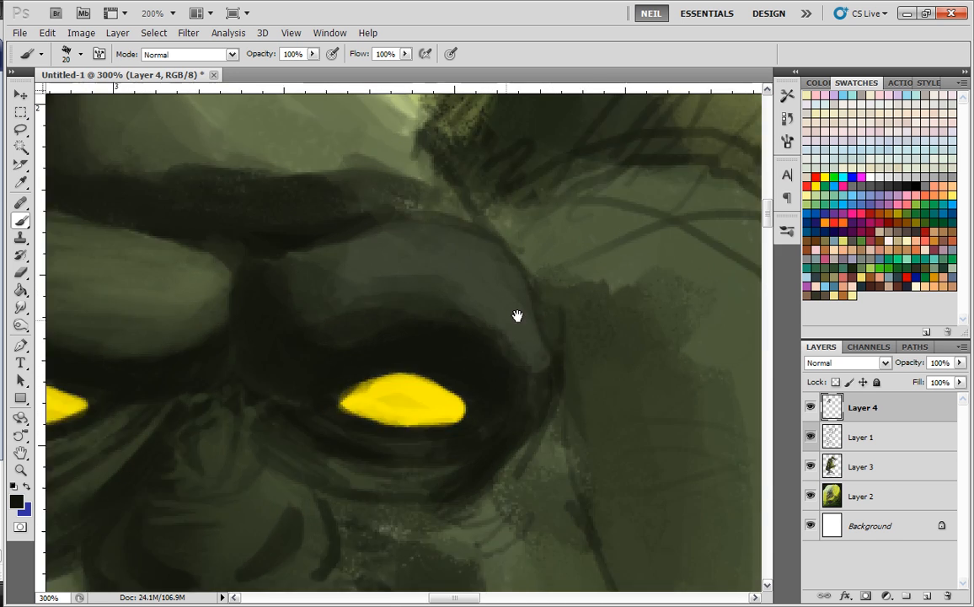
{"action": "left_click_drag", "start_coordinate": [491, 291], "coordinate": [533, 327]}
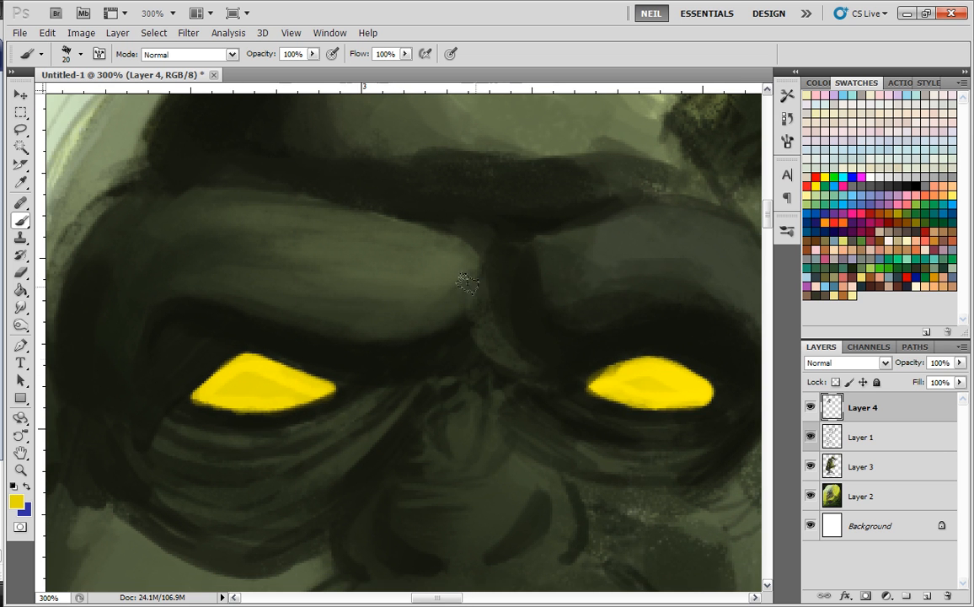
{"action": "left_click_drag", "start_coordinate": [469, 290], "coordinate": [487, 318]}
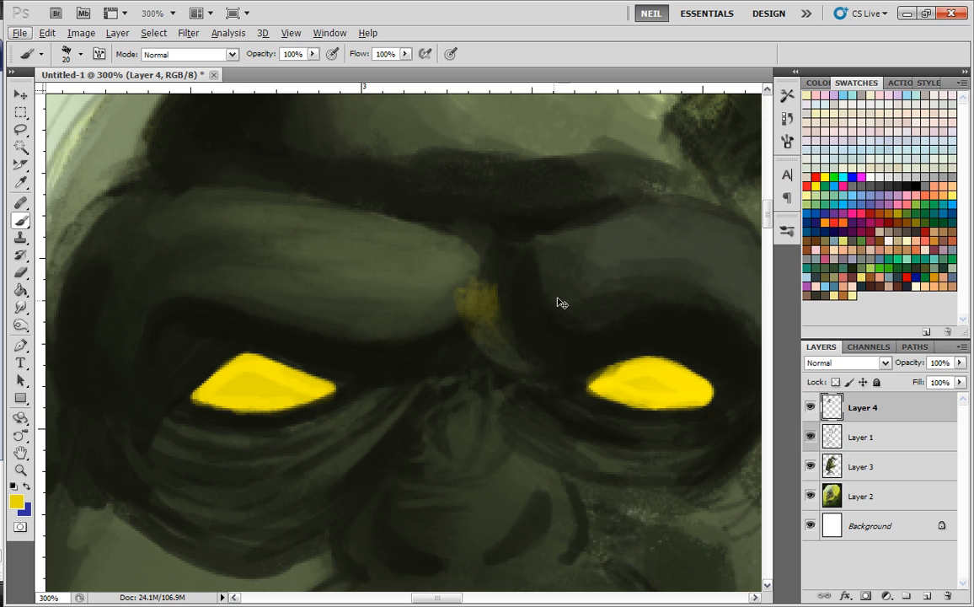
{"action": "key", "text": "ctrl+z"}
{"action": "key", "text": "ctrl+minus"}
{"action": "key", "text": "ctrl+minus"}
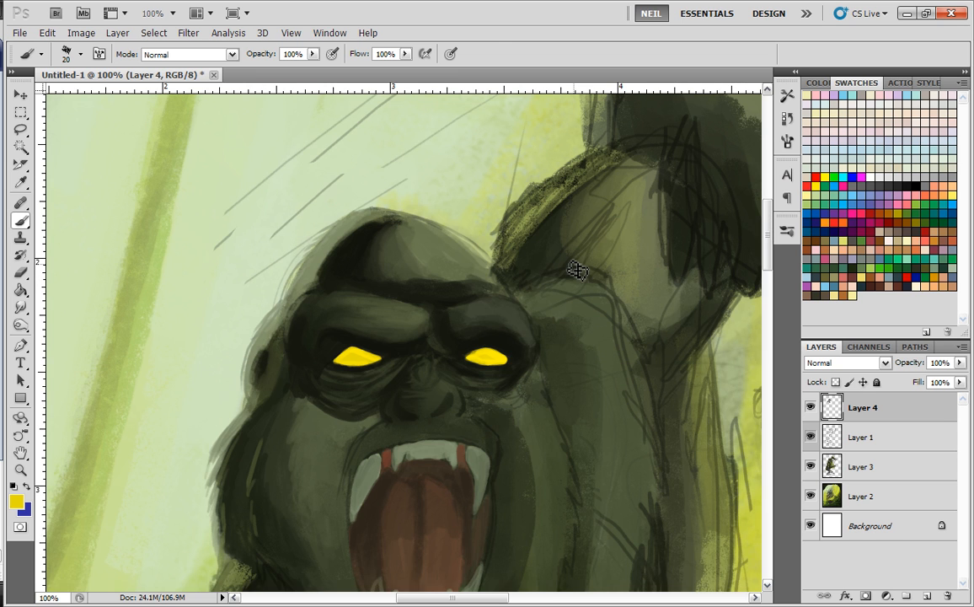
- Refine the dark crease between the two brows in sampled near-black with the textured brush at 10 px
{"action": "left_click_drag", "start_coordinate": [542, 341], "coordinate": [506, 351]}
{"action": "key", "text": "ctrl+plus"}
{"action": "key", "text": "ctrl+plus"}
{"action": "right_click", "coordinate": [452, 324]}
{"action": "left_click_drag", "start_coordinate": [484, 294], "coordinate": [480, 294]}
{"action": "left_click", "coordinate": [366, 355], "text": "alt"}
{"action": "left_click_drag", "start_coordinate": [364, 335], "coordinate": [386, 295]}
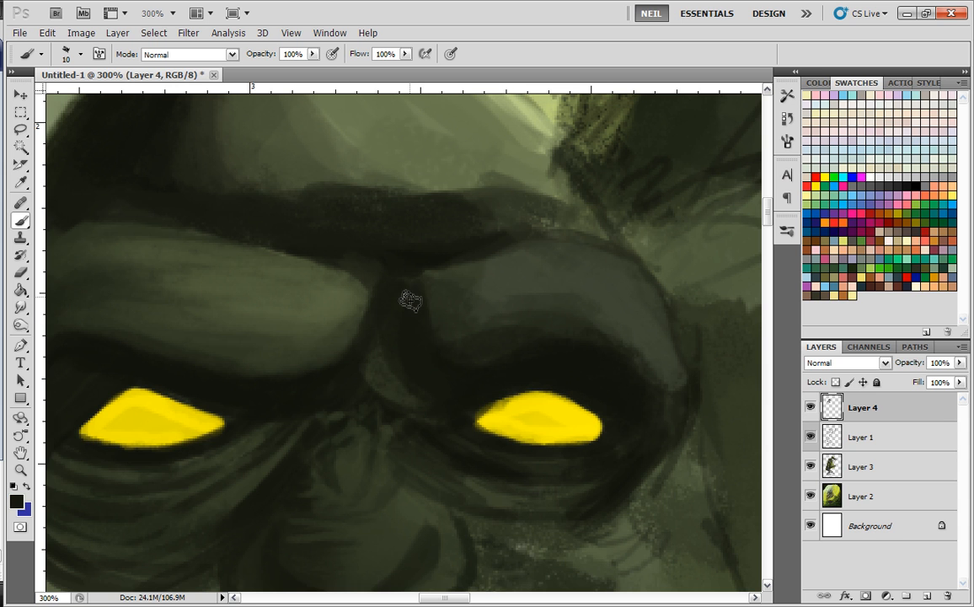
{"action": "key", "text": "ctrl+minus"}
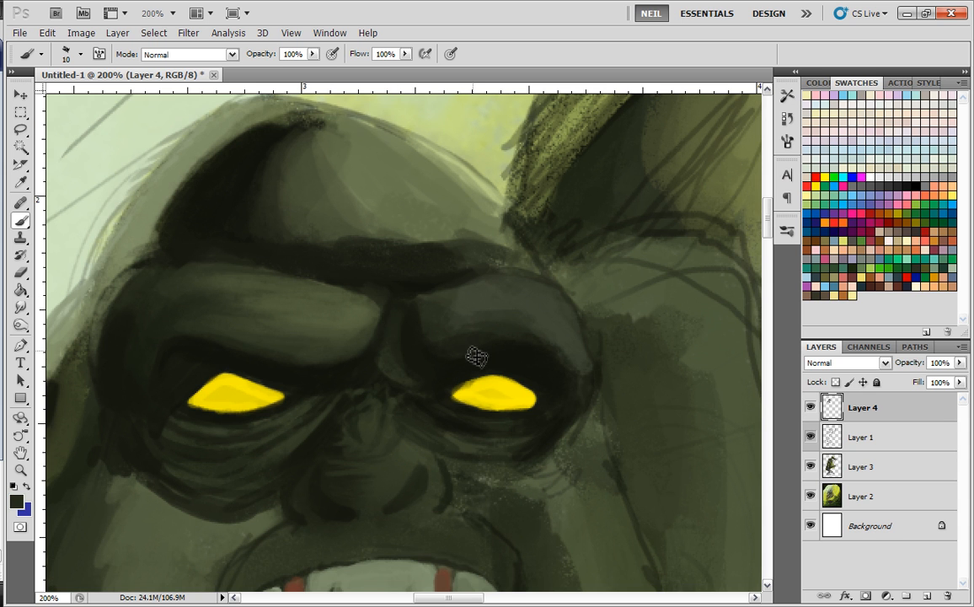
{"action": "key", "text": "ctrl+minus"}
{"action": "key", "text": "ctrl+minus"}
{"action": "key", "text": "ctrl+plus"}
{"action": "key", "text": "ctrl+plus"}
- Switch to the soft round brush at 42 px with 0% hardness and sample the yellow of the left eye
{"action": "right_click", "coordinate": [496, 321]}
{"action": "left_click", "coordinate": [664, 352]}
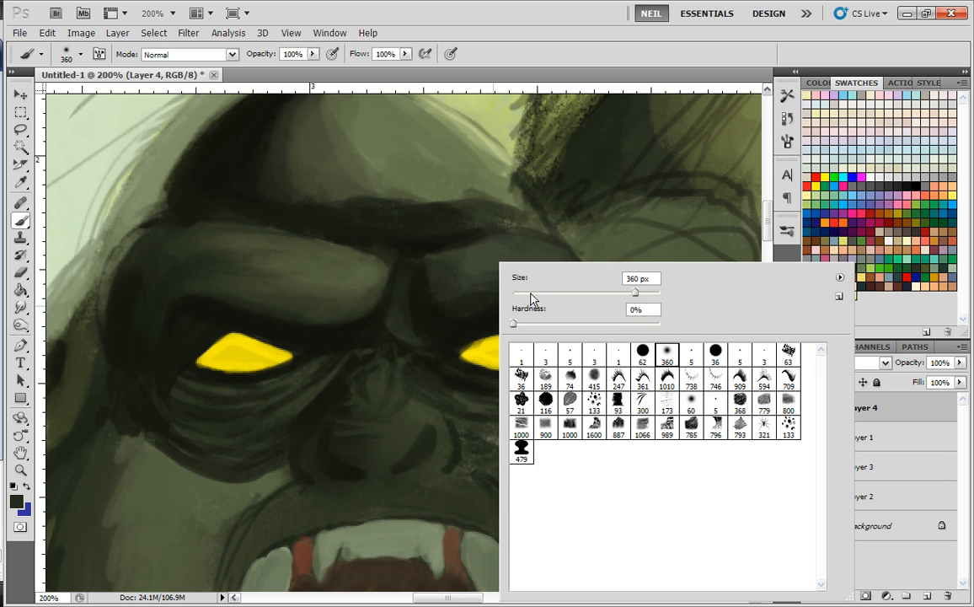
{"action": "left_click", "coordinate": [255, 349], "text": "alt"}
{"action": "left_click_drag", "start_coordinate": [280, 353], "coordinate": [215, 369]}
{"action": "mouse_move", "coordinate": [536, 348]}
{"action": "left_mouse_down"}
{"action": "mouse_move", "coordinate": [442, 343]}
{"action": "mouse_move", "coordinate": [511, 367]}
{"action": "left_mouse_up"}
{"action": "key", "text": "ctrl+minus"}
{"action": "key", "text": "ctrl+minus"}
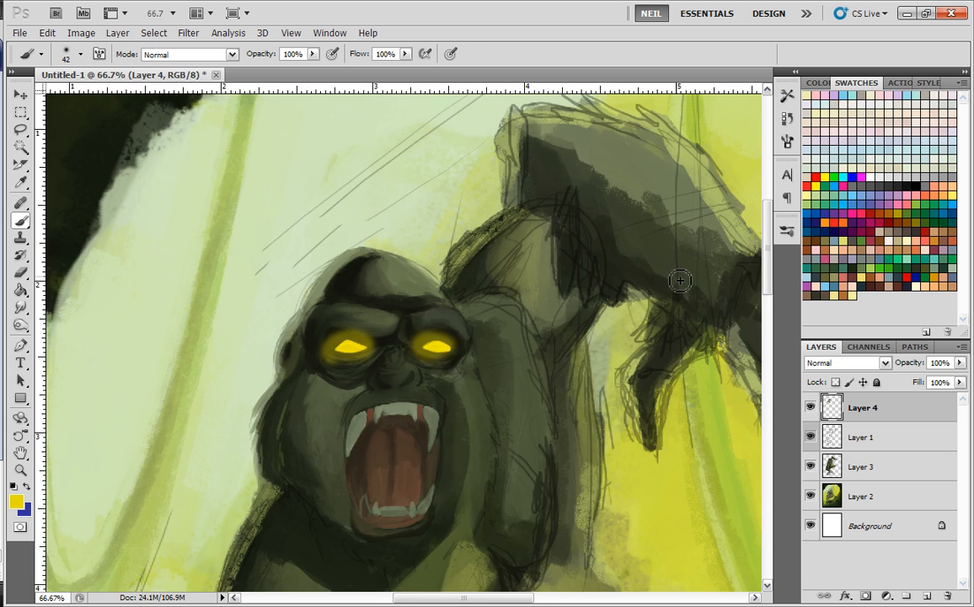
{"action": "key", "text": "ctrl+plus"}
{"action": "key", "text": "ctrl+plus"}
{"action": "key", "text": "ctrl+z"}
{"action": "key", "text": "ctrl+alt+z"}
- Paint a soft yellow glow around both eyes with the soft round brush at 87 px
{"action": "right_click", "coordinate": [653, 288]}
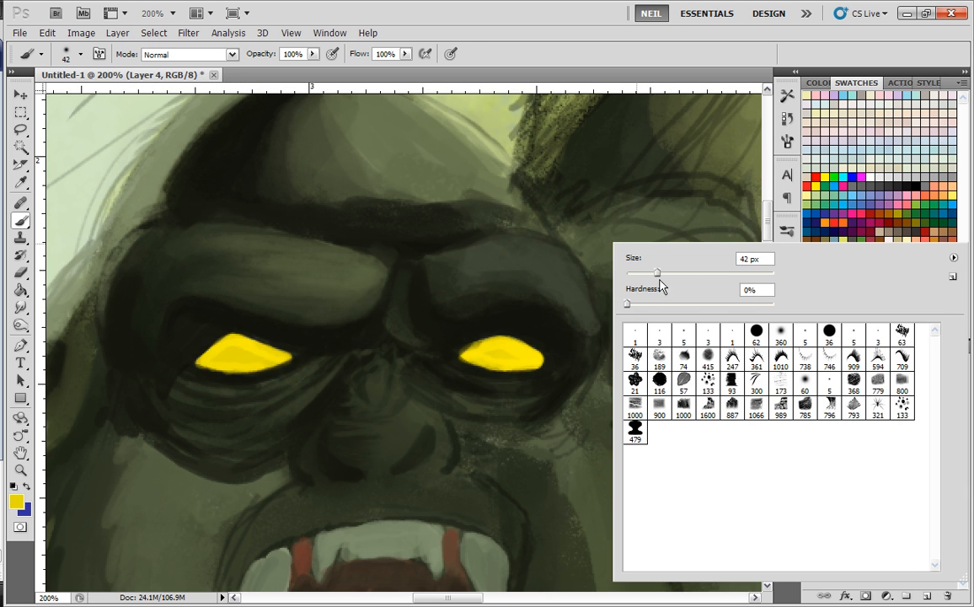
{"action": "mouse_move", "coordinate": [221, 339]}
{"action": "left_mouse_down"}
{"action": "mouse_move", "coordinate": [253, 369]}
{"action": "mouse_move", "coordinate": [260, 344]}
{"action": "left_mouse_up"}
{"action": "left_click_drag", "start_coordinate": [490, 334], "coordinate": [499, 360]}
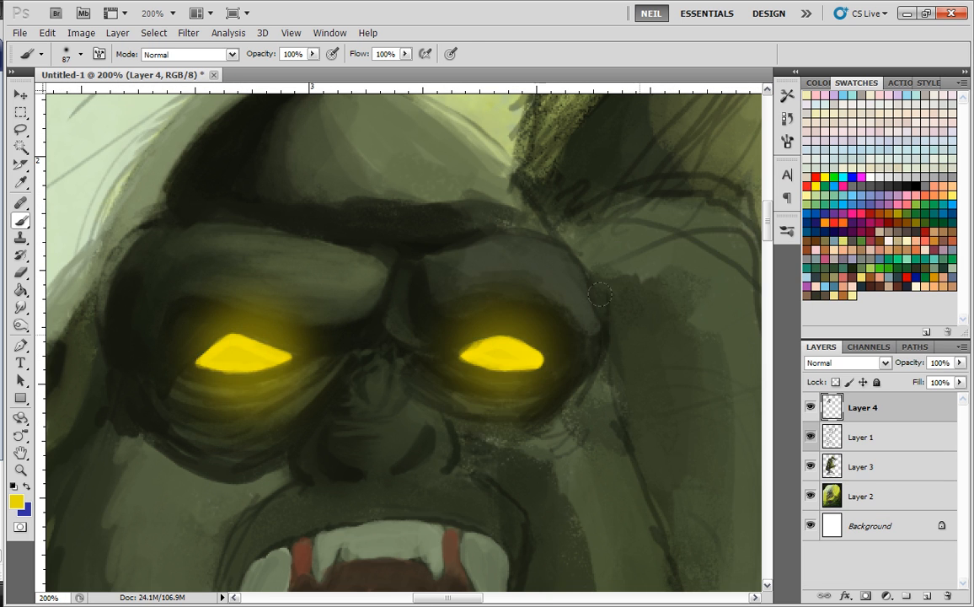
{"action": "key", "text": "ctrl+minus"}
{"action": "key", "text": "ctrl+minus"}
{"action": "key", "text": "ctrl+minus"}
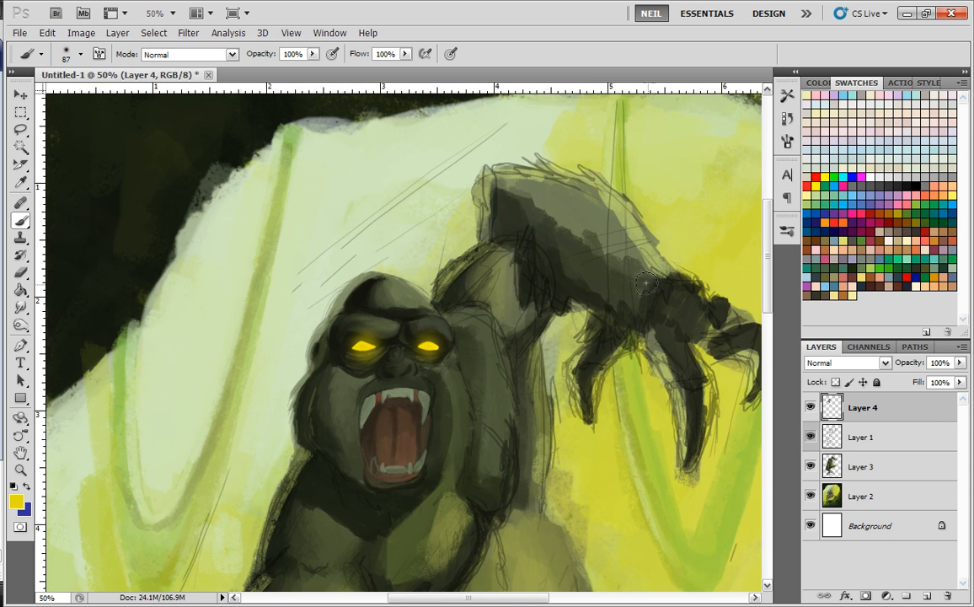
- Fill both eyes with solid bright yellow and add a thin streak along each upper lid with a hard 5 px brush
{"action": "key", "text": "ctrl+plus"}
{"action": "key", "text": "ctrl+plus"}
{"action": "key", "text": "ctrl+plus"}
{"action": "key", "text": "ctrl+plus"}
{"action": "right_click", "coordinate": [511, 325]}
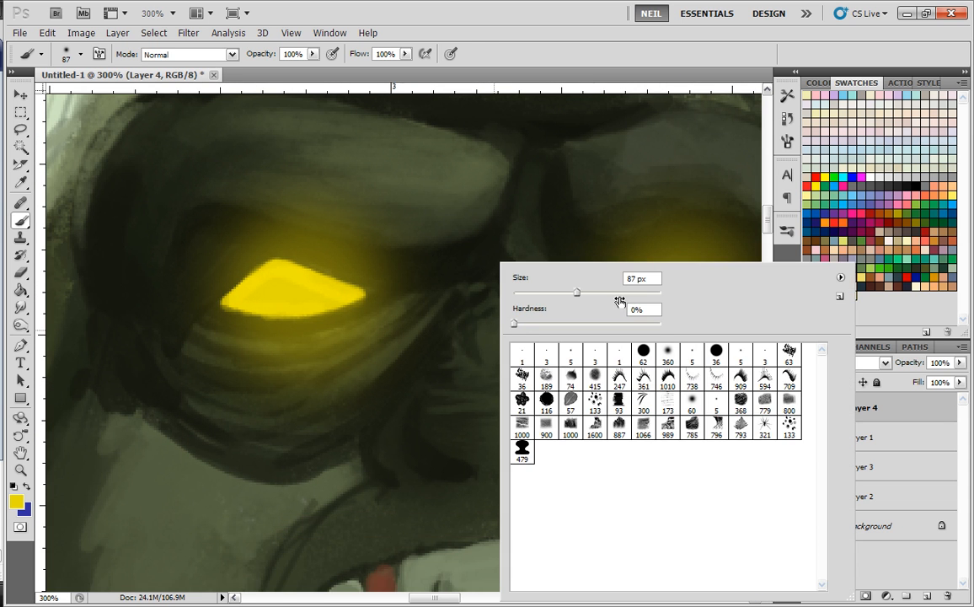
{"action": "left_click", "coordinate": [570, 350]}
{"action": "key", "text": "Return"}
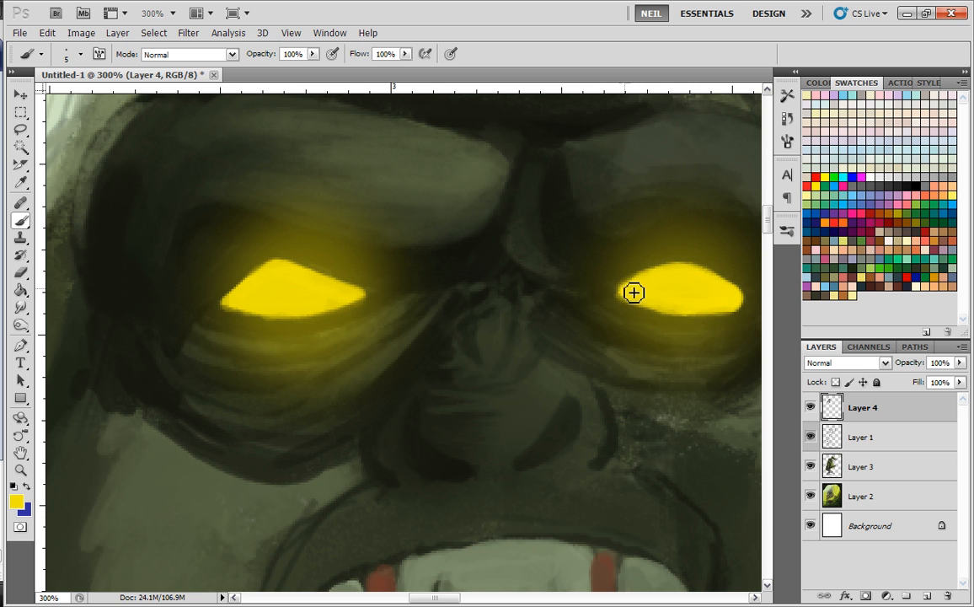
{"action": "left_click_drag", "start_coordinate": [743, 304], "coordinate": [631, 291]}
{"action": "mouse_move", "coordinate": [727, 262]}
{"action": "left_mouse_down"}
{"action": "mouse_move", "coordinate": [544, 311]}
{"action": "mouse_move", "coordinate": [656, 328]}
{"action": "mouse_move", "coordinate": [638, 325]}
{"action": "left_mouse_up"}
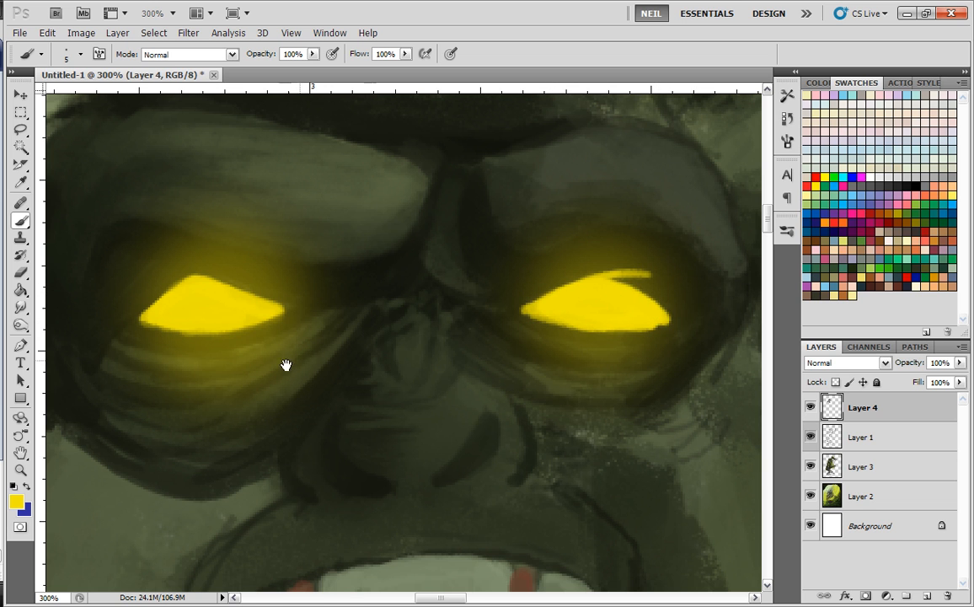
{"action": "left_click_drag", "start_coordinate": [291, 364], "coordinate": [514, 385]}
{"action": "mouse_move", "coordinate": [385, 310]}
{"action": "left_mouse_down"}
{"action": "mouse_move", "coordinate": [405, 302]}
{"action": "mouse_move", "coordinate": [387, 330]}
{"action": "mouse_move", "coordinate": [411, 314]}
{"action": "mouse_move", "coordinate": [423, 357]}
{"action": "left_mouse_up"}
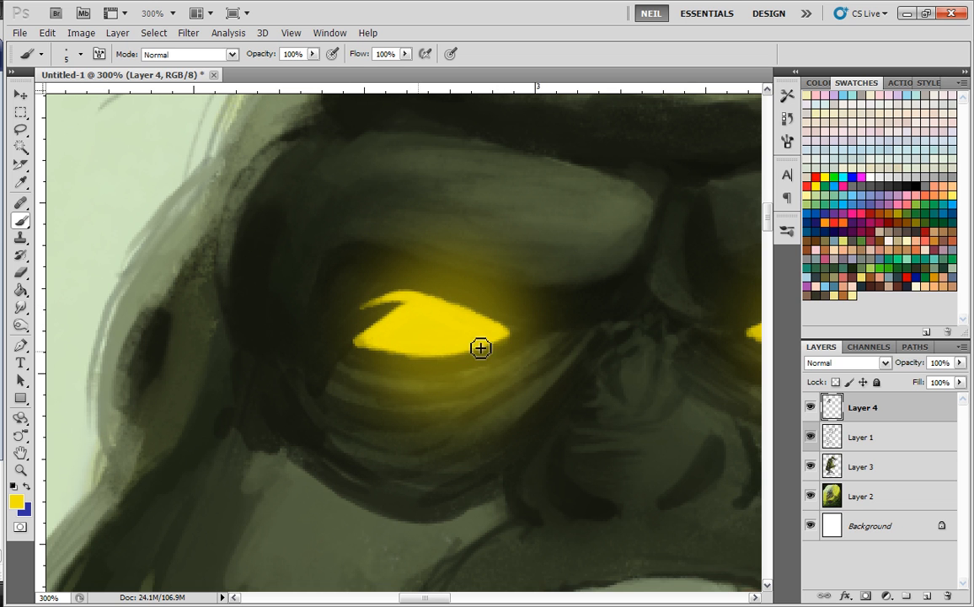
{"action": "left_click_drag", "start_coordinate": [533, 268], "coordinate": [466, 273]}
- Add thin yellow highlight strokes along the wrinkles beneath the left eye
{"action": "left_click_drag", "start_coordinate": [444, 364], "coordinate": [486, 349]}
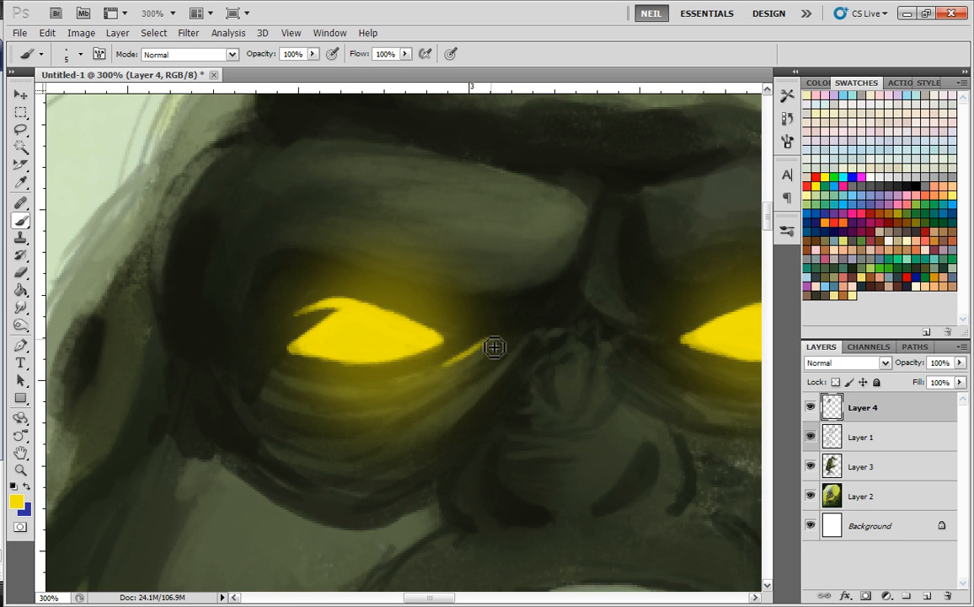
{"action": "mouse_move", "coordinate": [436, 374]}
{"action": "left_mouse_down"}
{"action": "mouse_move", "coordinate": [368, 391]}
{"action": "mouse_move", "coordinate": [296, 383]}
{"action": "mouse_move", "coordinate": [349, 395]}
{"action": "mouse_move", "coordinate": [255, 396]}
{"action": "left_mouse_up"}
{"action": "left_click_drag", "start_coordinate": [339, 416], "coordinate": [455, 394]}
{"action": "mouse_move", "coordinate": [510, 346]}
{"action": "left_mouse_down"}
{"action": "mouse_move", "coordinate": [475, 404]}
{"action": "mouse_move", "coordinate": [453, 418]}
{"action": "mouse_move", "coordinate": [314, 453]}
{"action": "left_mouse_up"}
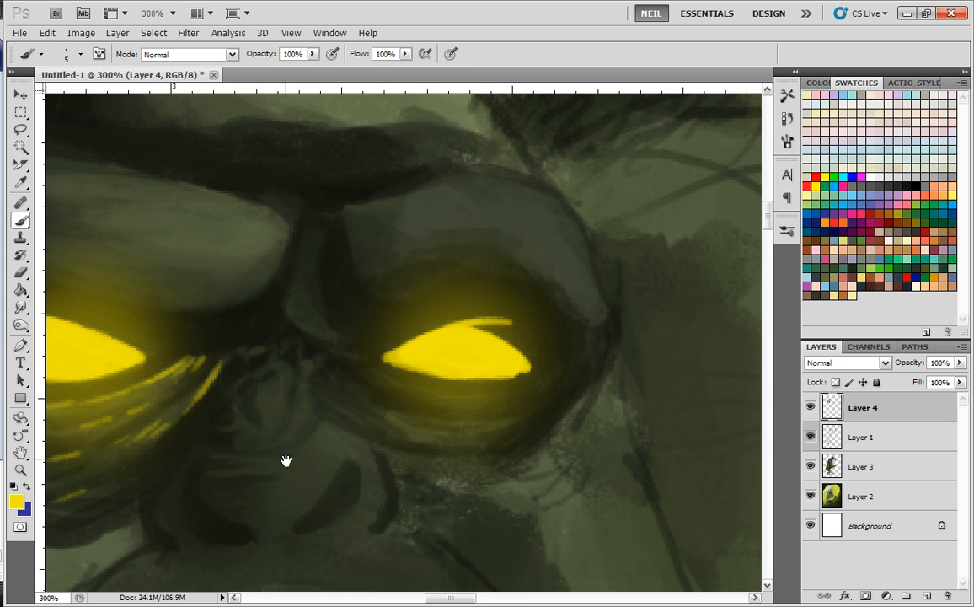
- Add thin yellow highlight strokes along the wrinkles and corners beneath the right eye
{"action": "mouse_move", "coordinate": [382, 369]}
{"action": "left_mouse_down"}
{"action": "mouse_move", "coordinate": [364, 359]}
{"action": "mouse_move", "coordinate": [372, 348]}
{"action": "mouse_move", "coordinate": [348, 358]}
{"action": "mouse_move", "coordinate": [395, 395]}
{"action": "left_mouse_up"}
{"action": "left_click_drag", "start_coordinate": [561, 369], "coordinate": [547, 385]}
{"action": "left_click_drag", "start_coordinate": [521, 388], "coordinate": [435, 401]}
{"action": "mouse_move", "coordinate": [556, 383]}
{"action": "left_mouse_down"}
{"action": "mouse_move", "coordinate": [507, 425]}
{"action": "mouse_move", "coordinate": [517, 420]}
{"action": "left_mouse_up"}
{"action": "mouse_move", "coordinate": [456, 426]}
{"action": "left_mouse_down"}
{"action": "mouse_move", "coordinate": [384, 420]}
{"action": "mouse_move", "coordinate": [440, 357]}
{"action": "left_mouse_up"}
- Paint yellow reflected highlights on the right nostril fold, the nose creases and the fold between the brows
{"action": "left_click_drag", "start_coordinate": [462, 417], "coordinate": [471, 441]}
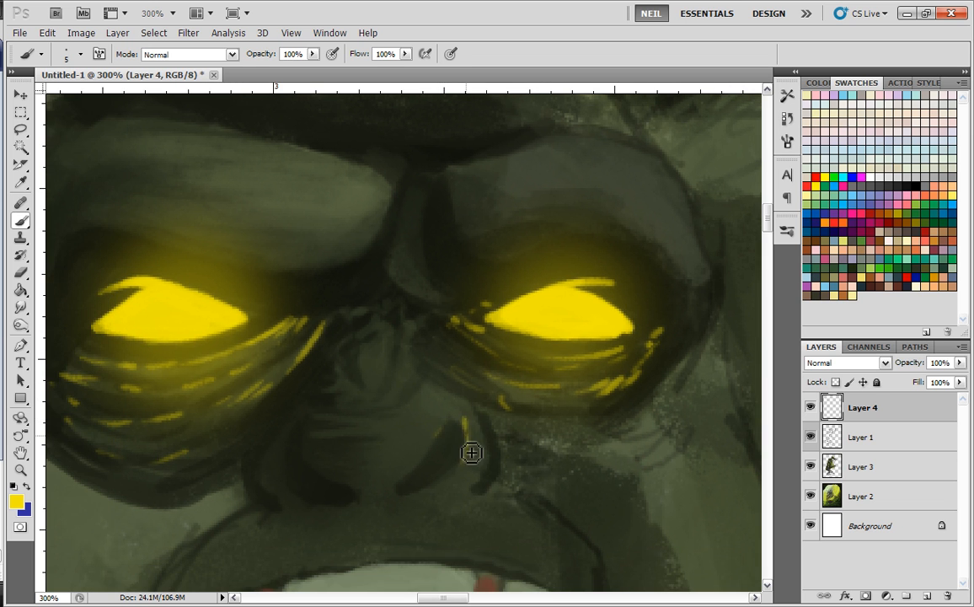
{"action": "left_click_drag", "start_coordinate": [410, 388], "coordinate": [379, 397]}
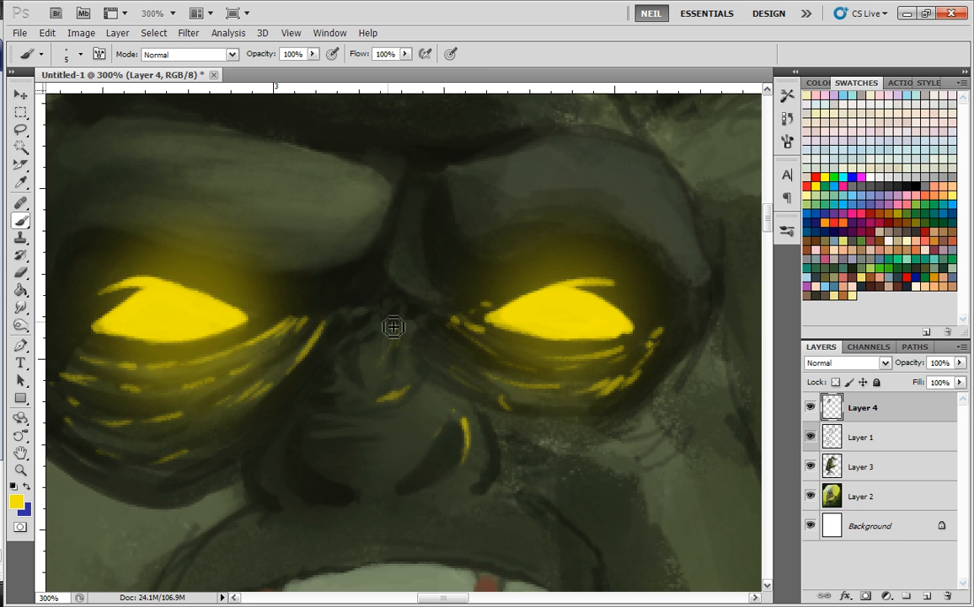
{"action": "left_click_drag", "start_coordinate": [378, 327], "coordinate": [360, 342]}
{"action": "mouse_move", "coordinate": [394, 301]}
{"action": "left_mouse_down"}
{"action": "mouse_move", "coordinate": [383, 309]}
{"action": "mouse_move", "coordinate": [410, 415]}
{"action": "left_mouse_up"}
{"action": "mouse_move", "coordinate": [425, 363]}
{"action": "left_mouse_down"}
{"action": "mouse_move", "coordinate": [411, 333]}
{"action": "mouse_move", "coordinate": [446, 381]}
{"action": "left_mouse_up"}
- Paint dim reflected light in sampled dark olive along the undersides of both brow ridges with the 5 px brush
{"action": "left_click", "coordinate": [431, 353], "text": "alt"}
{"action": "mouse_move", "coordinate": [413, 344]}
{"action": "left_mouse_down"}
{"action": "mouse_move", "coordinate": [423, 302]}
{"action": "mouse_move", "coordinate": [419, 339]}
{"action": "mouse_move", "coordinate": [447, 375]}
{"action": "left_mouse_up"}
{"action": "left_click_drag", "start_coordinate": [354, 359], "coordinate": [452, 355]}
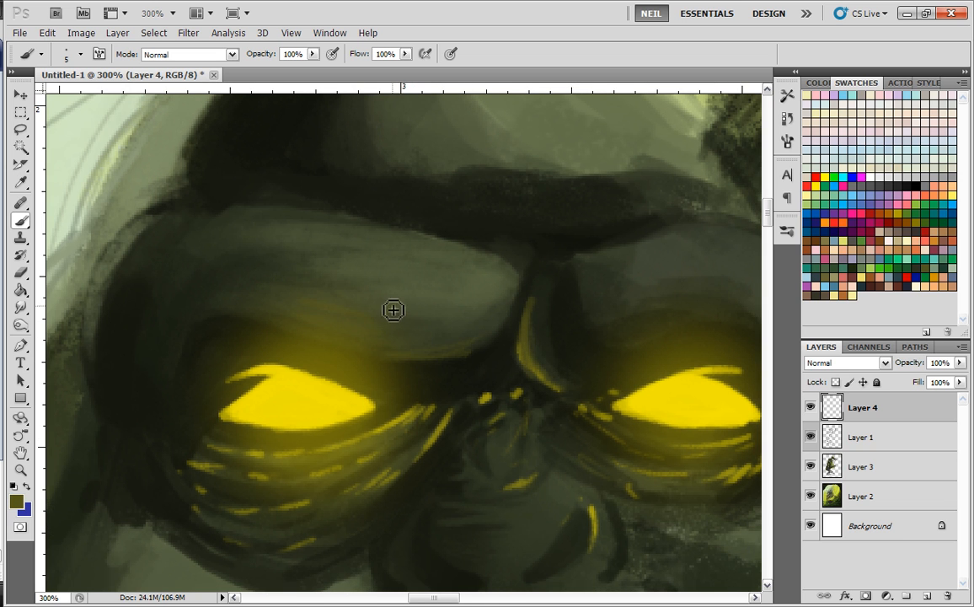
{"action": "left_click_drag", "start_coordinate": [619, 344], "coordinate": [493, 342]}
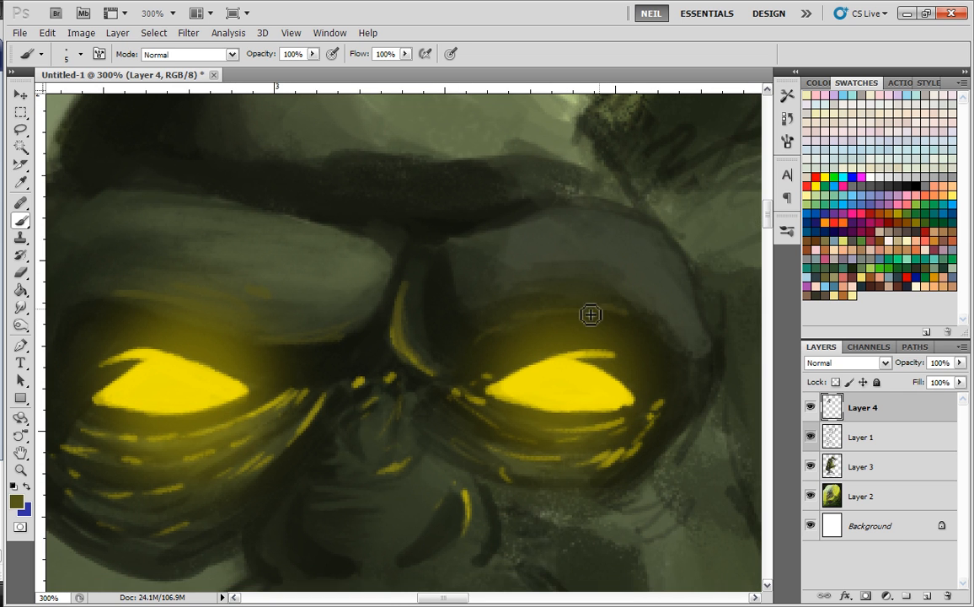
{"action": "key", "text": "ctrl+minus"}
{"action": "key", "text": "ctrl+minus"}
{"action": "key", "text": "ctrl+minus"}
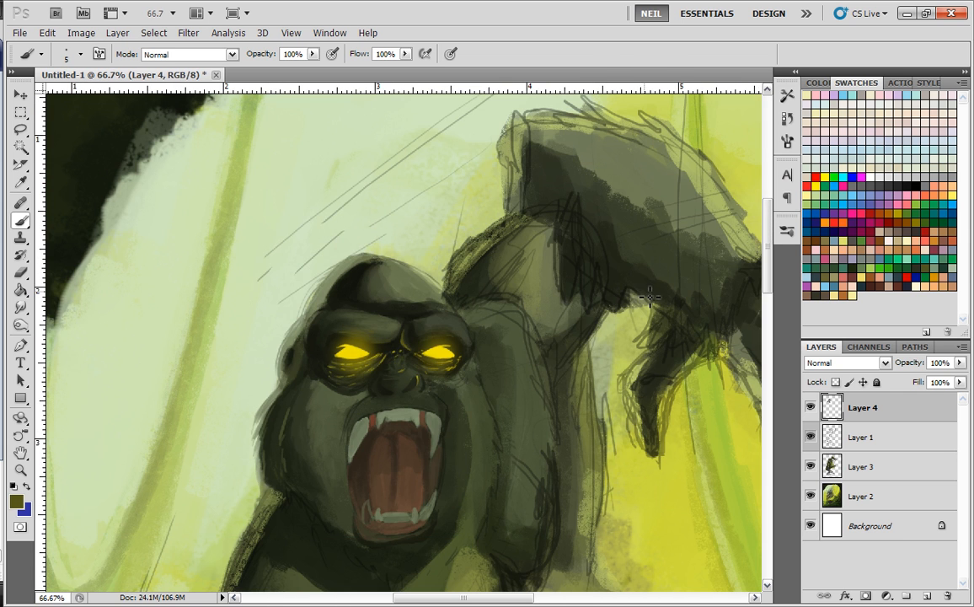
{"action": "key", "text": "ctrl+minus"}
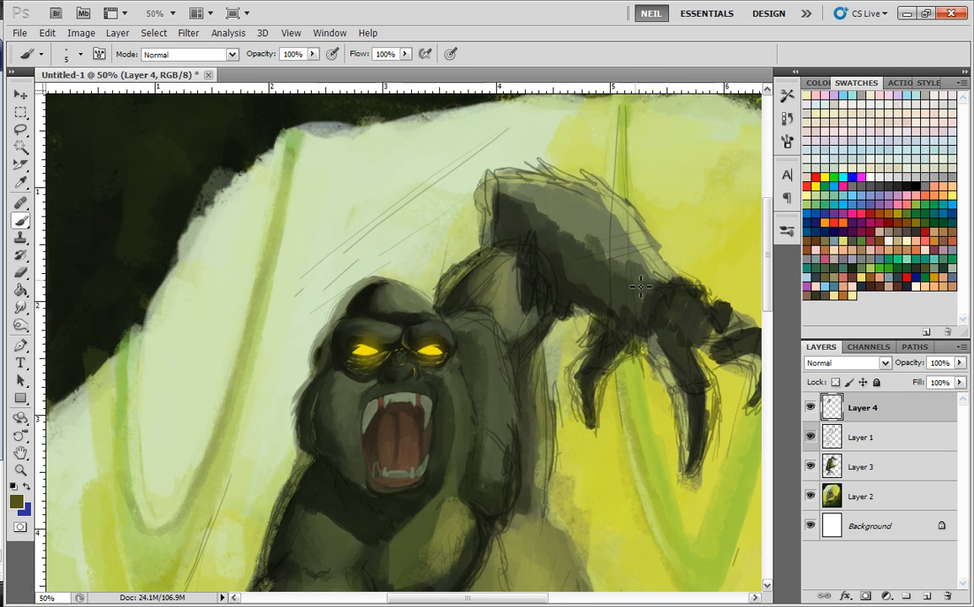
- Deepen both nostrils and the crease beside the nose bridge in pure black with the 5 px brush
{"action": "key", "text": "ctrl+plus"}
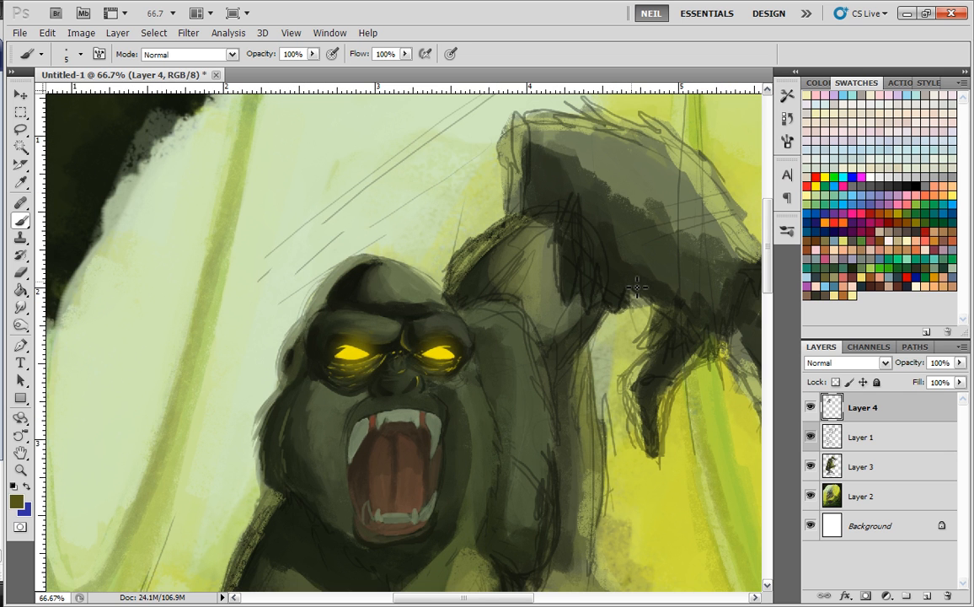
{"action": "key", "text": "ctrl+plus"}
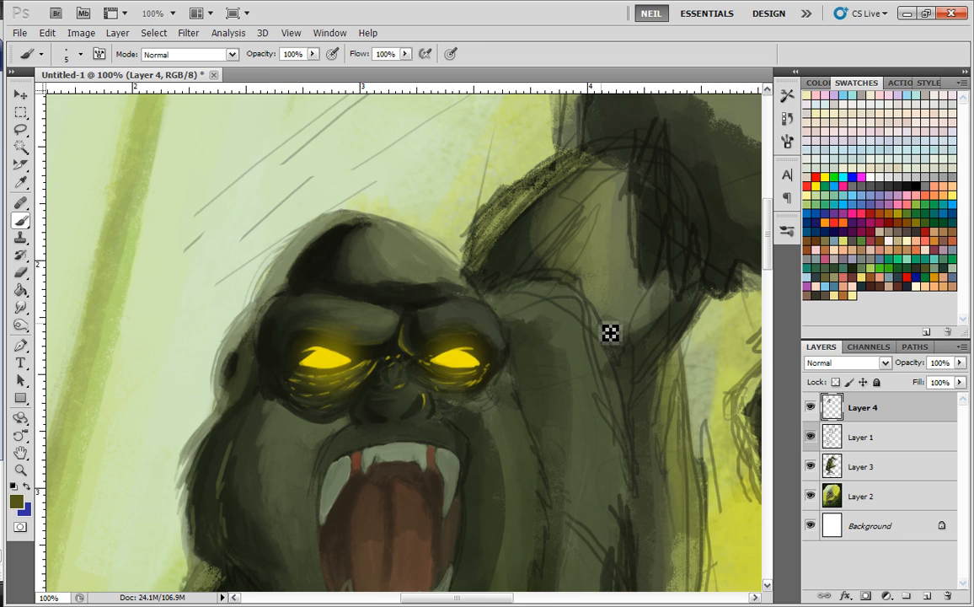
{"action": "key", "text": "ctrl+plus"}
{"action": "scroll", "coordinate": [550, 320], "scroll_direction": "down", "scroll_amount": 3}
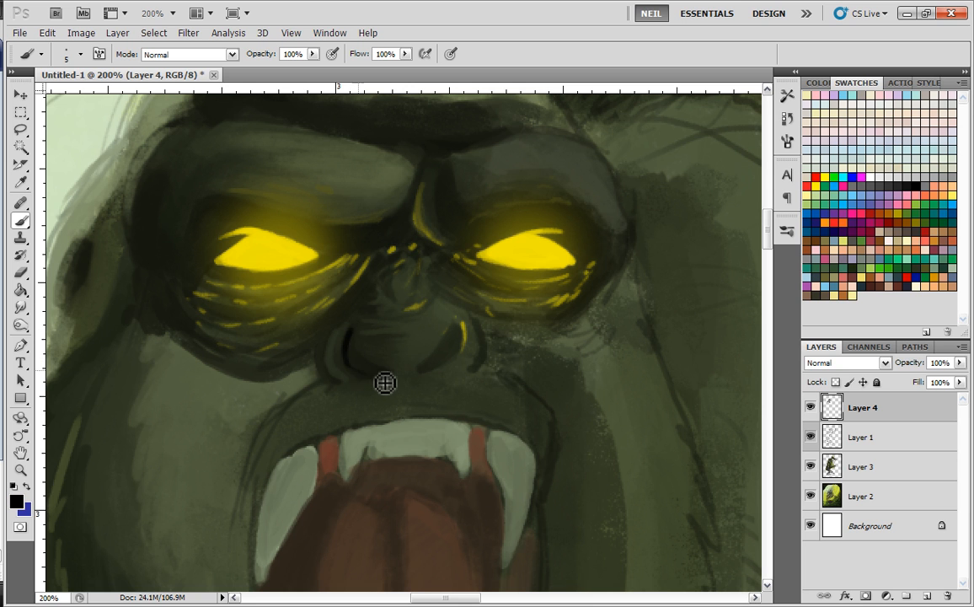
{"action": "left_click_drag", "start_coordinate": [358, 364], "coordinate": [426, 398]}
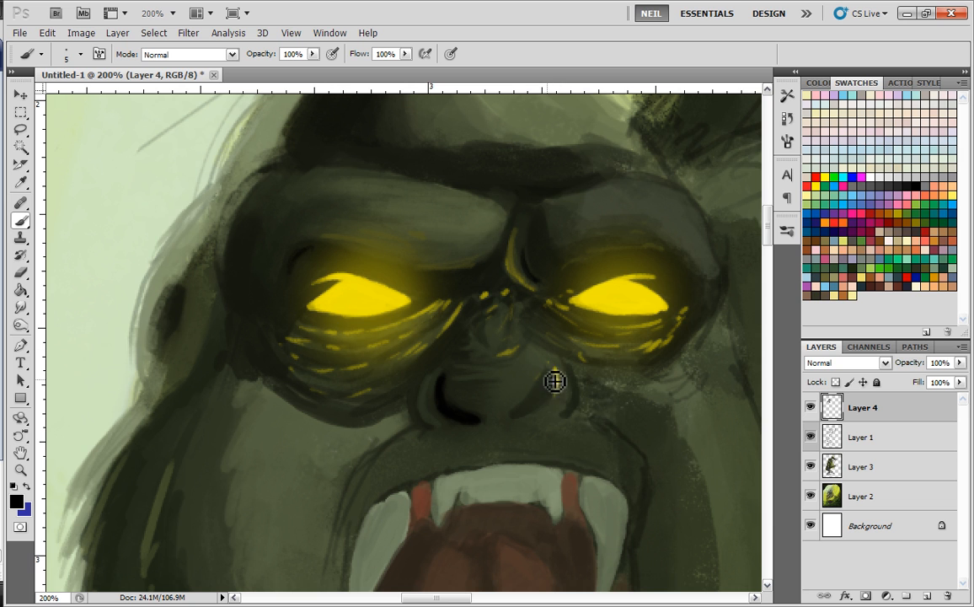
{"action": "mouse_move", "coordinate": [553, 390]}
{"action": "left_mouse_down"}
{"action": "mouse_move", "coordinate": [517, 421]}
{"action": "mouse_move", "coordinate": [557, 397]}
{"action": "mouse_move", "coordinate": [527, 420]}
{"action": "mouse_move", "coordinate": [552, 387]}
{"action": "left_mouse_up"}
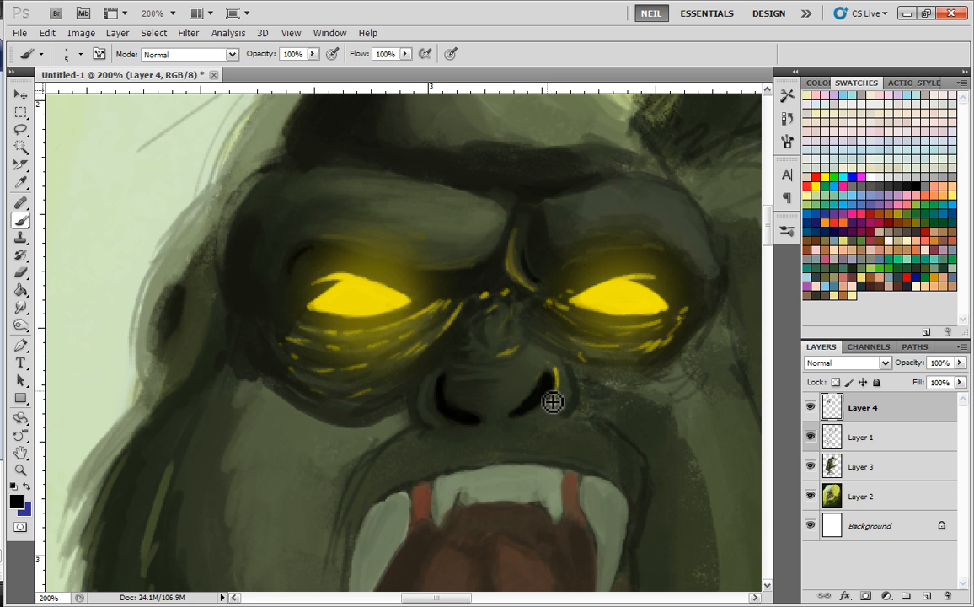
- Shade the muzzle below the nose and above the left upper lip in black with the textured brush at 22 px
{"action": "right_click", "coordinate": [573, 325]}
{"action": "left_click", "coordinate": [593, 375]}
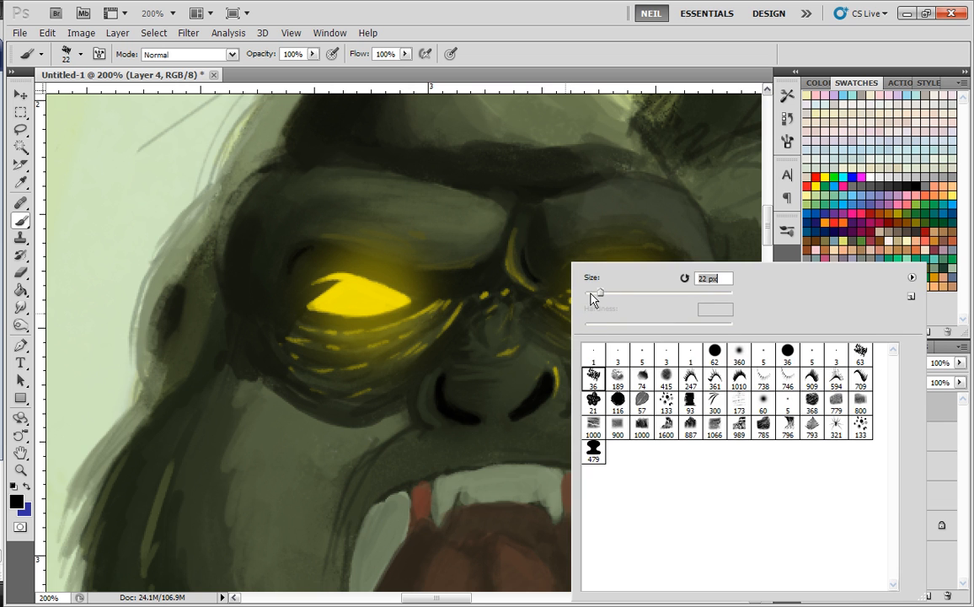
{"action": "key", "text": "Return"}
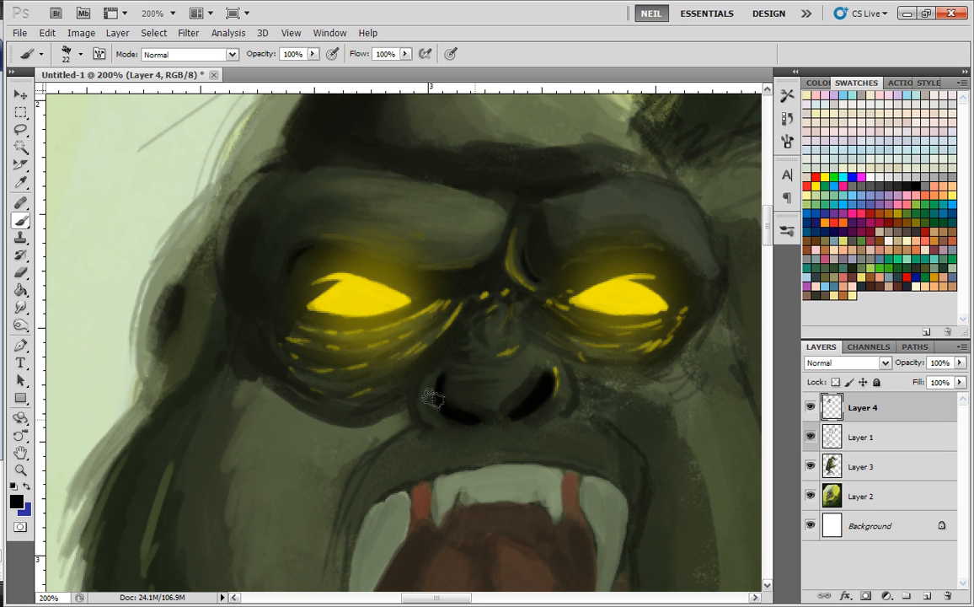
{"action": "mouse_move", "coordinate": [451, 433]}
{"action": "left_mouse_down"}
{"action": "mouse_move", "coordinate": [399, 461]}
{"action": "mouse_move", "coordinate": [354, 504]}
{"action": "left_mouse_up"}
{"action": "left_click_drag", "start_coordinate": [455, 465], "coordinate": [394, 484]}
{"action": "mouse_move", "coordinate": [511, 435]}
{"action": "left_mouse_down"}
{"action": "mouse_move", "coordinate": [367, 497]}
{"action": "mouse_move", "coordinate": [351, 517]}
{"action": "left_mouse_up"}
{"action": "left_click_drag", "start_coordinate": [407, 434], "coordinate": [338, 535]}
- Extend the dark shading down the left side of the mouth and blend it into the cheek with sampled dark greens
{"action": "left_click_drag", "start_coordinate": [464, 474], "coordinate": [455, 298]}
{"action": "left_click", "coordinate": [411, 278], "text": "alt"}
{"action": "mouse_move", "coordinate": [366, 287]}
{"action": "left_mouse_down"}
{"action": "mouse_move", "coordinate": [326, 412]}
{"action": "mouse_move", "coordinate": [338, 412]}
{"action": "left_mouse_up"}
{"action": "left_click_drag", "start_coordinate": [332, 348], "coordinate": [331, 428]}
{"action": "left_click", "coordinate": [353, 257], "text": "alt"}
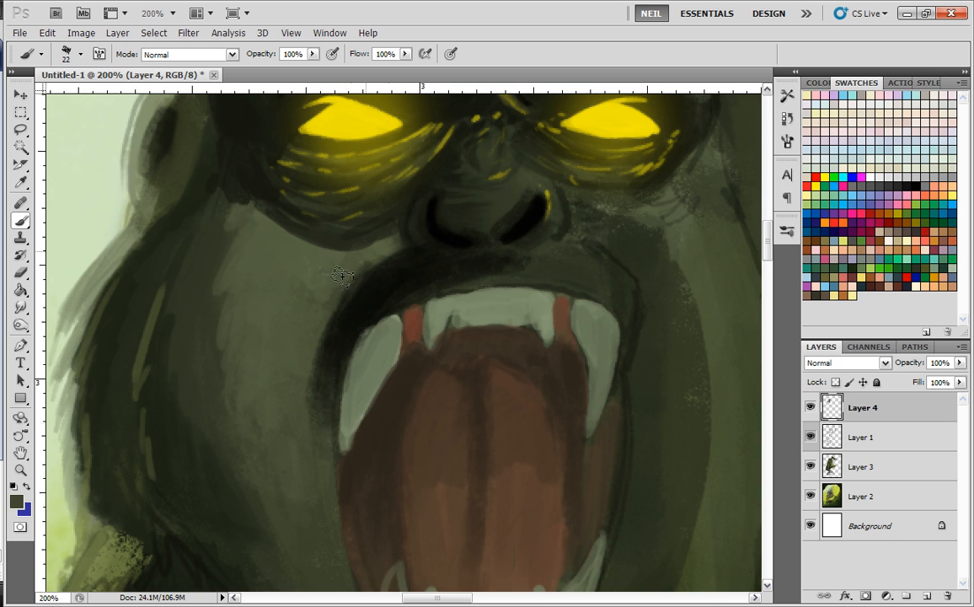
{"action": "left_click_drag", "start_coordinate": [337, 309], "coordinate": [319, 502]}
{"action": "mouse_move", "coordinate": [520, 311]}
{"action": "left_mouse_down"}
{"action": "mouse_move", "coordinate": [609, 206]}
{"action": "mouse_move", "coordinate": [518, 344]}
{"action": "left_mouse_up"}
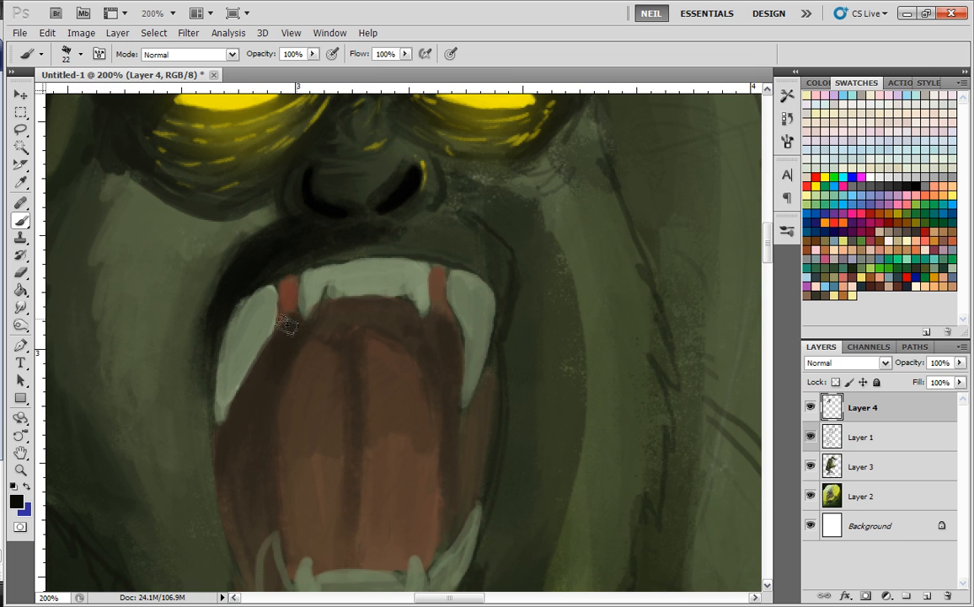
- Darken the upper mouth interior behind the fangs and down its right side in black with the textured brush at 22 px
{"action": "mouse_move", "coordinate": [315, 323]}
{"action": "left_mouse_down"}
{"action": "mouse_move", "coordinate": [348, 324]}
{"action": "mouse_move", "coordinate": [344, 407]}
{"action": "left_mouse_up"}
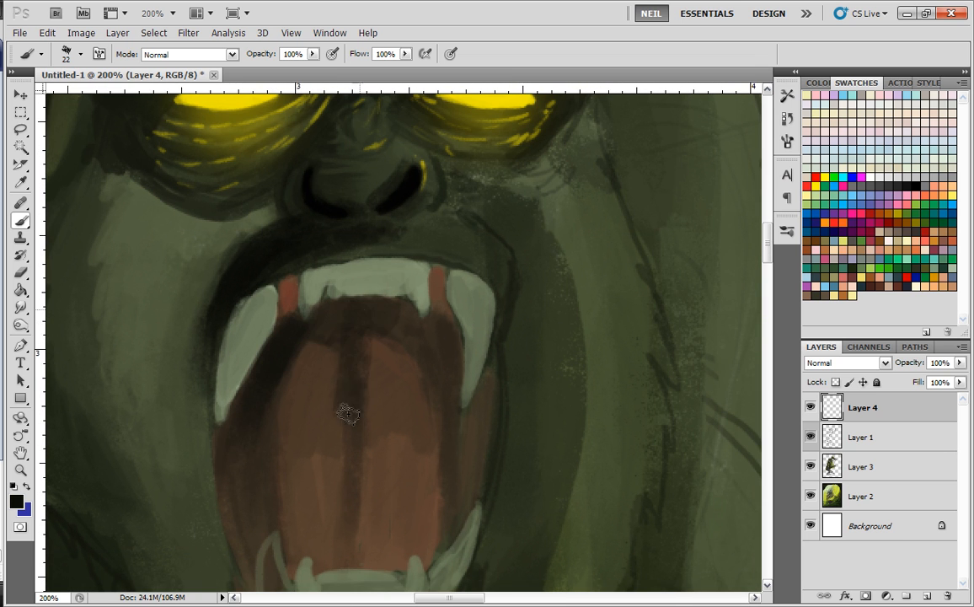
{"action": "mouse_move", "coordinate": [408, 330]}
{"action": "left_mouse_down"}
{"action": "mouse_move", "coordinate": [443, 372]}
{"action": "mouse_move", "coordinate": [441, 355]}
{"action": "mouse_move", "coordinate": [440, 415]}
{"action": "left_mouse_up"}
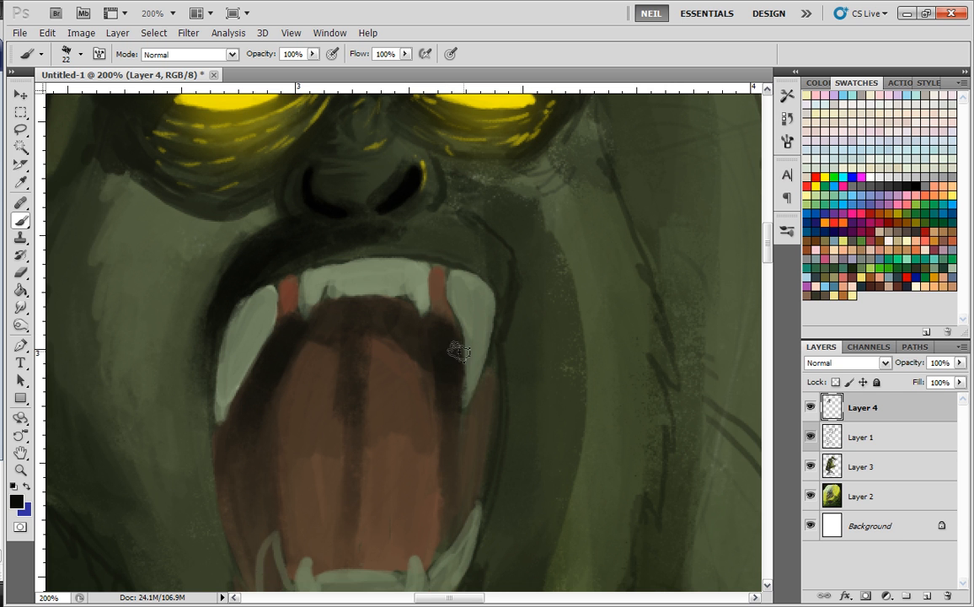
{"action": "left_click_drag", "start_coordinate": [483, 371], "coordinate": [460, 506]}
{"action": "key", "text": "ctrl+minus"}
{"action": "key", "text": "ctrl+minus"}
{"action": "key", "text": "ctrl+minus"}
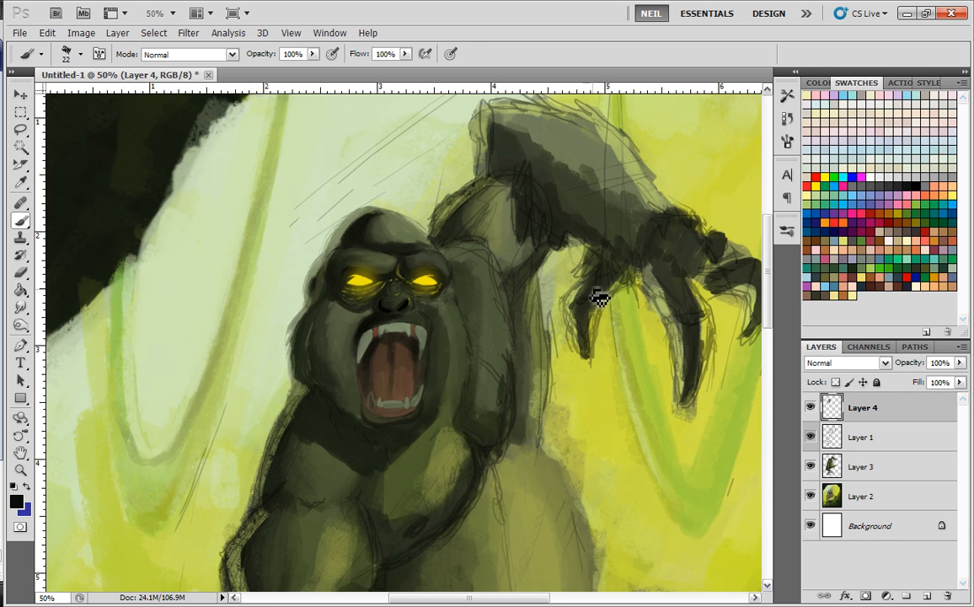
- Blend soft black shading over the back of the throat and upper tongue with the soft round brush at 98 px
{"action": "key", "text": "ctrl+plus"}
{"action": "key", "text": "ctrl+plus"}
{"action": "key", "text": "ctrl+plus"}
{"action": "right_click", "coordinate": [568, 309]}
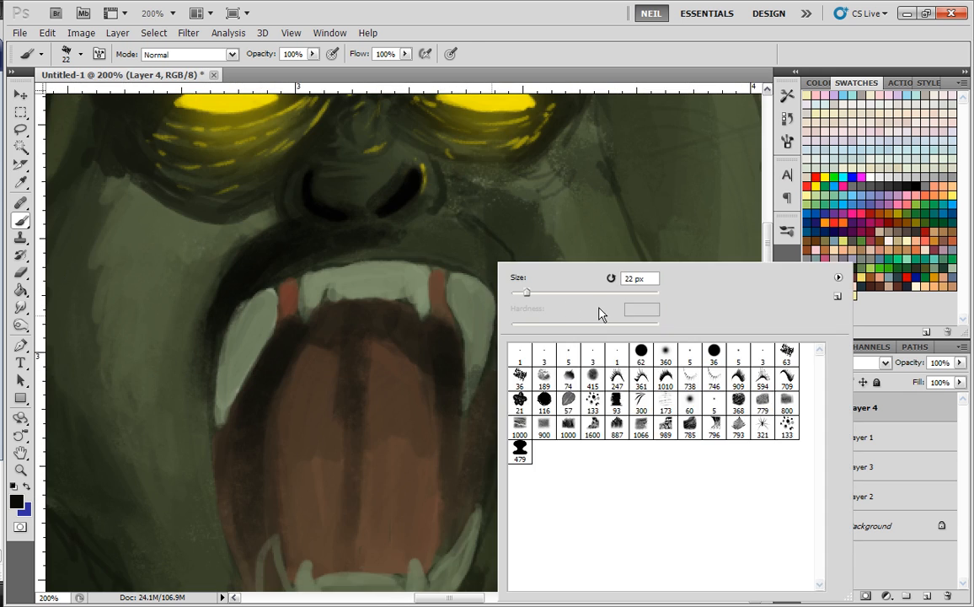
{"action": "left_click", "coordinate": [666, 354]}
{"action": "mouse_move", "coordinate": [314, 311]}
{"action": "left_mouse_down"}
{"action": "mouse_move", "coordinate": [288, 420]}
{"action": "mouse_move", "coordinate": [361, 334]}
{"action": "mouse_move", "coordinate": [346, 424]}
{"action": "left_mouse_up"}
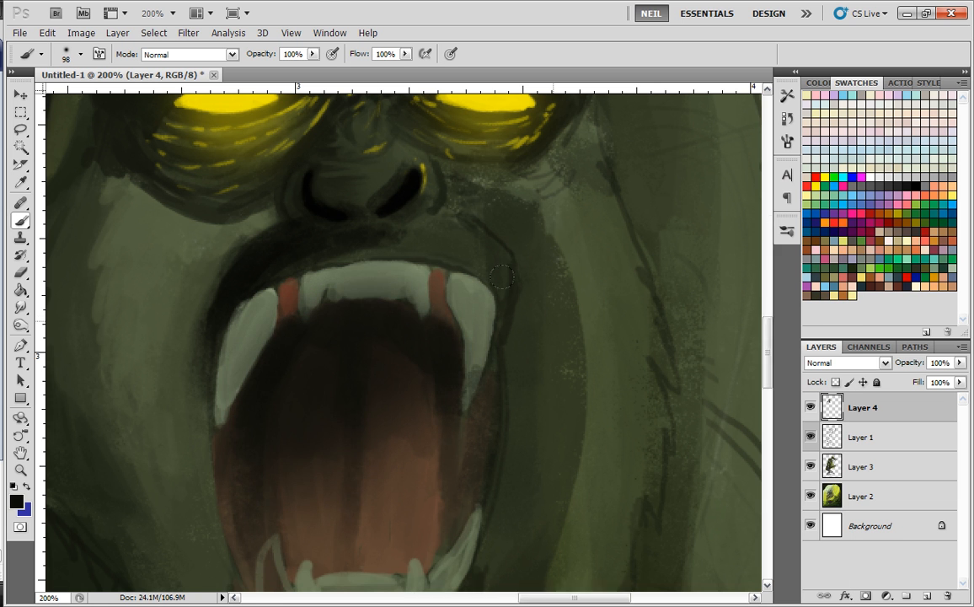
{"action": "key", "text": "ctrl+minus"}
{"action": "key", "text": "ctrl+minus"}
{"action": "key", "text": "ctrl+minus"}
{"action": "key", "text": "ctrl+plus"}
{"action": "key", "text": "ctrl+plus"}
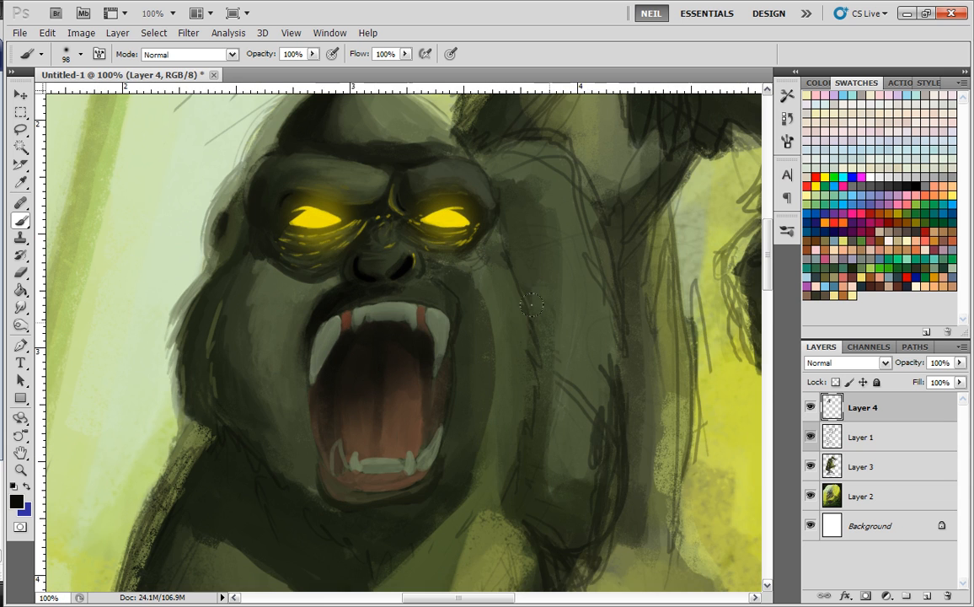
{"action": "left_click_drag", "start_coordinate": [428, 385], "coordinate": [433, 383]}
- Paint a thin off-white highlight along the left upper fang with the 5 px brush
{"action": "right_click", "coordinate": [423, 342]}
{"action": "left_click", "coordinate": [517, 358]}
{"action": "key", "text": "Return"}
{"action": "key", "text": "ctrl+plus"}
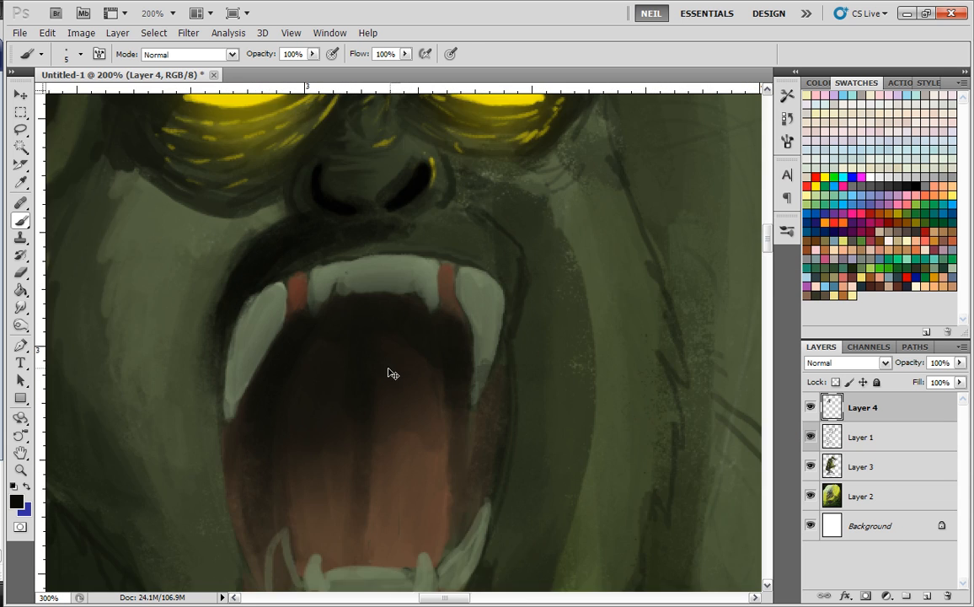
{"action": "key", "text": "ctrl+plus"}
{"action": "left_click_drag", "start_coordinate": [315, 398], "coordinate": [428, 376]}
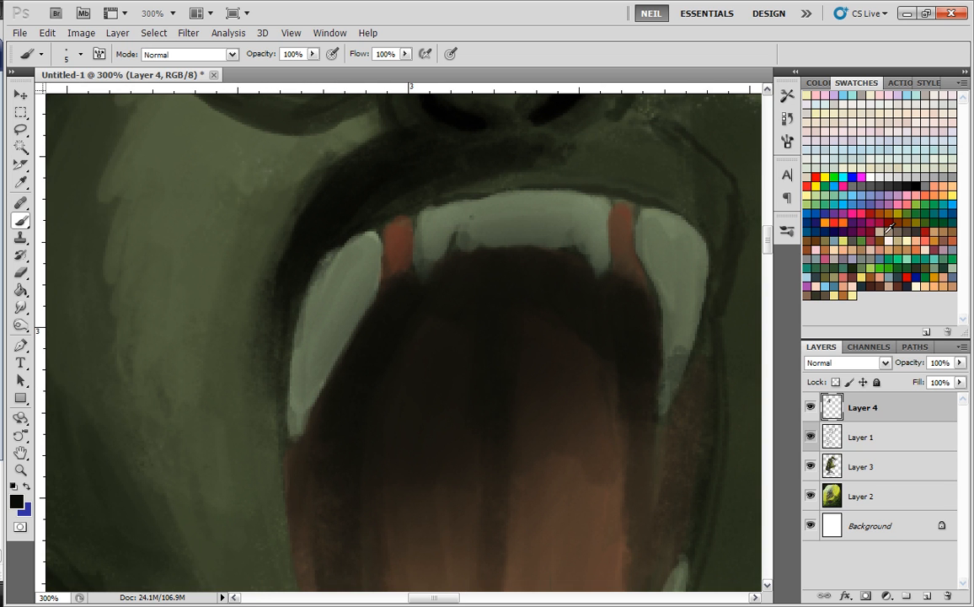
{"action": "mouse_move", "coordinate": [374, 246]}
{"action": "left_mouse_down"}
{"action": "mouse_move", "coordinate": [310, 386]}
{"action": "mouse_move", "coordinate": [333, 312]}
{"action": "left_mouse_up"}
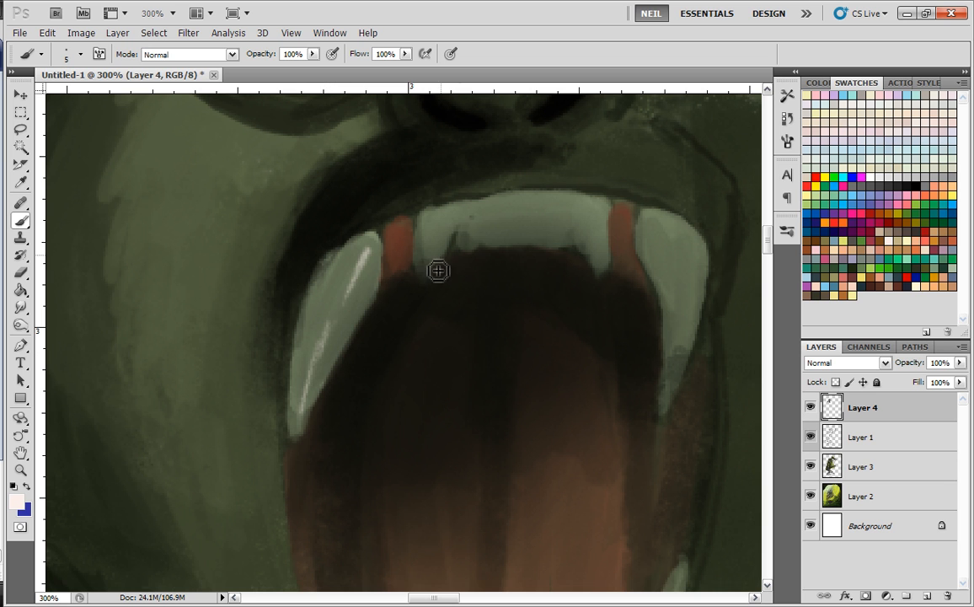
- Add thin off-white highlights to the upper front teeth and the right upper fang
{"action": "left_click_drag", "start_coordinate": [439, 233], "coordinate": [428, 261]}
{"action": "left_click_drag", "start_coordinate": [674, 175], "coordinate": [539, 307]}
{"action": "left_click_drag", "start_coordinate": [465, 351], "coordinate": [463, 385]}
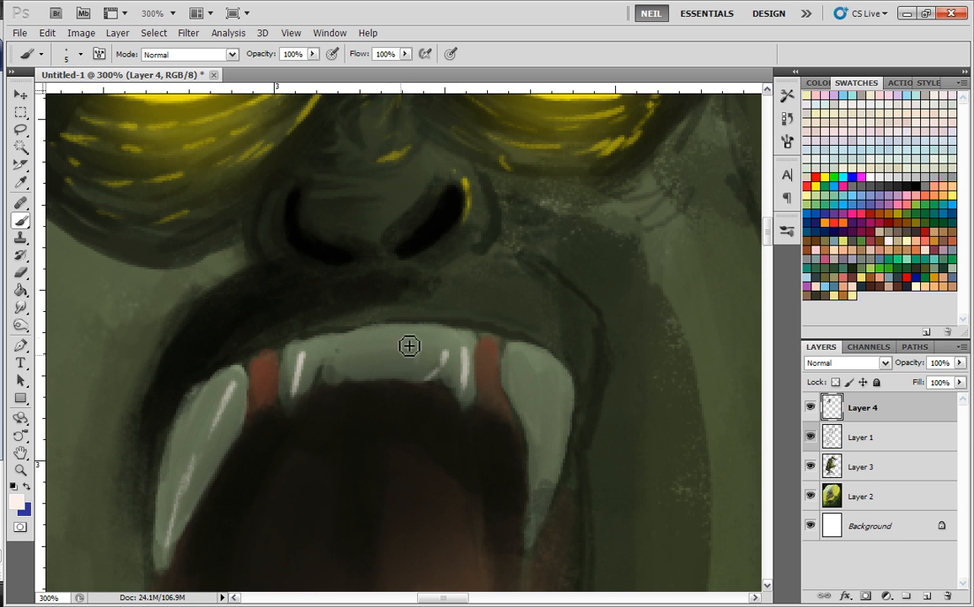
{"action": "left_click_drag", "start_coordinate": [403, 375], "coordinate": [364, 380]}
{"action": "mouse_move", "coordinate": [574, 402]}
{"action": "left_mouse_down"}
{"action": "mouse_move", "coordinate": [488, 343]}
{"action": "mouse_move", "coordinate": [459, 407]}
{"action": "left_mouse_up"}
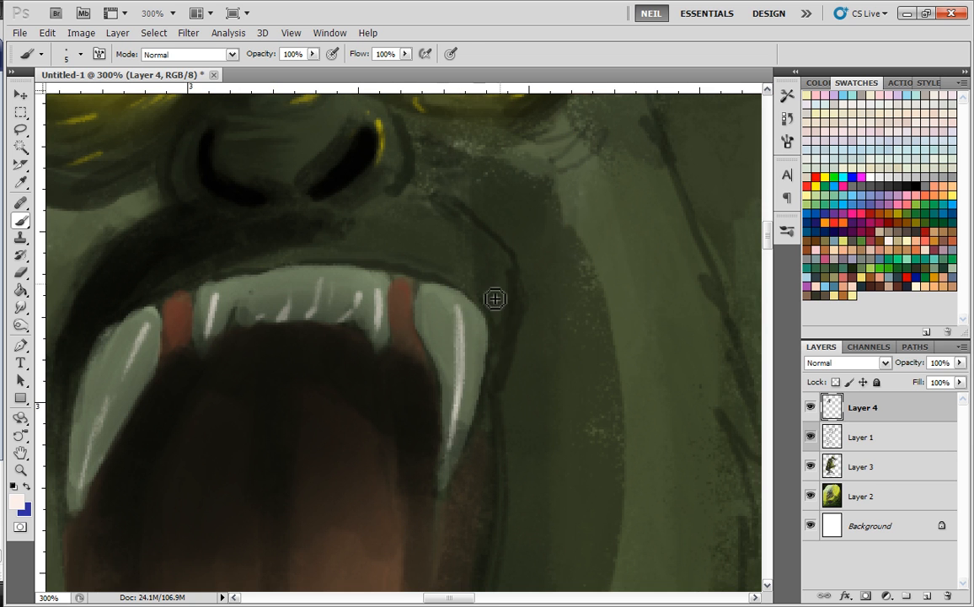
{"action": "key", "text": "ctrl+minus"}
{"action": "key", "text": "ctrl+minus"}
{"action": "key", "text": "ctrl+minus"}
{"action": "key", "text": "ctrl+plus"}
{"action": "key", "text": "ctrl+plus"}
{"action": "key", "text": "ctrl+plus"}
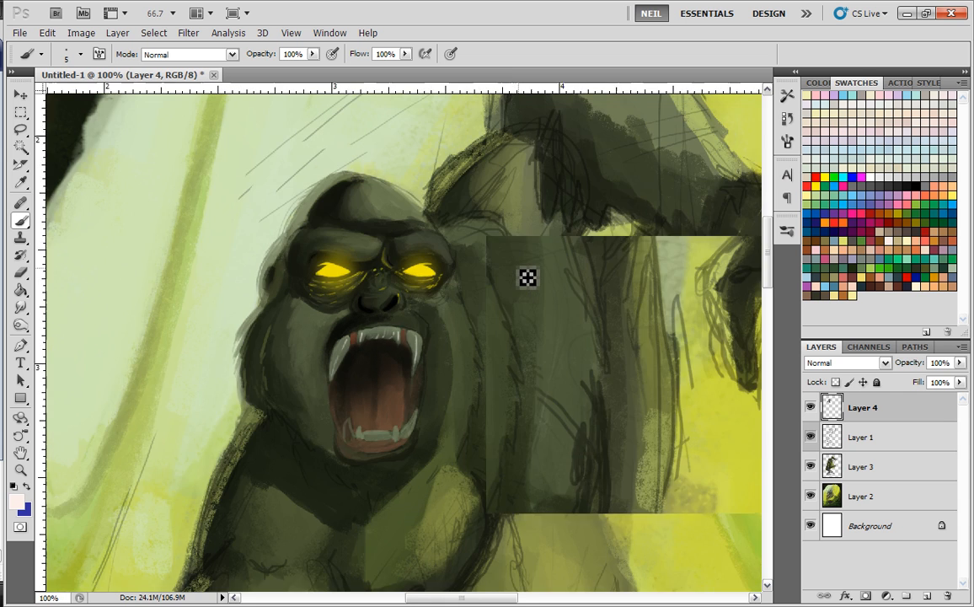
- Paint over the sketch lines on the left lower canine and lower front teeth in sampled grey-green
{"action": "left_click_drag", "start_coordinate": [408, 416], "coordinate": [473, 132]}
{"action": "left_click_drag", "start_coordinate": [413, 363], "coordinate": [464, 301]}
{"action": "left_click", "coordinate": [317, 399], "text": "alt"}
{"action": "mouse_move", "coordinate": [272, 337]}
{"action": "left_mouse_down"}
{"action": "mouse_move", "coordinate": [260, 391]}
{"action": "mouse_move", "coordinate": [254, 374]}
{"action": "mouse_move", "coordinate": [259, 355]}
{"action": "mouse_move", "coordinate": [261, 407]}
{"action": "mouse_move", "coordinate": [277, 343]}
{"action": "mouse_move", "coordinate": [292, 409]}
{"action": "mouse_move", "coordinate": [283, 424]}
{"action": "mouse_move", "coordinate": [274, 399]}
{"action": "left_mouse_up"}
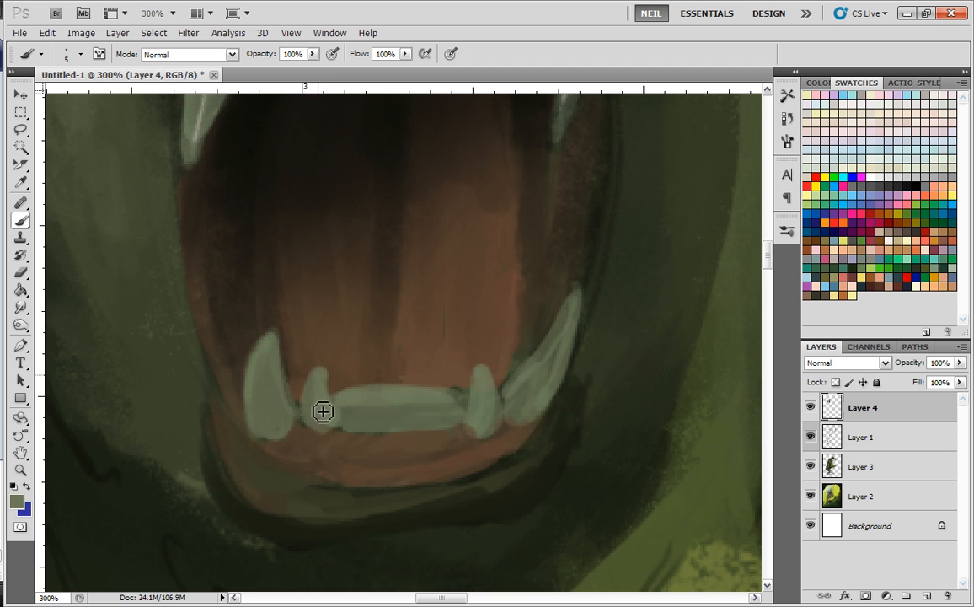
{"action": "mouse_move", "coordinate": [363, 422]}
{"action": "left_mouse_down"}
{"action": "mouse_move", "coordinate": [409, 407]}
{"action": "mouse_move", "coordinate": [443, 413]}
{"action": "mouse_move", "coordinate": [455, 400]}
{"action": "mouse_move", "coordinate": [486, 431]}
{"action": "left_mouse_up"}
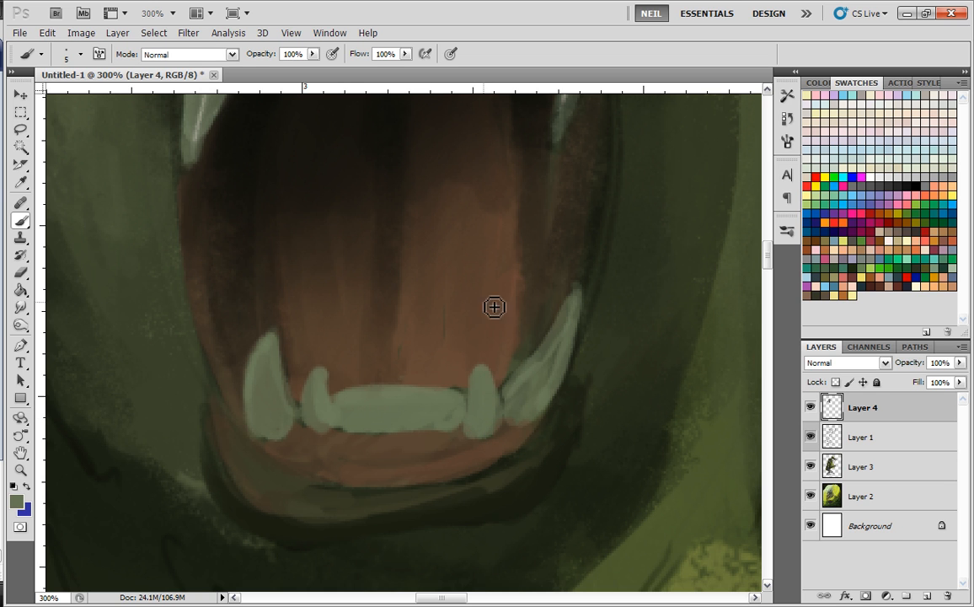
- Brighten the small right lower fang with the lighter grey-green #7e8d6a
{"action": "left_click", "coordinate": [16, 501]}
{"action": "left_click", "coordinate": [488, 255]}
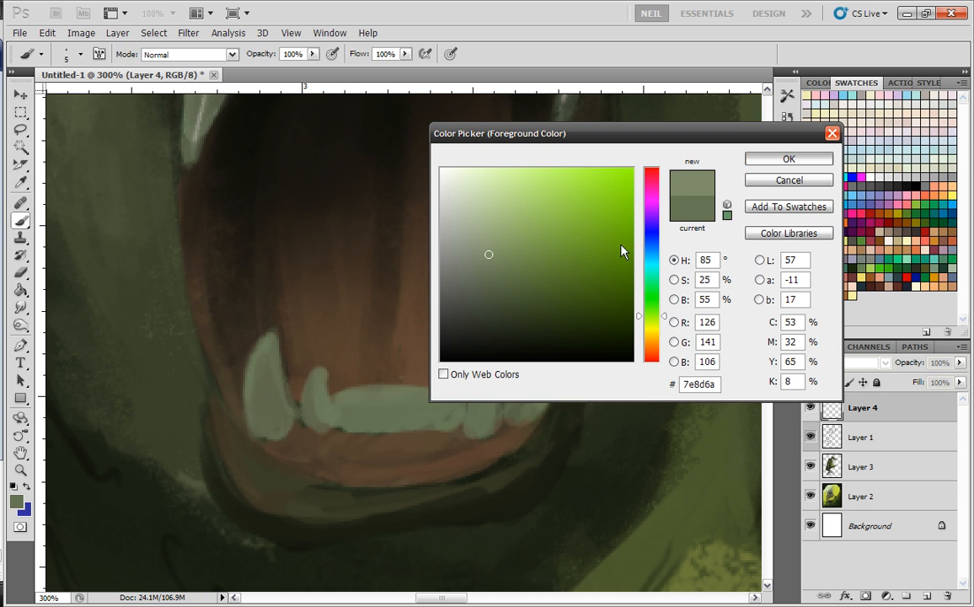
{"action": "left_click", "coordinate": [787, 158]}
{"action": "left_click_drag", "start_coordinate": [494, 394], "coordinate": [495, 428]}
{"action": "mouse_move", "coordinate": [485, 378]}
{"action": "left_mouse_down"}
{"action": "mouse_move", "coordinate": [494, 413]}
{"action": "mouse_move", "coordinate": [473, 431]}
{"action": "left_mouse_up"}
- Smooth the shading of the large right lower canine in sampled darker grey-green
{"action": "left_click", "coordinate": [480, 389], "text": "alt"}
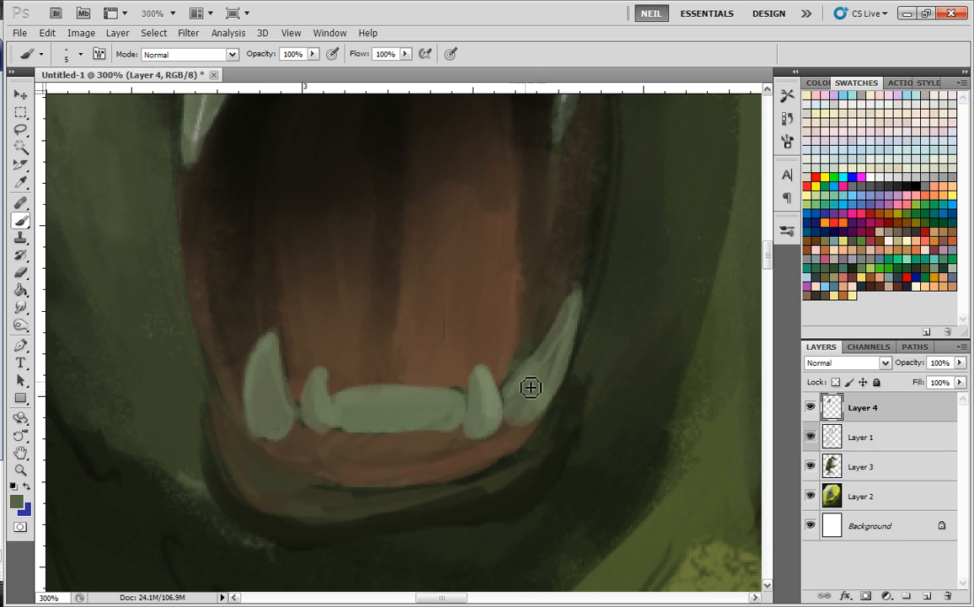
{"action": "left_click_drag", "start_coordinate": [577, 306], "coordinate": [548, 406]}
{"action": "left_click_drag", "start_coordinate": [567, 332], "coordinate": [537, 377]}
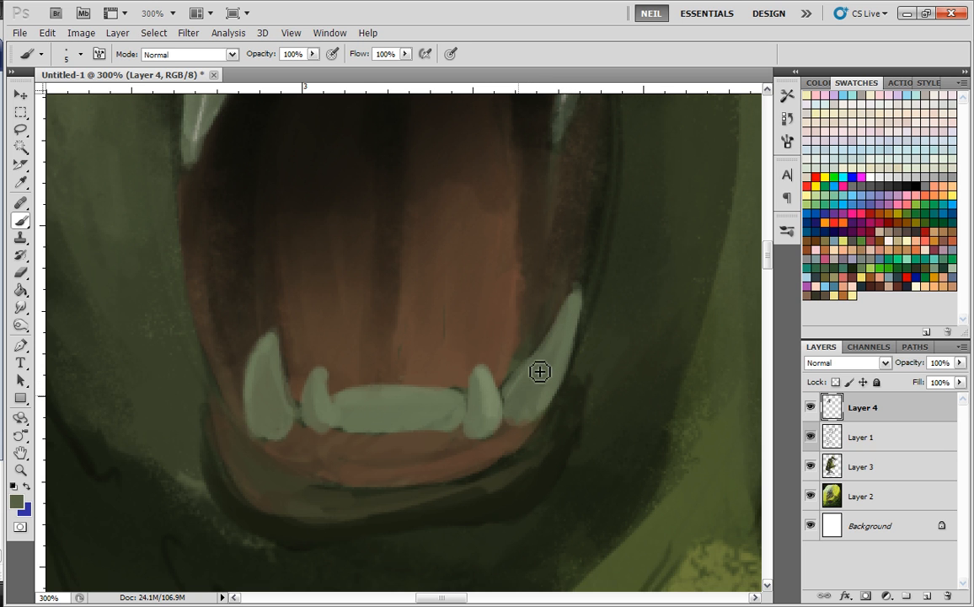
{"action": "key", "text": "ctrl+minus"}
{"action": "key", "text": "ctrl+minus"}
{"action": "key", "text": "ctrl+minus"}
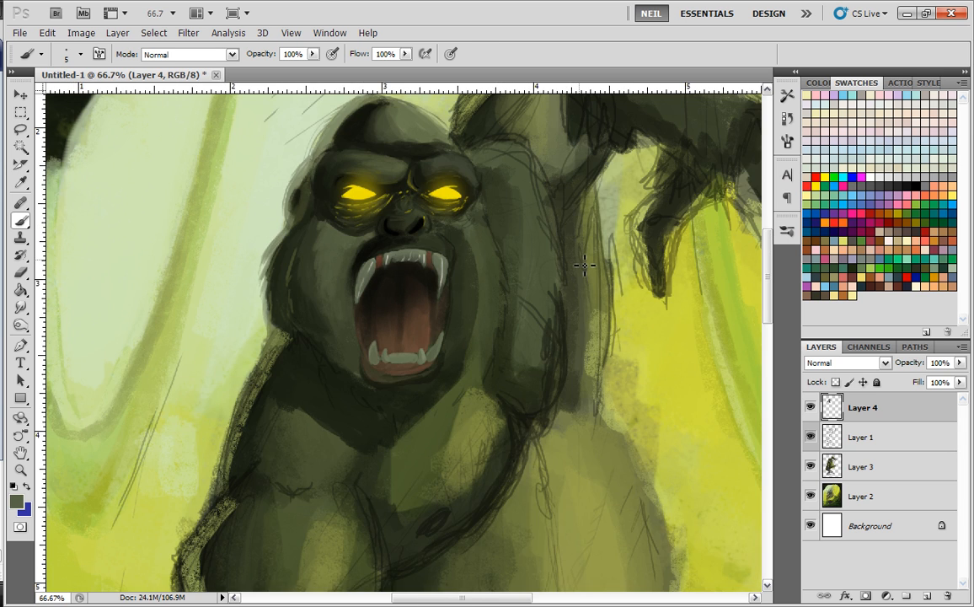
- Paint thin off-white highlights along both lower canines and the two small lower fangs with the 5 px brush
{"action": "key", "text": "ctrl+plus"}
{"action": "key", "text": "ctrl+plus"}
{"action": "key", "text": "ctrl+plus"}
{"action": "right_click", "coordinate": [529, 263]}
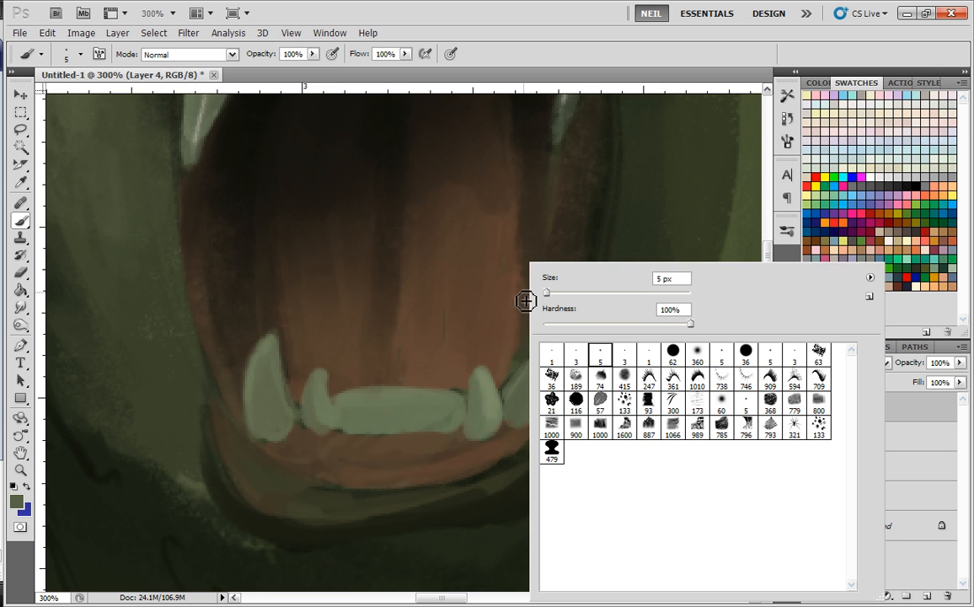
{"action": "left_click", "coordinate": [889, 241]}
{"action": "mouse_move", "coordinate": [576, 297]}
{"action": "left_mouse_down"}
{"action": "mouse_move", "coordinate": [571, 325]}
{"action": "mouse_move", "coordinate": [510, 401]}
{"action": "left_mouse_up"}
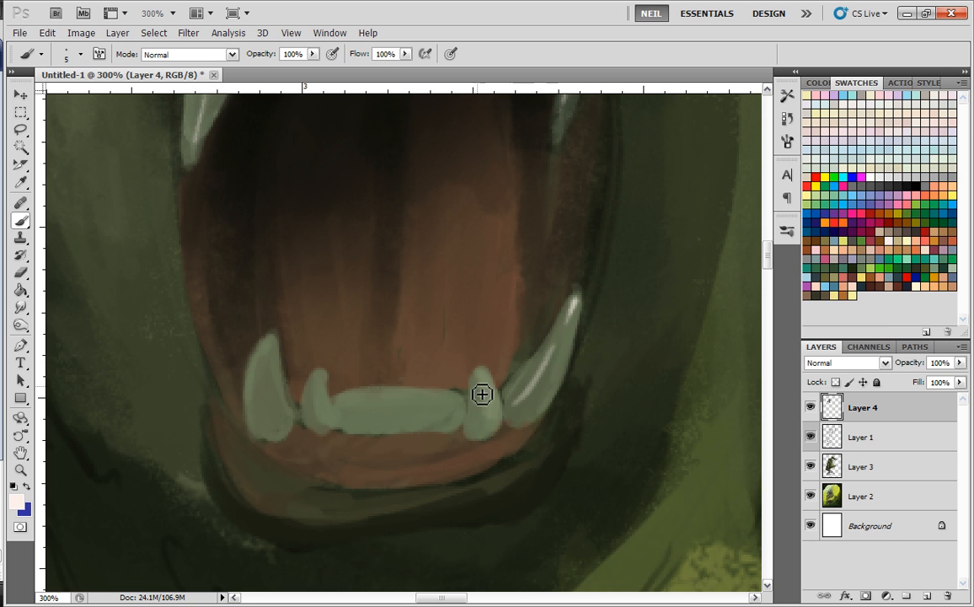
{"action": "left_click_drag", "start_coordinate": [322, 373], "coordinate": [326, 424]}
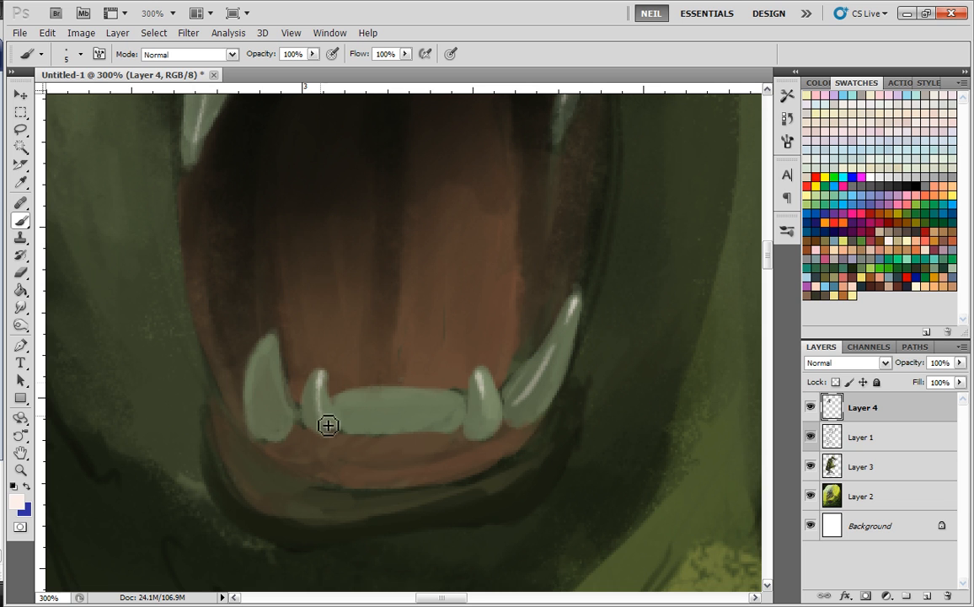
{"action": "left_click_drag", "start_coordinate": [270, 340], "coordinate": [282, 415]}
- Dab off-white highlights across the flat row of lower front teeth between the small fangs
{"action": "left_click", "coordinate": [452, 400]}
{"action": "left_click_drag", "start_coordinate": [427, 397], "coordinate": [424, 423]}
{"action": "left_click", "coordinate": [412, 393]}
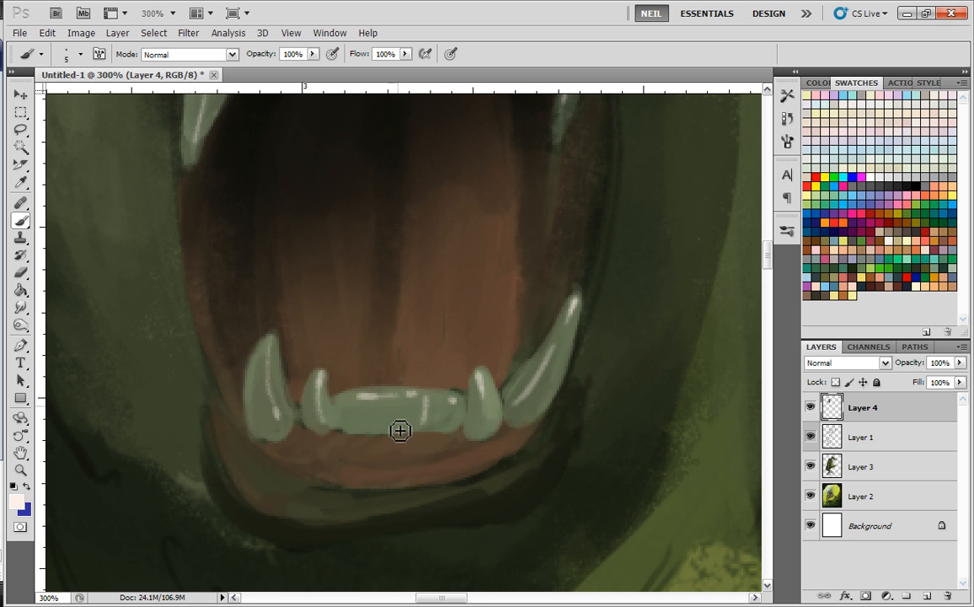
{"action": "key", "text": "ctrl+minus"}
{"action": "key", "text": "ctrl+minus"}
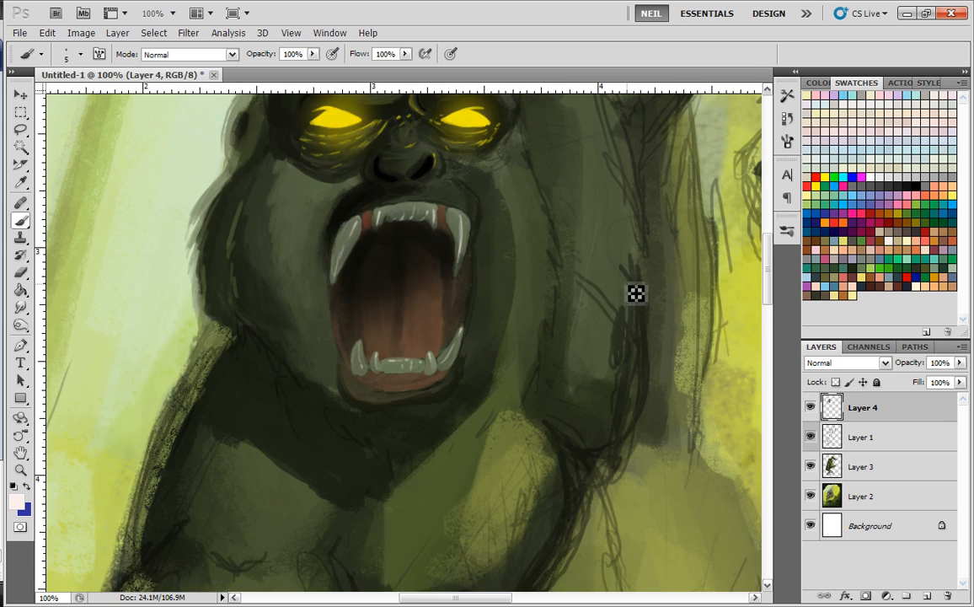
{"action": "key", "text": "ctrl+minus"}
- Paint thin vertical wet highlights in light pink down the left inner side of the mouth with the 5 px brush
{"action": "key", "text": "ctrl+plus"}
{"action": "key", "text": "ctrl+plus"}
{"action": "key", "text": "ctrl+plus"}
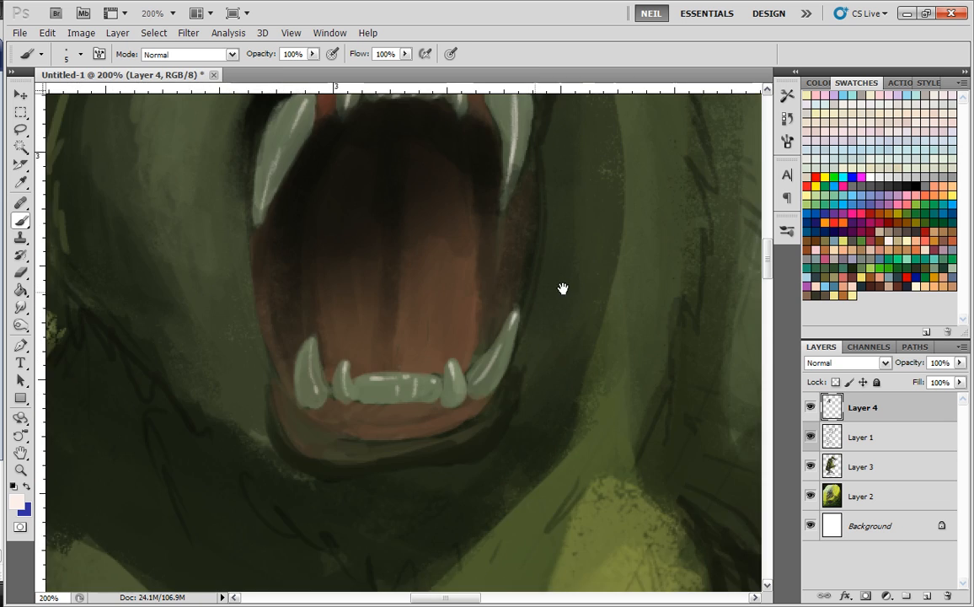
{"action": "left_click_drag", "start_coordinate": [563, 288], "coordinate": [563, 398]}
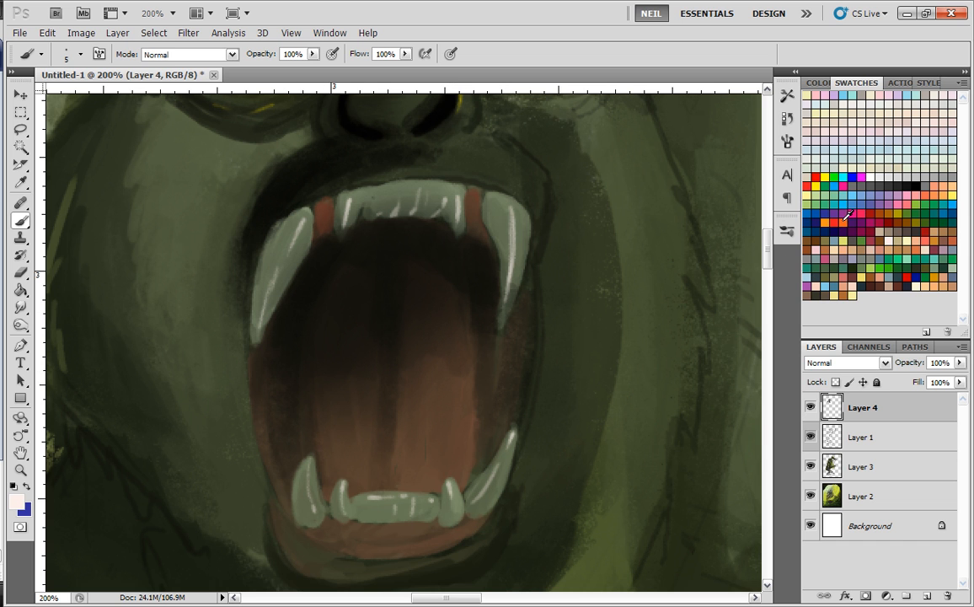
{"action": "left_click", "coordinate": [860, 208]}
{"action": "left_click", "coordinate": [17, 501]}
{"action": "left_click", "coordinate": [512, 180]}
{"action": "left_click", "coordinate": [787, 158]}
{"action": "key", "text": "b"}
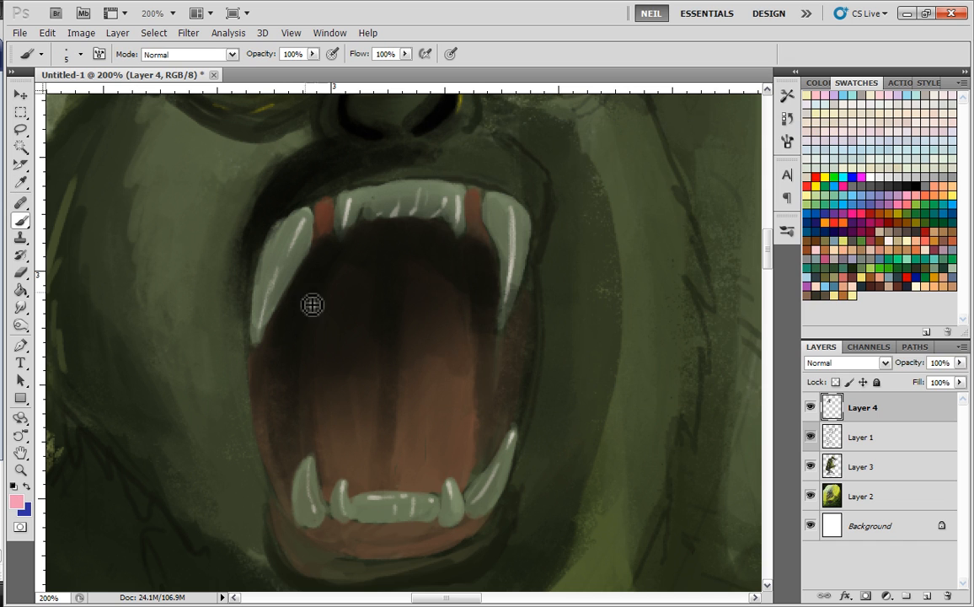
{"action": "left_click_drag", "start_coordinate": [314, 259], "coordinate": [302, 375]}
{"action": "left_click_drag", "start_coordinate": [288, 301], "coordinate": [284, 409]}
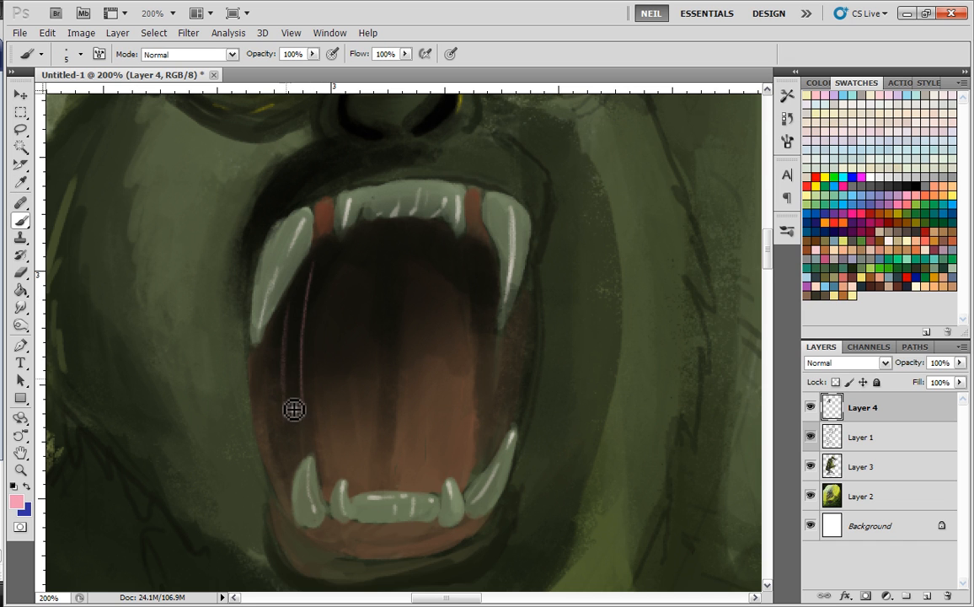
{"action": "left_click_drag", "start_coordinate": [285, 338], "coordinate": [283, 380]}
{"action": "left_click_drag", "start_coordinate": [301, 342], "coordinate": [300, 362]}
{"action": "mouse_move", "coordinate": [302, 324]}
{"action": "left_mouse_down"}
{"action": "mouse_move", "coordinate": [307, 406]}
{"action": "mouse_move", "coordinate": [310, 297]}
{"action": "mouse_move", "coordinate": [296, 442]}
{"action": "left_mouse_up"}
{"action": "left_click_drag", "start_coordinate": [285, 360], "coordinate": [282, 423]}
- Paint matching thin light pink streaks and dots down the right inner side of the mouth
{"action": "left_click_drag", "start_coordinate": [480, 251], "coordinate": [476, 411]}
{"action": "left_click", "coordinate": [476, 343]}
{"action": "left_click", "coordinate": [476, 329]}
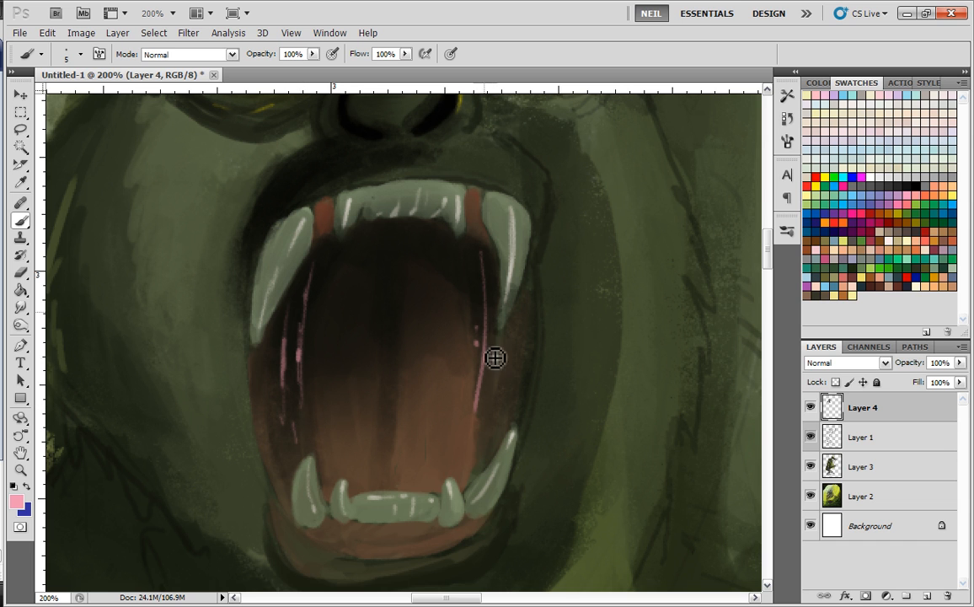
{"action": "left_click_drag", "start_coordinate": [516, 296], "coordinate": [505, 411]}
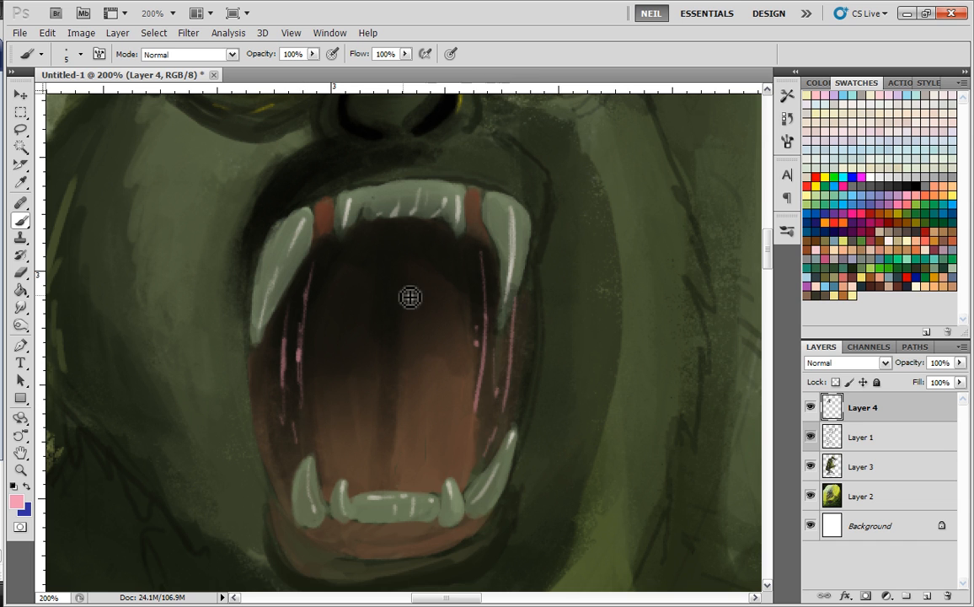
- Scatter small light pink dots and vertical streaks over the tongue and throat as wet highlights
{"action": "mouse_move", "coordinate": [405, 292]}
{"action": "left_mouse_down"}
{"action": "mouse_move", "coordinate": [407, 436]}
{"action": "mouse_move", "coordinate": [425, 321]}
{"action": "left_mouse_up"}
{"action": "left_click", "coordinate": [423, 346]}
{"action": "left_click", "coordinate": [428, 291]}
{"action": "left_click", "coordinate": [442, 326]}
{"action": "left_click", "coordinate": [443, 368]}
{"action": "left_click_drag", "start_coordinate": [436, 428], "coordinate": [427, 480]}
{"action": "left_click_drag", "start_coordinate": [352, 363], "coordinate": [353, 430]}
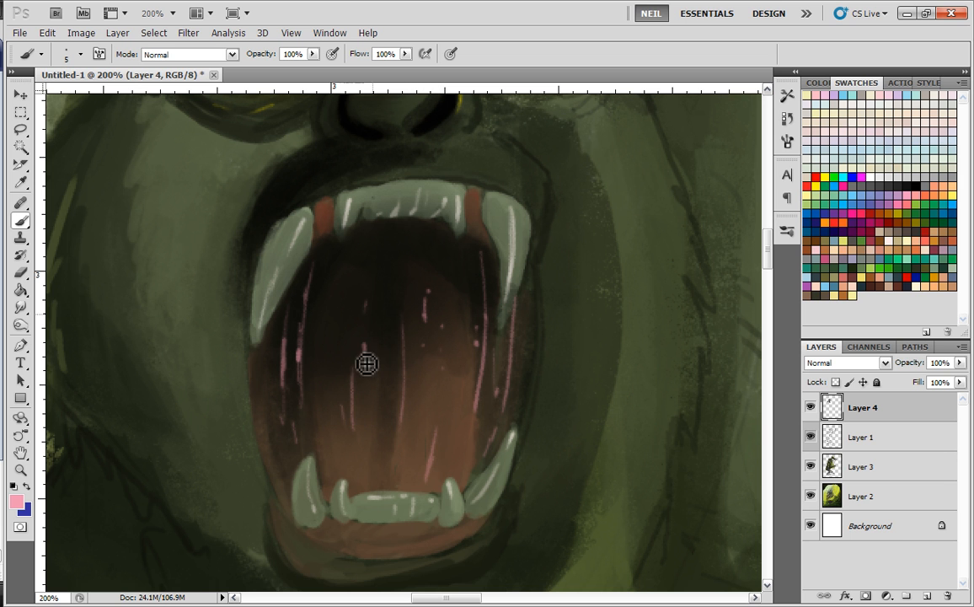
{"action": "key", "text": "ctrl+minus"}
{"action": "key", "text": "ctrl+minus"}
{"action": "key", "text": "ctrl+minus"}
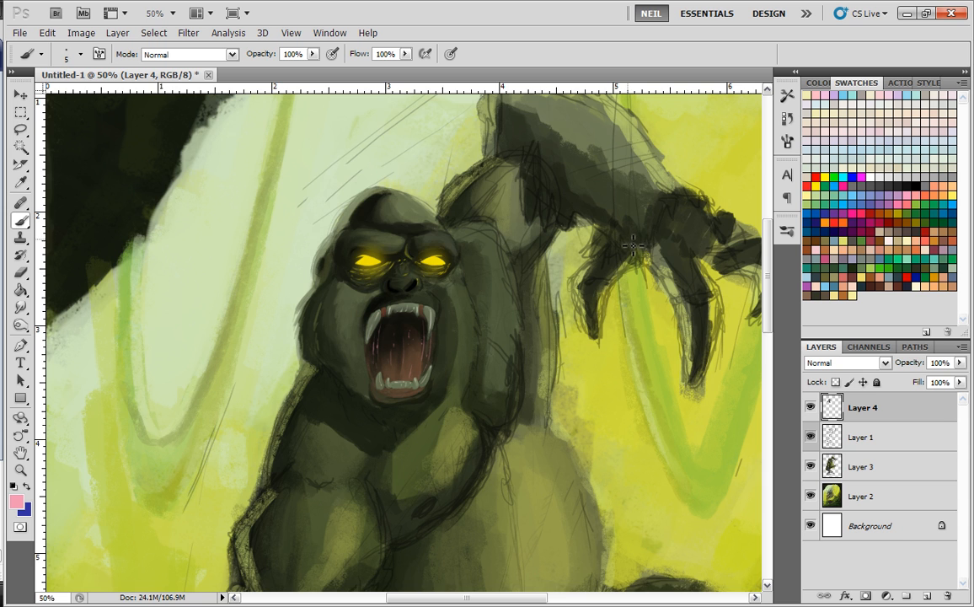
{"action": "key", "text": "ctrl+minus"}
{"action": "key", "text": "ctrl+plus"}
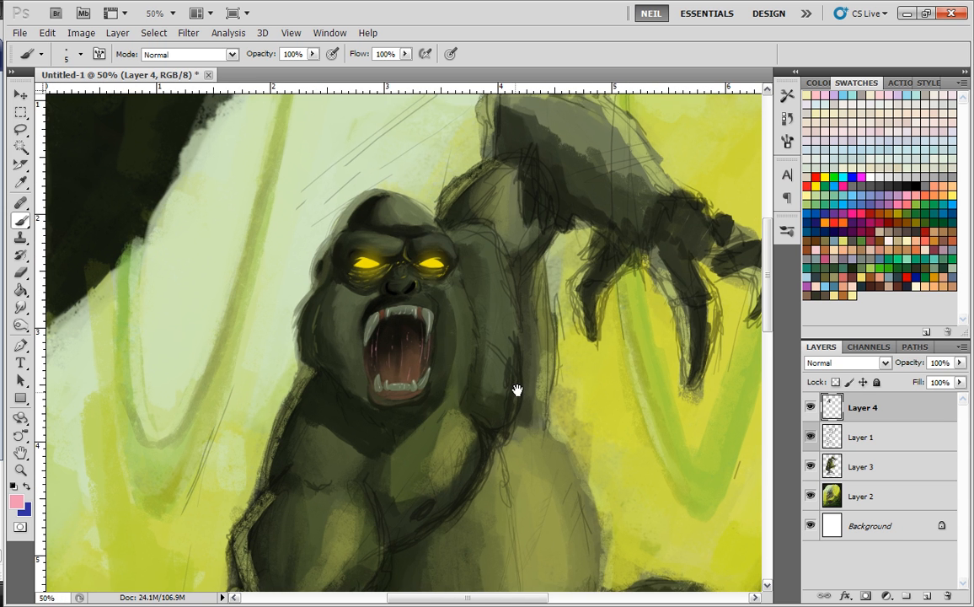
- Paint white highlights in the centres of both glowing yellow eyes with the 5 px brush
{"action": "scroll", "coordinate": [518, 389], "scroll_direction": "down", "scroll_amount": 3}
{"action": "key", "text": "ctrl+plus"}
{"action": "key", "text": "ctrl+plus"}
{"action": "key", "text": "ctrl+plus"}
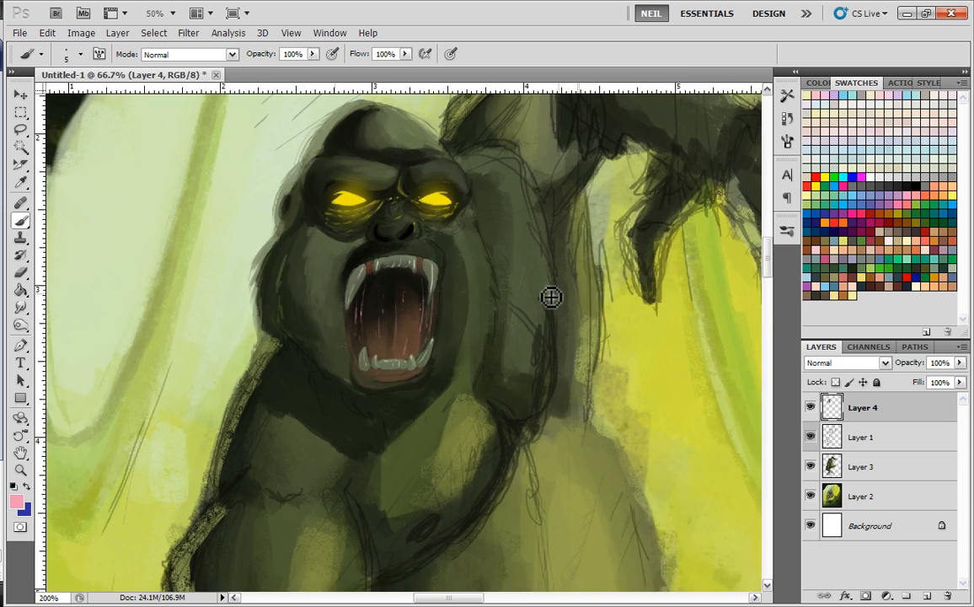
{"action": "scroll", "coordinate": [561, 350], "scroll_direction": "up", "scroll_amount": 3}
{"action": "left_click", "coordinate": [873, 178]}
{"action": "left_click_drag", "start_coordinate": [367, 379], "coordinate": [463, 394]}
{"action": "mouse_move", "coordinate": [428, 323]}
{"action": "left_mouse_down"}
{"action": "mouse_move", "coordinate": [405, 327]}
{"action": "mouse_move", "coordinate": [436, 323]}
{"action": "left_mouse_up"}
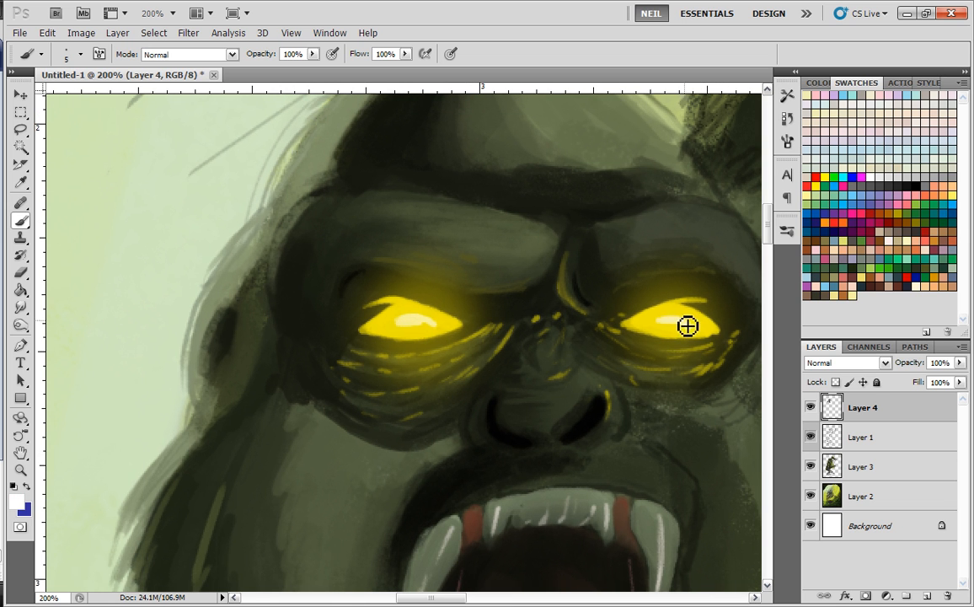
{"action": "key", "text": "ctrl+minus"}
{"action": "key", "text": "ctrl+minus"}
{"action": "key", "text": "ctrl+minus"}
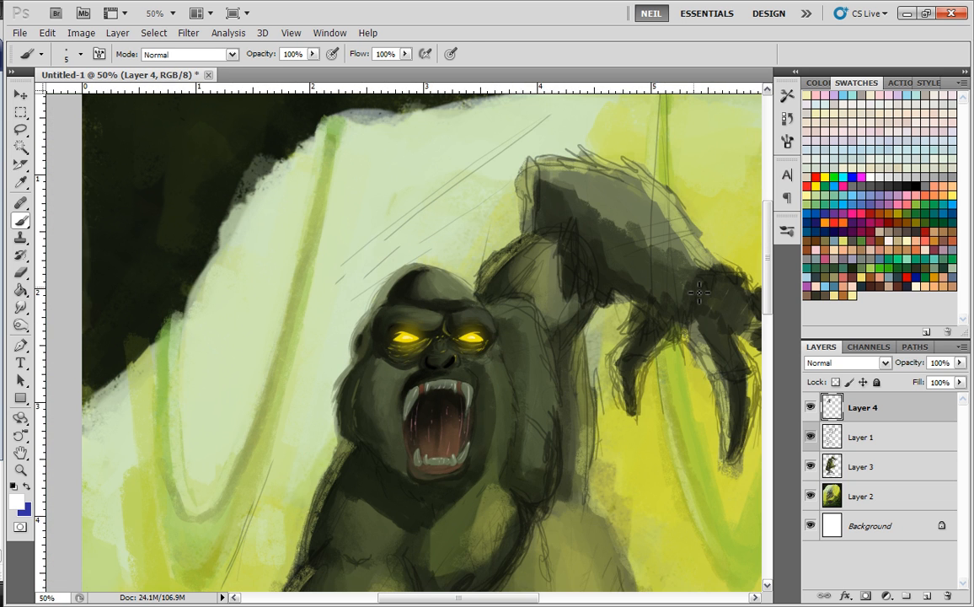
- Undo the white eye highlights and repaint a small white highlight in the glowing yellow eyes with the 5 px brush
{"action": "key", "text": "ctrl+plus"}
{"action": "key", "text": "ctrl+plus"}
{"action": "key", "text": "ctrl+plus"}
{"action": "key", "text": "ctrl+alt+z"}
{"action": "key", "text": "ctrl+alt+z"}
{"action": "key", "text": "ctrl+alt+z"}
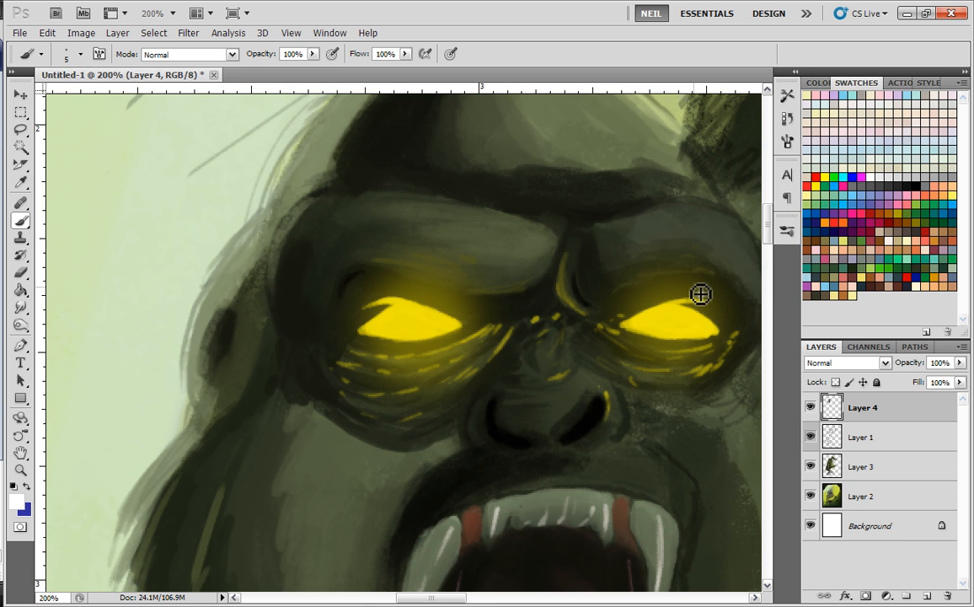
{"action": "left_click_drag", "start_coordinate": [404, 320], "coordinate": [414, 320]}
{"action": "key", "text": "ctrl+minus"}
{"action": "key", "text": "ctrl+minus"}
{"action": "key", "text": "ctrl+minus"}
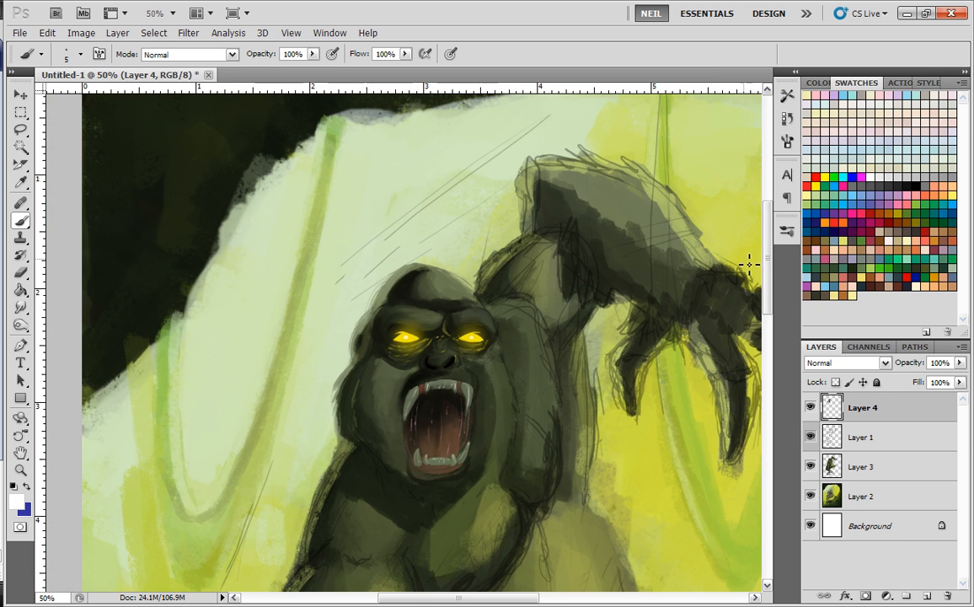
- Paint soft white glows in the centres of both yellow eyes with a 33 px soft brush at 0% hardness
{"action": "key", "text": "ctrl+plus"}
{"action": "key", "text": "ctrl+plus"}
{"action": "key", "text": "ctrl+plus"}
{"action": "right_click", "coordinate": [486, 318]}
{"action": "mouse_move", "coordinate": [515, 293]}
{"action": "left_mouse_down"}
{"action": "mouse_move", "coordinate": [554, 295]}
{"action": "mouse_move", "coordinate": [497, 295]}
{"action": "left_mouse_up"}
{"action": "left_click", "coordinate": [389, 302]}
{"action": "right_click", "coordinate": [447, 305]}
{"action": "left_click", "coordinate": [402, 318]}
{"action": "left_click", "coordinate": [402, 318]}
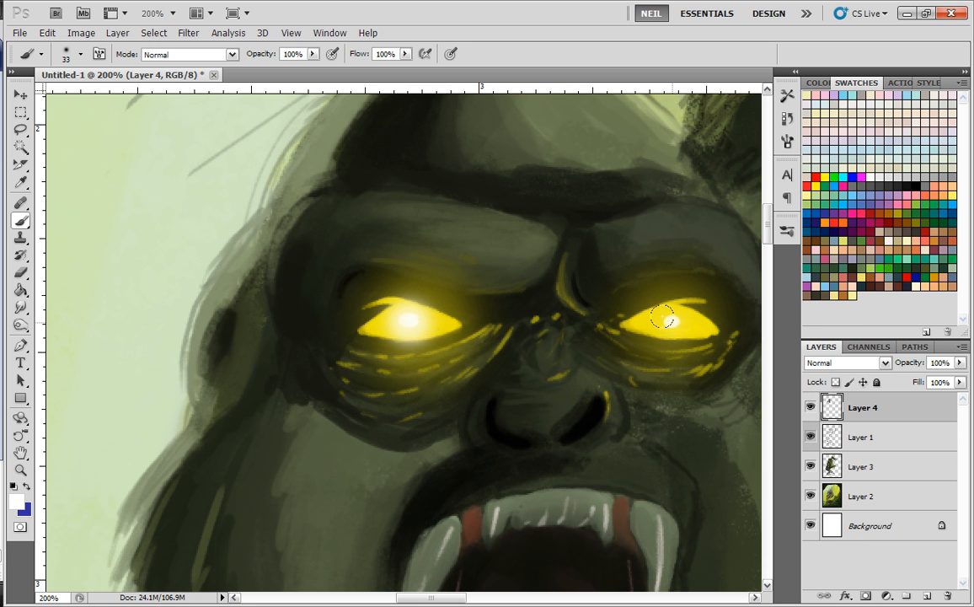
{"action": "key", "text": "ctrl+minus"}
{"action": "key", "text": "ctrl+minus"}
{"action": "key", "text": "ctrl+minus"}
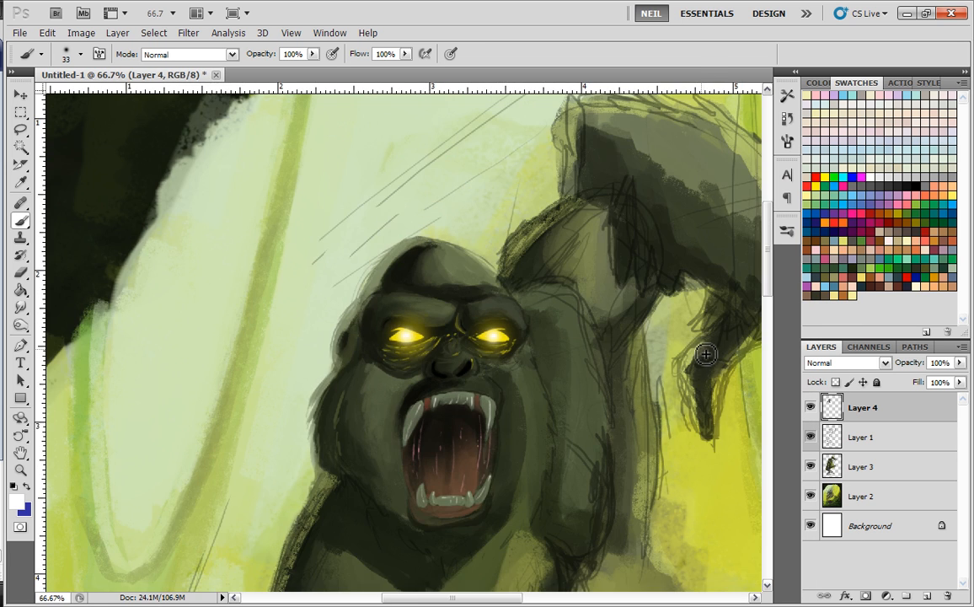
{"action": "key", "text": "ctrl+minus"}
{"action": "left_click_drag", "start_coordinate": [632, 396], "coordinate": [614, 318]}
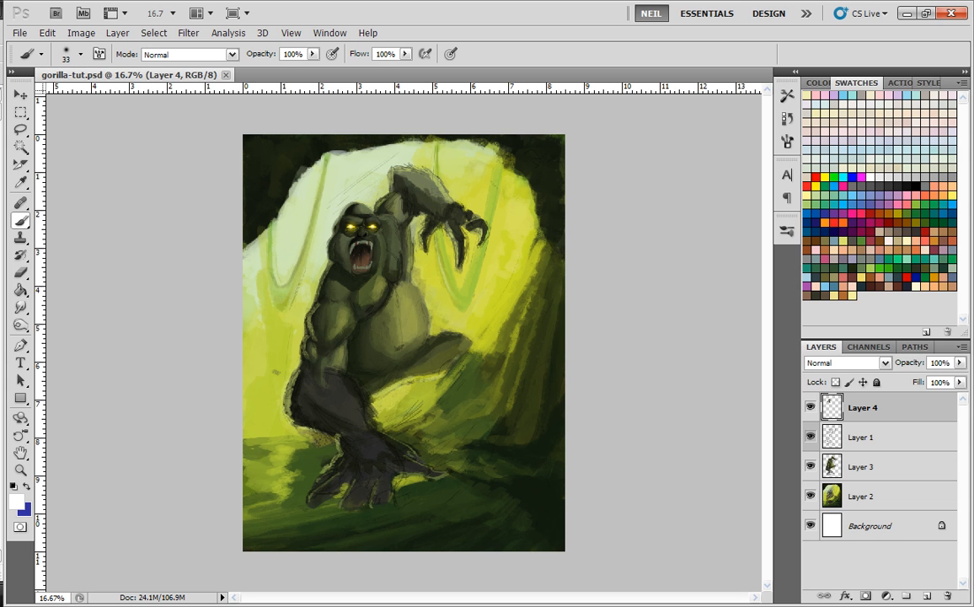
- Add a new layer directly above Layer 2 and load the SS-light-beams brush set in place of the current brushes
{"action": "left_click", "coordinate": [861, 497]}
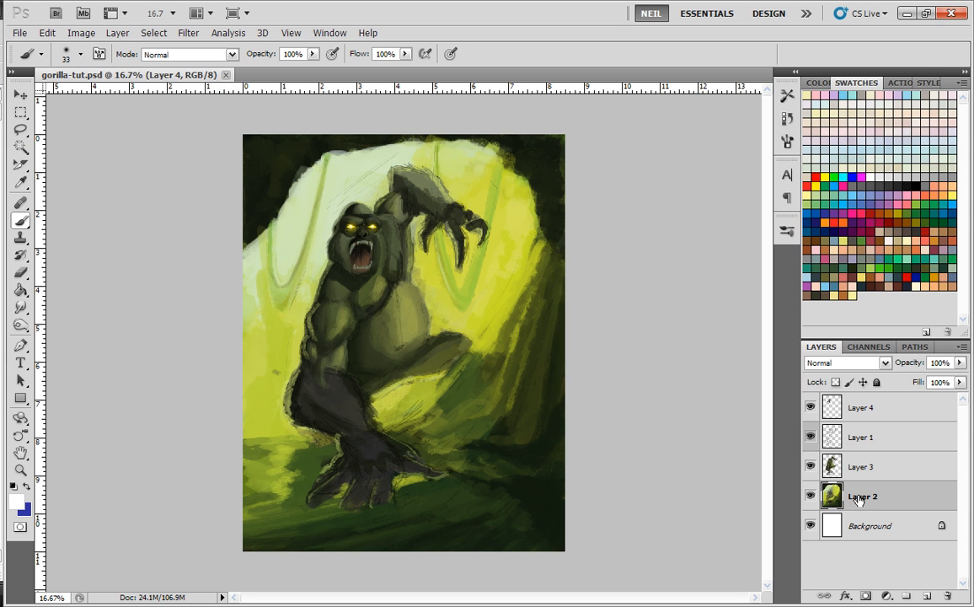
{"action": "left_click", "coordinate": [928, 596]}
{"action": "right_click", "coordinate": [353, 302]}
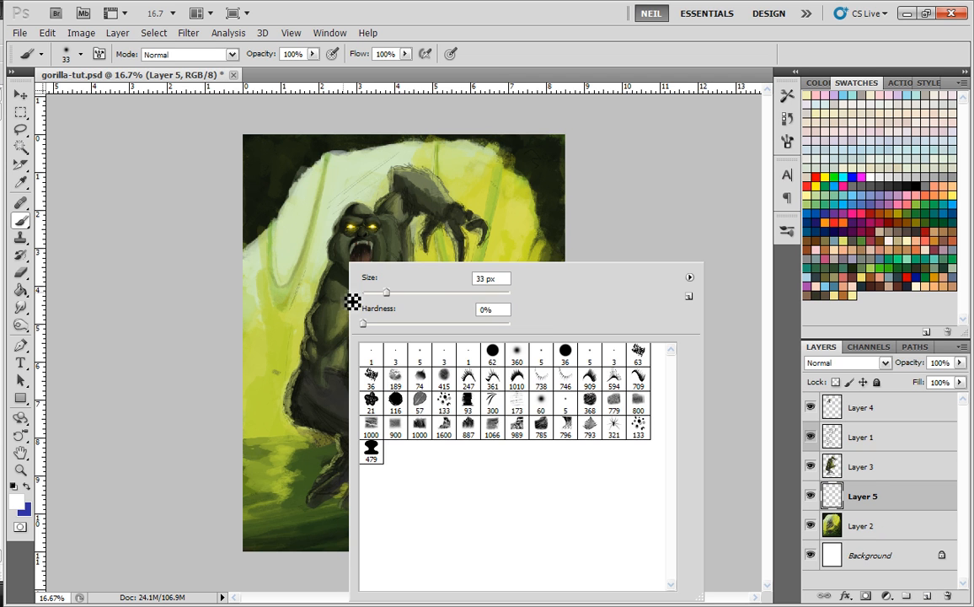
{"action": "left_click", "coordinate": [690, 277]}
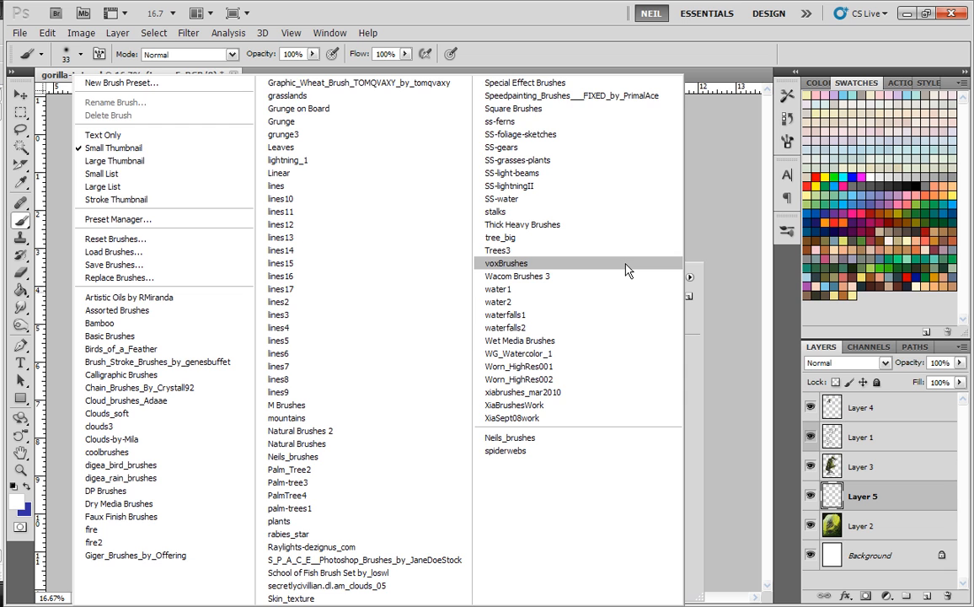
{"action": "left_click", "coordinate": [548, 172]}
{"action": "left_click", "coordinate": [434, 244]}
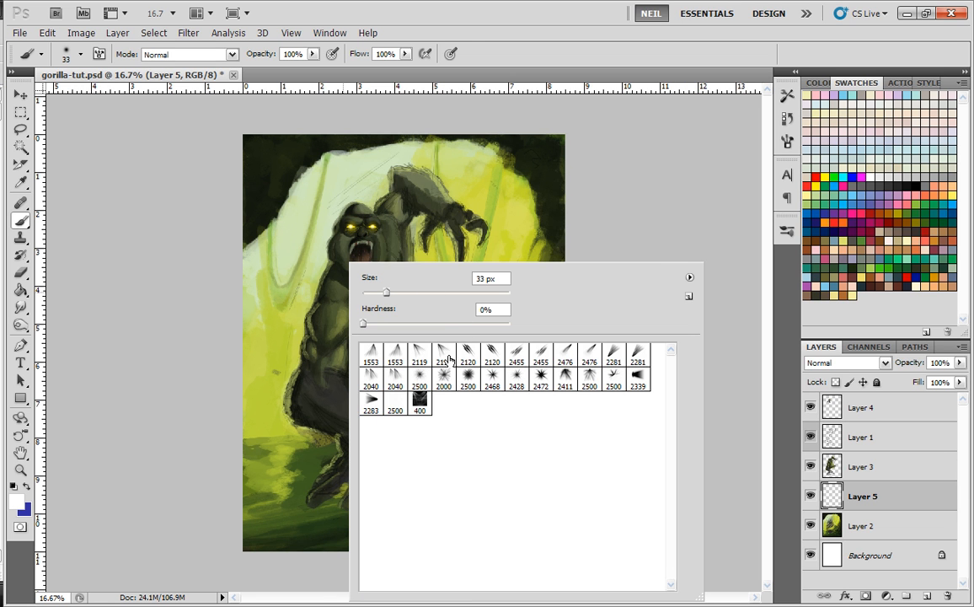
- Try a white light burst above and beside the ape's head with the 2472 px light-beam brush
{"action": "left_click", "coordinate": [443, 354]}
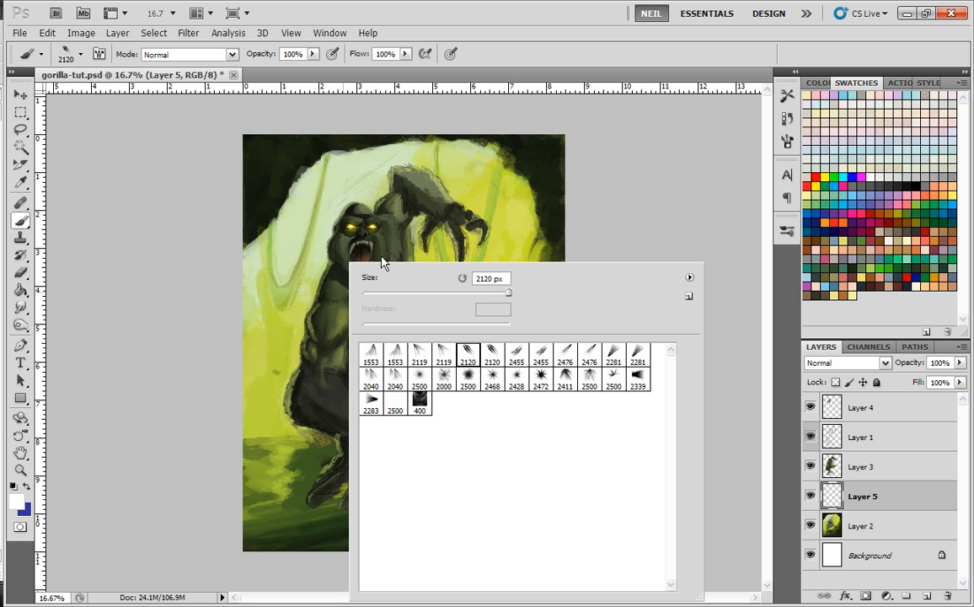
{"action": "left_click", "coordinate": [540, 378]}
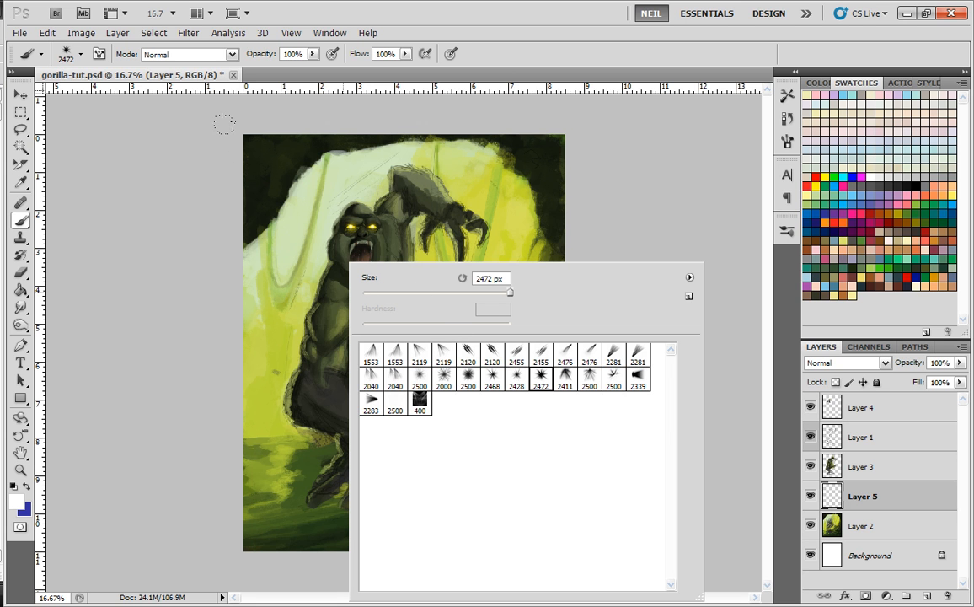
{"action": "left_click", "coordinate": [318, 183]}
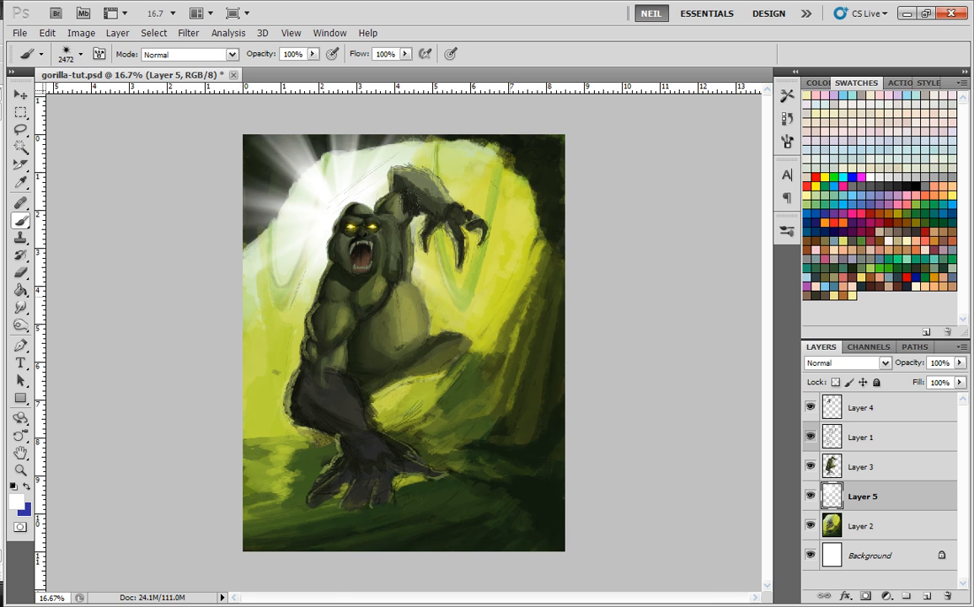
{"action": "key", "text": "ctrl+z"}
- Try pale green light bursts around the upper-left cave edge, using a colour sampled from the bright background
{"action": "left_click", "coordinate": [308, 172], "text": "alt"}
{"action": "left_click", "coordinate": [326, 192]}
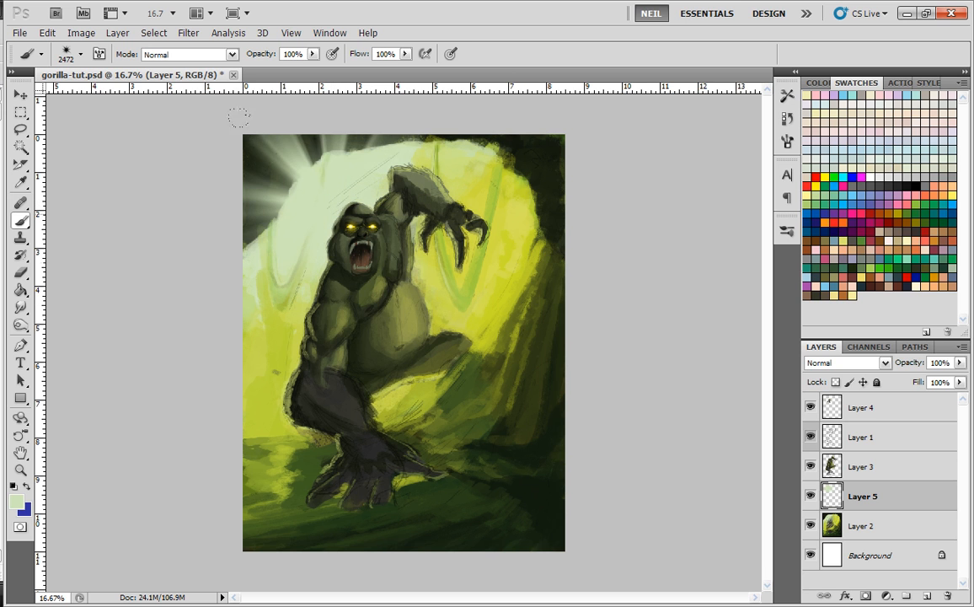
{"action": "key", "text": "ctrl+z"}
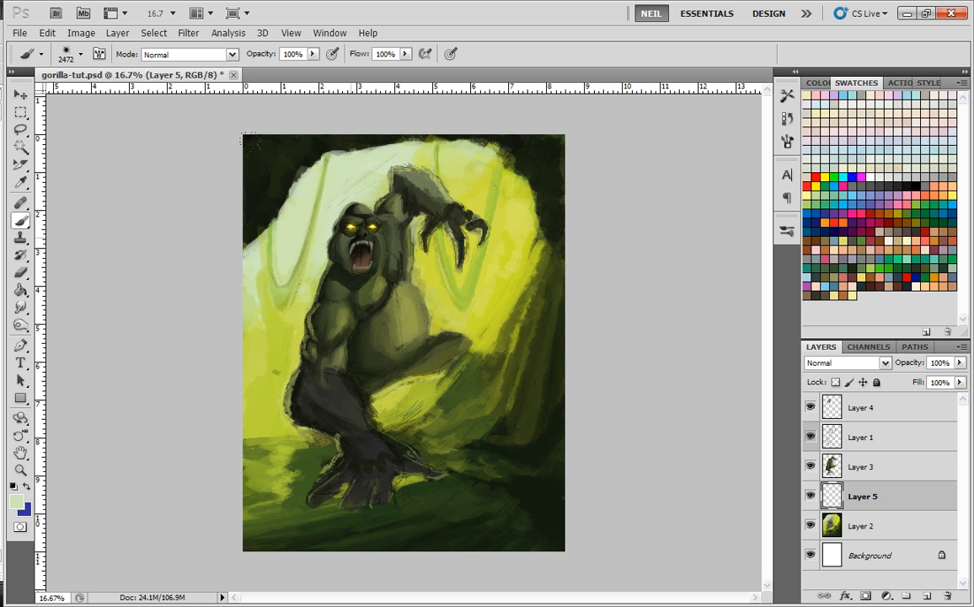
{"action": "left_click", "coordinate": [250, 140]}
{"action": "key", "text": "ctrl+z"}
{"action": "left_click", "coordinate": [244, 173]}
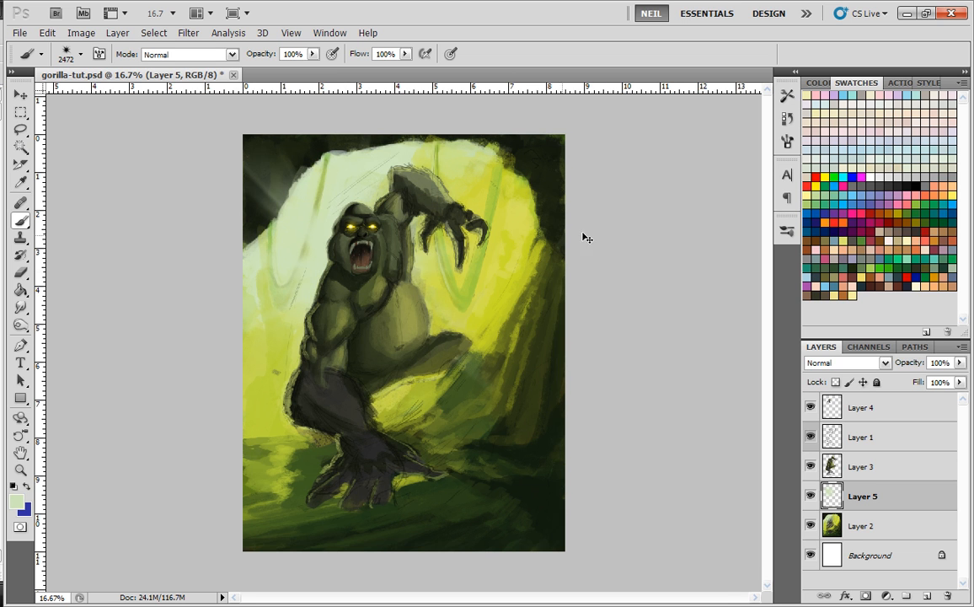
{"action": "key", "text": "ctrl+z"}
- Try pale green diagonal beams from the upper-left cave edge with the 2119 px brush enlarged to 2500 px
{"action": "right_click", "coordinate": [375, 263]}
{"action": "left_click", "coordinate": [420, 354]}
{"action": "left_click", "coordinate": [449, 346]}
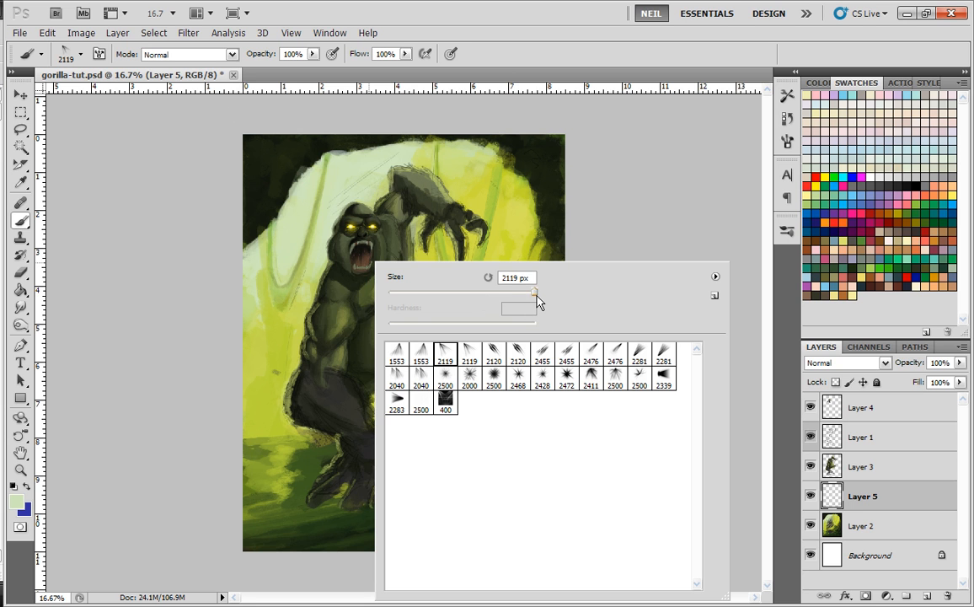
{"action": "left_click_drag", "start_coordinate": [538, 294], "coordinate": [540, 293]}
{"action": "left_click", "coordinate": [255, 140]}
{"action": "key", "text": "ctrl+z"}
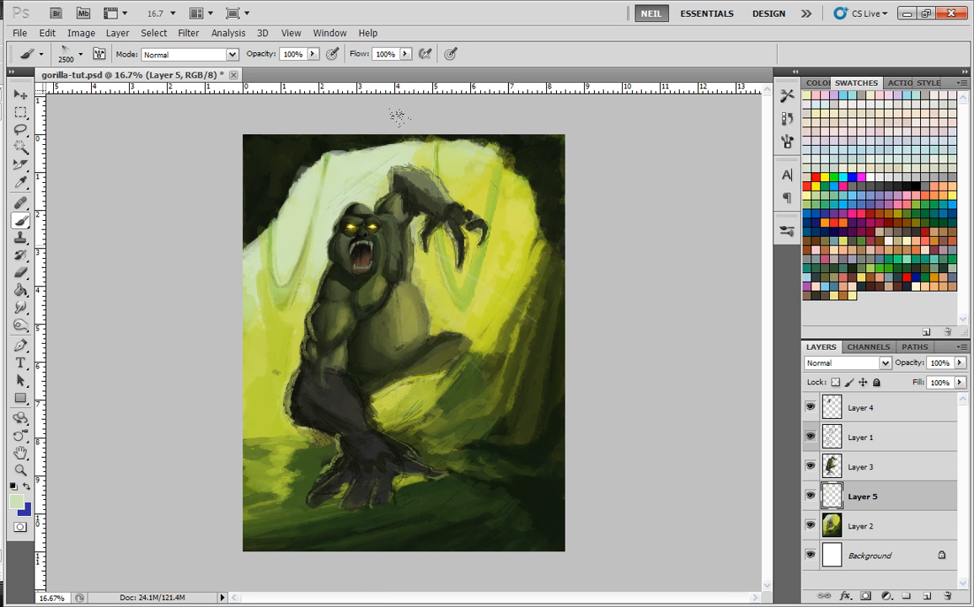
{"action": "left_click", "coordinate": [323, 149]}
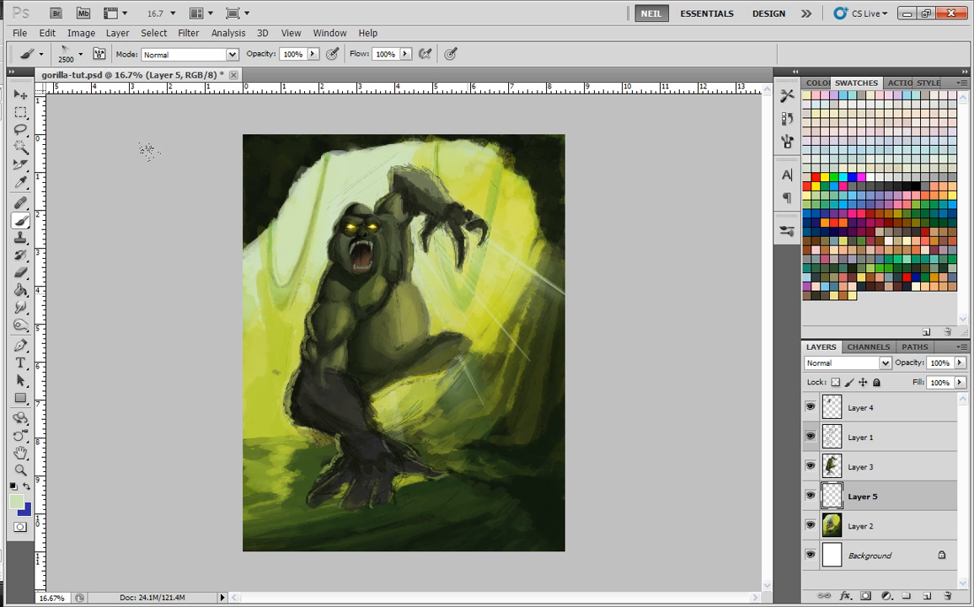
{"action": "key", "text": "ctrl+z"}
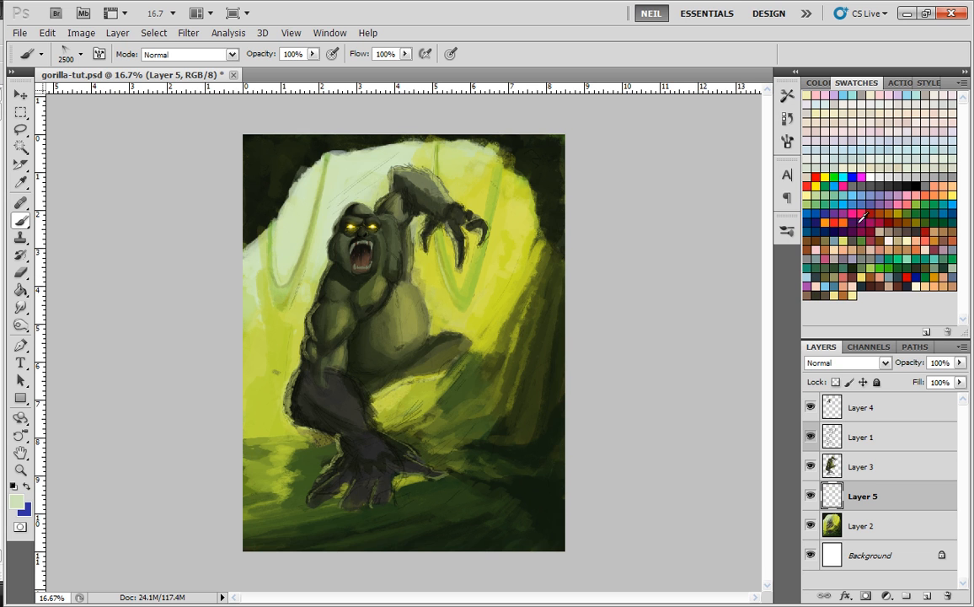
- Try white light beams at the upper-left cave edge with the 2500 px brush and the 2040 px light-beam brush
{"action": "left_click", "coordinate": [874, 176]}
{"action": "left_click", "coordinate": [316, 154]}
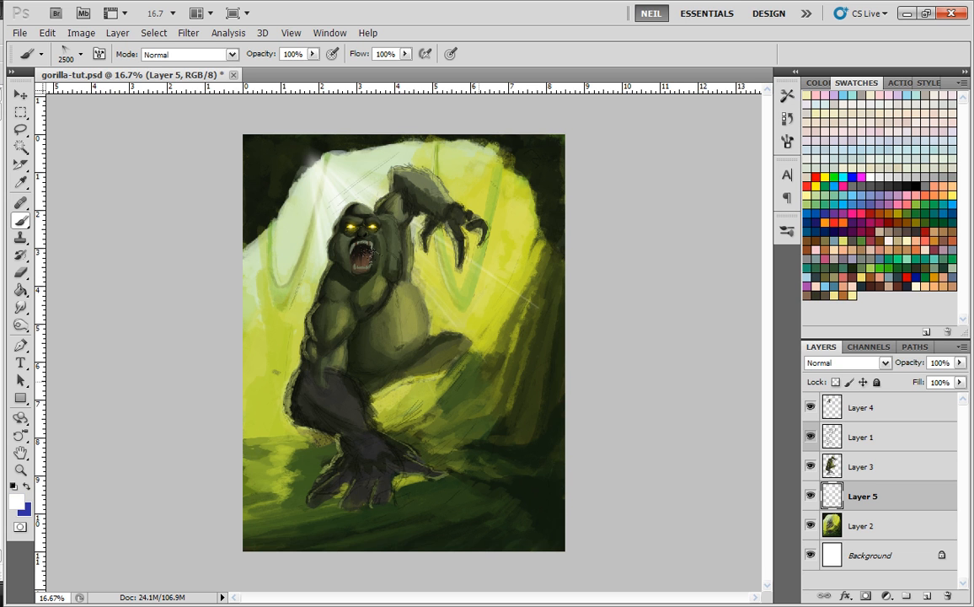
{"action": "key", "text": "ctrl+z"}
{"action": "right_click", "coordinate": [441, 370]}
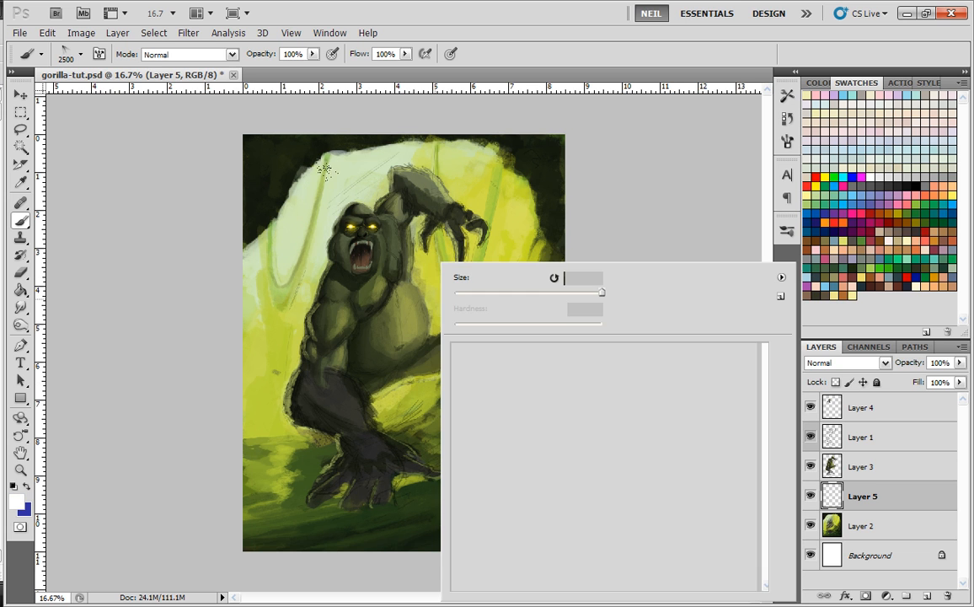
{"action": "left_click", "coordinate": [487, 376]}
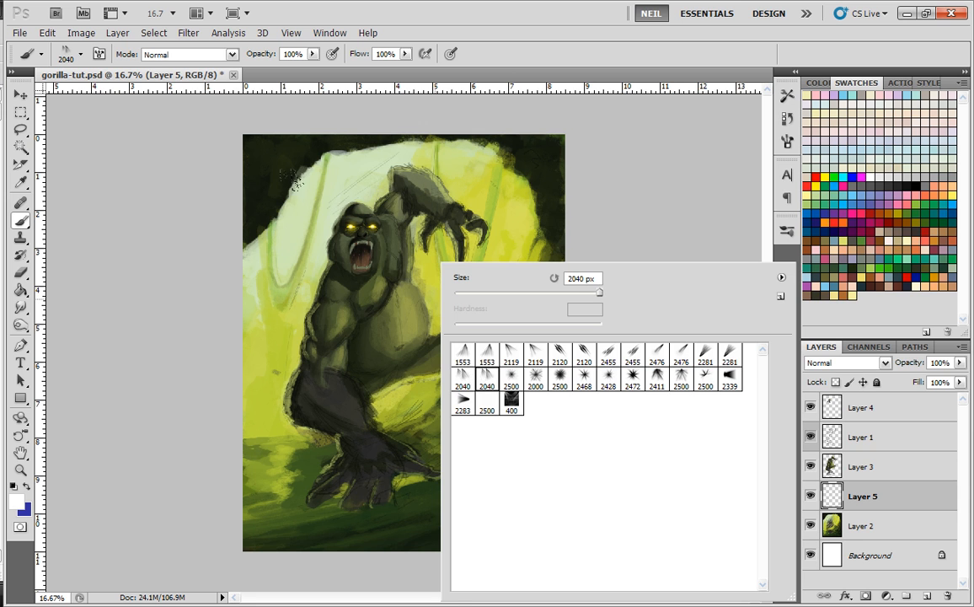
{"action": "left_click", "coordinate": [300, 179]}
{"action": "key", "text": "ctrl+z"}
- Try white starbursts at several spots above and beside the ape's head with the 2468 px light-beam brush
{"action": "right_click", "coordinate": [313, 213]}
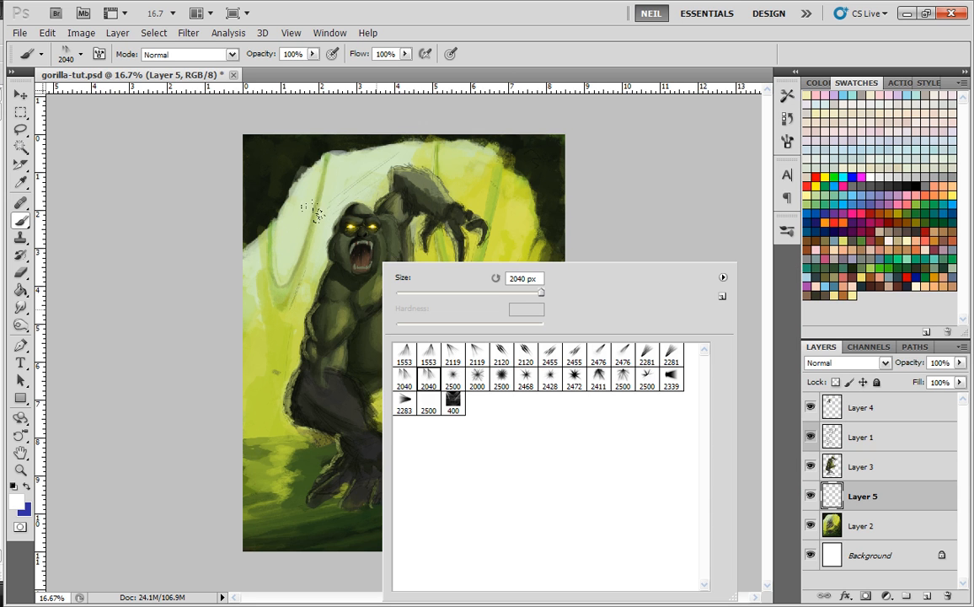
{"action": "left_click", "coordinate": [531, 386]}
{"action": "left_click", "coordinate": [540, 293]}
{"action": "key", "text": "Return"}
{"action": "left_click", "coordinate": [324, 206]}
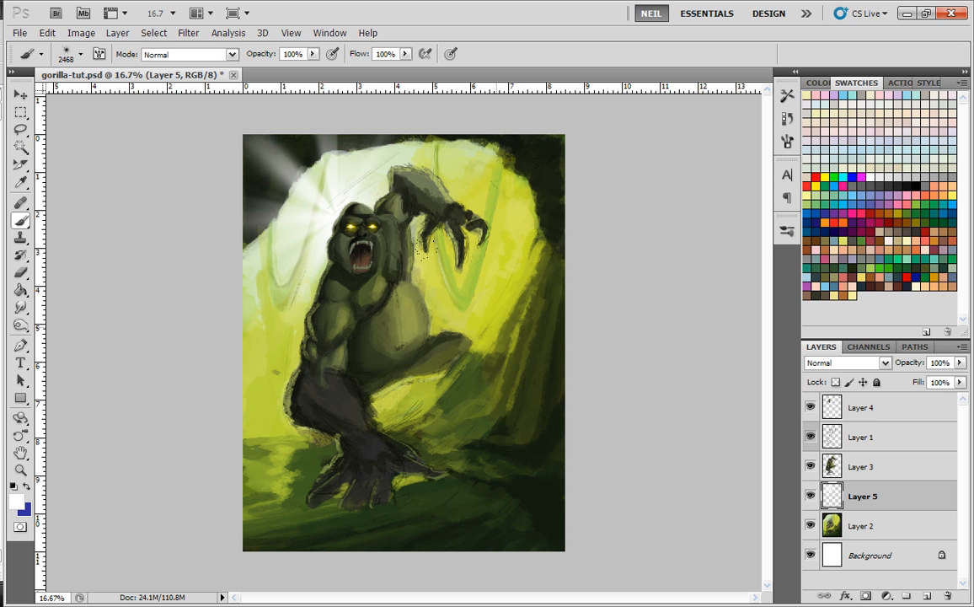
{"action": "key", "text": "ctrl+z"}
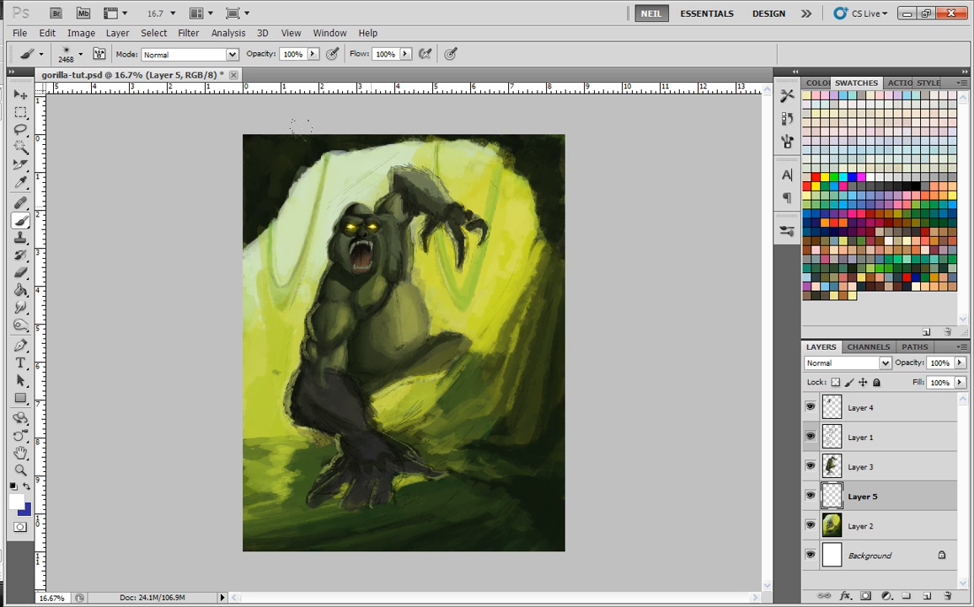
{"action": "left_click", "coordinate": [301, 126]}
{"action": "key", "text": "ctrl+z"}
{"action": "left_click", "coordinate": [308, 175]}
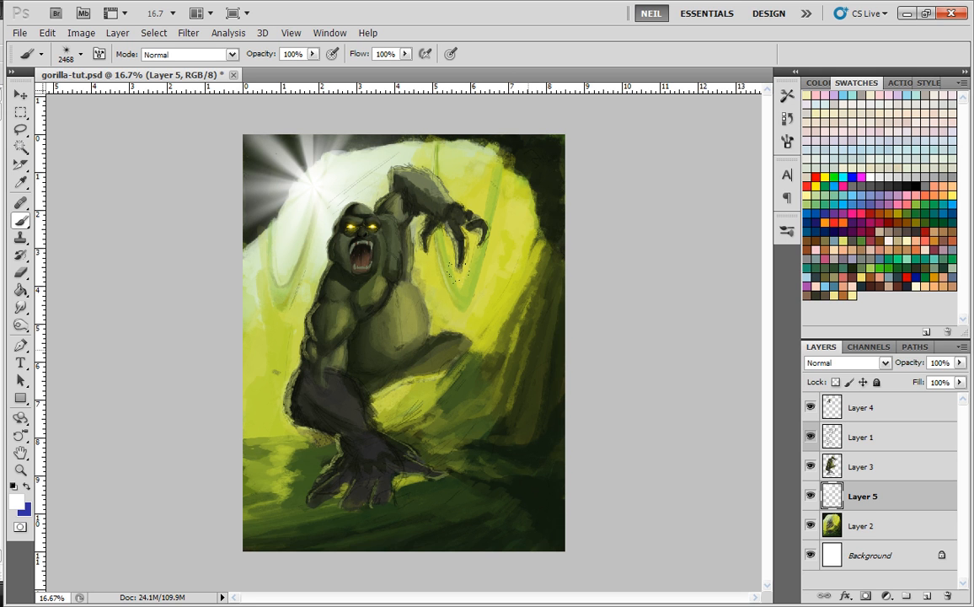
{"action": "key", "text": "ctrl+z"}
- Sample the pale green background and set a lighter tint of it as the foreground colour
{"action": "left_click", "coordinate": [366, 191], "text": "alt"}
{"action": "left_click", "coordinate": [16, 502]}
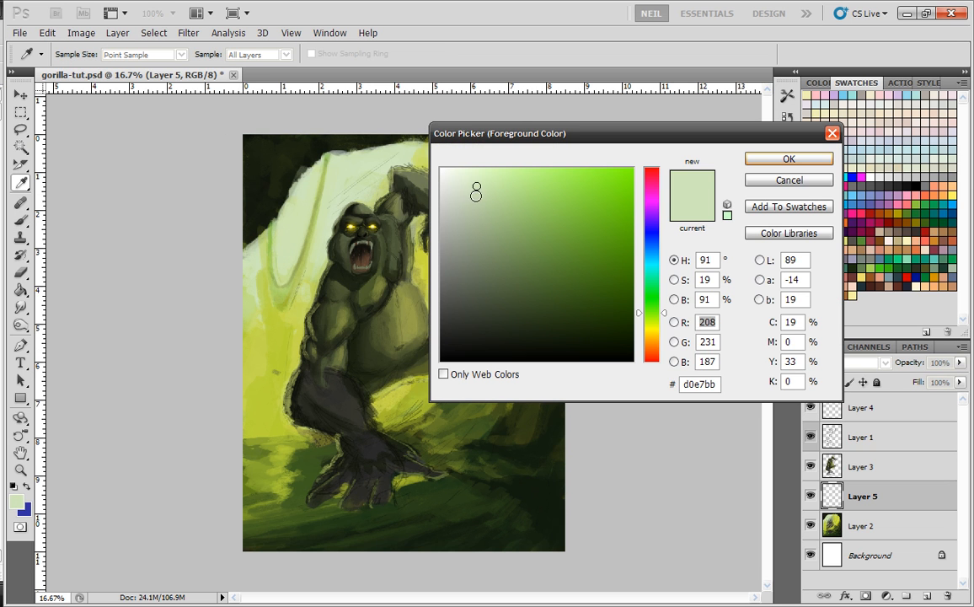
{"action": "left_click", "coordinate": [414, 165]}
{"action": "left_click", "coordinate": [805, 160]}
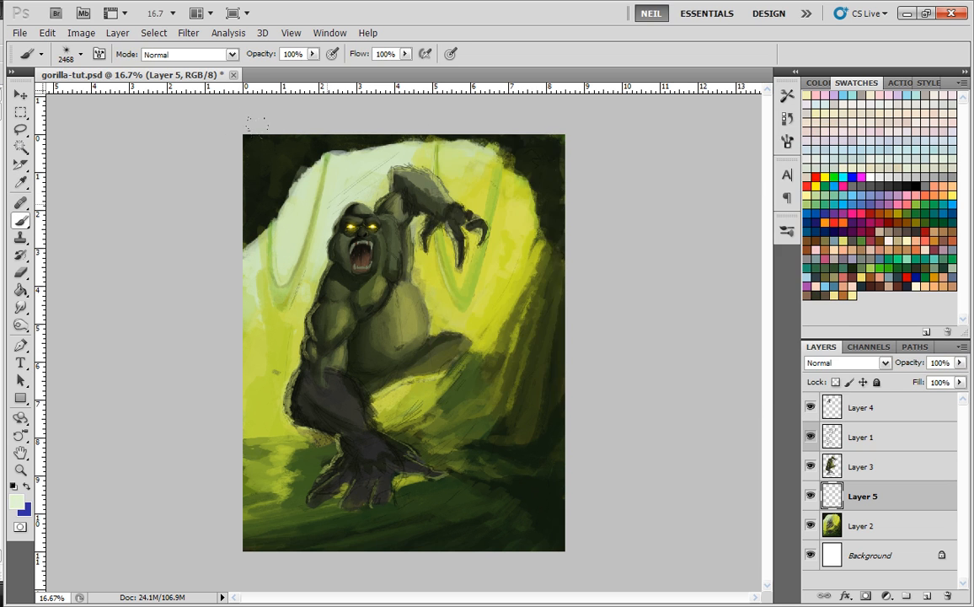
- Try very pale green bursts at the painting's upper-left corner and below the raised hand with the 2468 and 2472 px brushes
{"action": "left_click", "coordinate": [245, 115]}
{"action": "key", "text": "ctrl+z"}
{"action": "right_click", "coordinate": [416, 264]}
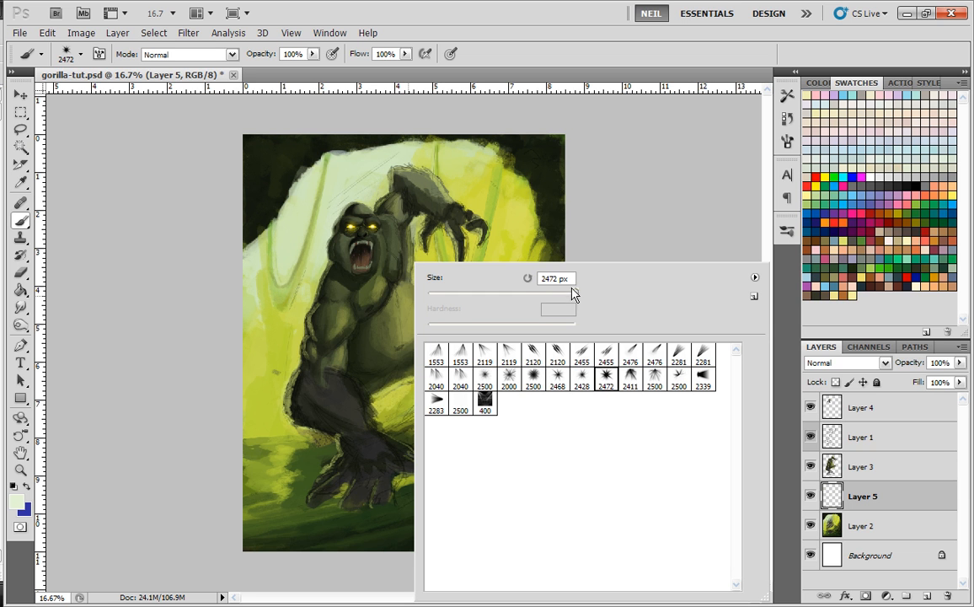
{"action": "left_click", "coordinate": [230, 109]}
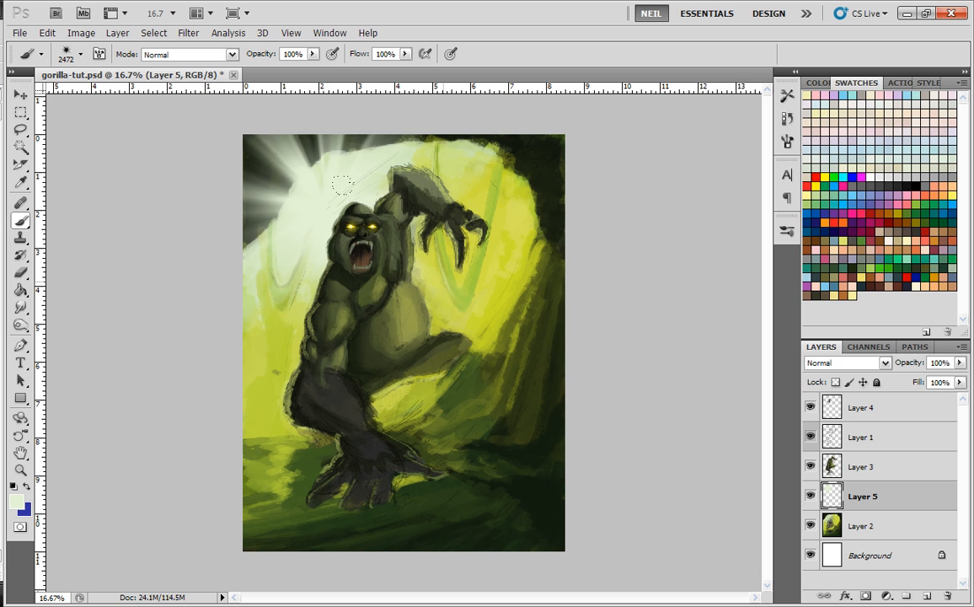
{"action": "key", "text": "ctrl+z"}
{"action": "left_click", "coordinate": [412, 249]}
{"action": "key", "text": "ctrl+z"}
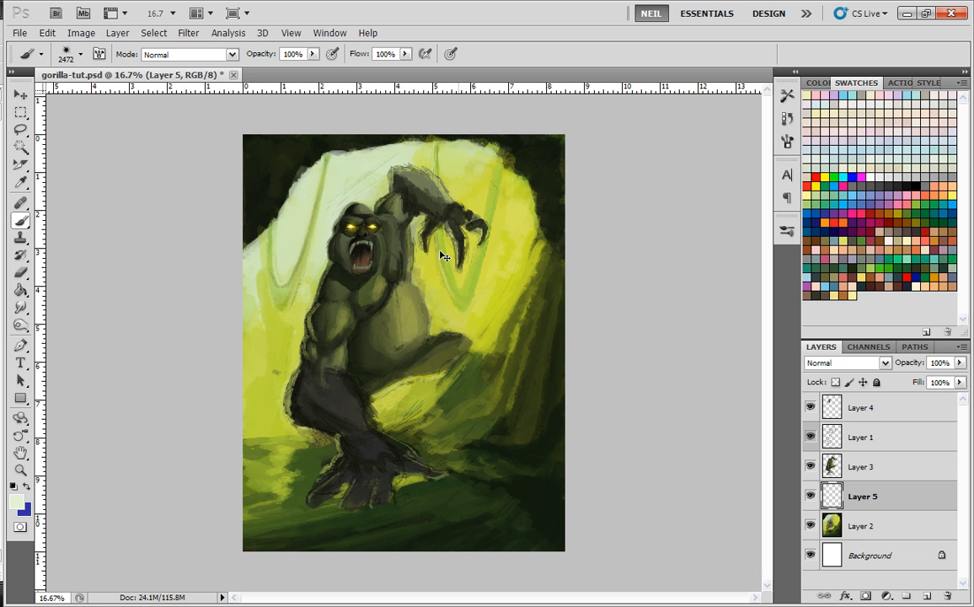
{"action": "left_click", "coordinate": [445, 256]}
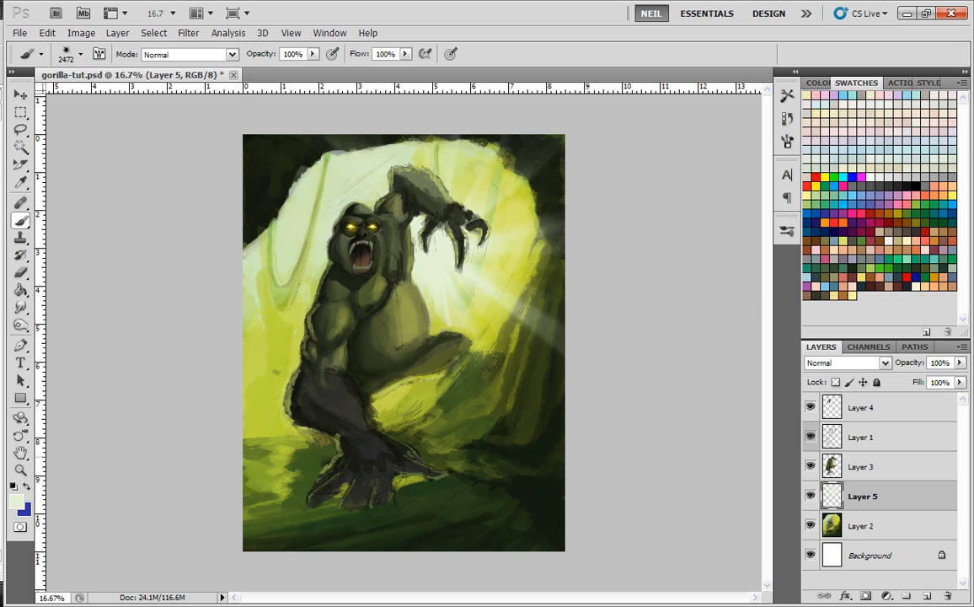
{"action": "key", "text": "ctrl+z"}
- Stamp fine pale green light rays radiating from the painting's upper-left corner with the 2000 px light-beam brush
{"action": "right_click", "coordinate": [487, 360]}
{"action": "left_click", "coordinate": [509, 386]}
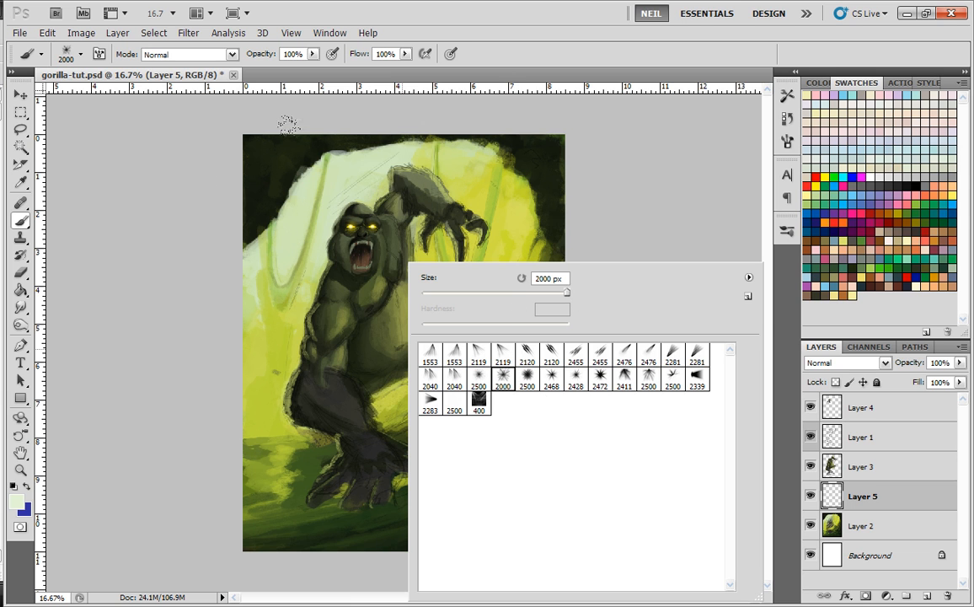
{"action": "left_click", "coordinate": [224, 98]}
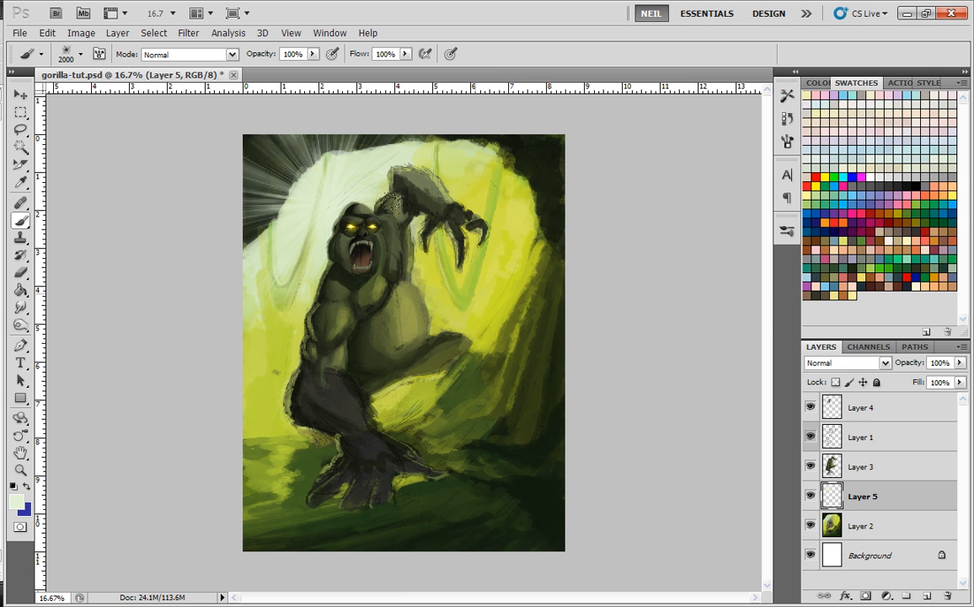
{"action": "key", "text": "ctrl+z"}
{"action": "left_click", "coordinate": [247, 130]}
{"action": "left_click", "coordinate": [247, 130]}
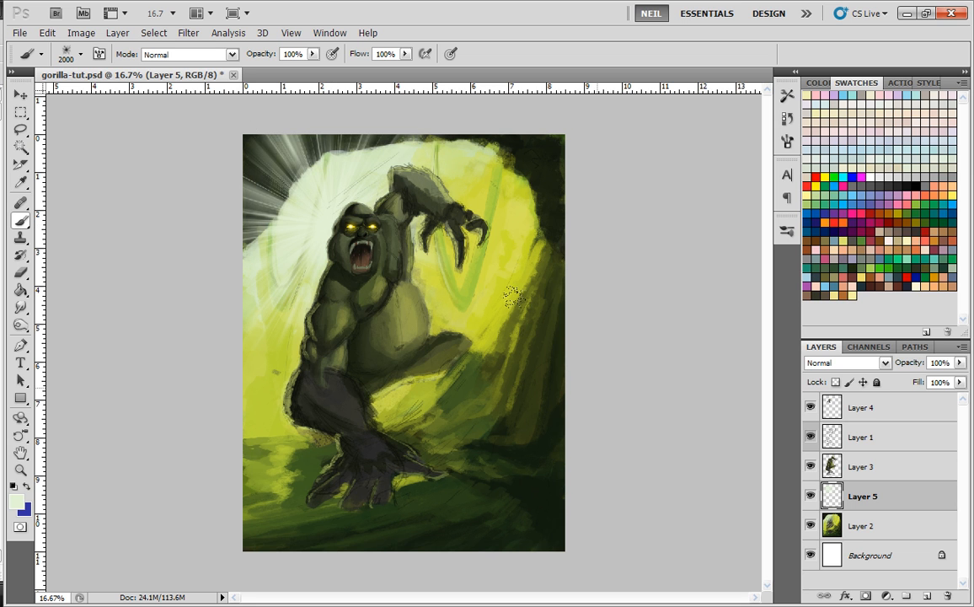
- Undo the corner light rays and try a pale green burst at the painting's upper-left corner with the 2500 px light-beam brush
{"action": "key", "text": "ctrl+alt+z"}
{"action": "key", "text": "ctrl+alt+z"}
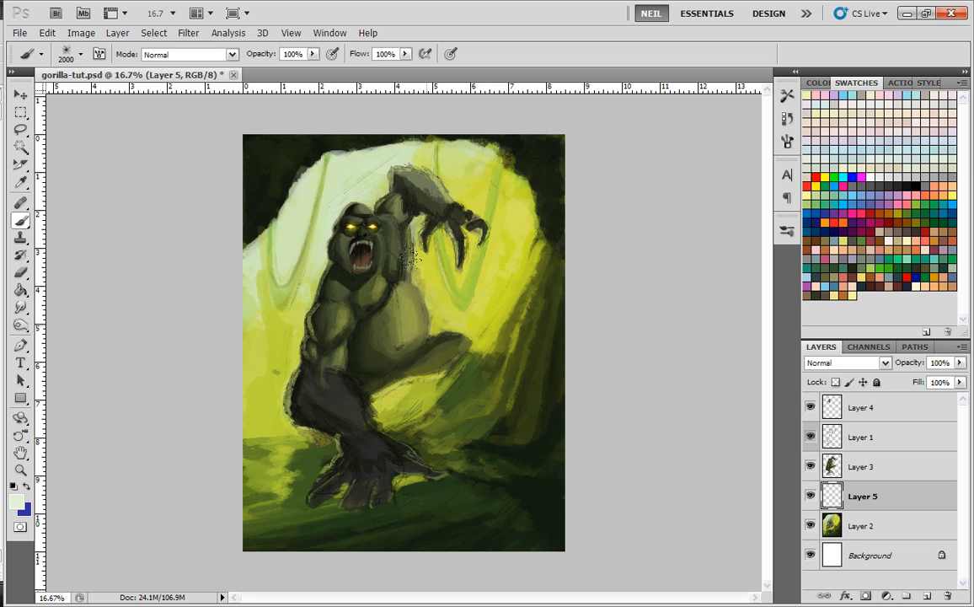
{"action": "right_click", "coordinate": [280, 175]}
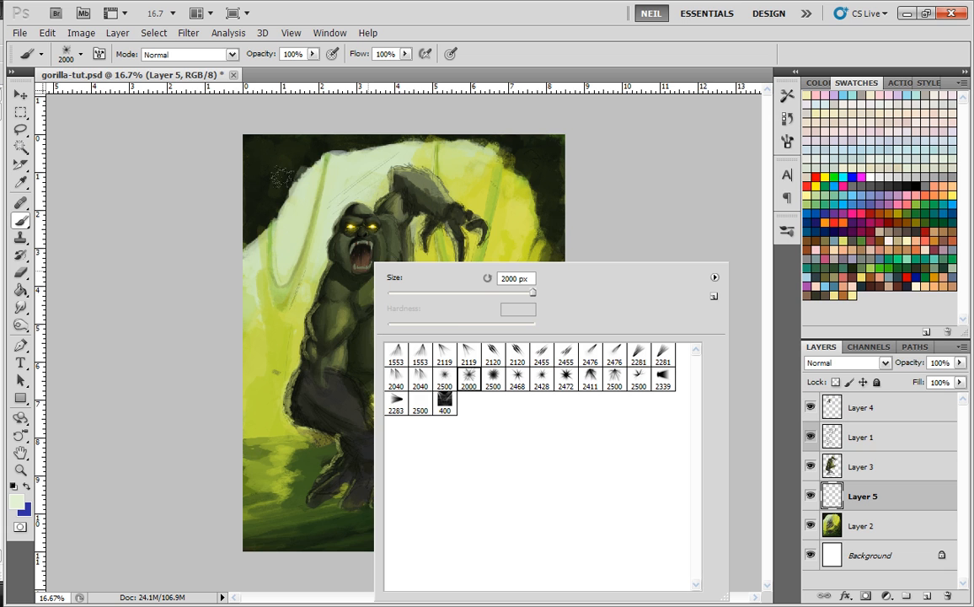
{"action": "left_click", "coordinate": [444, 376]}
{"action": "left_click", "coordinate": [242, 137]}
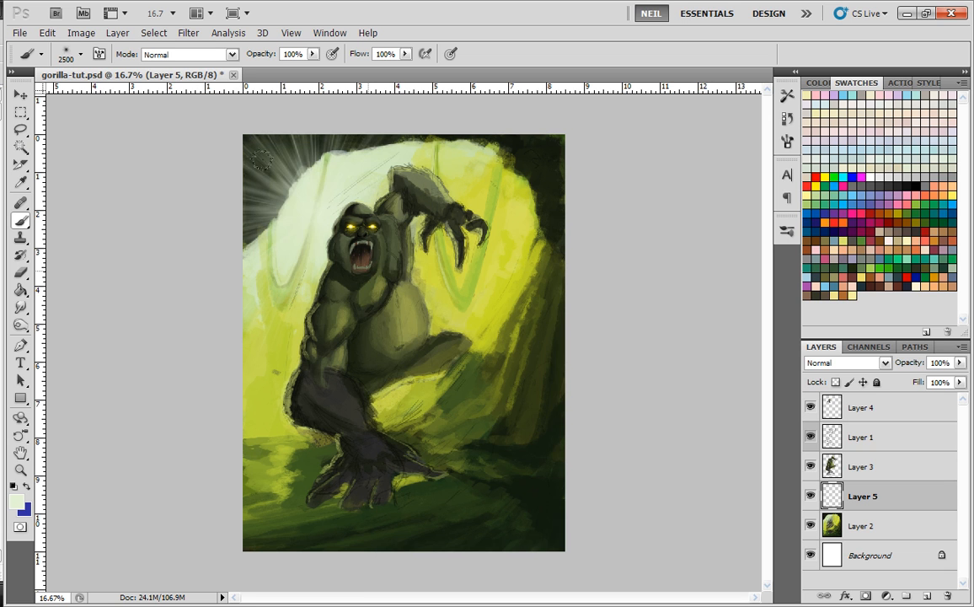
{"action": "key", "text": "ctrl+z"}
- Stamp pale green light beams across the background with the 2411 px light-beam brush and merge Layer 5 down into Layer 2
{"action": "right_click", "coordinate": [363, 261]}
{"action": "left_click", "coordinate": [581, 378]}
{"action": "left_click", "coordinate": [334, 165]}
{"action": "key", "text": "ctrl+z"}
{"action": "left_click", "coordinate": [375, 291]}
{"action": "left_click", "coordinate": [379, 291]}
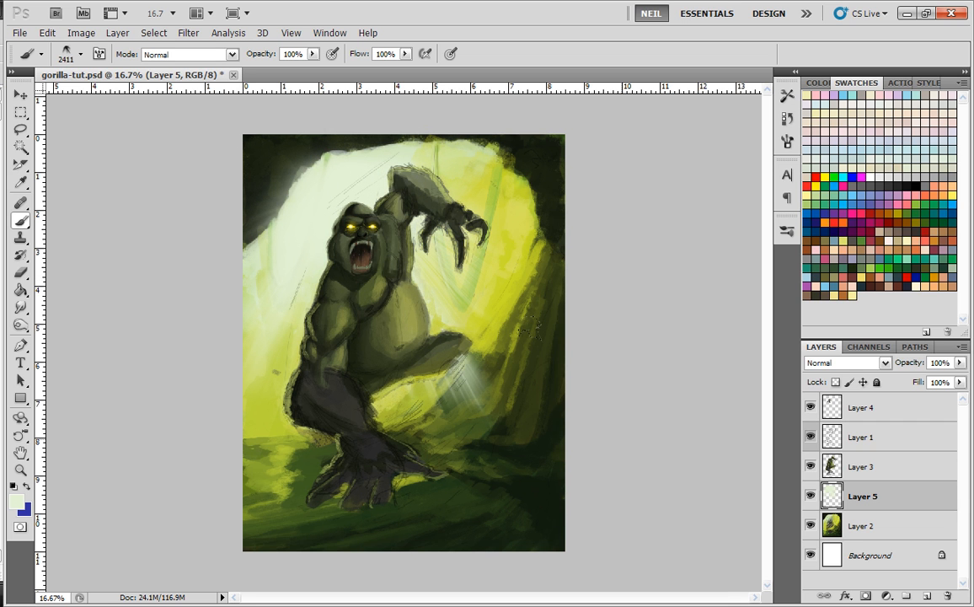
{"action": "left_click", "coordinate": [475, 240]}
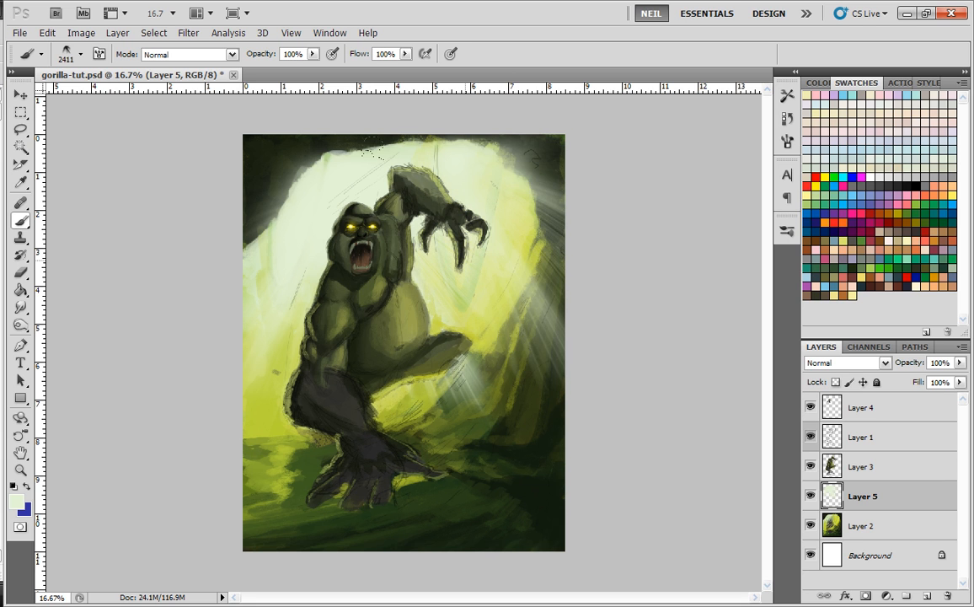
{"action": "key", "text": "ctrl+z"}
{"action": "key", "text": "ctrl+z"}
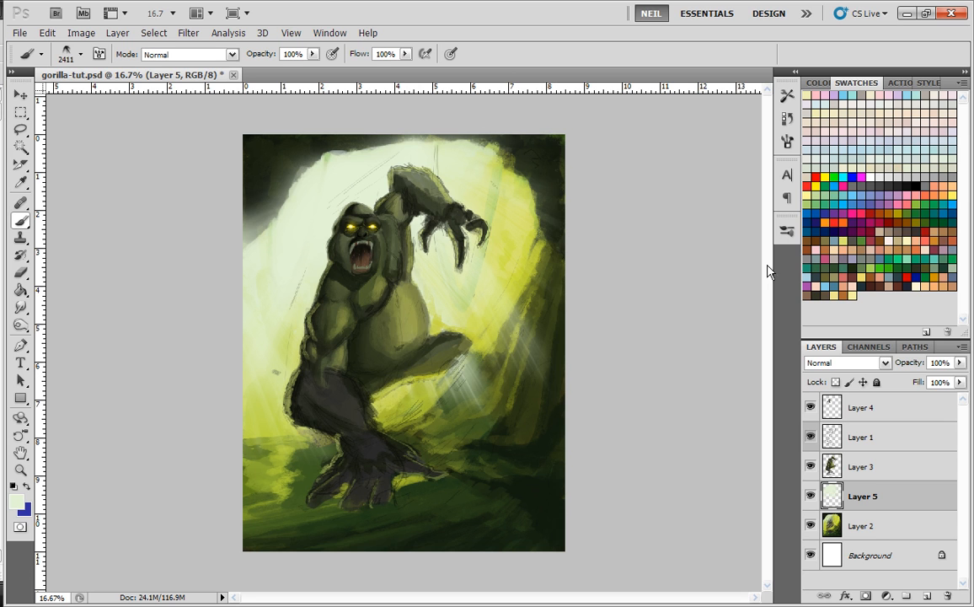
{"action": "left_click", "coordinate": [961, 346]}
{"action": "left_click", "coordinate": [842, 508]}
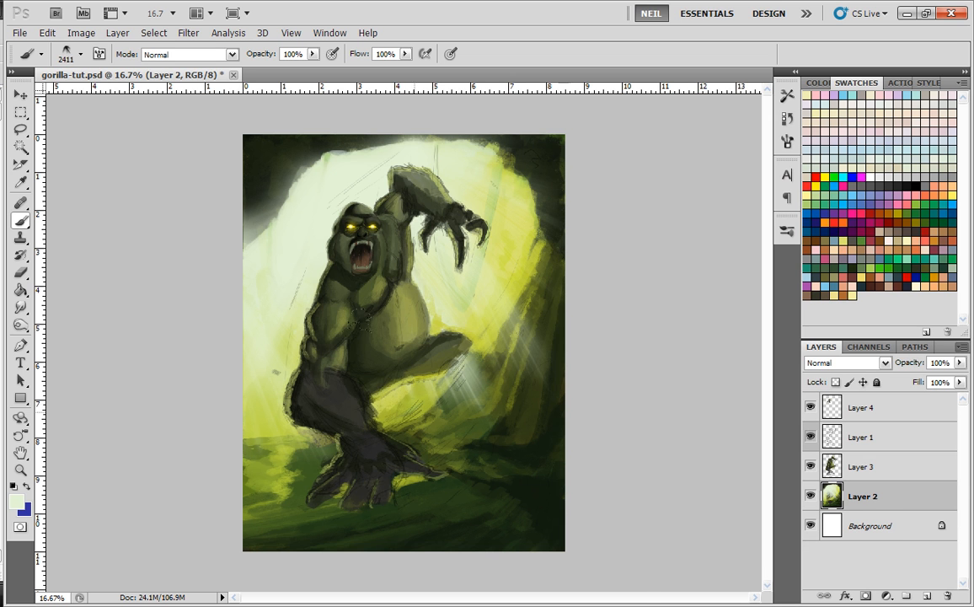
- Load the Neils_brushes set and choose the 36 px textured brush, resized to 49 px
{"action": "right_click", "coordinate": [278, 248]}
{"action": "left_click", "coordinate": [634, 280]}
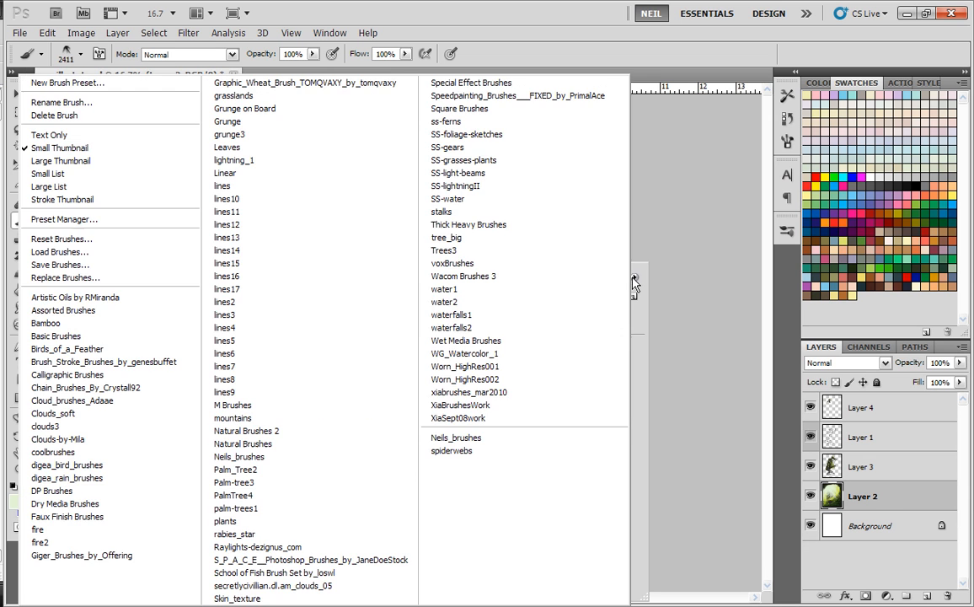
{"action": "left_click", "coordinate": [474, 437]}
{"action": "key", "text": "Return"}
{"action": "left_click", "coordinate": [316, 377]}
{"action": "left_click_drag", "start_coordinate": [334, 294], "coordinate": [345, 294]}
{"action": "left_click", "coordinate": [292, 240]}
- Repaint the looping vine beside the ape's head in yellow-green with the 49 px brush on Layer 2
{"action": "key", "text": "ctrl+plus"}
{"action": "key", "text": "ctrl+plus"}
{"action": "left_click_drag", "start_coordinate": [328, 337], "coordinate": [403, 397]}
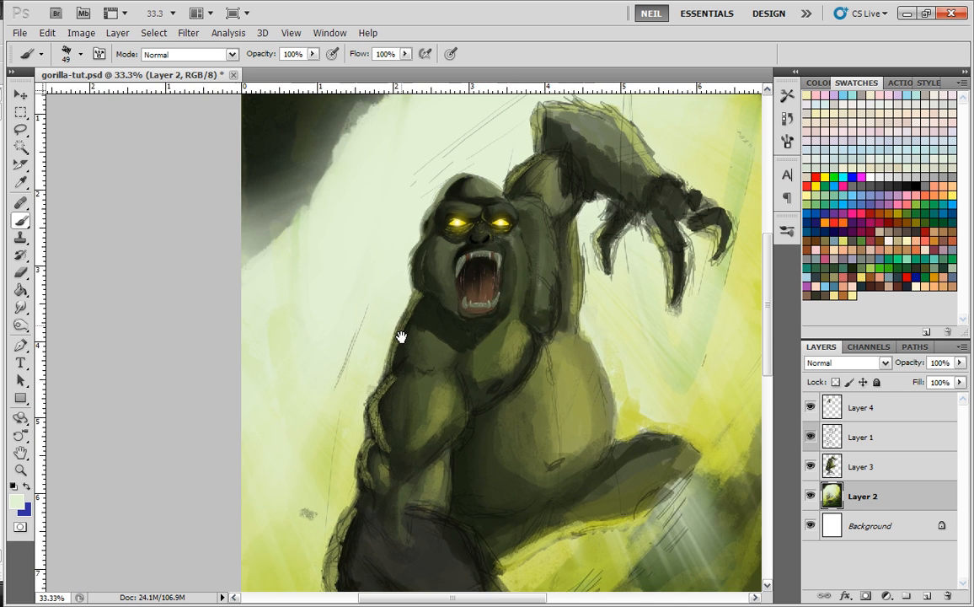
{"action": "left_click", "coordinate": [336, 443], "text": "alt"}
{"action": "mouse_move", "coordinate": [297, 222]}
{"action": "left_mouse_down"}
{"action": "mouse_move", "coordinate": [371, 311]}
{"action": "mouse_move", "coordinate": [406, 100]}
{"action": "left_mouse_up"}
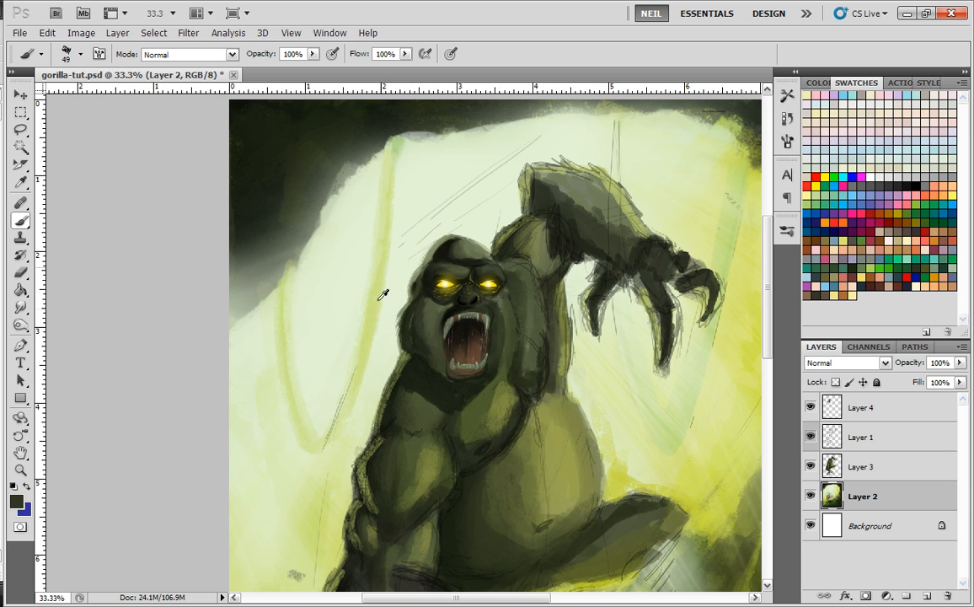
- Reduce the brush to 29 px and refine the looping vine's edges with sampled pale green and yellow-green
{"action": "right_click", "coordinate": [387, 291]}
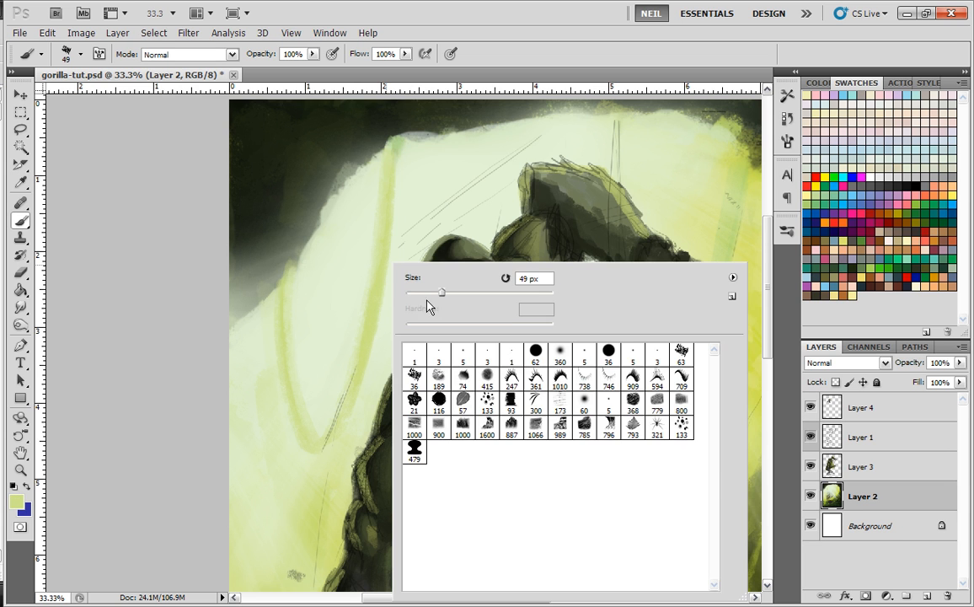
{"action": "left_click", "coordinate": [399, 178]}
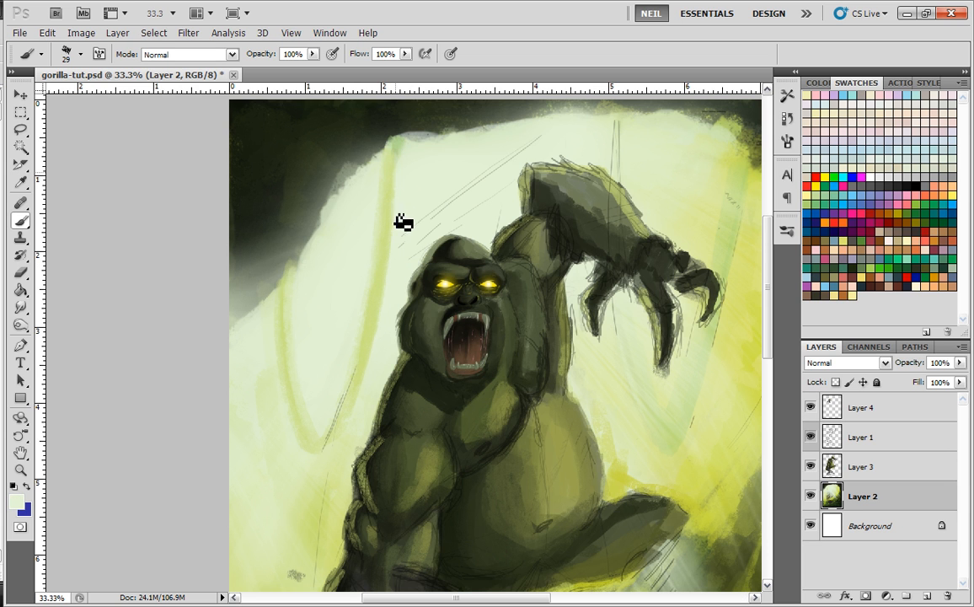
{"action": "left_click_drag", "start_coordinate": [344, 437], "coordinate": [284, 292]}
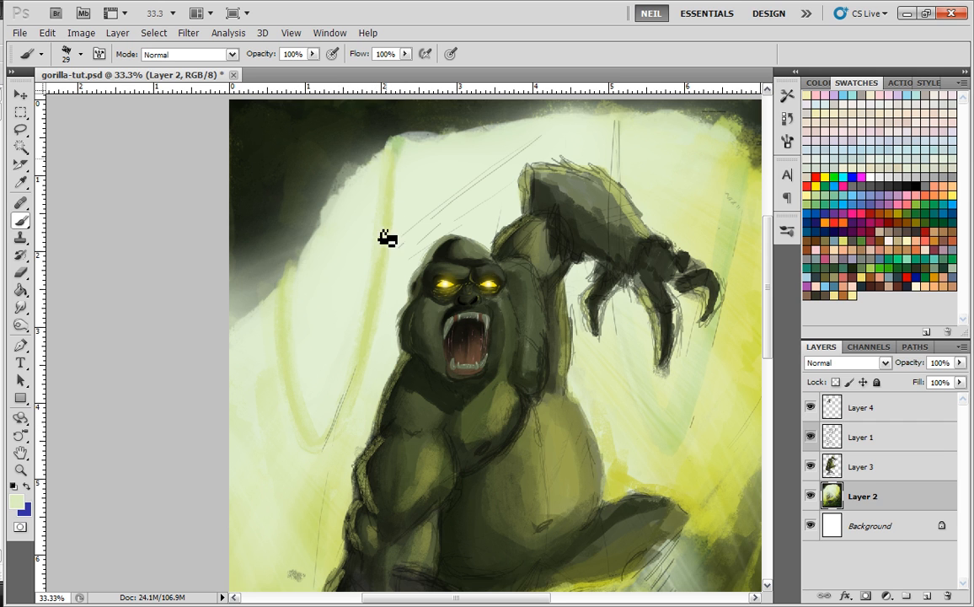
{"action": "key", "text": "ctrl+plus"}
{"action": "key", "text": "ctrl+plus"}
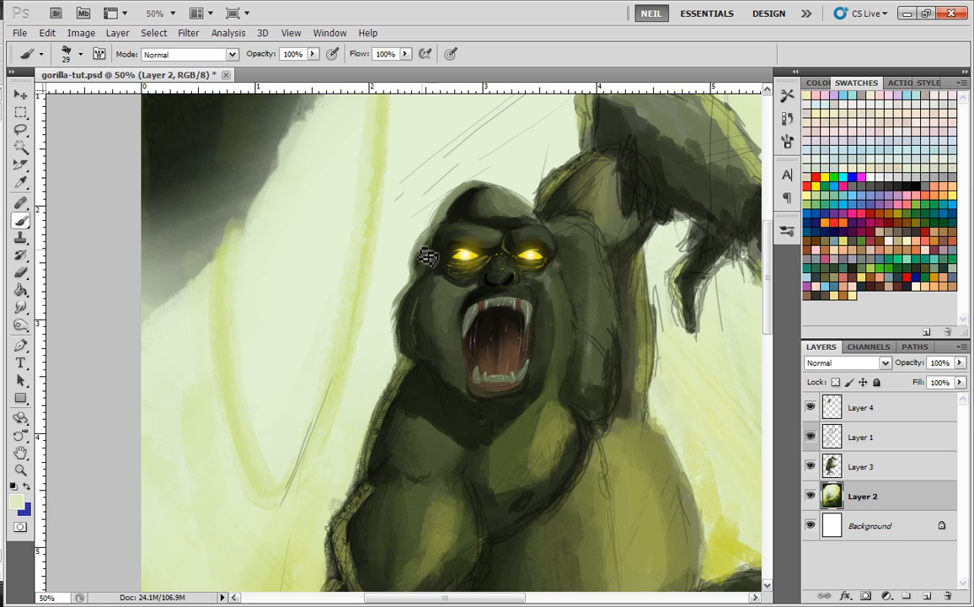
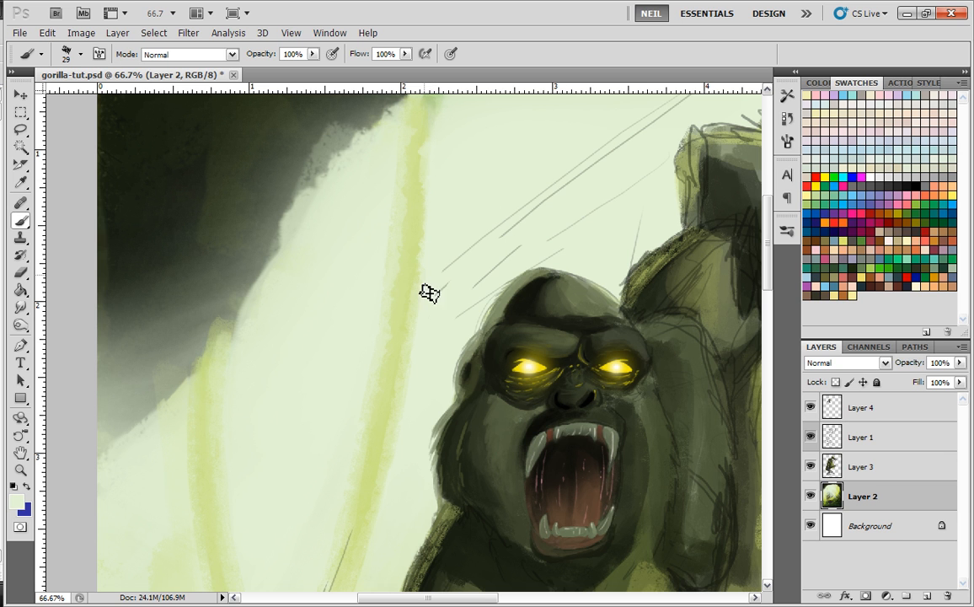
{"action": "left_click_drag", "start_coordinate": [411, 345], "coordinate": [447, 169]}
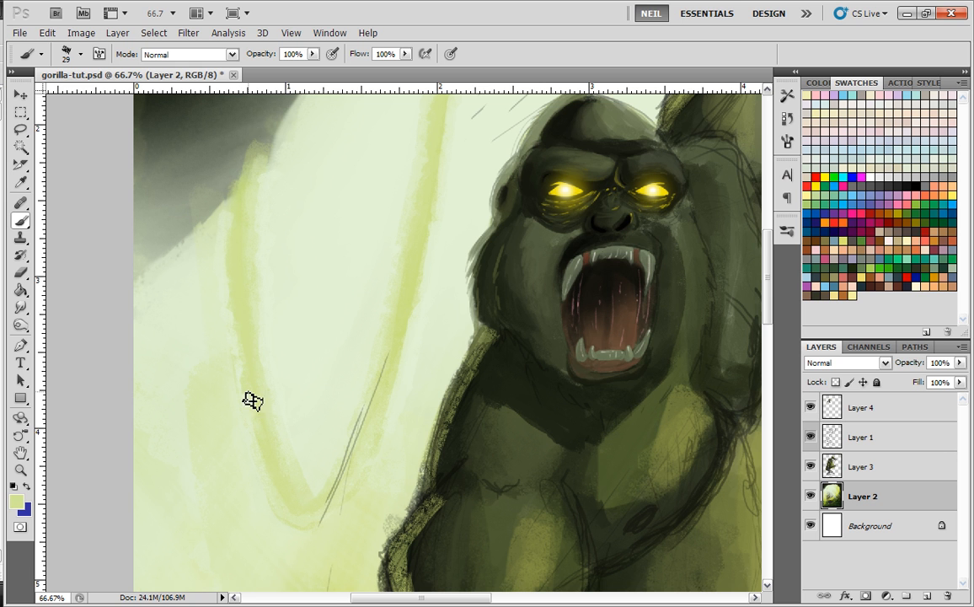
{"action": "key", "text": "ctrl+minus"}
{"action": "key", "text": "ctrl+minus"}
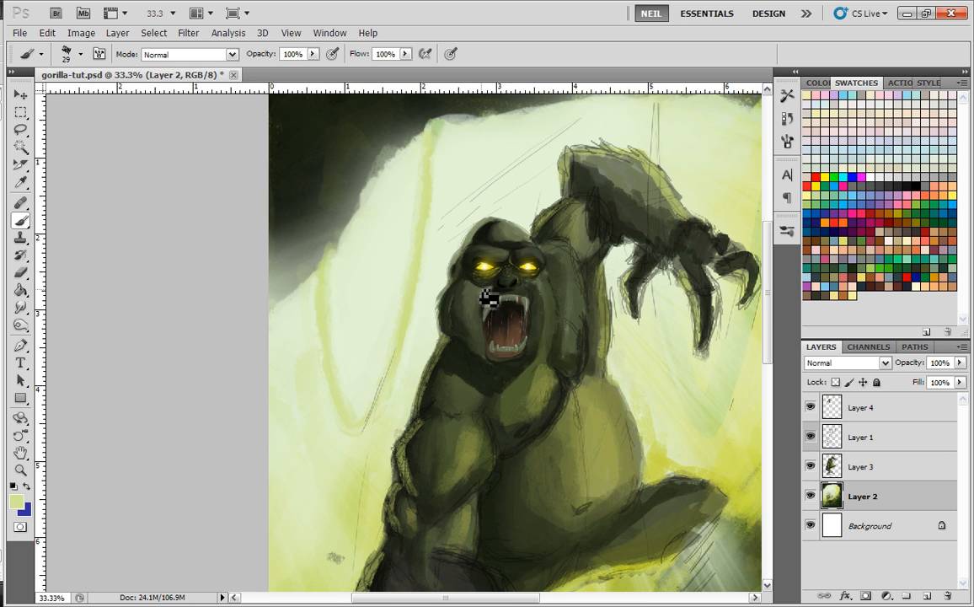
{"action": "key", "text": "ctrl+minus"}
{"action": "key", "text": "ctrl+plus"}
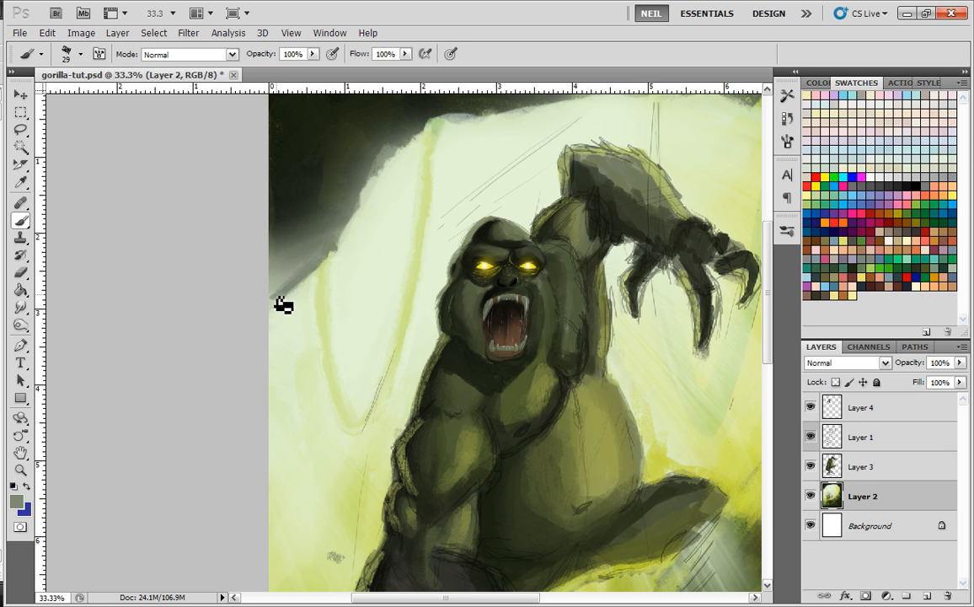
- Paint ragged leaves hanging from the cave's upper-left edge in sampled grey and dark greens
{"action": "scroll", "coordinate": [359, 241], "scroll_direction": "up", "scroll_amount": 3}
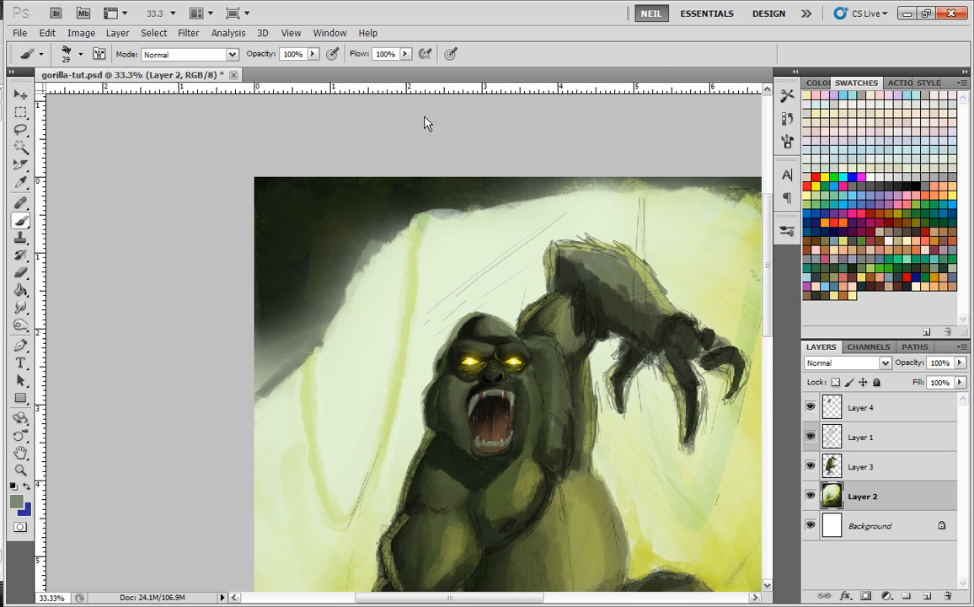
{"action": "left_click_drag", "start_coordinate": [376, 262], "coordinate": [368, 276]}
{"action": "mouse_move", "coordinate": [396, 300]}
{"action": "left_mouse_down"}
{"action": "mouse_move", "coordinate": [361, 313]}
{"action": "mouse_move", "coordinate": [357, 280]}
{"action": "mouse_move", "coordinate": [350, 356]}
{"action": "left_mouse_up"}
{"action": "left_click", "coordinate": [355, 240], "text": "alt"}
{"action": "mouse_move", "coordinate": [361, 267]}
{"action": "left_mouse_down"}
{"action": "mouse_move", "coordinate": [358, 257]}
{"action": "mouse_move", "coordinate": [348, 351]}
{"action": "mouse_move", "coordinate": [355, 299]}
{"action": "mouse_move", "coordinate": [374, 305]}
{"action": "mouse_move", "coordinate": [378, 332]}
{"action": "mouse_move", "coordinate": [379, 269]}
{"action": "mouse_move", "coordinate": [374, 315]}
{"action": "left_mouse_up"}
{"action": "left_click", "coordinate": [357, 281], "text": "alt"}
{"action": "left_click", "coordinate": [368, 271], "text": "alt"}
{"action": "left_click", "coordinate": [369, 261], "text": "alt"}
{"action": "mouse_move", "coordinate": [369, 261]}
{"action": "left_mouse_down"}
{"action": "mouse_move", "coordinate": [372, 307]}
{"action": "mouse_move", "coordinate": [378, 259]}
{"action": "mouse_move", "coordinate": [372, 301]}
{"action": "mouse_move", "coordinate": [365, 218]}
{"action": "mouse_move", "coordinate": [307, 295]}
{"action": "mouse_move", "coordinate": [303, 331]}
{"action": "mouse_move", "coordinate": [311, 264]}
{"action": "mouse_move", "coordinate": [298, 309]}
{"action": "mouse_move", "coordinate": [300, 295]}
{"action": "mouse_move", "coordinate": [309, 320]}
{"action": "mouse_move", "coordinate": [328, 294]}
{"action": "mouse_move", "coordinate": [299, 327]}
{"action": "left_mouse_up"}
{"action": "left_click", "coordinate": [372, 212], "text": "alt"}
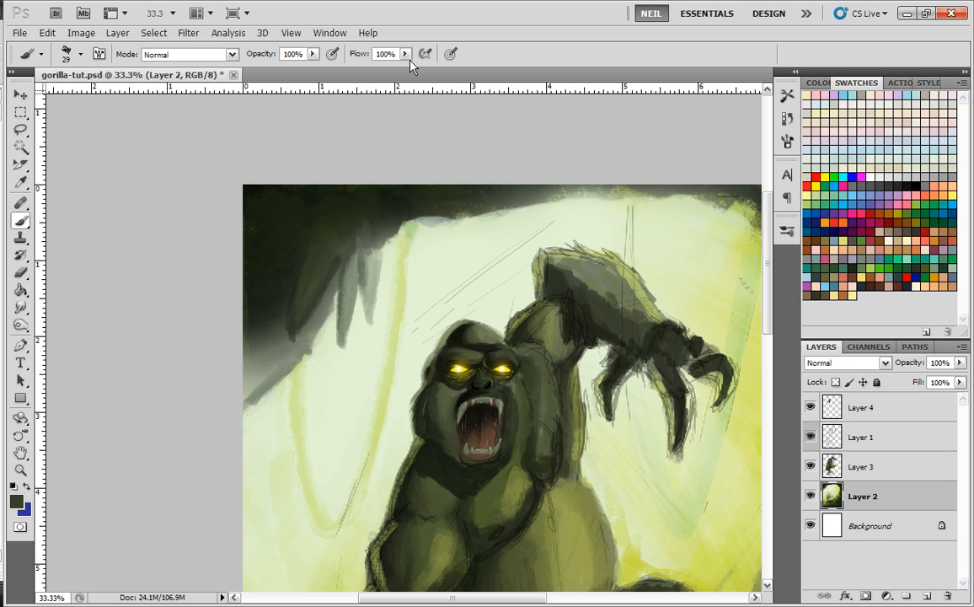
- Extend the hanging leaves down the cave's left edge with strokes in sampled greens
{"action": "key", "text": "ctrl+minus"}
{"action": "key", "text": "ctrl+minus"}
{"action": "key", "text": "ctrl+plus"}
{"action": "key", "text": "ctrl+plus"}
{"action": "left_click_drag", "start_coordinate": [343, 203], "coordinate": [517, 397]}
{"action": "left_click_drag", "start_coordinate": [381, 290], "coordinate": [418, 303]}
{"action": "left_click", "coordinate": [356, 293], "text": "alt"}
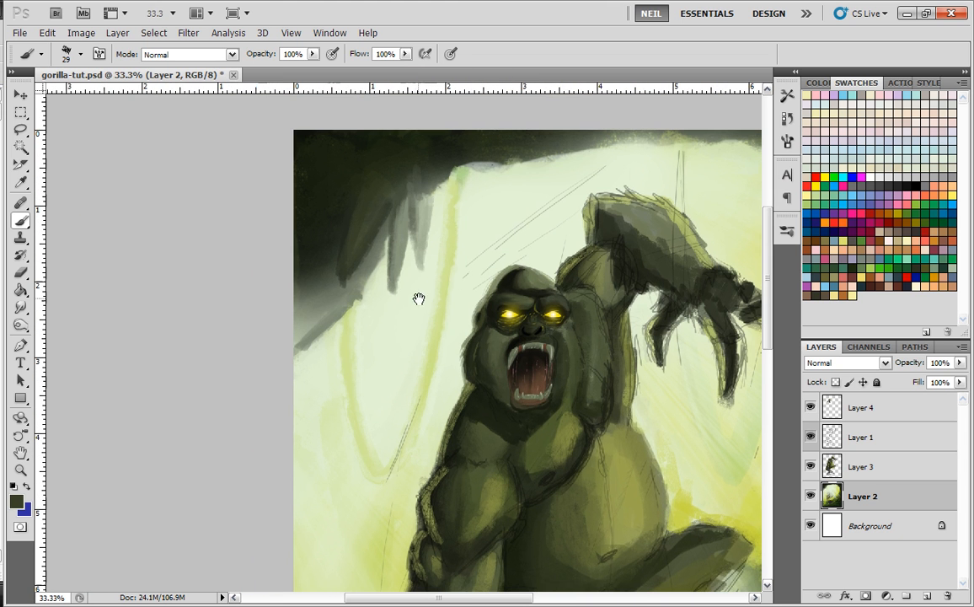
{"action": "mouse_move", "coordinate": [360, 307]}
{"action": "left_mouse_down"}
{"action": "mouse_move", "coordinate": [326, 379]}
{"action": "mouse_move", "coordinate": [336, 371]}
{"action": "mouse_move", "coordinate": [330, 354]}
{"action": "mouse_move", "coordinate": [309, 379]}
{"action": "mouse_move", "coordinate": [321, 376]}
{"action": "left_mouse_up"}
{"action": "left_click", "coordinate": [369, 269], "text": "alt"}
{"action": "left_click", "coordinate": [331, 304], "text": "alt"}
- Paint a tuft of grey-green leaves with darker strokes near the top of the looping vine
{"action": "left_click_drag", "start_coordinate": [513, 249], "coordinate": [404, 379]}
{"action": "left_click", "coordinate": [327, 304], "text": "alt"}
{"action": "left_click_drag", "start_coordinate": [331, 325], "coordinate": [342, 353]}
{"action": "left_click_drag", "start_coordinate": [328, 307], "coordinate": [343, 351]}
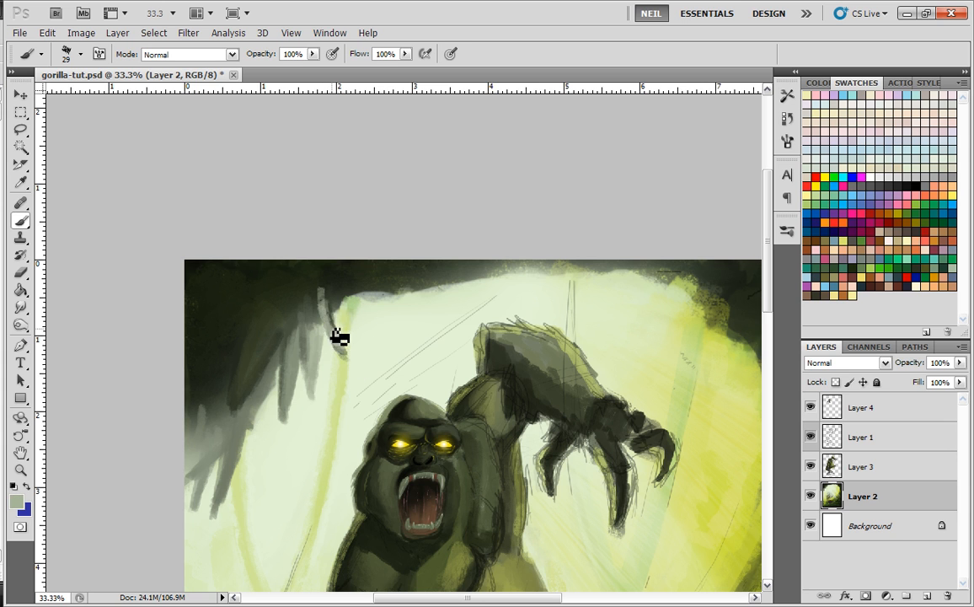
{"action": "left_click", "coordinate": [335, 285], "text": "alt"}
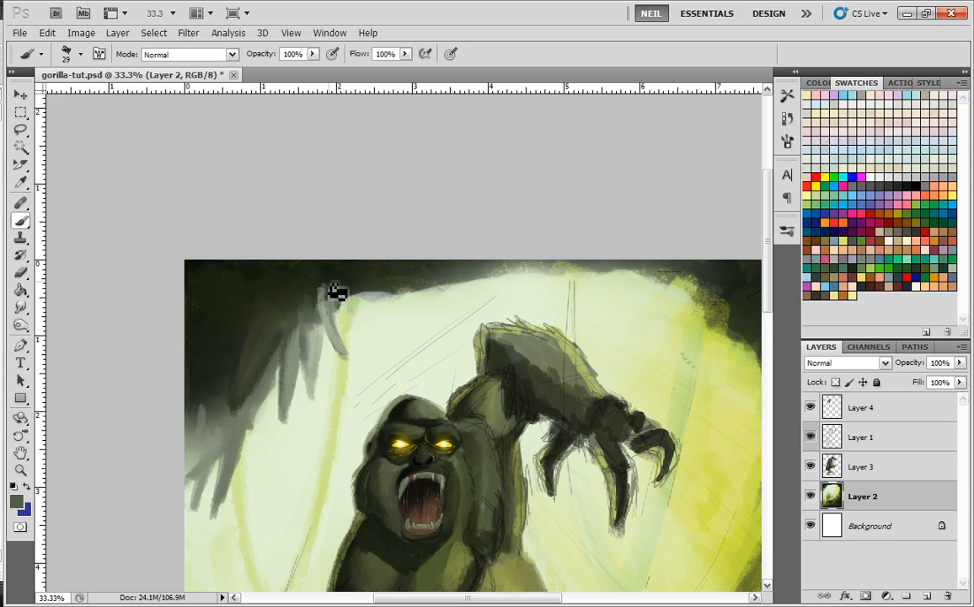
{"action": "left_click", "coordinate": [334, 284], "text": "alt"}
{"action": "mouse_move", "coordinate": [332, 295]}
{"action": "left_mouse_down"}
{"action": "mouse_move", "coordinate": [335, 340]}
{"action": "mouse_move", "coordinate": [321, 315]}
{"action": "mouse_move", "coordinate": [324, 326]}
{"action": "left_mouse_up"}
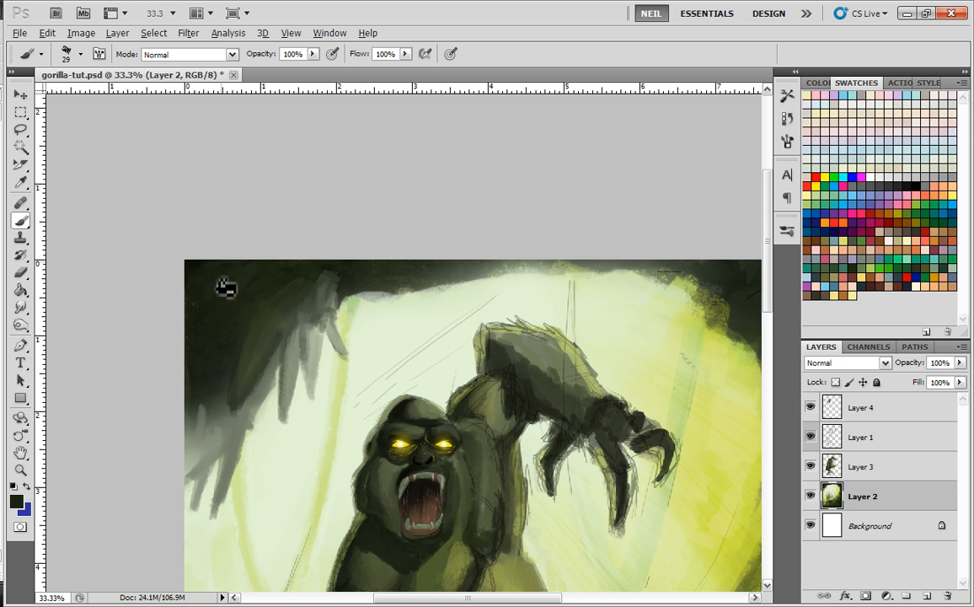
- Texture the dark upper-left corner of the painting with dark green dabs from the 133 px splatter brush enlarged to 172 px
{"action": "right_click", "coordinate": [278, 266]}
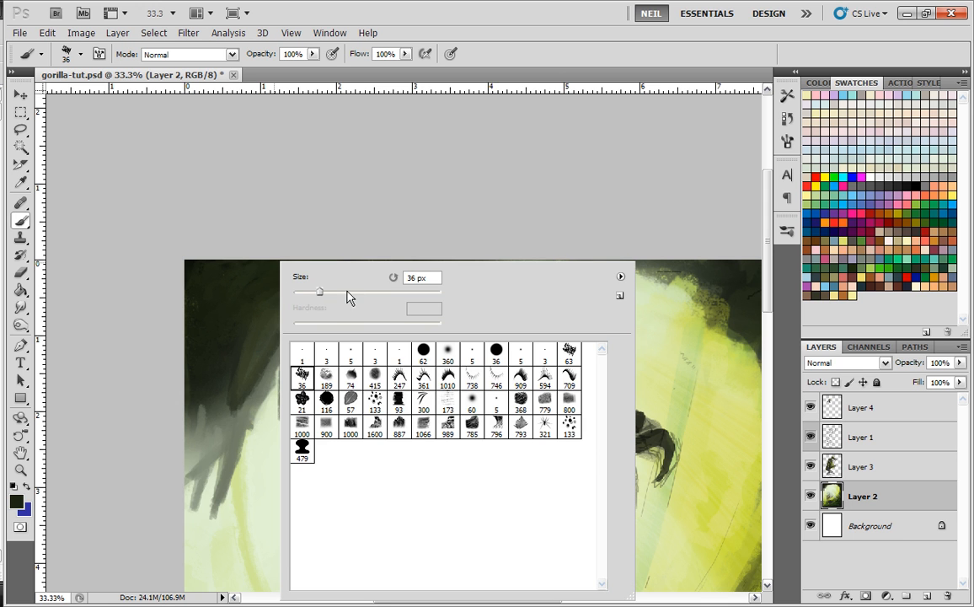
{"action": "left_click", "coordinate": [351, 292]}
{"action": "left_click", "coordinate": [253, 271]}
{"action": "right_click", "coordinate": [300, 257]}
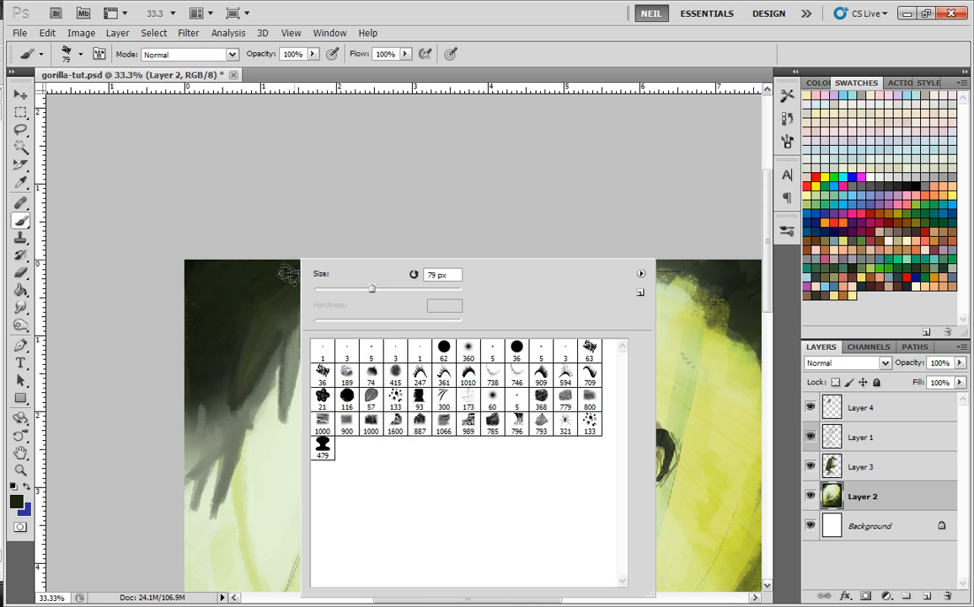
{"action": "double_click", "coordinate": [396, 398]}
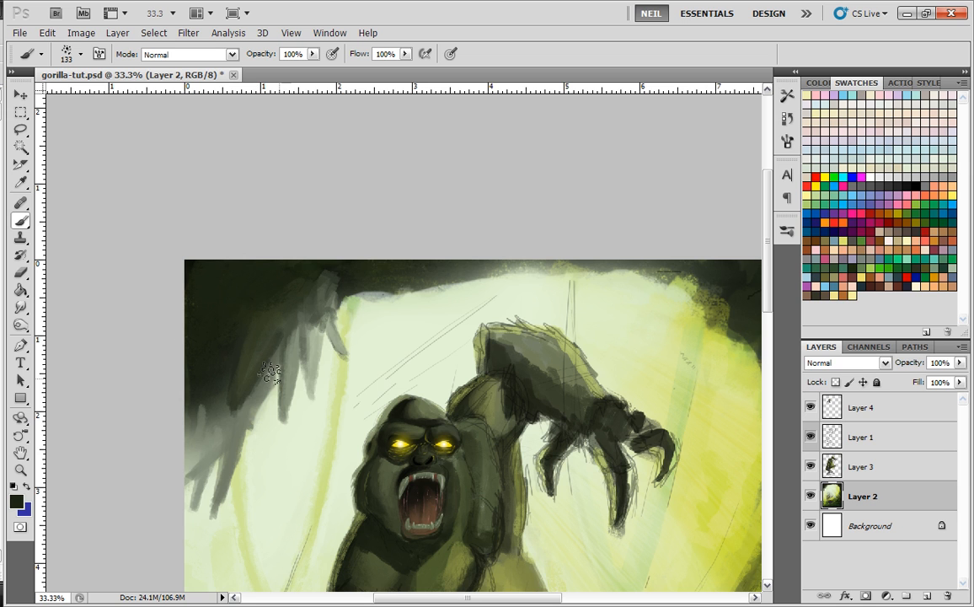
{"action": "left_click", "coordinate": [308, 390], "text": "alt"}
{"action": "right_click", "coordinate": [278, 263]}
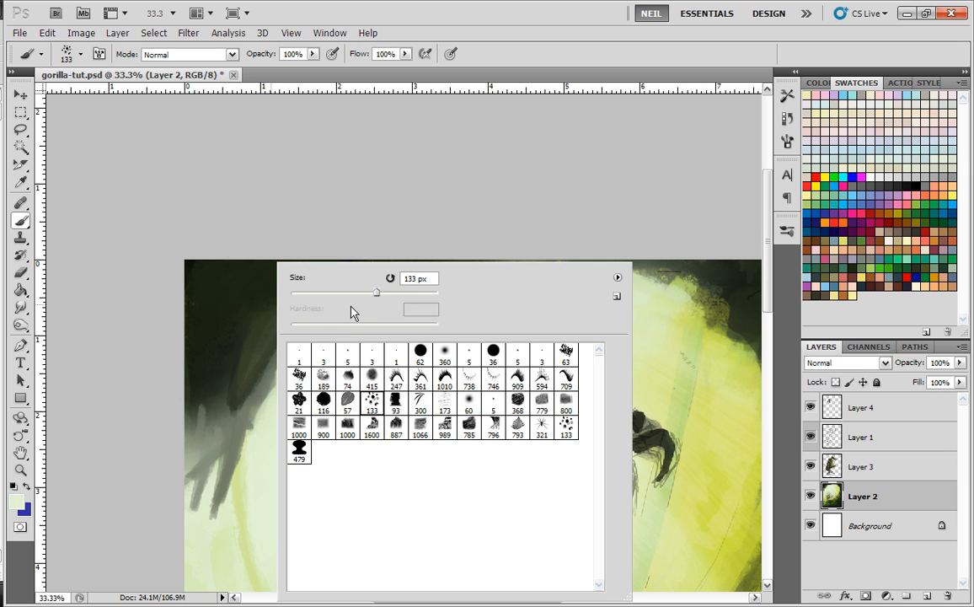
{"action": "mouse_move", "coordinate": [233, 301]}
{"action": "left_mouse_down"}
{"action": "mouse_move", "coordinate": [226, 288]}
{"action": "mouse_move", "coordinate": [222, 300]}
{"action": "mouse_move", "coordinate": [226, 285]}
{"action": "left_mouse_up"}
{"action": "key", "text": "ctrl+z"}
{"action": "left_click", "coordinate": [216, 298], "text": "alt"}
{"action": "left_click", "coordinate": [273, 326], "text": "alt"}
{"action": "left_click", "coordinate": [222, 341]}
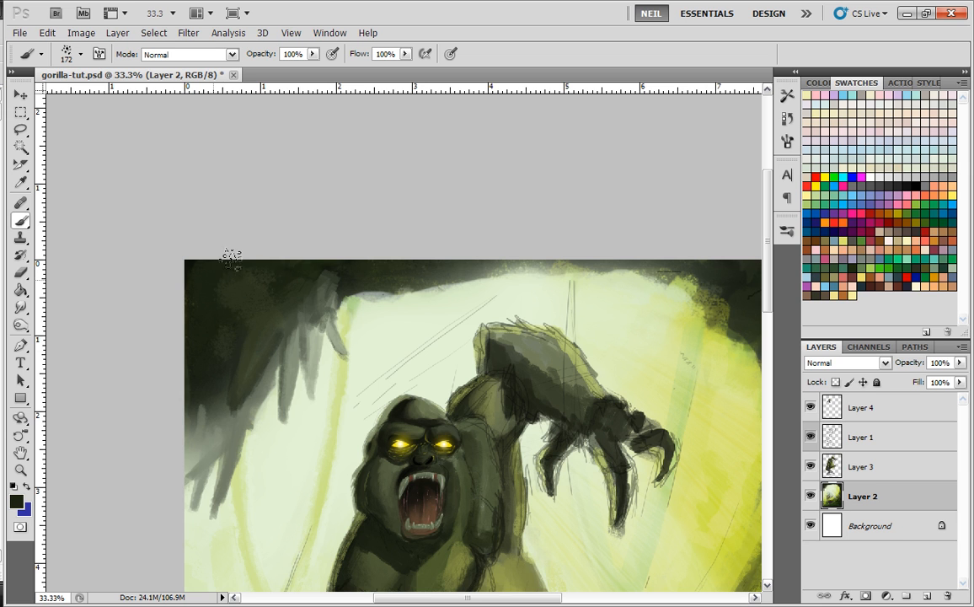
- Paint dark green over the cave's upper-right edge with the 36 px textured brush
{"action": "left_click_drag", "start_coordinate": [627, 285], "coordinate": [538, 236]}
{"action": "left_click_drag", "start_coordinate": [638, 260], "coordinate": [590, 271]}
{"action": "right_click", "coordinate": [554, 211]}
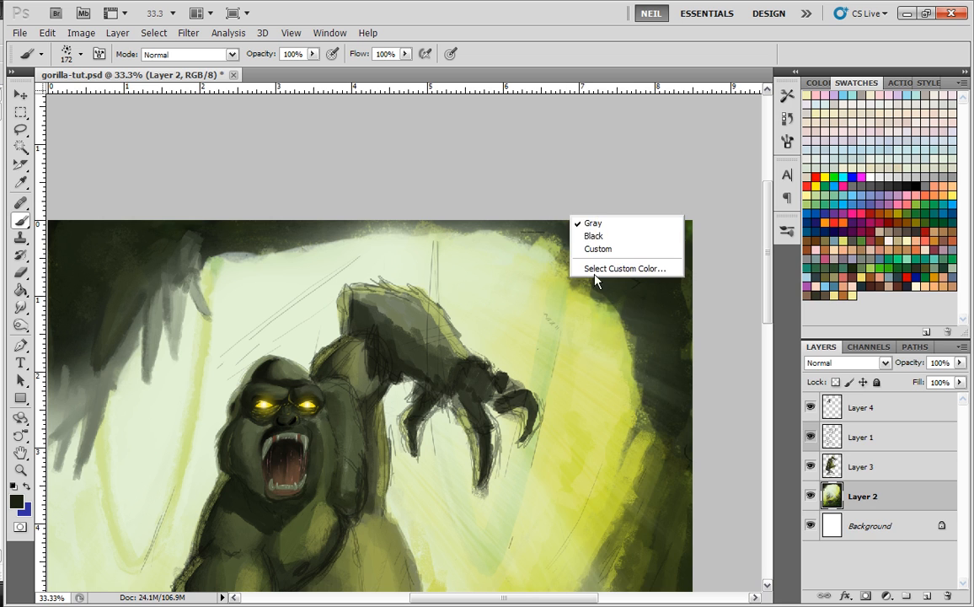
{"action": "right_click", "coordinate": [517, 274]}
{"action": "left_click", "coordinate": [570, 375]}
{"action": "left_click", "coordinate": [590, 257]}
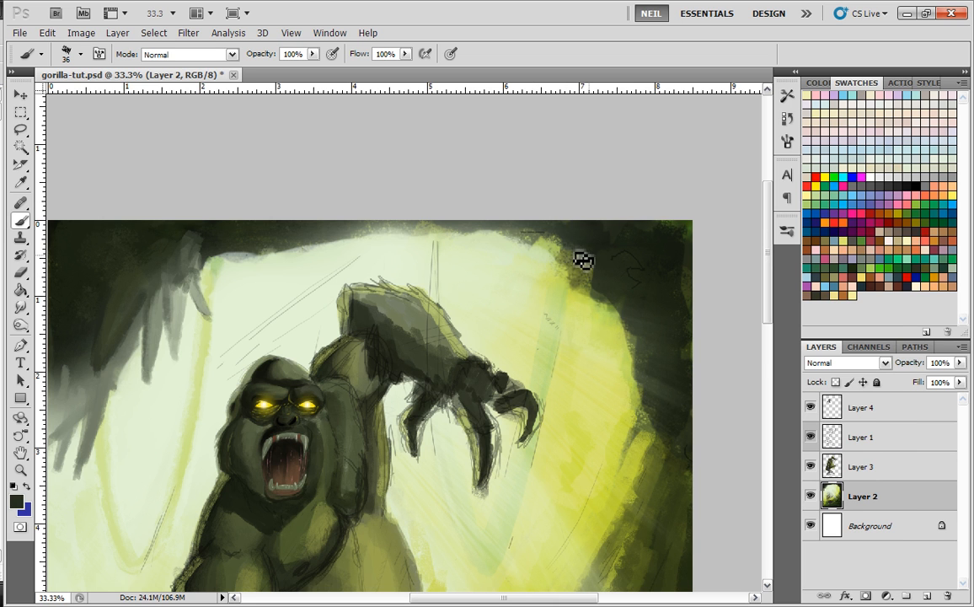
{"action": "mouse_move", "coordinate": [581, 270]}
{"action": "left_mouse_down"}
{"action": "mouse_move", "coordinate": [578, 287]}
{"action": "mouse_move", "coordinate": [603, 277]}
{"action": "left_mouse_up"}
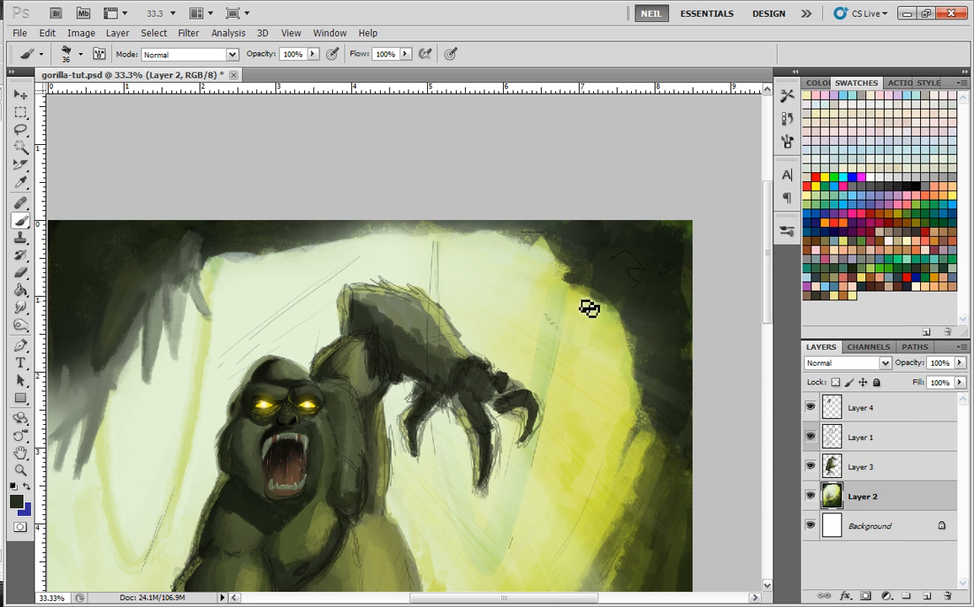
- Darken the cave's top edge and paint grey-green vines hanging above the ape's raised arm
{"action": "left_click", "coordinate": [512, 225], "text": "alt"}
{"action": "mouse_move", "coordinate": [442, 240]}
{"action": "left_mouse_down"}
{"action": "mouse_move", "coordinate": [411, 235]}
{"action": "mouse_move", "coordinate": [434, 235]}
{"action": "mouse_move", "coordinate": [420, 250]}
{"action": "mouse_move", "coordinate": [415, 230]}
{"action": "mouse_move", "coordinate": [416, 256]}
{"action": "mouse_move", "coordinate": [441, 237]}
{"action": "mouse_move", "coordinate": [463, 237]}
{"action": "mouse_move", "coordinate": [467, 250]}
{"action": "mouse_move", "coordinate": [482, 243]}
{"action": "mouse_move", "coordinate": [428, 228]}
{"action": "mouse_move", "coordinate": [409, 246]}
{"action": "mouse_move", "coordinate": [404, 235]}
{"action": "mouse_move", "coordinate": [370, 228]}
{"action": "mouse_move", "coordinate": [371, 250]}
{"action": "mouse_move", "coordinate": [415, 222]}
{"action": "mouse_move", "coordinate": [383, 255]}
{"action": "mouse_move", "coordinate": [372, 230]}
{"action": "mouse_move", "coordinate": [396, 228]}
{"action": "mouse_move", "coordinate": [390, 238]}
{"action": "mouse_move", "coordinate": [380, 231]}
{"action": "mouse_move", "coordinate": [384, 277]}
{"action": "left_mouse_up"}
{"action": "mouse_move", "coordinate": [378, 232]}
{"action": "left_mouse_down"}
{"action": "mouse_move", "coordinate": [248, 270]}
{"action": "mouse_move", "coordinate": [226, 268]}
{"action": "mouse_move", "coordinate": [215, 252]}
{"action": "mouse_move", "coordinate": [216, 265]}
{"action": "mouse_move", "coordinate": [242, 268]}
{"action": "mouse_move", "coordinate": [250, 263]}
{"action": "mouse_move", "coordinate": [240, 259]}
{"action": "mouse_move", "coordinate": [320, 237]}
{"action": "left_mouse_up"}
{"action": "key", "text": "ctrl+minus"}
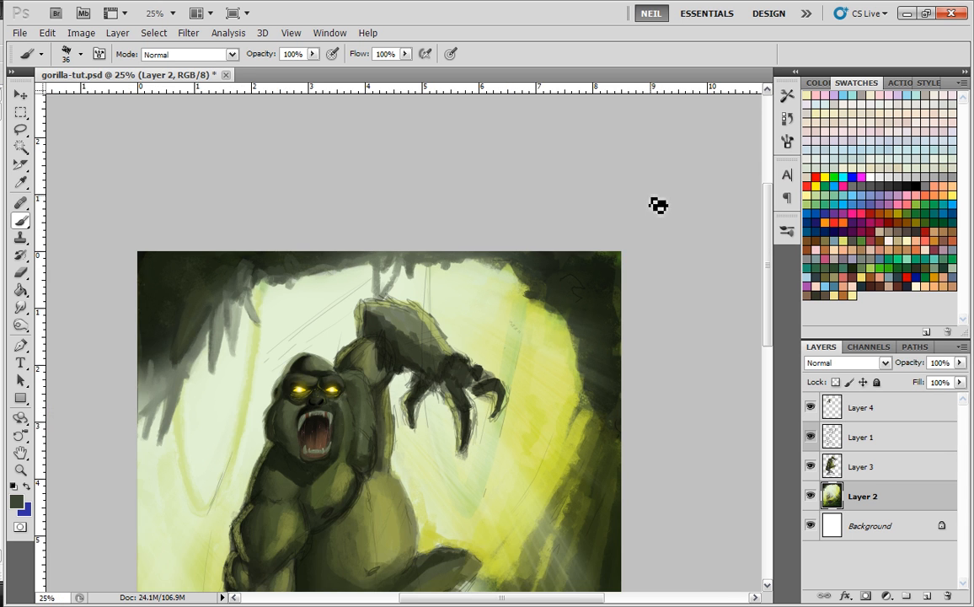
{"action": "key", "text": "ctrl+minus"}
- Paint a fan of dark palm leaves spreading from the cave's upper-right edge toward the raised hand
{"action": "key", "text": "ctrl+plus"}
{"action": "key", "text": "ctrl+plus"}
{"action": "left_click_drag", "start_coordinate": [466, 349], "coordinate": [392, 434]}
{"action": "left_click", "coordinate": [494, 215], "text": "alt"}
{"action": "mouse_move", "coordinate": [455, 208]}
{"action": "left_mouse_down"}
{"action": "mouse_move", "coordinate": [380, 255]}
{"action": "mouse_move", "coordinate": [379, 276]}
{"action": "mouse_move", "coordinate": [443, 220]}
{"action": "mouse_move", "coordinate": [375, 264]}
{"action": "mouse_move", "coordinate": [407, 244]}
{"action": "left_mouse_up"}
{"action": "mouse_move", "coordinate": [417, 203]}
{"action": "left_mouse_down"}
{"action": "mouse_move", "coordinate": [359, 242]}
{"action": "mouse_move", "coordinate": [434, 228]}
{"action": "mouse_move", "coordinate": [432, 218]}
{"action": "mouse_move", "coordinate": [372, 235]}
{"action": "left_mouse_up"}
{"action": "mouse_move", "coordinate": [412, 201]}
{"action": "left_mouse_down"}
{"action": "mouse_move", "coordinate": [355, 209]}
{"action": "mouse_move", "coordinate": [387, 217]}
{"action": "mouse_move", "coordinate": [353, 231]}
{"action": "left_mouse_up"}
{"action": "left_click_drag", "start_coordinate": [429, 236], "coordinate": [426, 291]}
{"action": "mouse_move", "coordinate": [441, 254]}
{"action": "left_mouse_down"}
{"action": "mouse_move", "coordinate": [432, 293]}
{"action": "mouse_move", "coordinate": [441, 247]}
{"action": "mouse_move", "coordinate": [481, 295]}
{"action": "left_mouse_up"}
{"action": "left_click", "coordinate": [497, 220], "text": "alt"}
{"action": "mouse_move", "coordinate": [517, 222]}
{"action": "left_mouse_down"}
{"action": "mouse_move", "coordinate": [491, 232]}
{"action": "mouse_move", "coordinate": [505, 242]}
{"action": "left_mouse_up"}
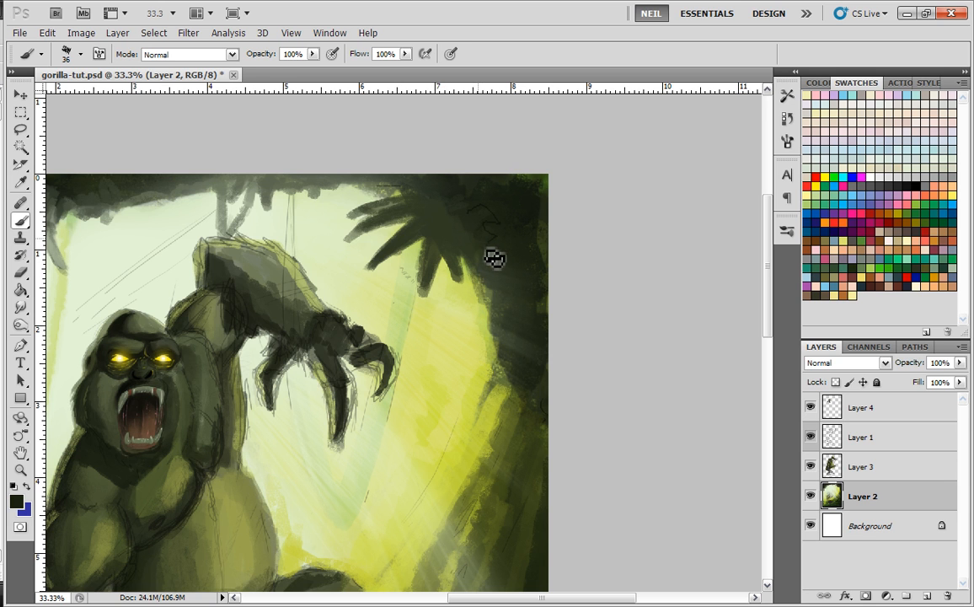
- Enlarge the brush to 73 px and paint sampled dark green into the painting's upper-right corner
{"action": "left_click", "coordinate": [547, 176], "text": "alt"}
{"action": "mouse_move", "coordinate": [544, 181]}
{"action": "left_mouse_down"}
{"action": "mouse_move", "coordinate": [532, 202]}
{"action": "mouse_move", "coordinate": [601, 215]}
{"action": "left_mouse_up"}
{"action": "right_click", "coordinate": [539, 208]}
{"action": "left_click", "coordinate": [526, 190]}
{"action": "mouse_move", "coordinate": [516, 183]}
{"action": "left_mouse_down"}
{"action": "mouse_move", "coordinate": [476, 192]}
{"action": "mouse_move", "coordinate": [532, 203]}
{"action": "mouse_move", "coordinate": [537, 240]}
{"action": "mouse_move", "coordinate": [531, 196]}
{"action": "mouse_move", "coordinate": [521, 203]}
{"action": "mouse_move", "coordinate": [537, 220]}
{"action": "mouse_move", "coordinate": [496, 225]}
{"action": "mouse_move", "coordinate": [506, 217]}
{"action": "mouse_move", "coordinate": [506, 267]}
{"action": "left_mouse_up"}
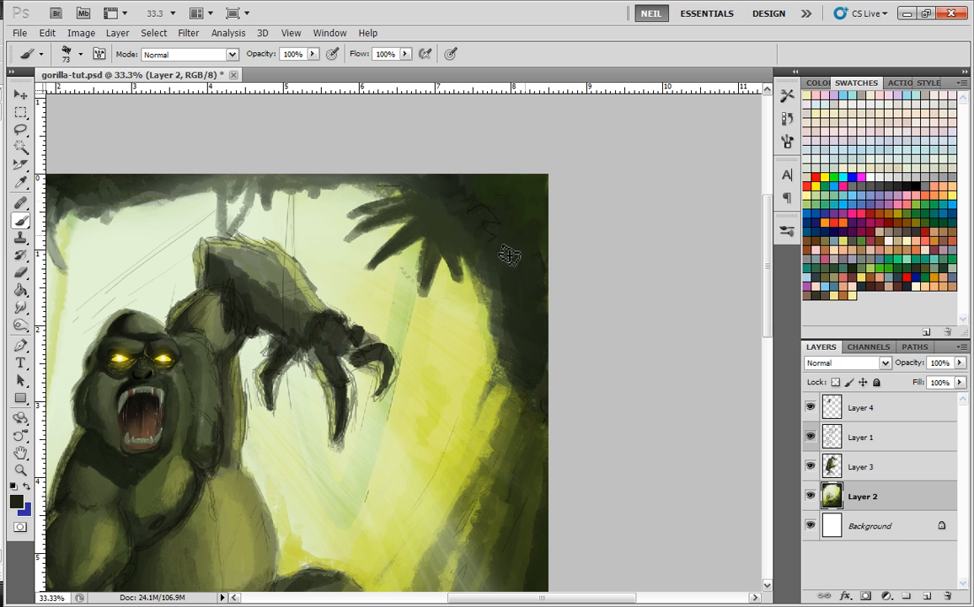
- Resize the brush to 31 px and paint another cluster of dark leaves below the palm fan, along the cave's right edge
{"action": "scroll", "coordinate": [508, 126], "scroll_direction": "down", "scroll_amount": 3}
{"action": "mouse_move", "coordinate": [495, 188]}
{"action": "left_mouse_down"}
{"action": "mouse_move", "coordinate": [467, 210]}
{"action": "mouse_move", "coordinate": [506, 205]}
{"action": "mouse_move", "coordinate": [443, 254]}
{"action": "mouse_move", "coordinate": [463, 241]}
{"action": "left_mouse_up"}
{"action": "right_click", "coordinate": [475, 219]}
{"action": "left_click", "coordinate": [513, 246]}
{"action": "left_click", "coordinate": [494, 204]}
{"action": "left_click_drag", "start_coordinate": [494, 204], "coordinate": [440, 257]}
{"action": "left_click_drag", "start_coordinate": [502, 224], "coordinate": [465, 283]}
- Paint long vertical strokes down the tree trunk at the painting's right edge in sampled dark and olive greens
{"action": "mouse_move", "coordinate": [499, 244]}
{"action": "left_mouse_down"}
{"action": "mouse_move", "coordinate": [479, 321]}
{"action": "mouse_move", "coordinate": [495, 282]}
{"action": "mouse_move", "coordinate": [497, 321]}
{"action": "mouse_move", "coordinate": [520, 263]}
{"action": "mouse_move", "coordinate": [474, 392]}
{"action": "left_mouse_up"}
{"action": "left_click_drag", "start_coordinate": [471, 264], "coordinate": [462, 167]}
{"action": "left_click", "coordinate": [478, 299], "text": "alt"}
{"action": "mouse_move", "coordinate": [480, 220]}
{"action": "left_mouse_down"}
{"action": "mouse_move", "coordinate": [480, 259]}
{"action": "mouse_move", "coordinate": [482, 226]}
{"action": "mouse_move", "coordinate": [460, 298]}
{"action": "mouse_move", "coordinate": [469, 218]}
{"action": "mouse_move", "coordinate": [470, 254]}
{"action": "mouse_move", "coordinate": [486, 200]}
{"action": "mouse_move", "coordinate": [464, 323]}
{"action": "mouse_move", "coordinate": [458, 291]}
{"action": "mouse_move", "coordinate": [479, 235]}
{"action": "mouse_move", "coordinate": [428, 394]}
{"action": "left_mouse_up"}
{"action": "left_click", "coordinate": [476, 257], "text": "alt"}
{"action": "left_click", "coordinate": [483, 238], "text": "alt"}
{"action": "left_click", "coordinate": [483, 263], "text": "alt"}
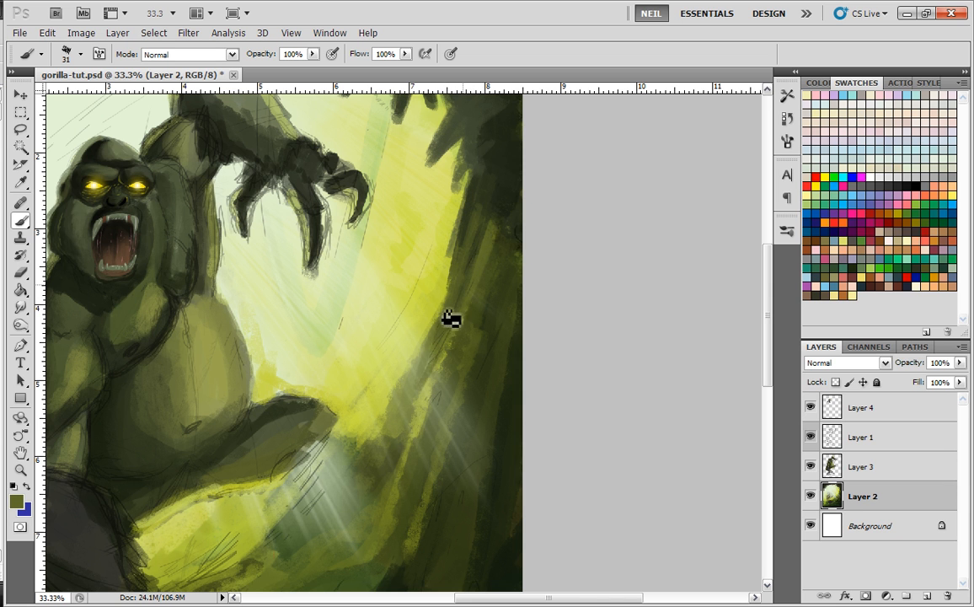
{"action": "key", "text": "ctrl+minus"}
{"action": "key", "text": "ctrl+minus"}
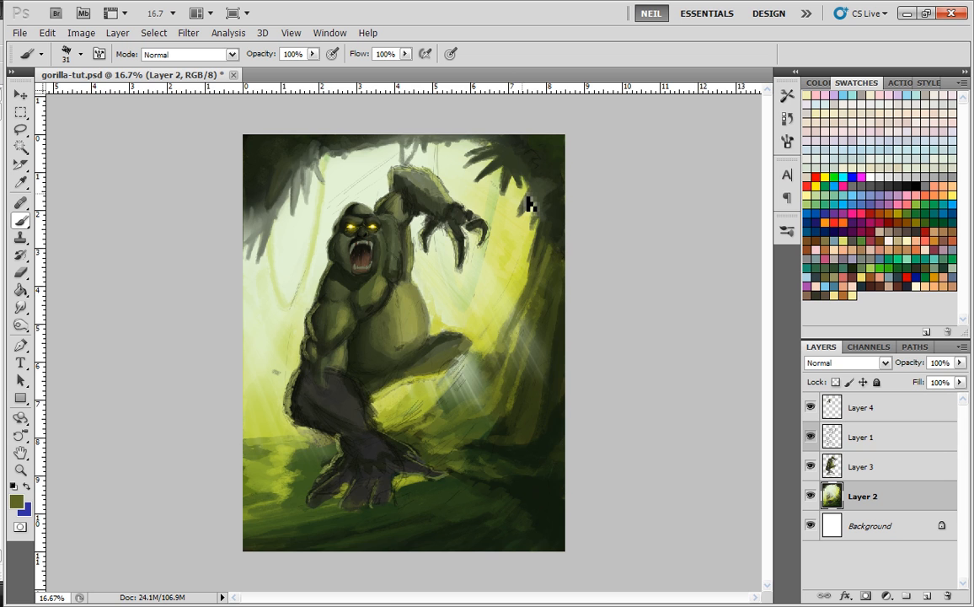
{"action": "key", "text": "ctrl+plus"}
{"action": "left_click_drag", "start_coordinate": [517, 191], "coordinate": [462, 371]}
{"action": "key", "text": "ctrl+minus"}
- Brush a soft pale green glow over the hanging foliage at the top of the cave with the 360 px soft round brush
{"action": "right_click", "coordinate": [335, 242]}
{"action": "left_click", "coordinate": [504, 353]}
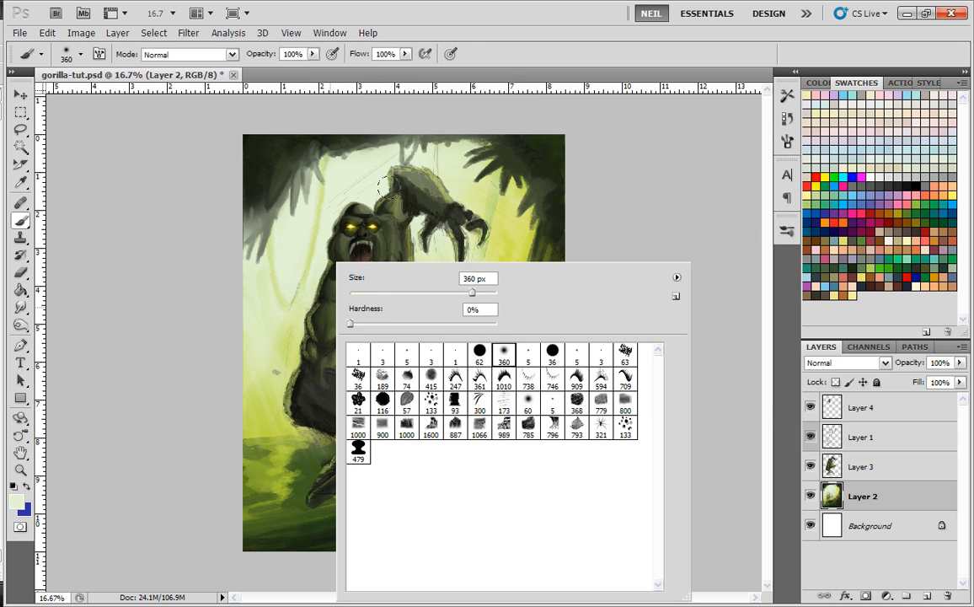
{"action": "mouse_move", "coordinate": [339, 175]}
{"action": "left_mouse_down"}
{"action": "mouse_move", "coordinate": [331, 170]}
{"action": "mouse_move", "coordinate": [276, 246]}
{"action": "mouse_move", "coordinate": [344, 152]}
{"action": "left_mouse_up"}
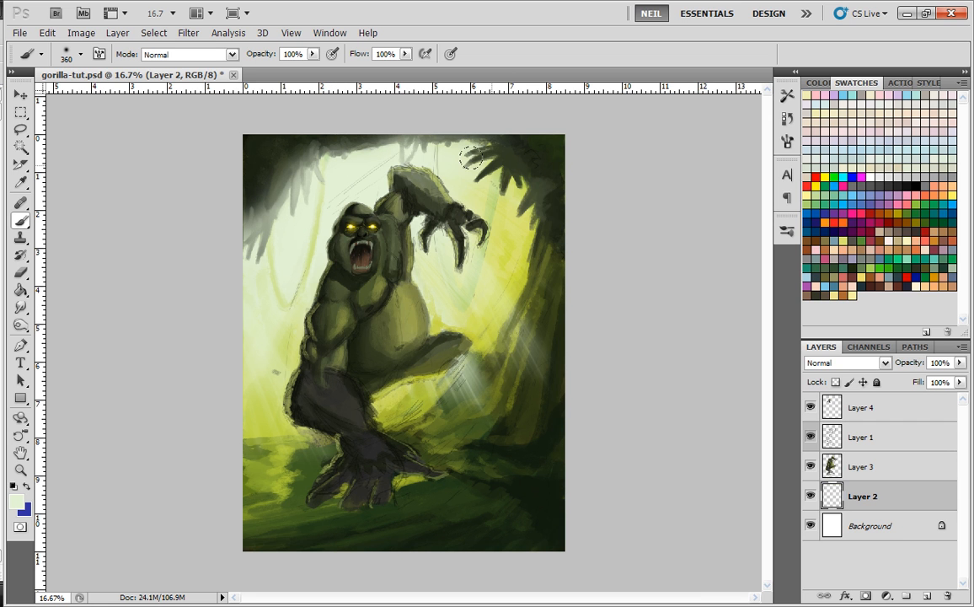
{"action": "mouse_move", "coordinate": [440, 147]}
{"action": "left_mouse_down"}
{"action": "mouse_move", "coordinate": [513, 220]}
{"action": "mouse_move", "coordinate": [531, 201]}
{"action": "mouse_move", "coordinate": [472, 208]}
{"action": "left_mouse_up"}
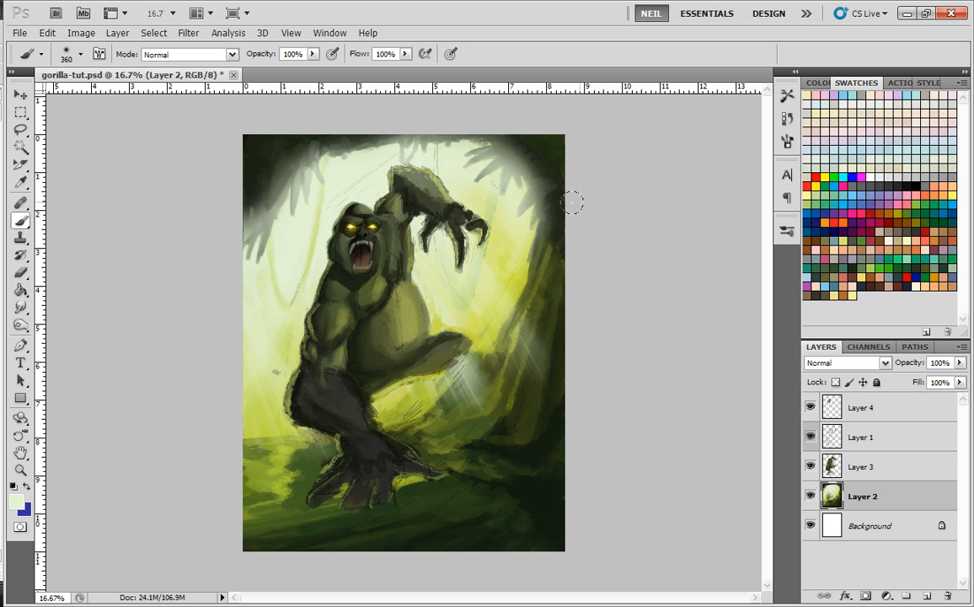
- Undo the last brush stroke and paint a soft pale glow along the inner edge of the upper-right tree
{"action": "key", "text": "ctrl+z"}
{"action": "left_click_drag", "start_coordinate": [535, 234], "coordinate": [526, 205]}
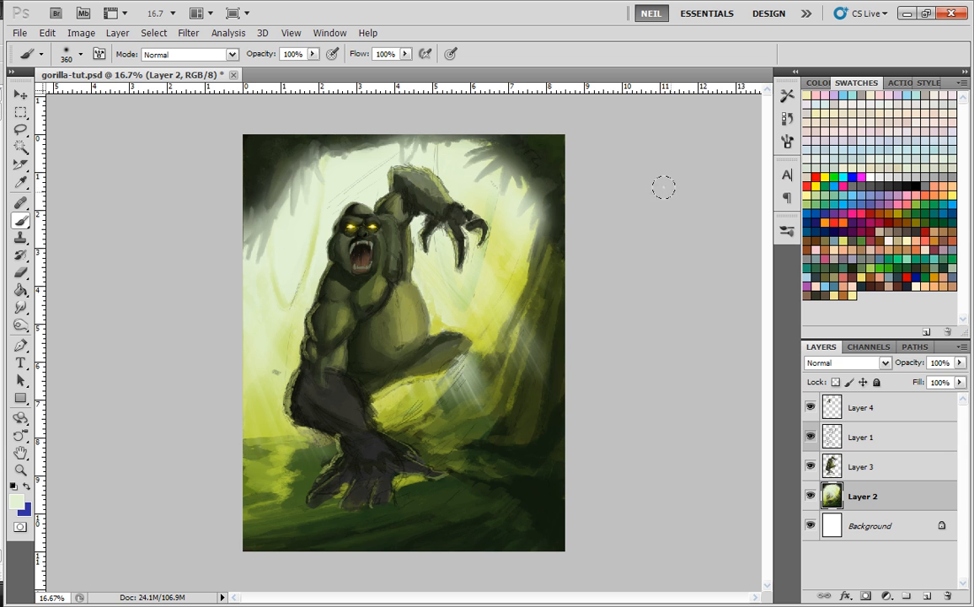
- Paint rough dark green foliage over the glow at the upper-right tree with an 83 px textured brush, sampling greens from the canvas
{"action": "key", "text": "ctrl+minus"}
{"action": "key", "text": "ctrl+minus"}
{"action": "key", "text": "ctrl+plus"}
{"action": "key", "text": "ctrl+plus"}
{"action": "key", "text": "ctrl+plus"}
{"action": "left_click_drag", "start_coordinate": [537, 134], "coordinate": [350, 333]}
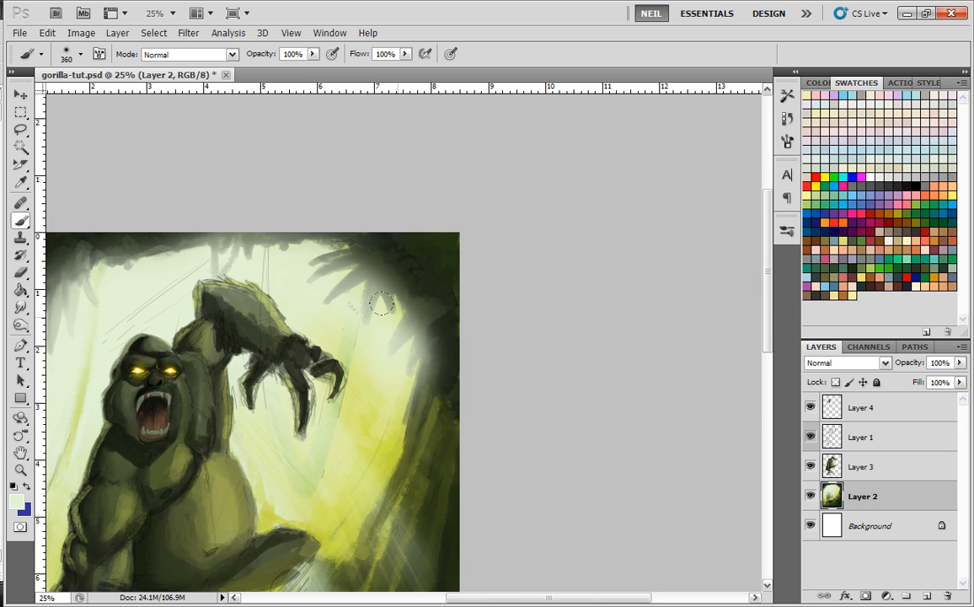
{"action": "right_click", "coordinate": [381, 295]}
{"action": "left_click", "coordinate": [433, 378]}
{"action": "left_click", "coordinate": [449, 243], "text": "alt"}
{"action": "right_click", "coordinate": [447, 254]}
{"action": "left_click", "coordinate": [512, 280]}
{"action": "left_click", "coordinate": [417, 267]}
{"action": "left_click", "coordinate": [427, 325], "text": "alt"}
{"action": "mouse_move", "coordinate": [424, 323]}
{"action": "left_mouse_down"}
{"action": "mouse_move", "coordinate": [441, 287]}
{"action": "mouse_move", "coordinate": [437, 375]}
{"action": "left_mouse_up"}
{"action": "left_click", "coordinate": [444, 314], "text": "alt"}
{"action": "left_click", "coordinate": [445, 247], "text": "alt"}
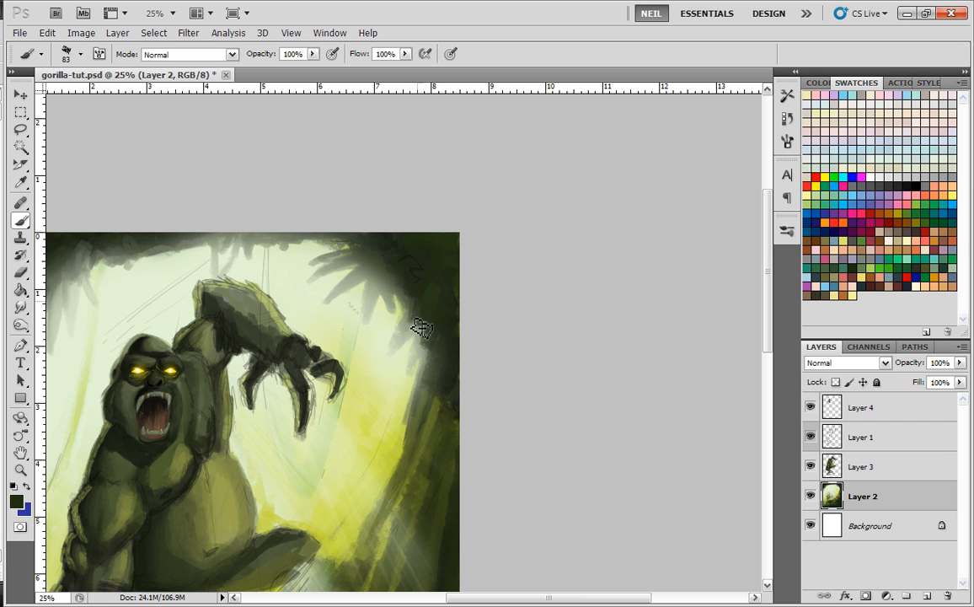
- Examine the whole composition and the ground area around the gorilla's lower arm and leg
{"action": "key", "text": "ctrl+minus"}
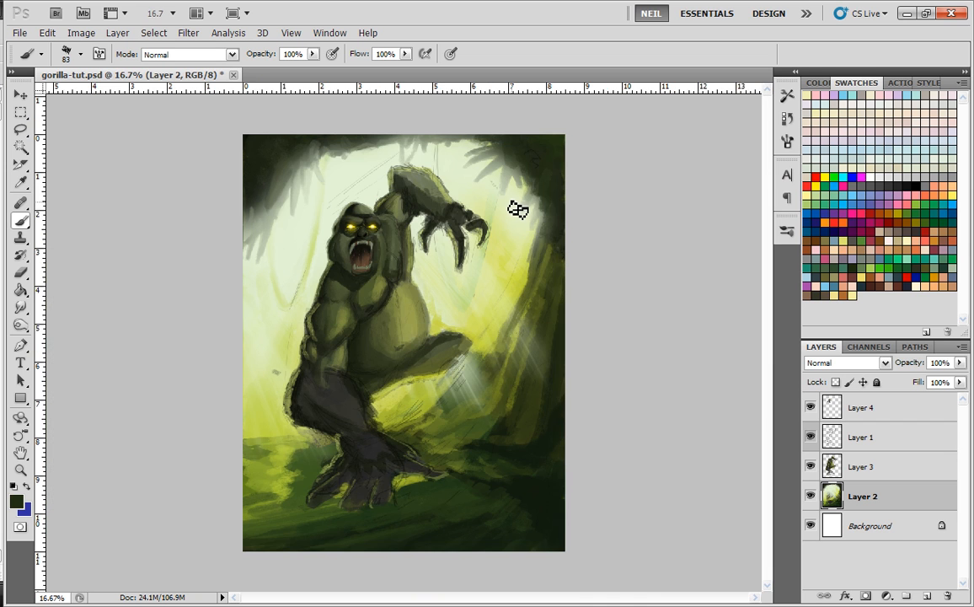
{"action": "key", "text": "ctrl+minus"}
{"action": "key", "text": "ctrl+plus"}
{"action": "key", "text": "ctrl+plus"}
{"action": "left_click_drag", "start_coordinate": [626, 251], "coordinate": [577, 180]}
{"action": "scroll", "coordinate": [553, 183], "scroll_direction": "down", "scroll_amount": 2}
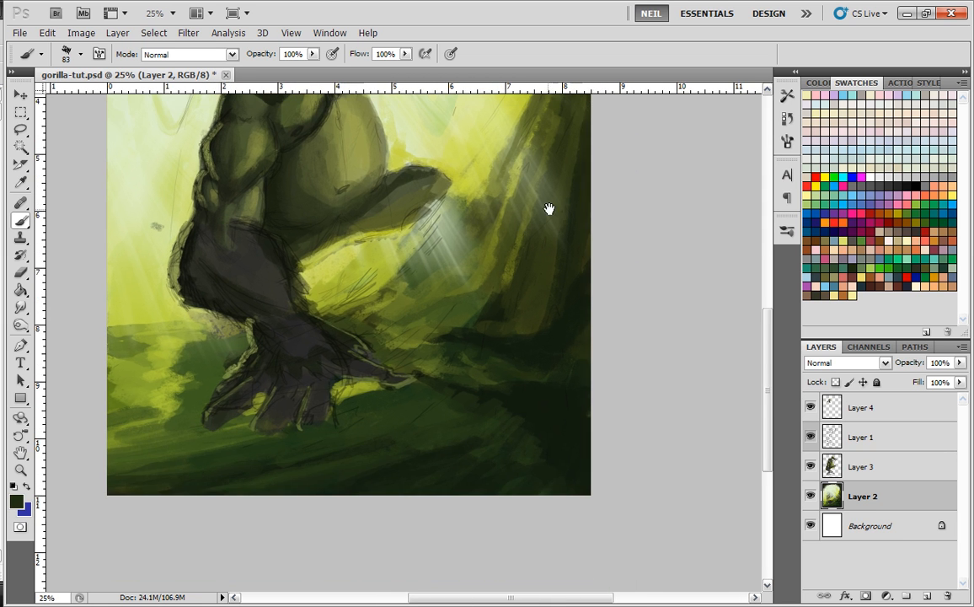
{"action": "scroll", "coordinate": [495, 237], "scroll_direction": "up", "scroll_amount": 3}
{"action": "key", "text": "ctrl+minus"}
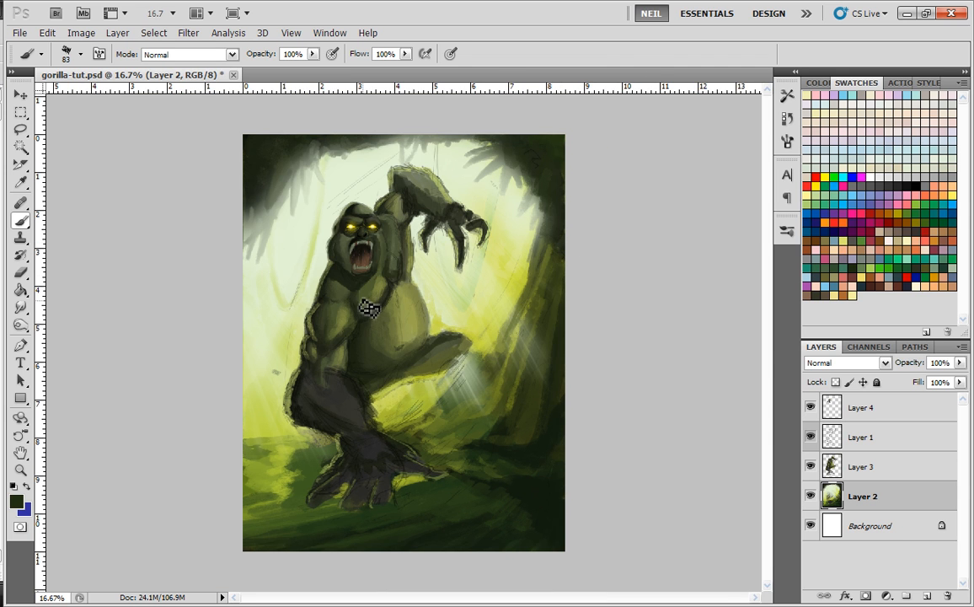
- Stamp dark green grass texture across the ground on Layer 2 with the 1000 grass brush at 2500 px, undoing the surplus stamp
{"action": "right_click", "coordinate": [413, 384]}
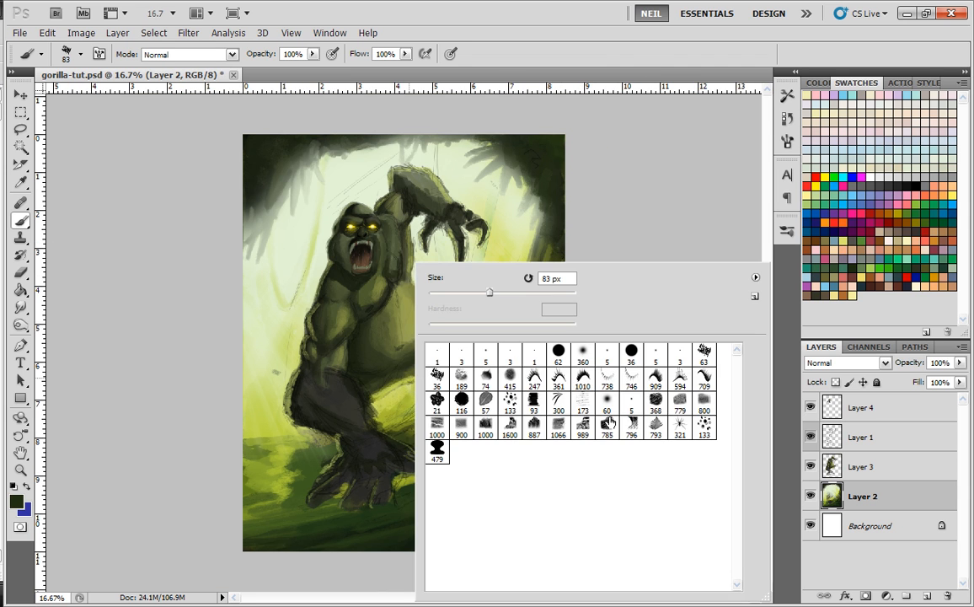
{"action": "left_click", "coordinate": [436, 425]}
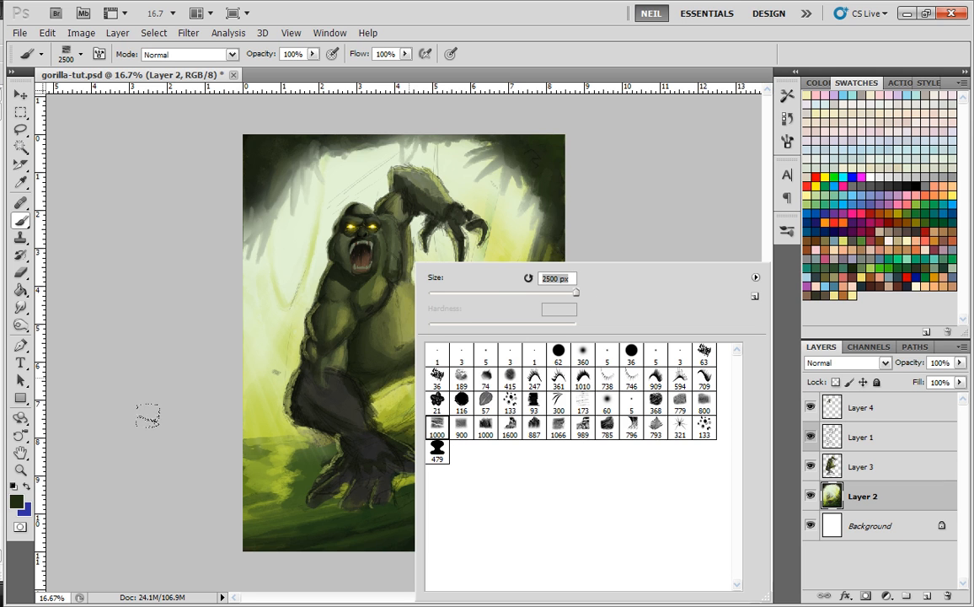
{"action": "key", "text": "Return"}
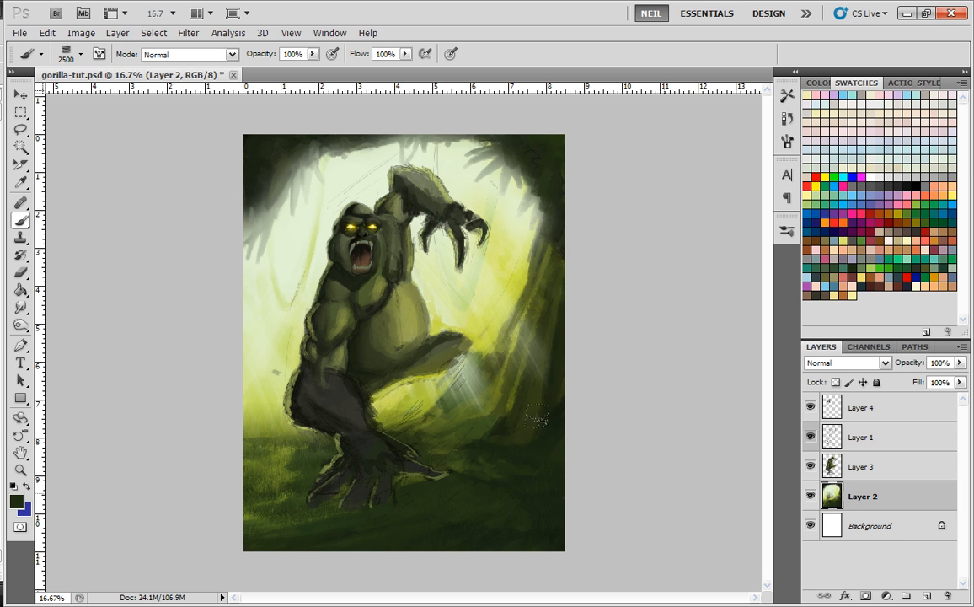
{"action": "left_click", "coordinate": [483, 497]}
{"action": "key", "text": "ctrl+z"}
- Darken the grassy ground with black stamps of the same grass brush and undo the excess ones
{"action": "left_click", "coordinate": [917, 182]}
{"action": "left_click", "coordinate": [360, 421]}
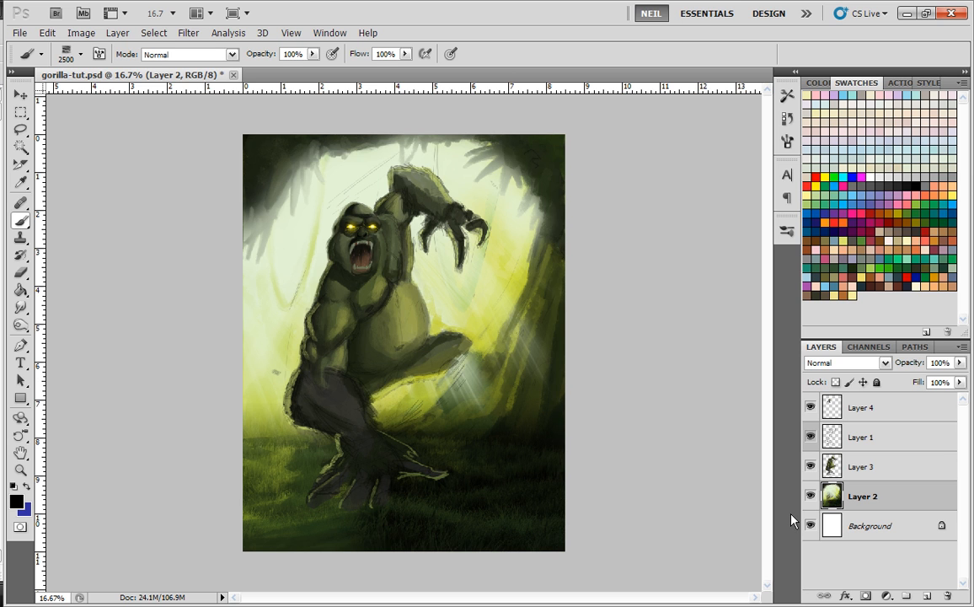
{"action": "left_click", "coordinate": [143, 463]}
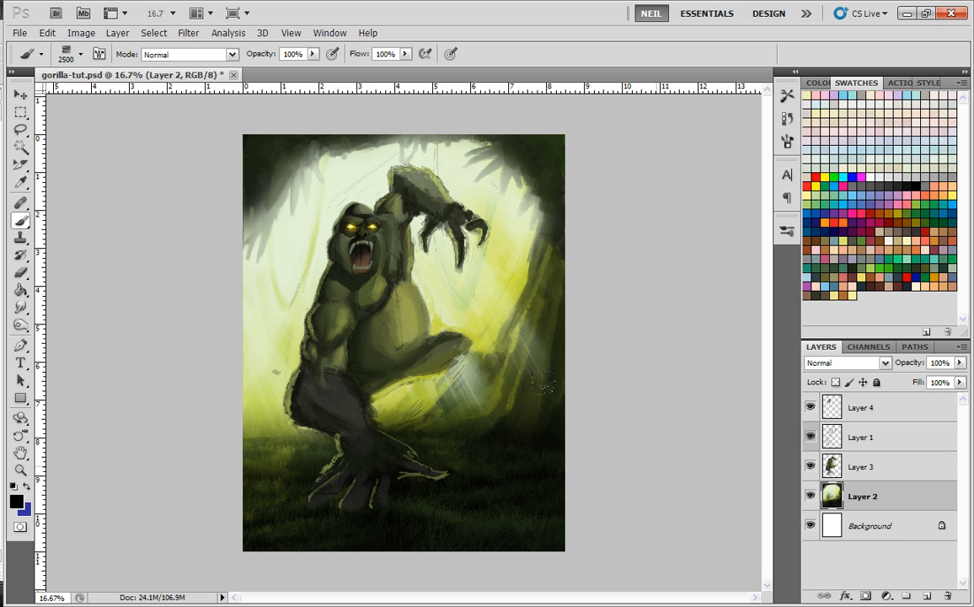
{"action": "left_click", "coordinate": [593, 327]}
{"action": "key", "text": "ctrl+alt+z"}
{"action": "key", "text": "ctrl+alt+z"}
{"action": "key", "text": "ctrl+alt+z"}
- Go through the textured brush presets 989 and 785 and choose the 793 px fern brush
{"action": "right_click", "coordinate": [348, 323]}
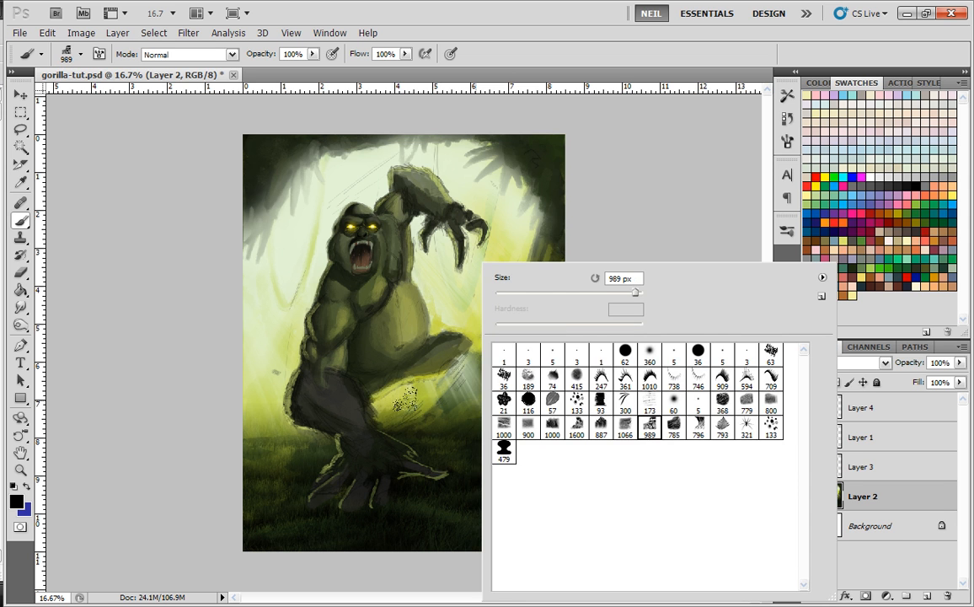
{"action": "double_click", "coordinate": [648, 428]}
{"action": "right_click", "coordinate": [533, 422]}
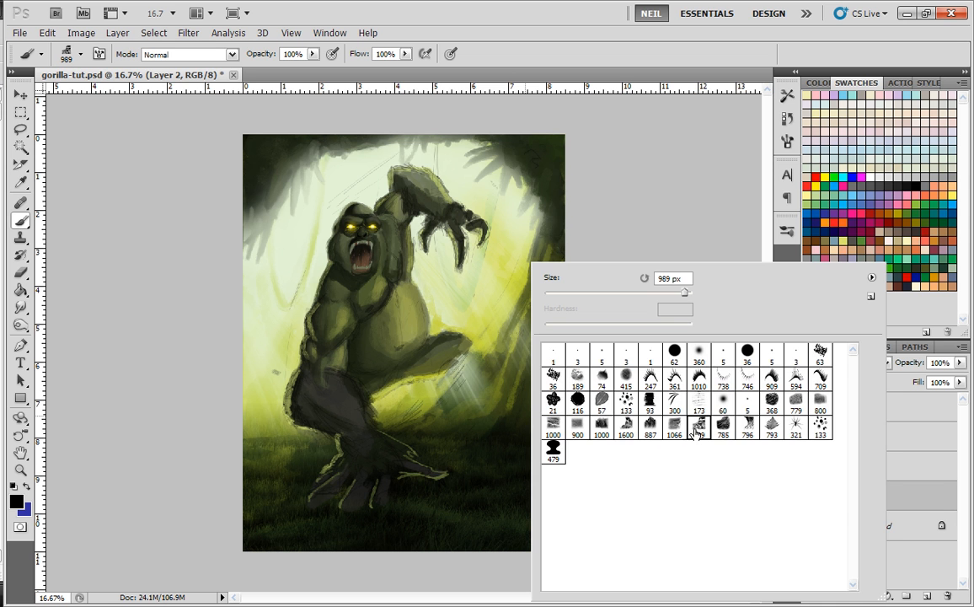
{"action": "double_click", "coordinate": [723, 425]}
{"action": "right_click", "coordinate": [570, 425]}
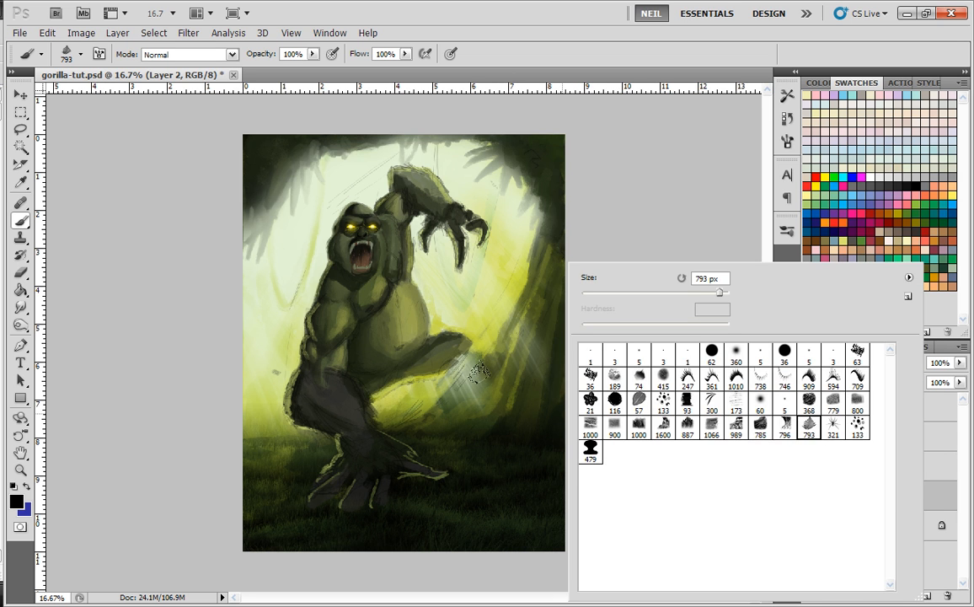
{"action": "double_click", "coordinate": [812, 429]}
- Try black fern stamps near the right-hand tree and at the painting's left edge, undoing each one
{"action": "left_click", "coordinate": [495, 403]}
{"action": "key", "text": "ctrl+z"}
{"action": "left_click", "coordinate": [511, 303]}
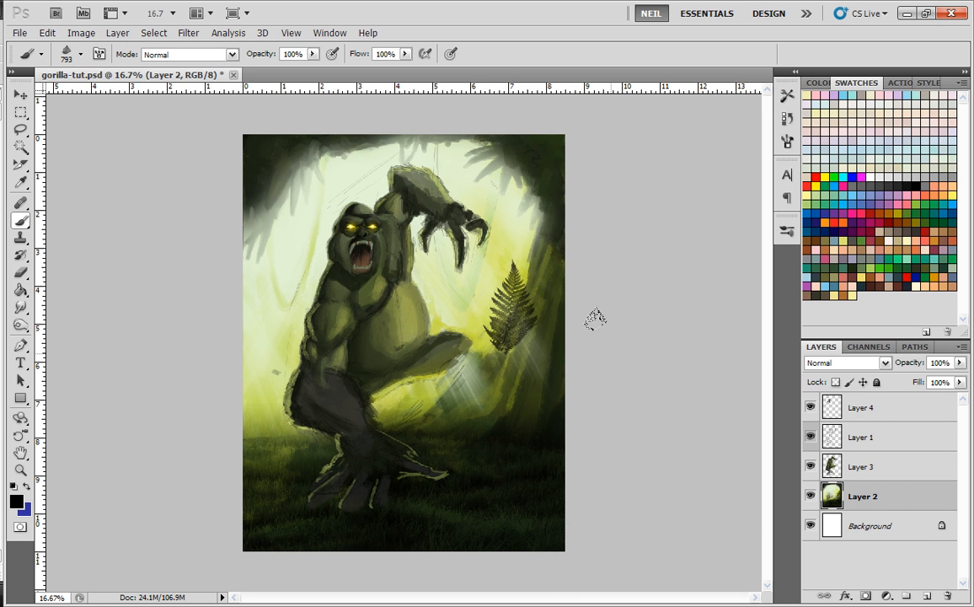
{"action": "key", "text": "ctrl+z"}
{"action": "left_click", "coordinate": [245, 364]}
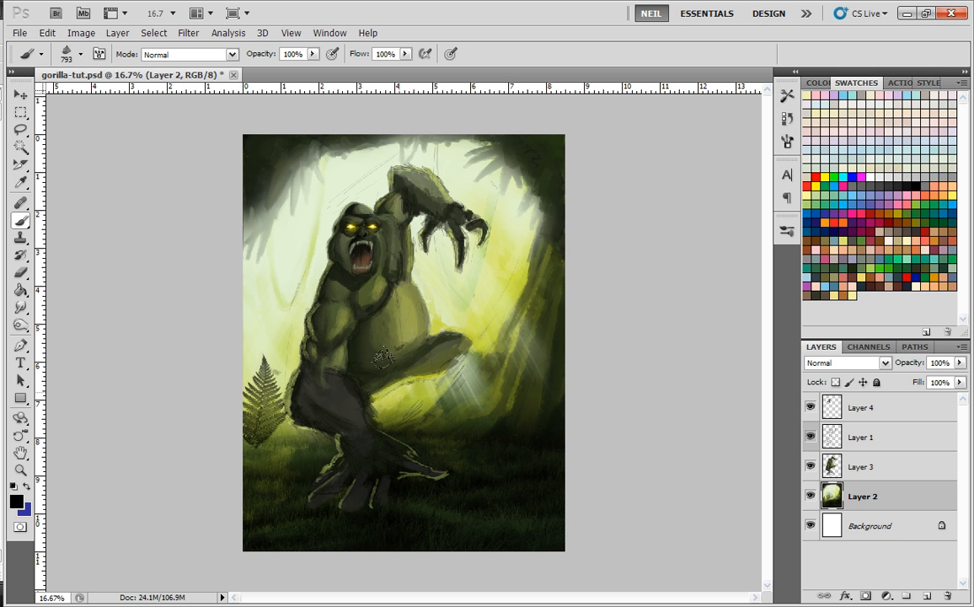
{"action": "key", "text": "ctrl+z"}
- Sample an olive green from the ground's edge and stamp ferns in the background at the painting's lower left
{"action": "left_click", "coordinate": [256, 428], "text": "alt"}
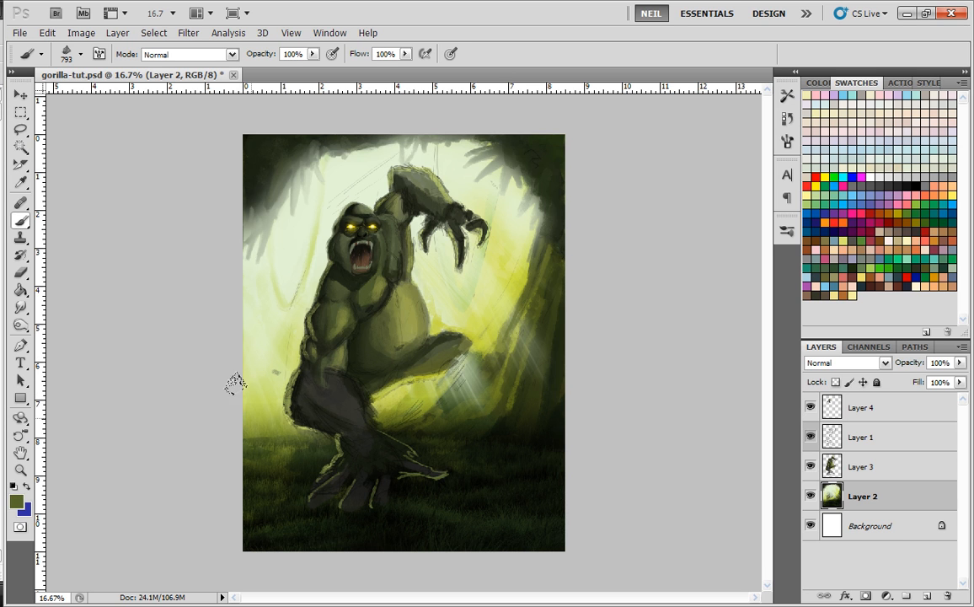
{"action": "left_click", "coordinate": [236, 397]}
{"action": "left_click", "coordinate": [274, 392]}
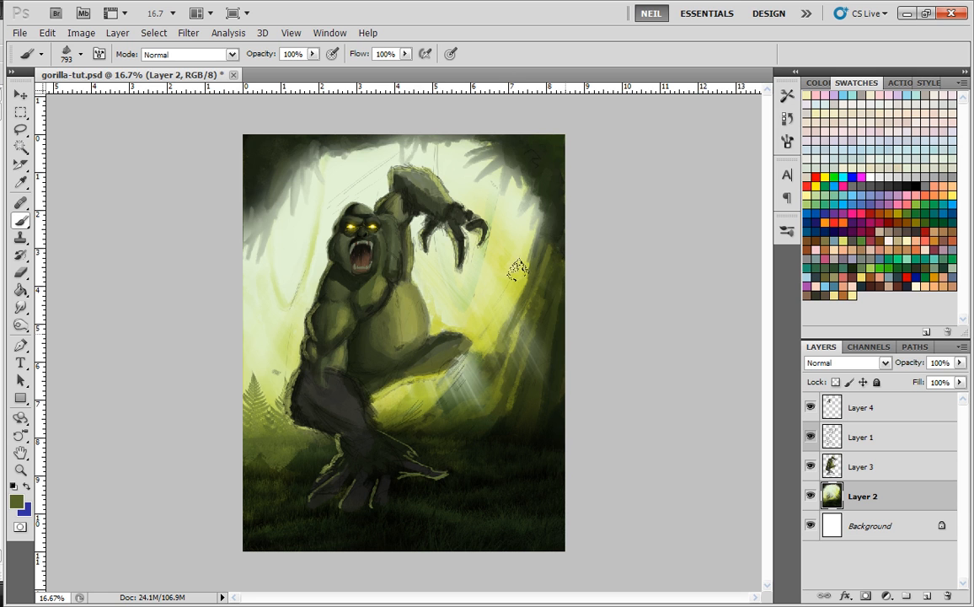
- Add a new layer above Layer 2 and stamp a pale green fern beside the gorilla's head
{"action": "left_click", "coordinate": [926, 596]}
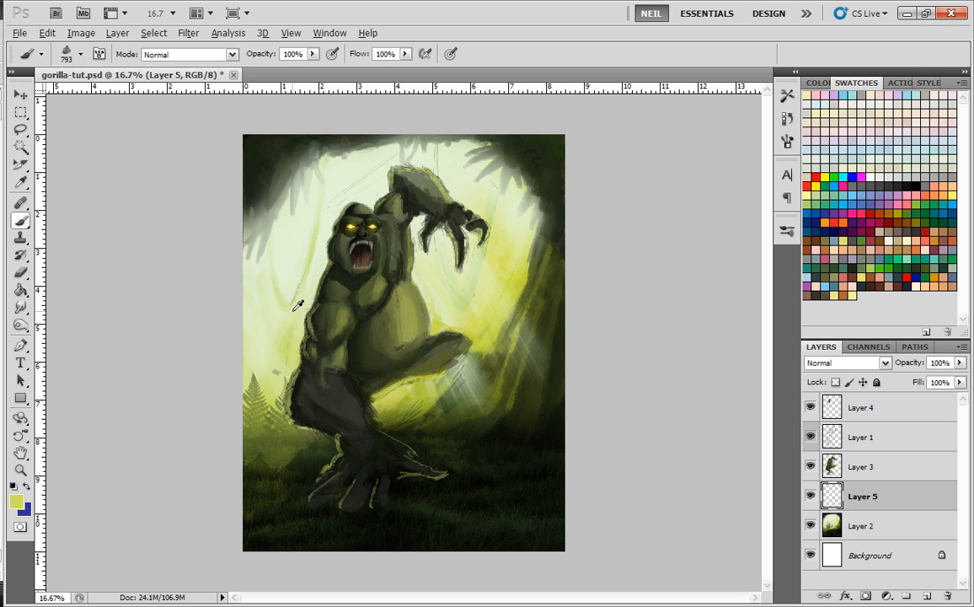
{"action": "mouse_move", "coordinate": [238, 261]}
{"action": "left_mouse_down"}
{"action": "mouse_move", "coordinate": [270, 299]}
{"action": "mouse_move", "coordinate": [325, 253]}
{"action": "mouse_move", "coordinate": [291, 236]}
{"action": "mouse_move", "coordinate": [333, 266]}
{"action": "mouse_move", "coordinate": [257, 250]}
{"action": "left_mouse_up"}
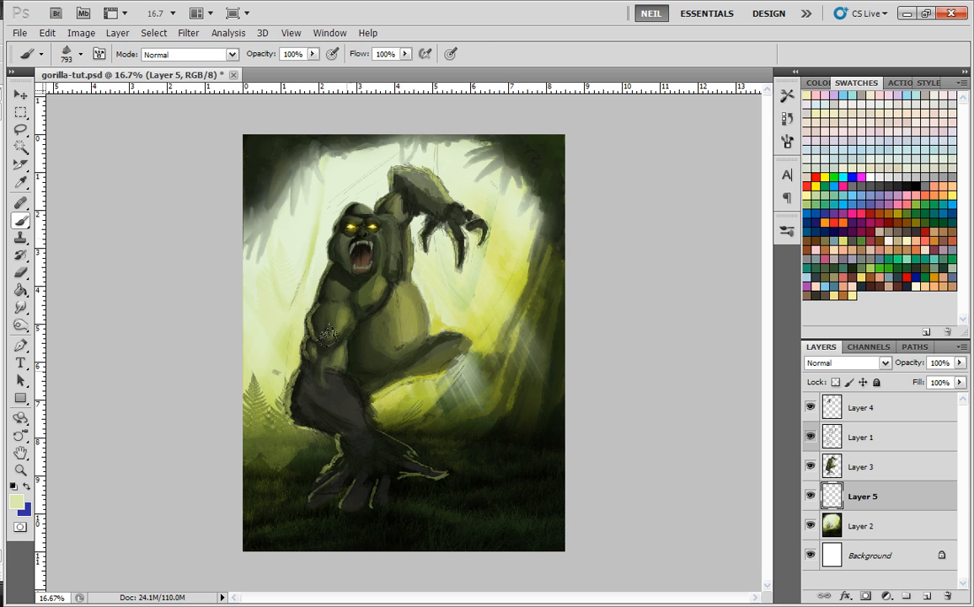
- Rotate the pale fern to 115° beside the gorilla's head and erase the part overlapping the dark foliage
{"action": "left_click", "coordinate": [20, 94]}
{"action": "mouse_move", "coordinate": [264, 185]}
{"action": "left_mouse_down"}
{"action": "mouse_move", "coordinate": [250, 186]}
{"action": "mouse_move", "coordinate": [357, 235]}
{"action": "mouse_move", "coordinate": [360, 255]}
{"action": "left_mouse_up"}
{"action": "mouse_move", "coordinate": [290, 254]}
{"action": "left_mouse_down"}
{"action": "mouse_move", "coordinate": [256, 280]}
{"action": "mouse_move", "coordinate": [301, 221]}
{"action": "mouse_move", "coordinate": [305, 236]}
{"action": "mouse_move", "coordinate": [291, 234]}
{"action": "left_mouse_up"}
{"action": "left_click", "coordinate": [20, 220]}
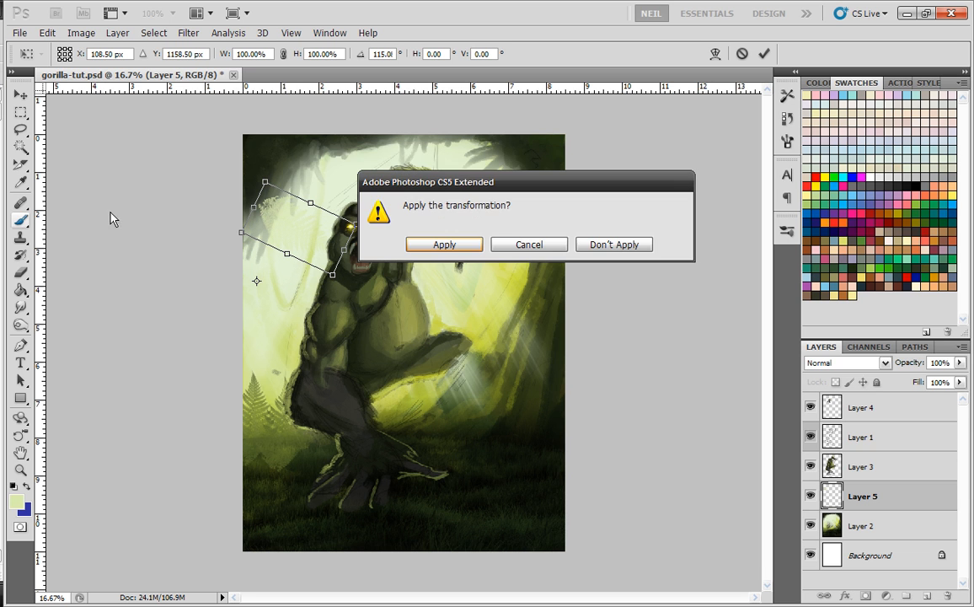
{"action": "left_click", "coordinate": [443, 245]}
{"action": "left_click", "coordinate": [25, 274]}
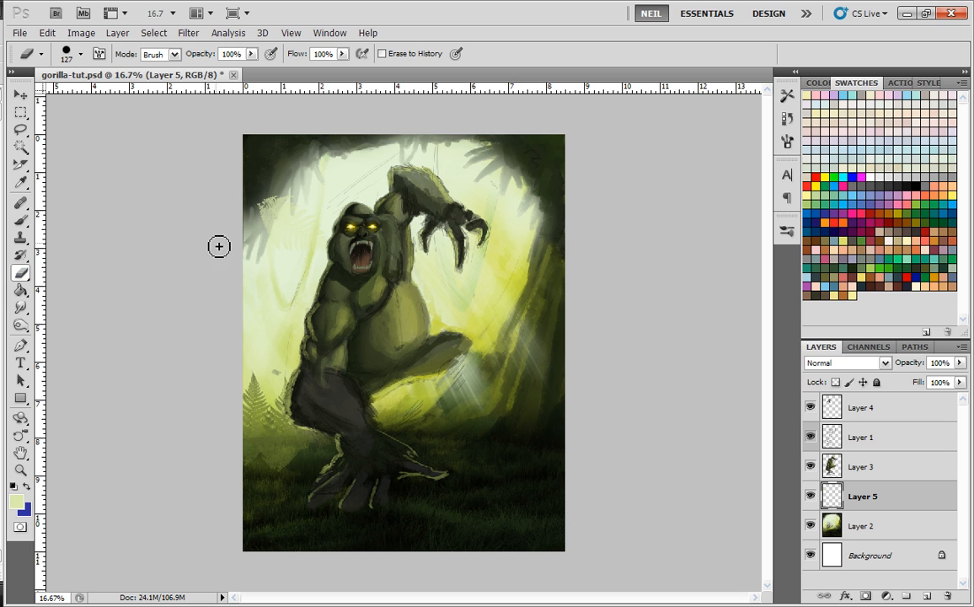
{"action": "mouse_move", "coordinate": [272, 195]}
{"action": "left_mouse_down"}
{"action": "mouse_move", "coordinate": [259, 233]}
{"action": "mouse_move", "coordinate": [270, 225]}
{"action": "mouse_move", "coordinate": [274, 240]}
{"action": "left_mouse_up"}
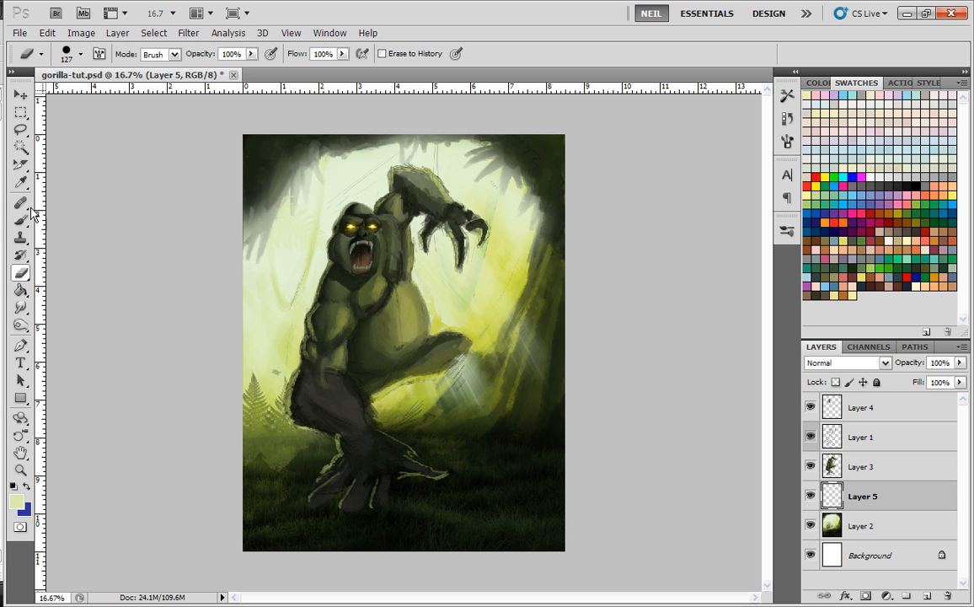
- Stamp a yellow-green fern sampled from the background on another new layer, behind the gorilla's raised hand
{"action": "key", "text": "b"}
{"action": "left_click", "coordinate": [518, 275], "text": "alt"}
{"action": "left_click", "coordinate": [496, 201]}
{"action": "key", "text": "ctrl+z"}
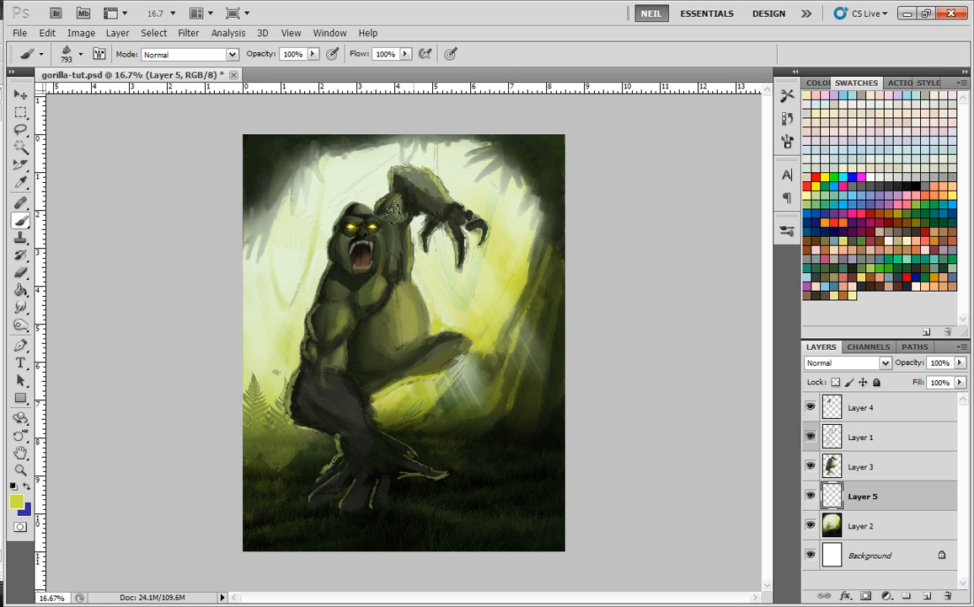
{"action": "left_click", "coordinate": [924, 597]}
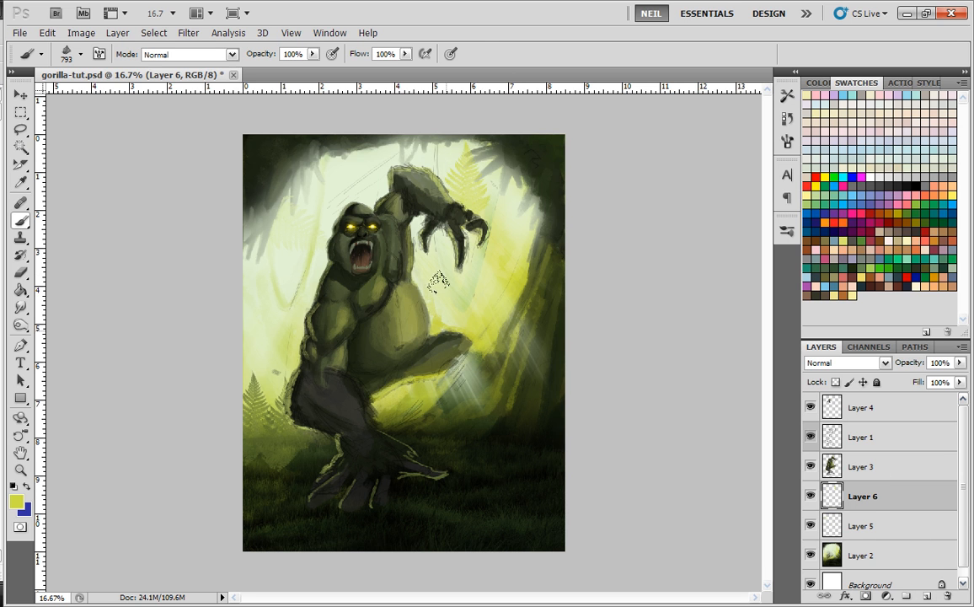
- Rotate the yellow-green fern to about -153° behind the raised hand and erase its part over the upper-right leaves
{"action": "left_click", "coordinate": [15, 96]}
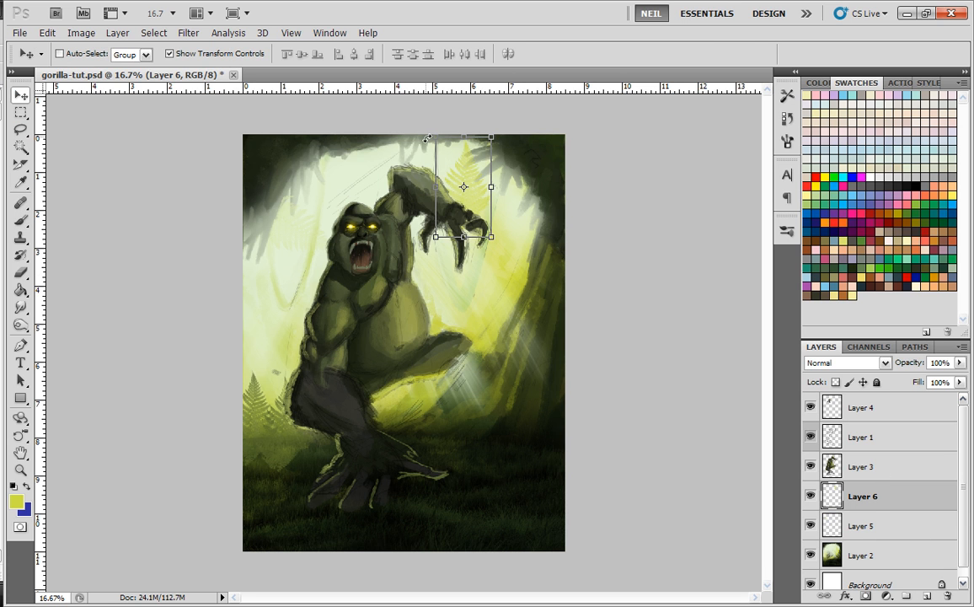
{"action": "left_click_drag", "start_coordinate": [424, 137], "coordinate": [485, 284]}
{"action": "mouse_move", "coordinate": [445, 203]}
{"action": "left_mouse_down"}
{"action": "mouse_move", "coordinate": [428, 189]}
{"action": "mouse_move", "coordinate": [493, 231]}
{"action": "mouse_move", "coordinate": [491, 250]}
{"action": "mouse_move", "coordinate": [466, 208]}
{"action": "mouse_move", "coordinate": [451, 203]}
{"action": "left_mouse_up"}
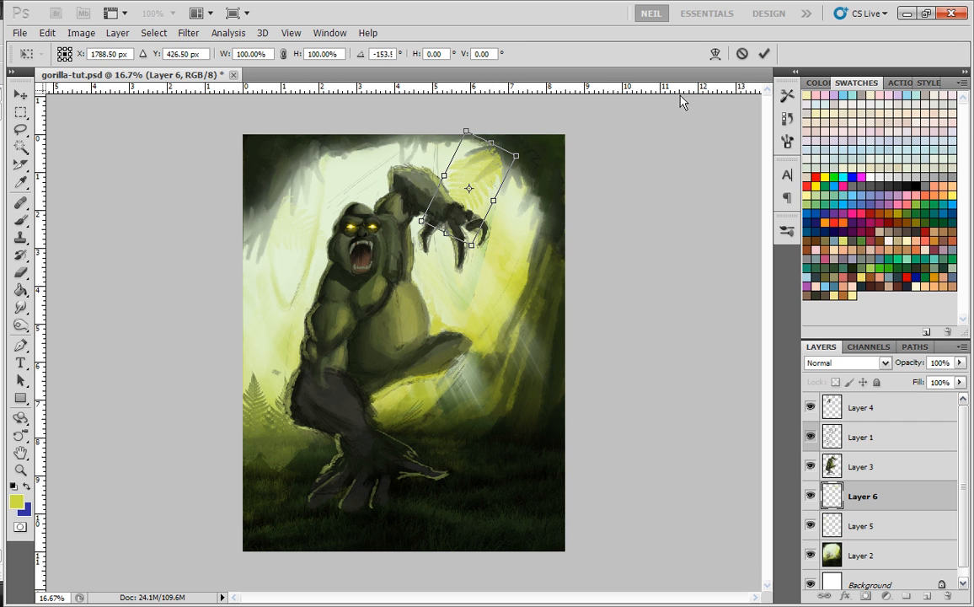
{"action": "left_click", "coordinate": [764, 53]}
{"action": "left_click", "coordinate": [25, 270]}
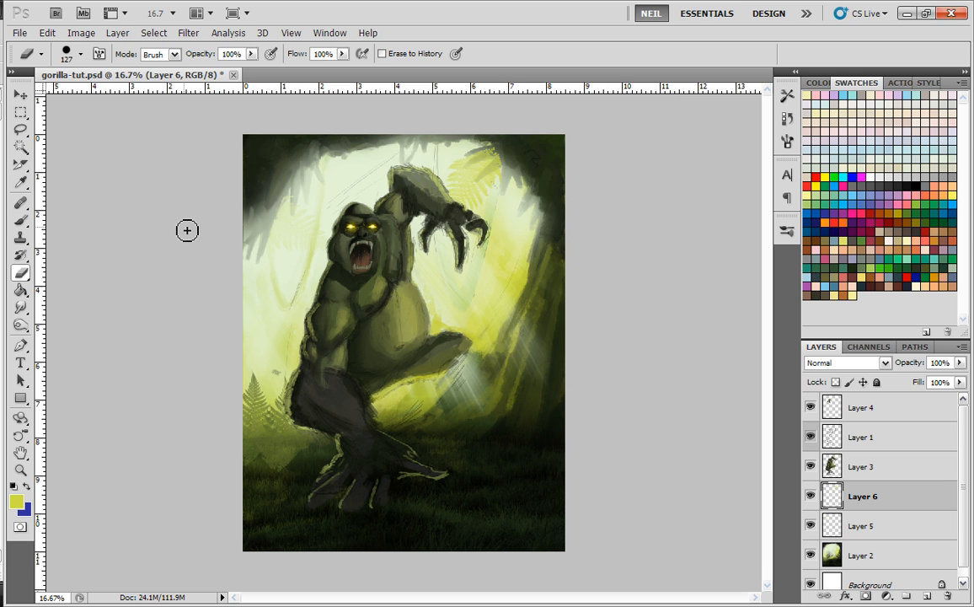
{"action": "mouse_move", "coordinate": [507, 145]}
{"action": "left_mouse_down"}
{"action": "mouse_move", "coordinate": [513, 154]}
{"action": "mouse_move", "coordinate": [502, 167]}
{"action": "mouse_move", "coordinate": [487, 161]}
{"action": "left_mouse_up"}
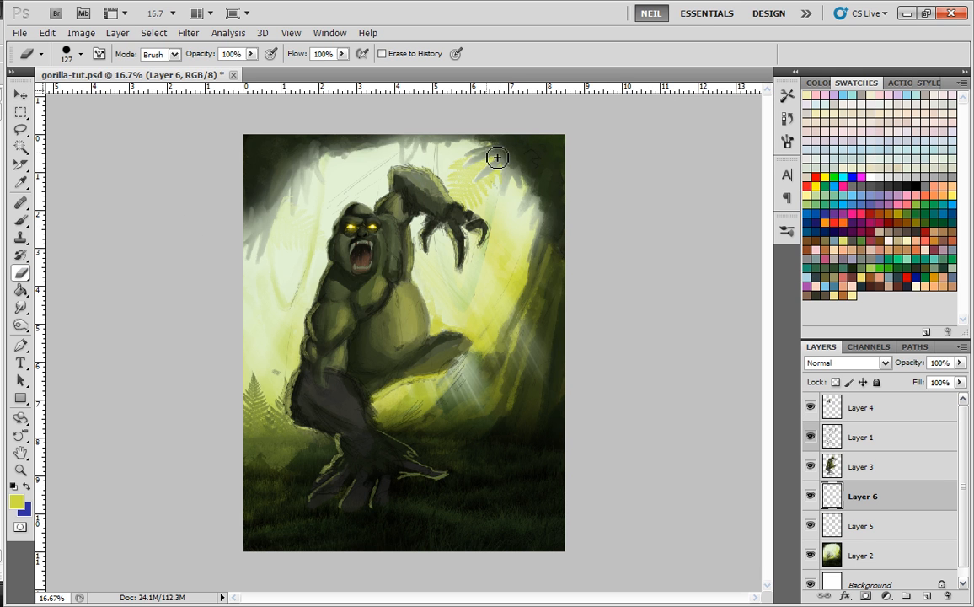
- Choose a 5 px brush and sample a pale yellow-green beside the upper-right fern's leaves
{"action": "key", "text": "ctrl+plus"}
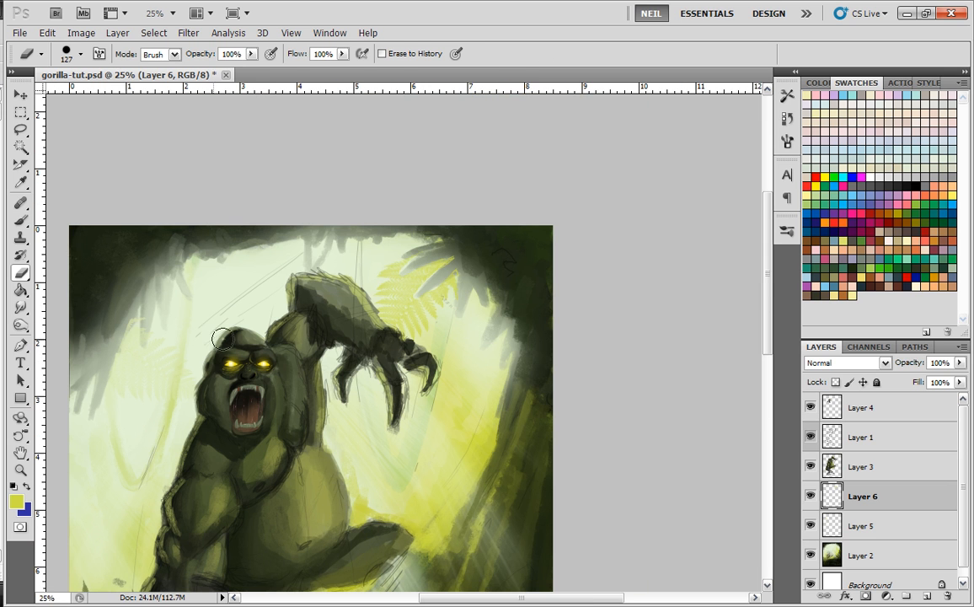
{"action": "key", "text": "b"}
{"action": "right_click", "coordinate": [550, 164]}
{"action": "left_click", "coordinate": [519, 354]}
{"action": "left_click", "coordinate": [416, 271], "text": "alt"}
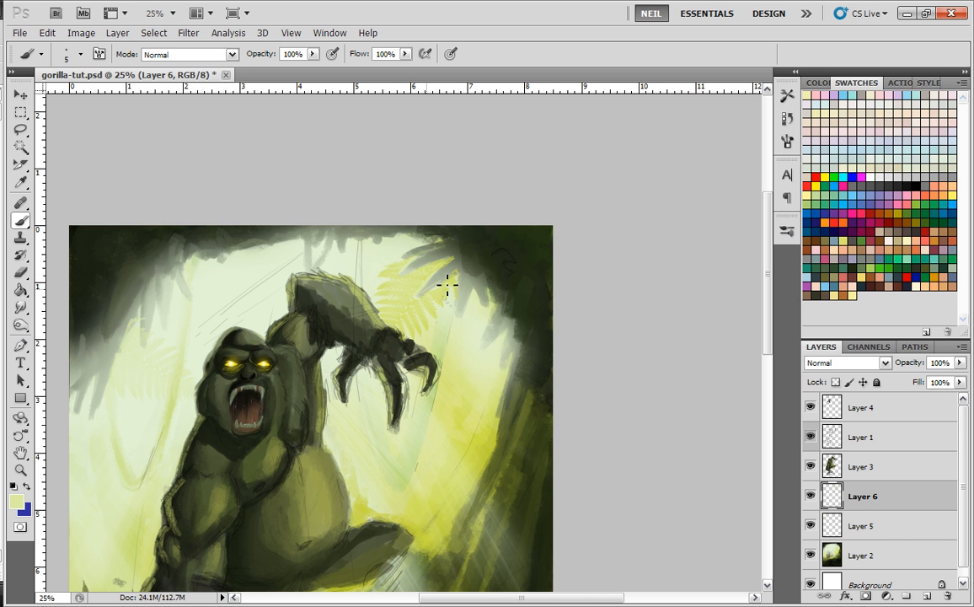
- Merge Layer 6 down into Layer 5, and merge Layer 5 down into Layer 2
{"action": "key", "text": "ctrl+minus"}
{"action": "key", "text": "ctrl+minus"}
{"action": "key", "text": "ctrl+plus"}
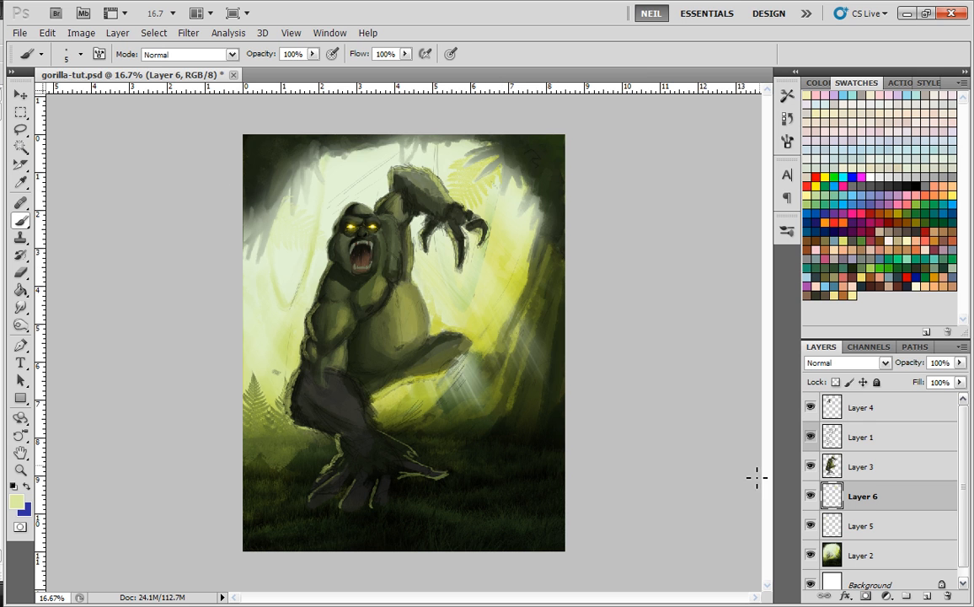
{"action": "left_click", "coordinate": [963, 348]}
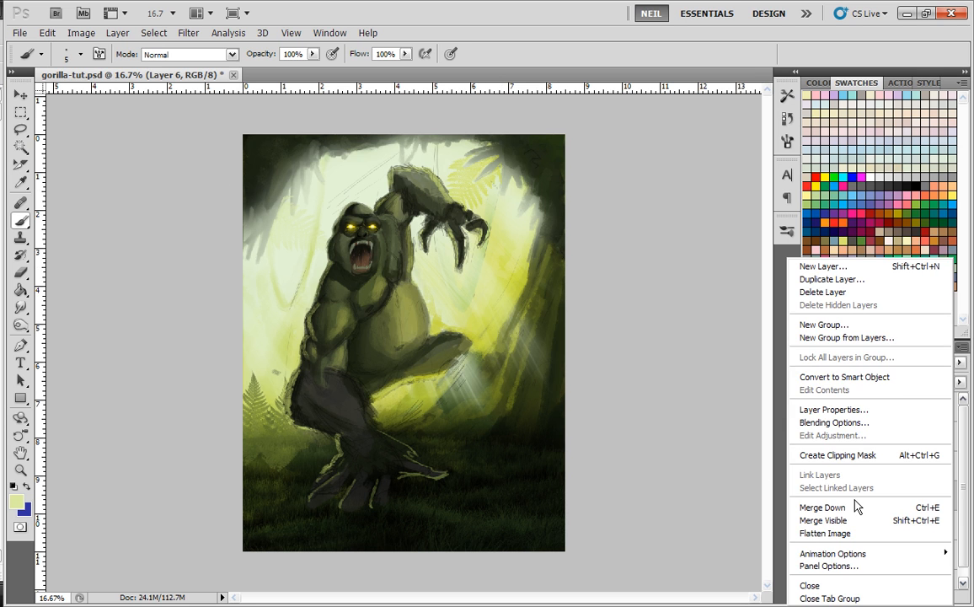
{"action": "left_click", "coordinate": [797, 502]}
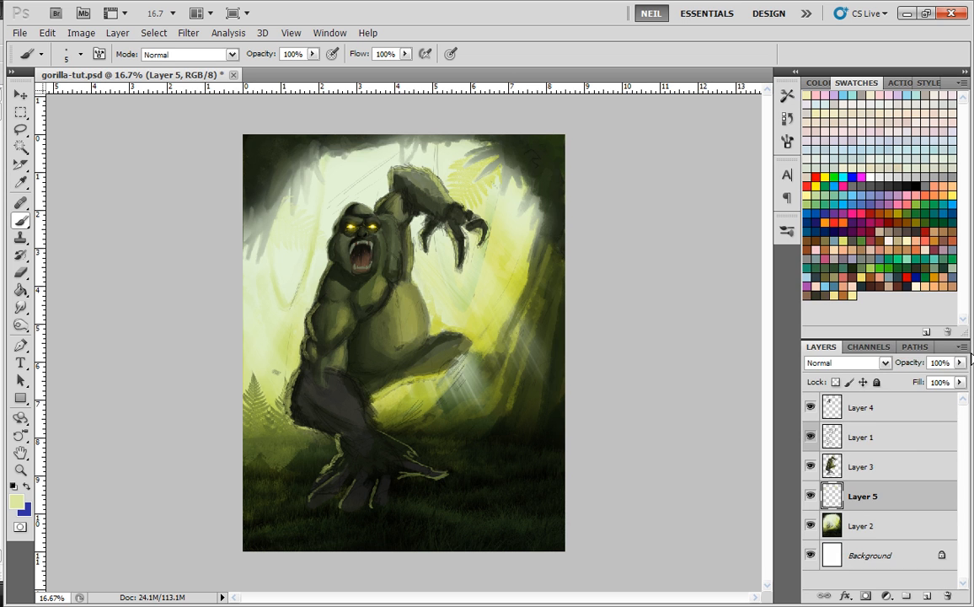
{"action": "left_click", "coordinate": [963, 346]}
{"action": "left_click", "coordinate": [853, 506]}
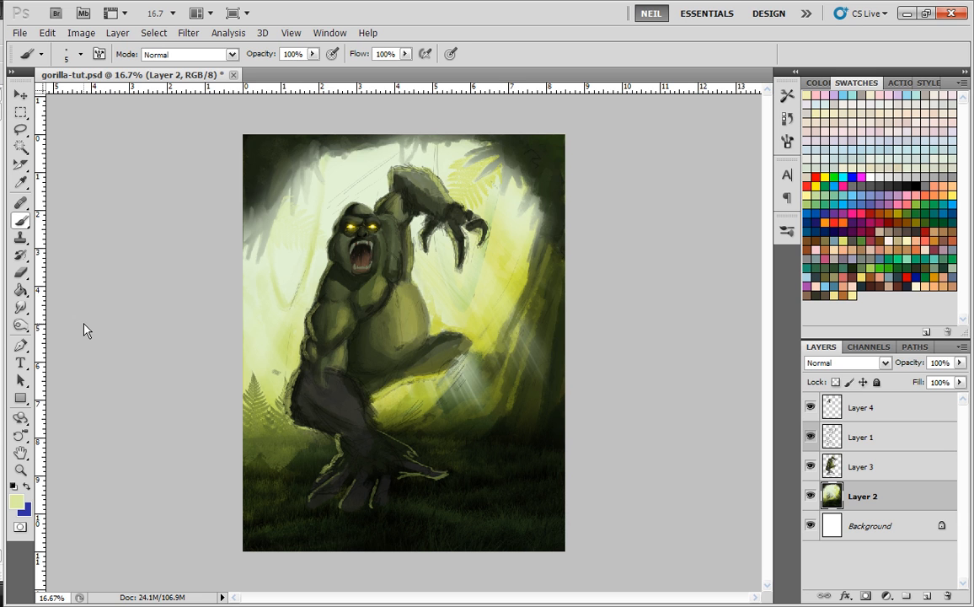
- Paint a dark rock in the grass below the left ferns using a 94 px textured brush and dark tones sampled from the painting
{"action": "right_click", "coordinate": [311, 458]}
{"action": "left_click", "coordinate": [340, 376]}
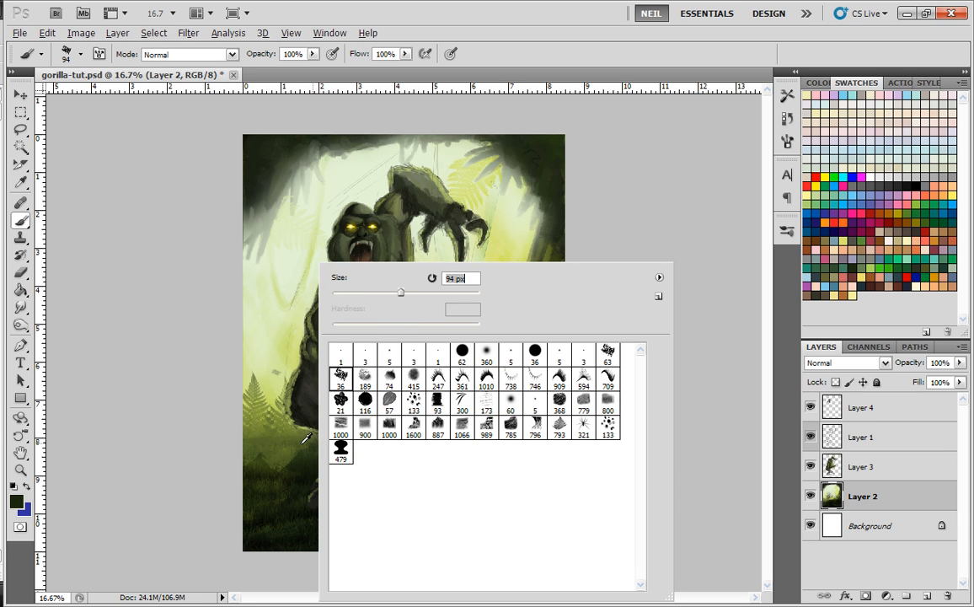
{"action": "left_click", "coordinate": [288, 472], "text": "alt"}
{"action": "left_click", "coordinate": [300, 454], "text": "alt"}
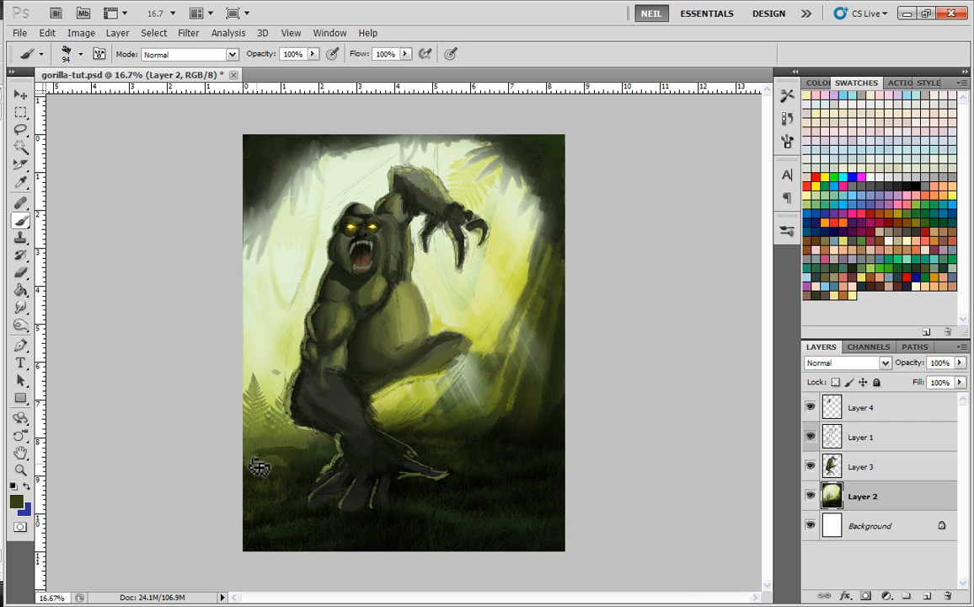
{"action": "key", "text": "ctrl+plus"}
{"action": "key", "text": "ctrl+plus"}
{"action": "left_click_drag", "start_coordinate": [280, 481], "coordinate": [403, 355]}
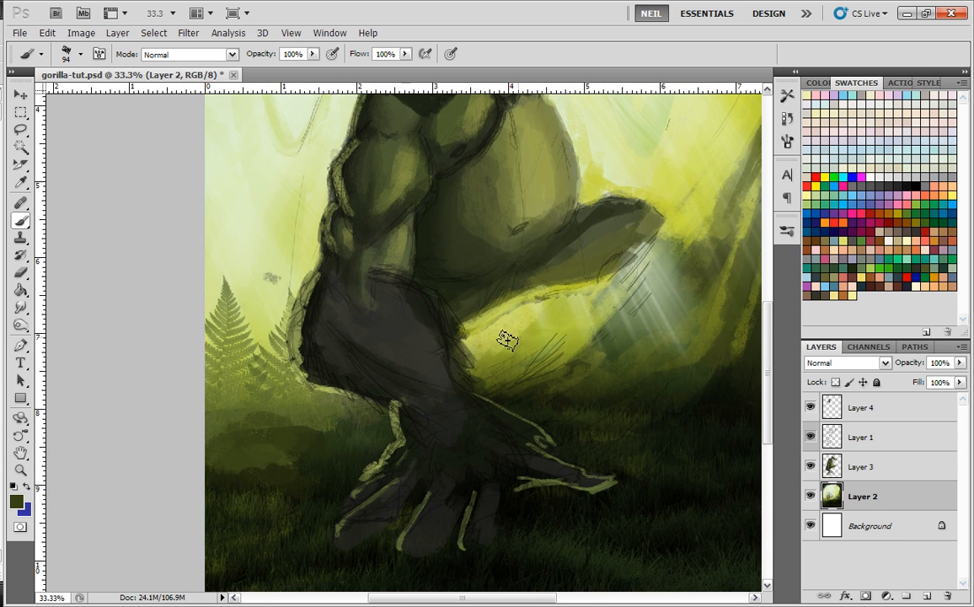
{"action": "left_click", "coordinate": [413, 339], "text": "alt"}
{"action": "mouse_move", "coordinate": [288, 423]}
{"action": "left_mouse_down"}
{"action": "mouse_move", "coordinate": [302, 447]}
{"action": "mouse_move", "coordinate": [249, 425]}
{"action": "mouse_move", "coordinate": [296, 446]}
{"action": "mouse_move", "coordinate": [255, 428]}
{"action": "mouse_move", "coordinate": [251, 456]}
{"action": "mouse_move", "coordinate": [301, 445]}
{"action": "mouse_move", "coordinate": [257, 439]}
{"action": "mouse_move", "coordinate": [224, 454]}
{"action": "mouse_move", "coordinate": [292, 443]}
{"action": "mouse_move", "coordinate": [260, 475]}
{"action": "left_mouse_up"}
{"action": "left_click", "coordinate": [274, 478], "text": "alt"}
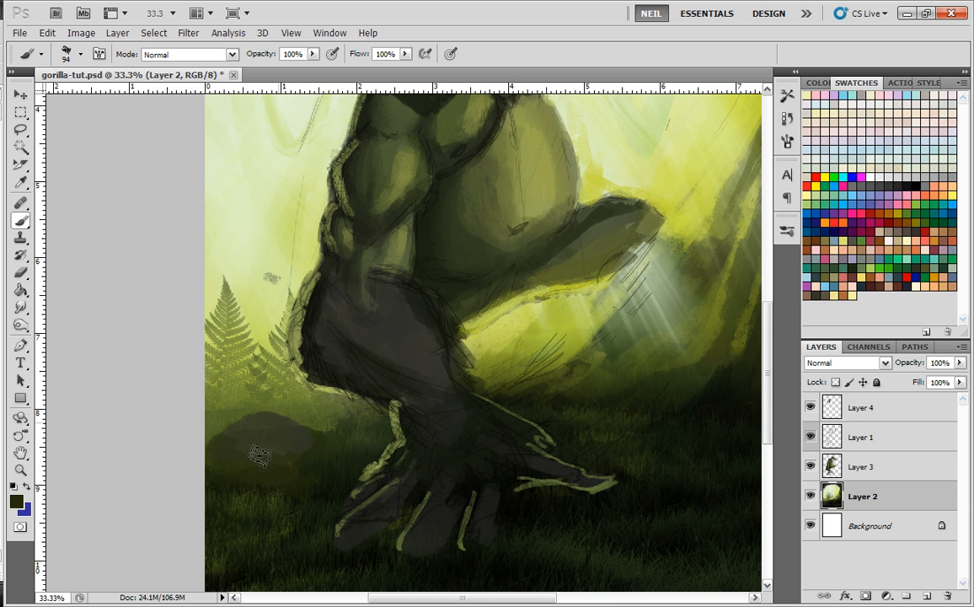
- Highlight the rock's upper edge in pale yellow-green sampled from the background, reducing the textured brush to 30 px
{"action": "left_click", "coordinate": [253, 281], "text": "alt"}
{"action": "left_click_drag", "start_coordinate": [310, 424], "coordinate": [255, 428]}
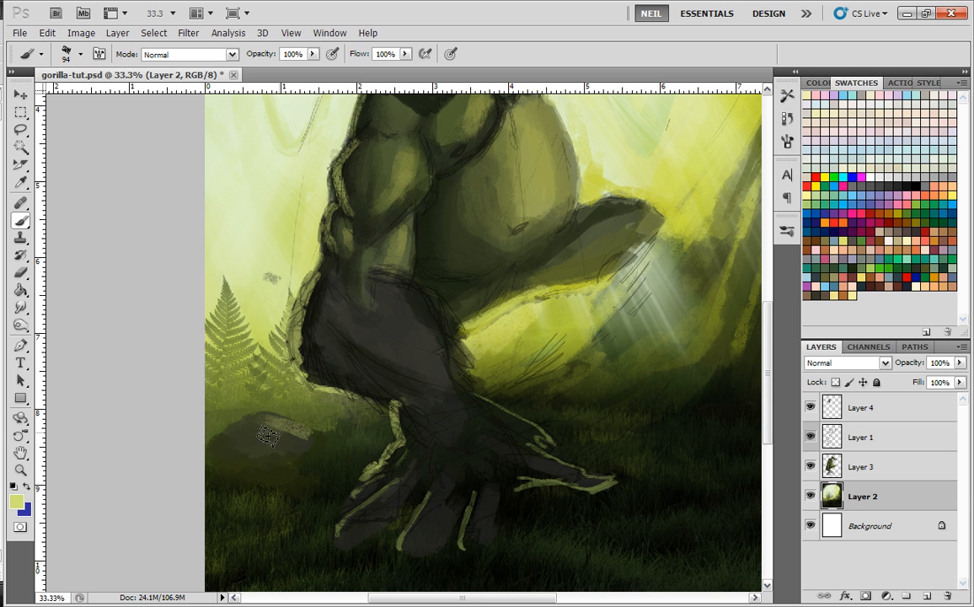
{"action": "right_click", "coordinate": [311, 362]}
{"action": "left_click", "coordinate": [361, 293]}
{"action": "left_click_drag", "start_coordinate": [313, 433], "coordinate": [253, 413]}
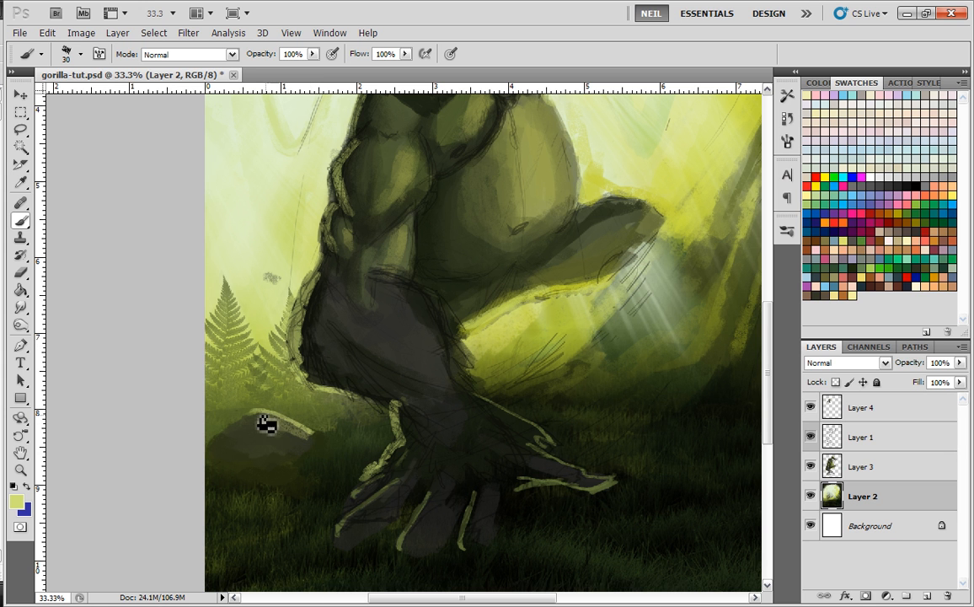
- Shape the rock's facets with 30 px strokes of pale green and sampled dark tones
{"action": "scroll", "coordinate": [322, 417], "scroll_direction": "up", "scroll_amount": 2}
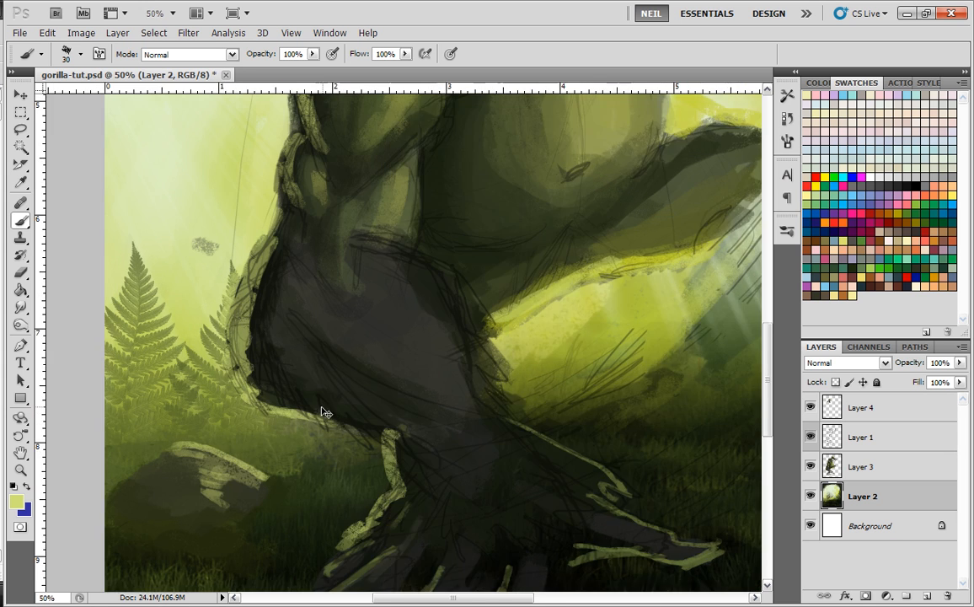
{"action": "left_click_drag", "start_coordinate": [239, 483], "coordinate": [390, 394]}
{"action": "left_click", "coordinate": [612, 447], "text": "alt"}
{"action": "mouse_move", "coordinate": [335, 382]}
{"action": "left_mouse_down"}
{"action": "mouse_move", "coordinate": [344, 411]}
{"action": "mouse_move", "coordinate": [387, 411]}
{"action": "mouse_move", "coordinate": [311, 359]}
{"action": "mouse_move", "coordinate": [281, 386]}
{"action": "mouse_move", "coordinate": [304, 381]}
{"action": "mouse_move", "coordinate": [352, 426]}
{"action": "mouse_move", "coordinate": [278, 413]}
{"action": "mouse_move", "coordinate": [289, 389]}
{"action": "mouse_move", "coordinate": [241, 415]}
{"action": "mouse_move", "coordinate": [277, 385]}
{"action": "mouse_move", "coordinate": [246, 389]}
{"action": "mouse_move", "coordinate": [305, 392]}
{"action": "mouse_move", "coordinate": [245, 451]}
{"action": "left_mouse_up"}
{"action": "left_click", "coordinate": [259, 428], "text": "alt"}
{"action": "key", "text": "ctrl+minus"}
{"action": "key", "text": "ctrl+minus"}
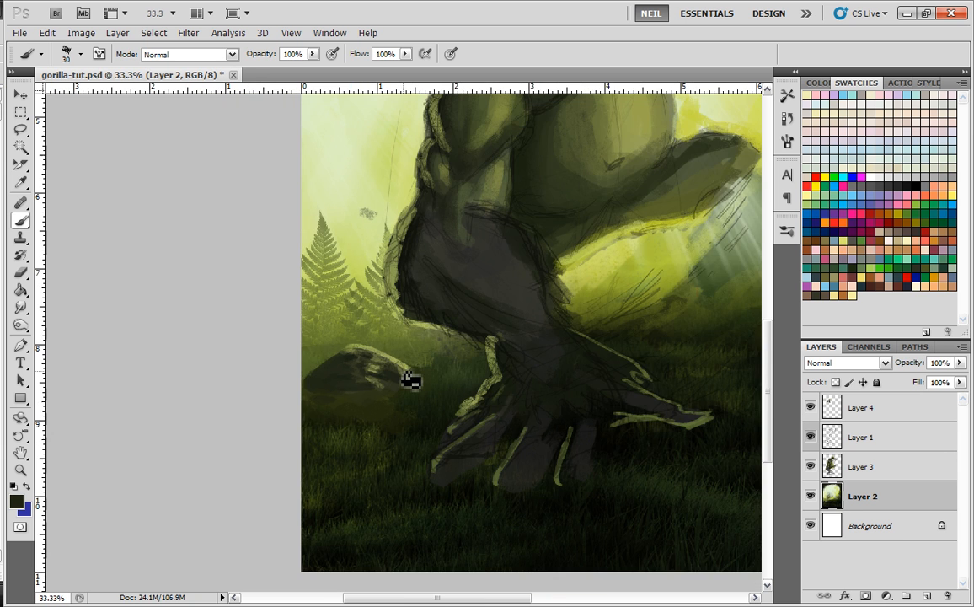
- Darken and roughen the rock's body with black from the 1000 px texture brush
{"action": "key", "text": "ctrl+plus"}
{"action": "key", "text": "ctrl+plus"}
{"action": "right_click", "coordinate": [375, 336]}
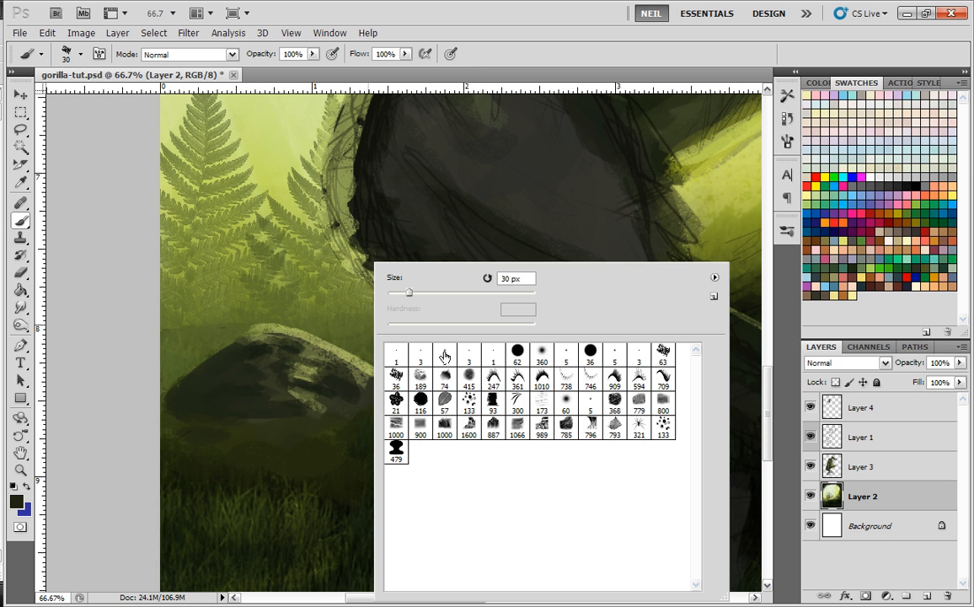
{"action": "left_click", "coordinate": [445, 426]}
{"action": "left_click_drag", "start_coordinate": [305, 367], "coordinate": [259, 362]}
{"action": "key", "text": "ctrl+z"}
{"action": "key", "text": "ctrl+z"}
{"action": "key", "text": "ctrl+z"}
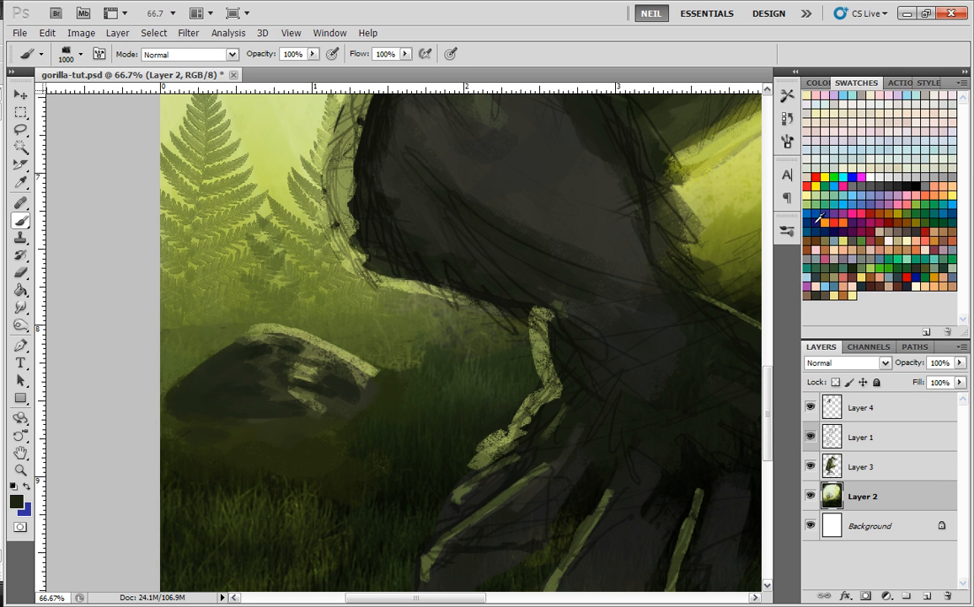
{"action": "key", "text": "ctrl+z"}
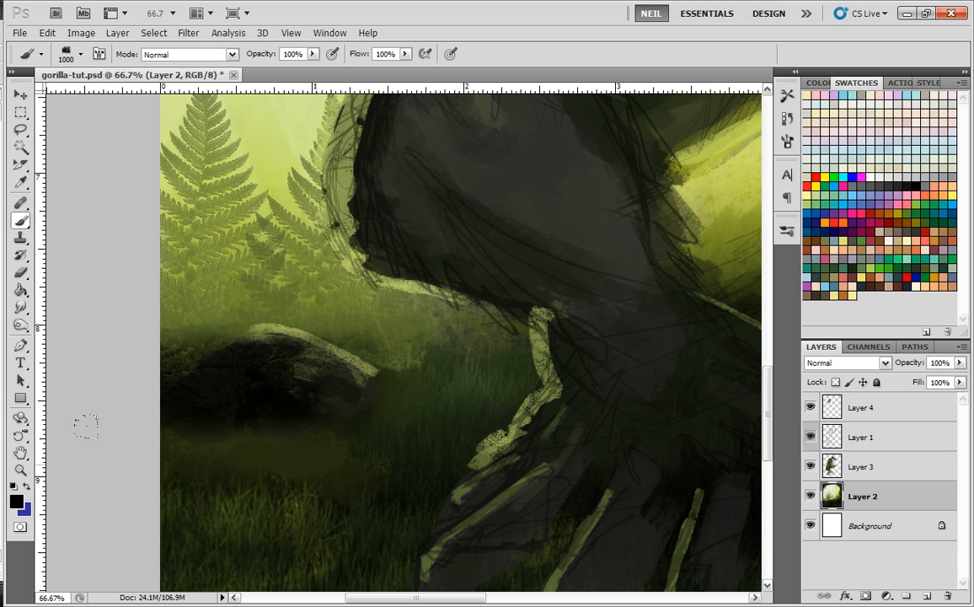
- Choose the 1600 px texture brush for the tree trunk beyond the gorilla's raised knee
{"action": "key", "text": "ctrl+minus"}
{"action": "key", "text": "ctrl+minus"}
{"action": "key", "text": "ctrl+minus"}
{"action": "left_click_drag", "start_coordinate": [647, 253], "coordinate": [122, 368]}
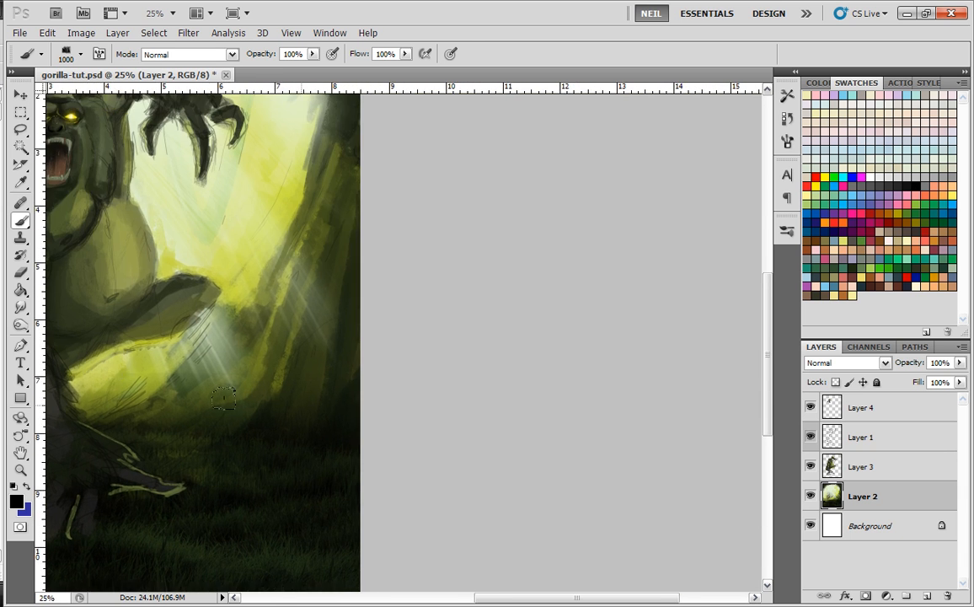
{"action": "left_click_drag", "start_coordinate": [245, 353], "coordinate": [306, 364]}
{"action": "right_click", "coordinate": [274, 369]}
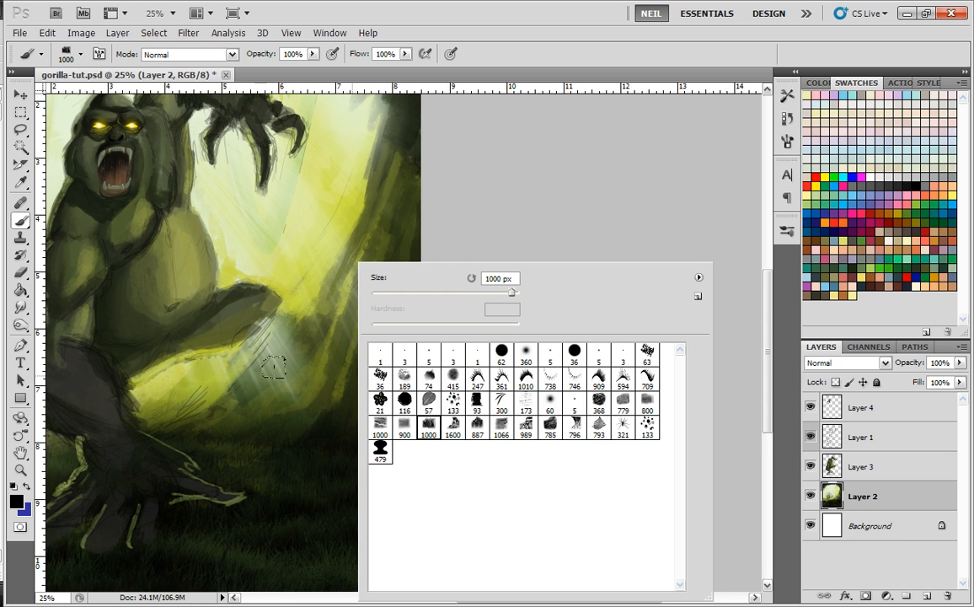
{"action": "left_click", "coordinate": [278, 293]}
- Try stamping the 1600 px texture over the tree trunk directly on Layer 2, switching from black to a sampled dark green
{"action": "key", "text": "ctrl+z"}
{"action": "left_click", "coordinate": [334, 344]}
{"action": "key", "text": "ctrl+z"}
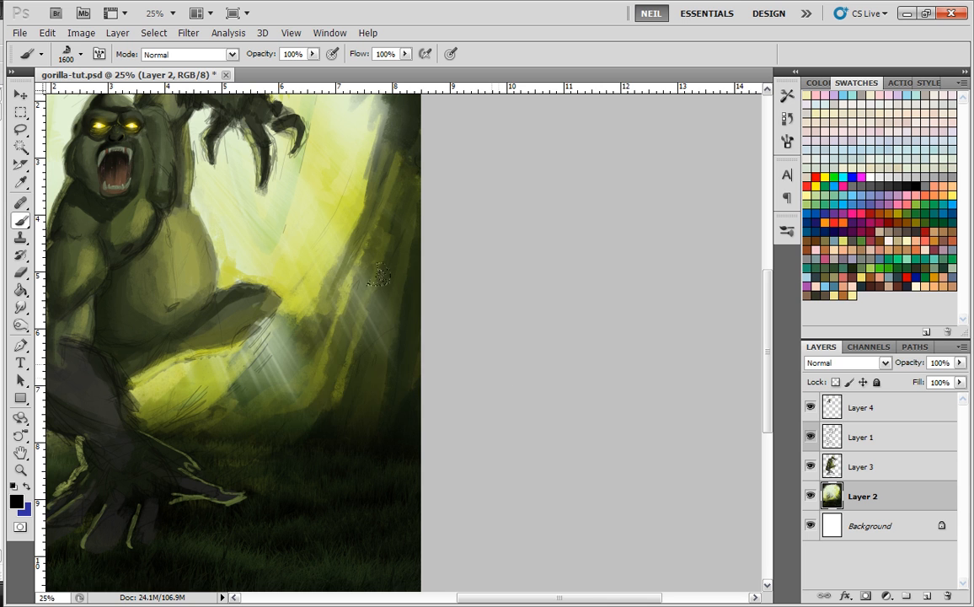
{"action": "left_click", "coordinate": [233, 255]}
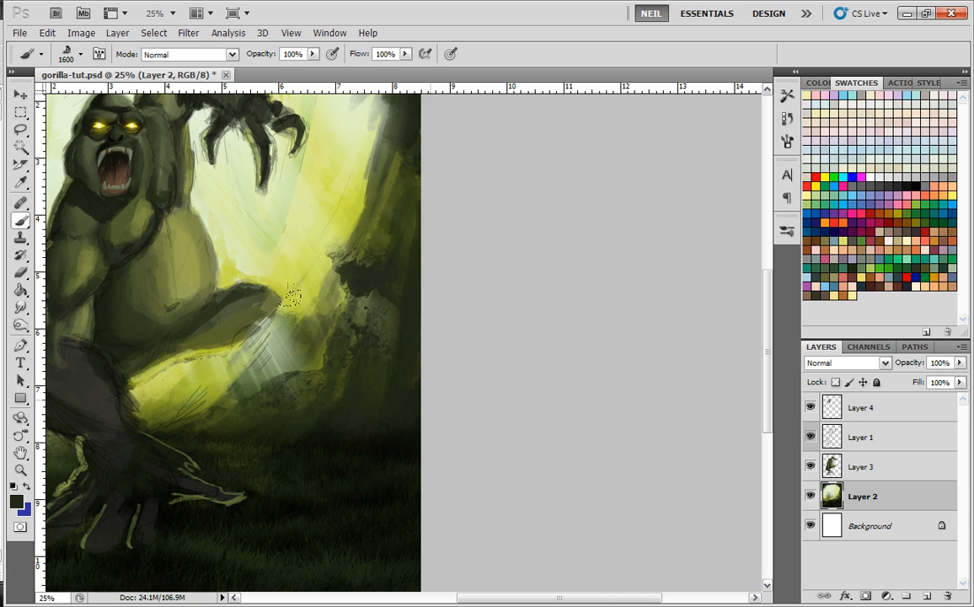
{"action": "key", "text": "ctrl+z"}
{"action": "left_click", "coordinate": [347, 305]}
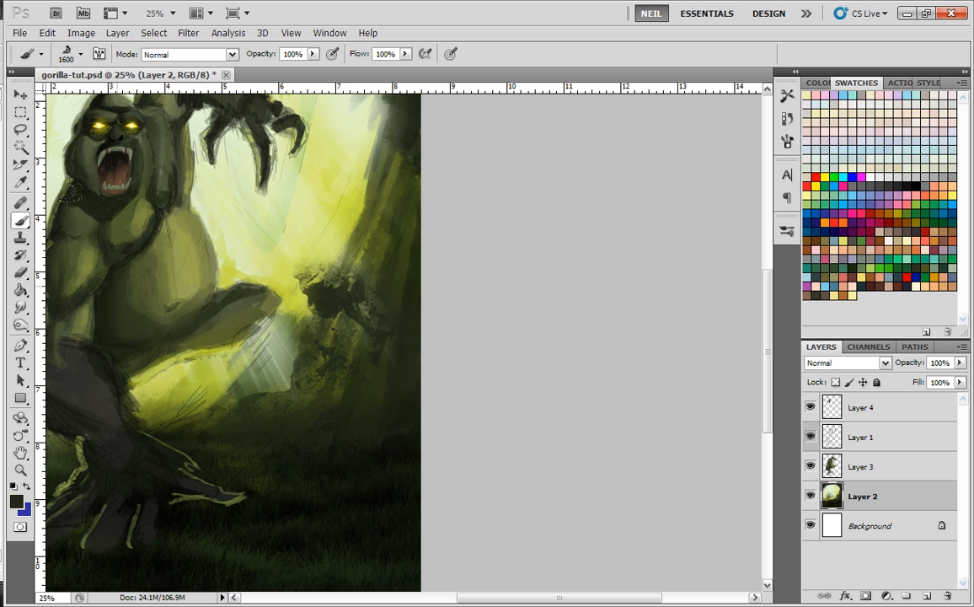
- Stamp the dark green texture over the lower tree trunk on a new layer above Layer 2, and erase its dense upper-left part
{"action": "left_click", "coordinate": [925, 595]}
{"action": "left_click", "coordinate": [206, 270]}
{"action": "key", "text": "e"}
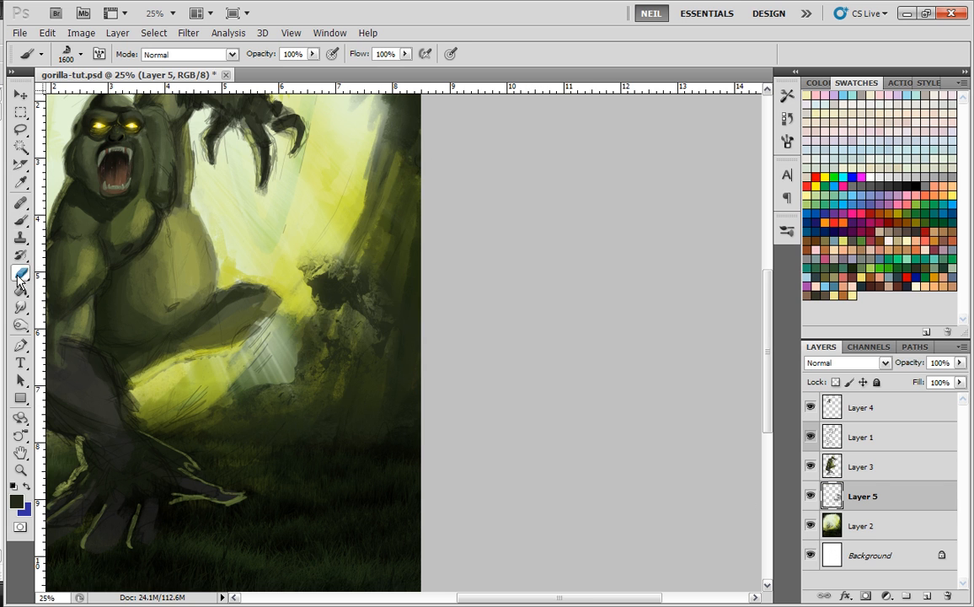
{"action": "right_click", "coordinate": [324, 268]}
{"action": "mouse_move", "coordinate": [305, 271]}
{"action": "left_mouse_down"}
{"action": "mouse_move", "coordinate": [298, 276]}
{"action": "mouse_move", "coordinate": [321, 260]}
{"action": "left_mouse_up"}
{"action": "left_click", "coordinate": [20, 220]}
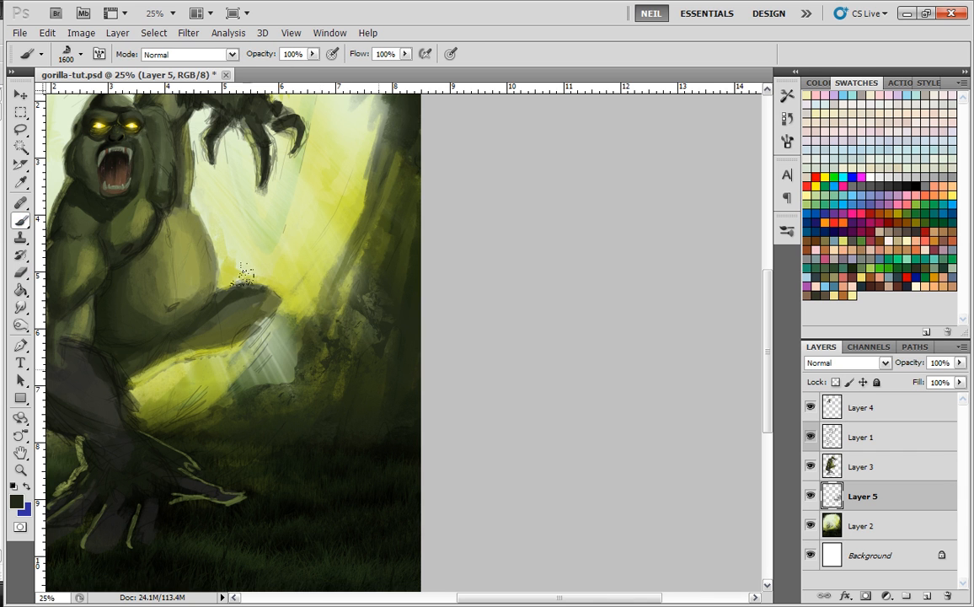
- Examine the textured tree trunk and the balance of the whole jungle background around the gorilla
{"action": "key", "text": "ctrl+minus"}
{"action": "key", "text": "ctrl+minus"}
{"action": "key", "text": "ctrl+plus"}
{"action": "key", "text": "ctrl+plus"}
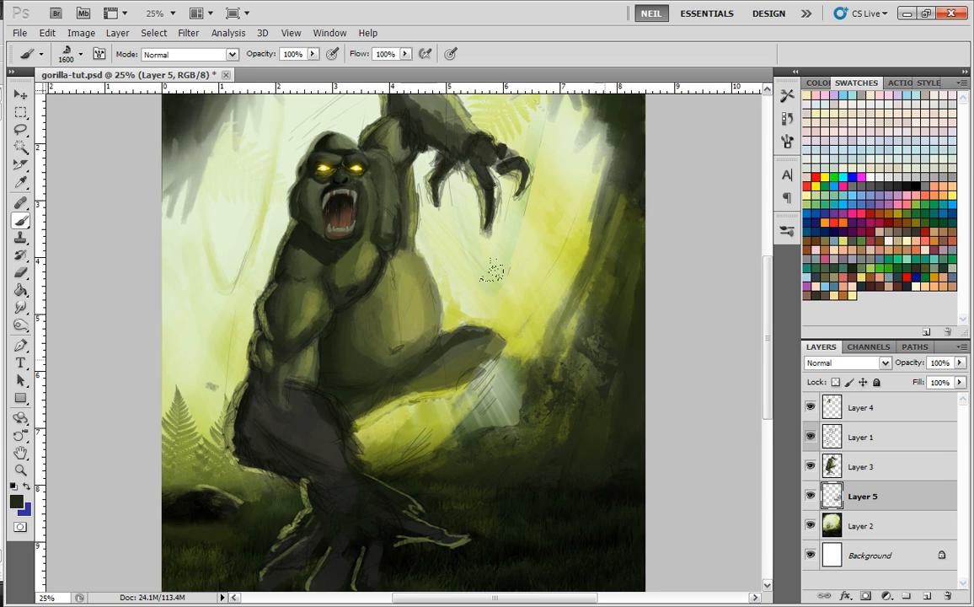
{"action": "left_click_drag", "start_coordinate": [526, 352], "coordinate": [368, 302]}
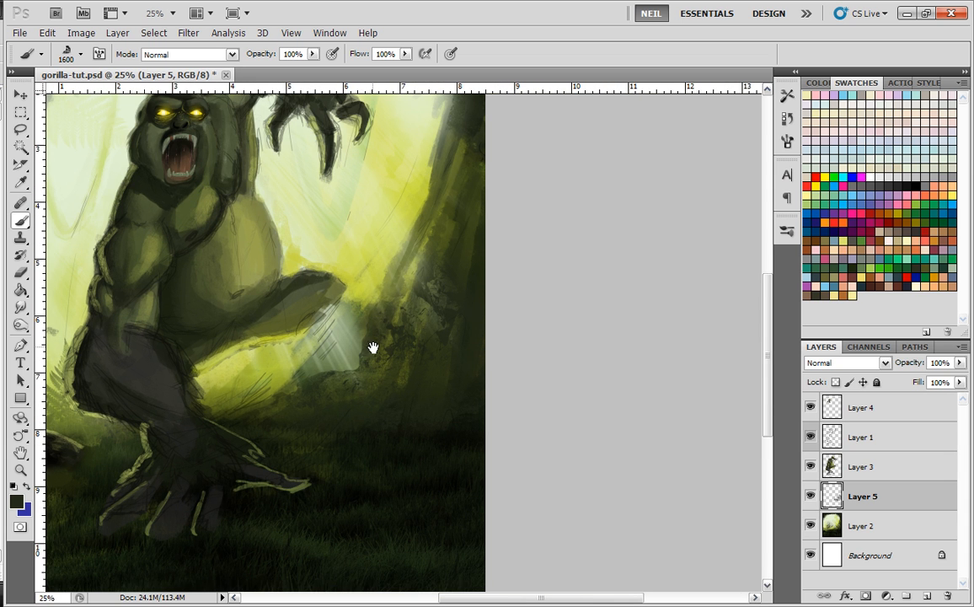
{"action": "left_click_drag", "start_coordinate": [372, 348], "coordinate": [377, 328]}
{"action": "left_click_drag", "start_coordinate": [454, 307], "coordinate": [424, 371]}
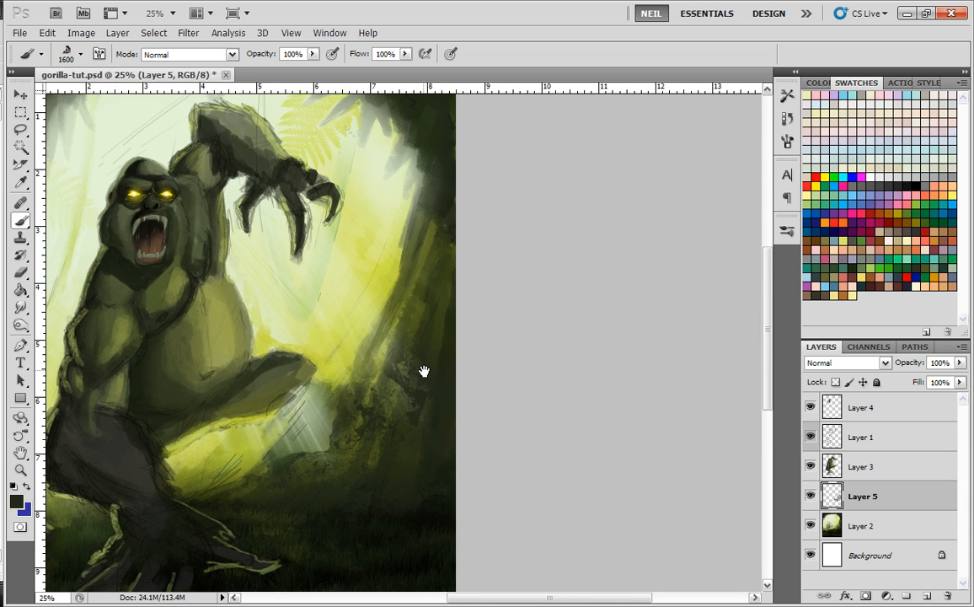
{"action": "left_click_drag", "start_coordinate": [461, 464], "coordinate": [474, 326]}
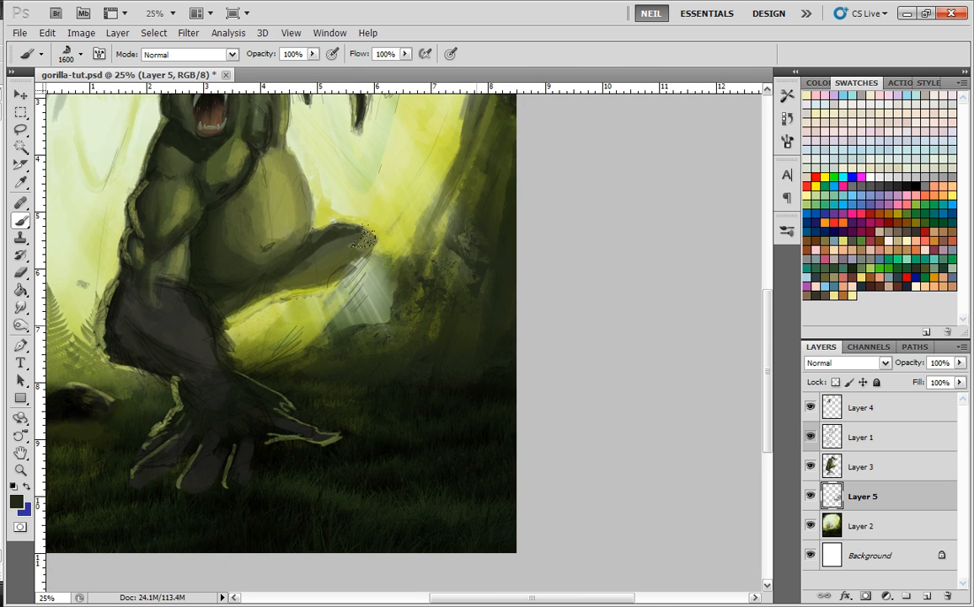
{"action": "key", "text": "ctrl+minus"}
{"action": "key", "text": "ctrl+minus"}
{"action": "key", "text": "ctrl+plus"}
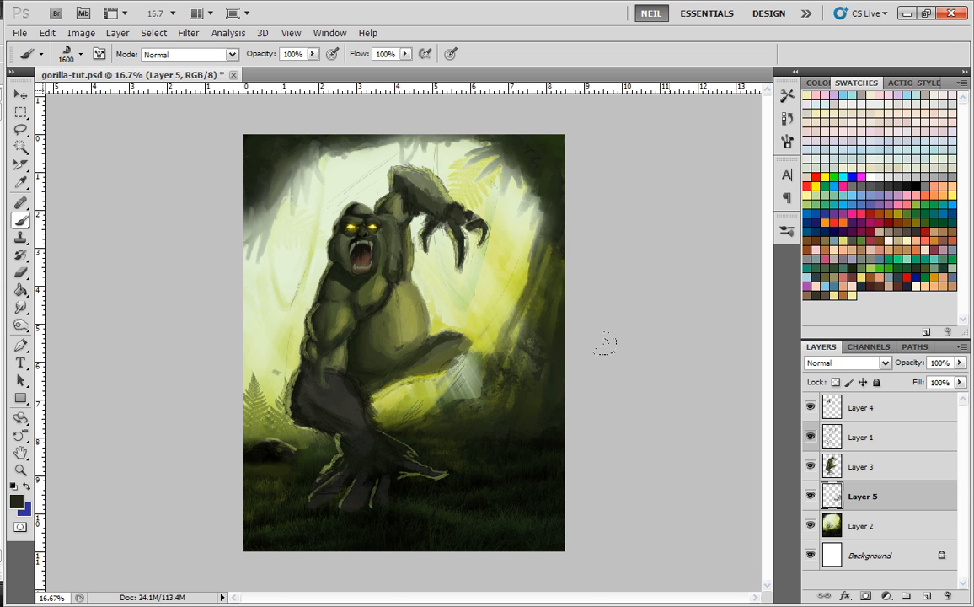
{"action": "key", "text": "ctrl+plus"}
{"action": "left_click_drag", "start_coordinate": [564, 401], "coordinate": [548, 368]}
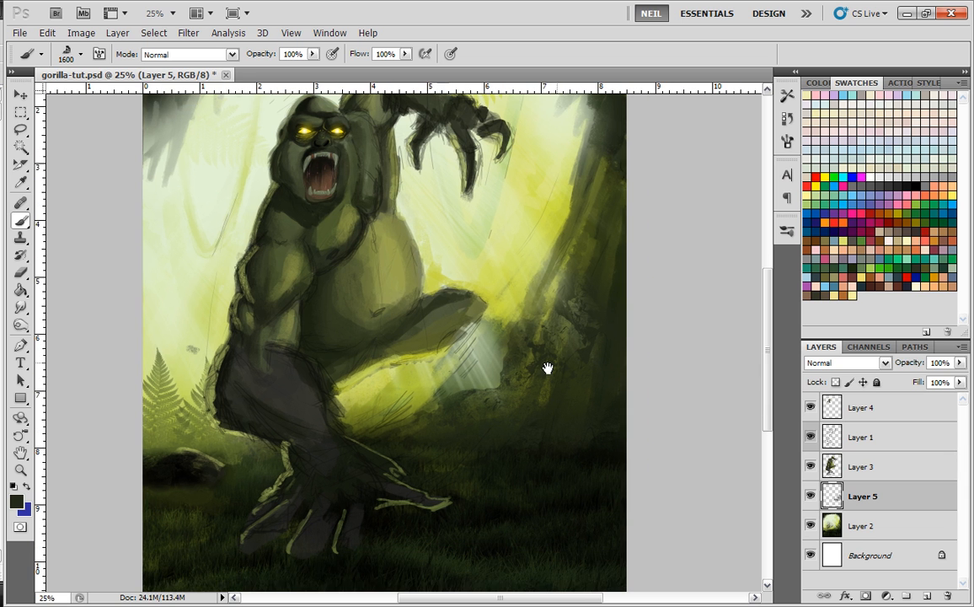
- Lower the opacity of the sketch lines on Layer 1 to 12%
{"action": "left_click", "coordinate": [858, 407]}
{"action": "key", "text": "ctrl+plus"}
{"action": "left_click_drag", "start_coordinate": [339, 483], "coordinate": [343, 394]}
{"action": "left_click", "coordinate": [885, 435]}
{"action": "left_click", "coordinate": [958, 362]}
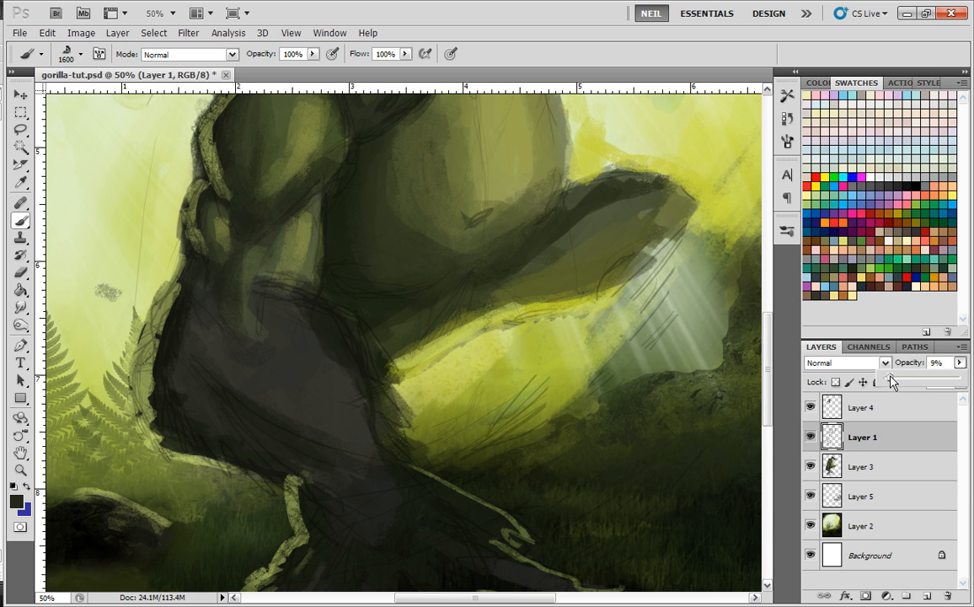
{"action": "left_click_drag", "start_coordinate": [894, 384], "coordinate": [890, 383]}
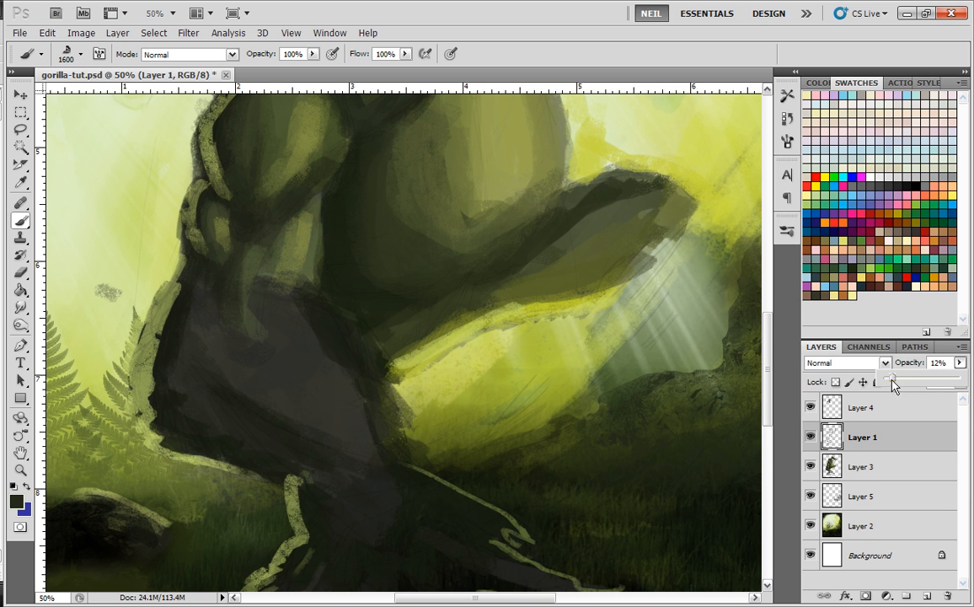
- On Layer 4, paint the outer edge and shadows of the gorilla's planted forearm in near-black green with a 17 px textured brush
{"action": "left_click", "coordinate": [865, 405]}
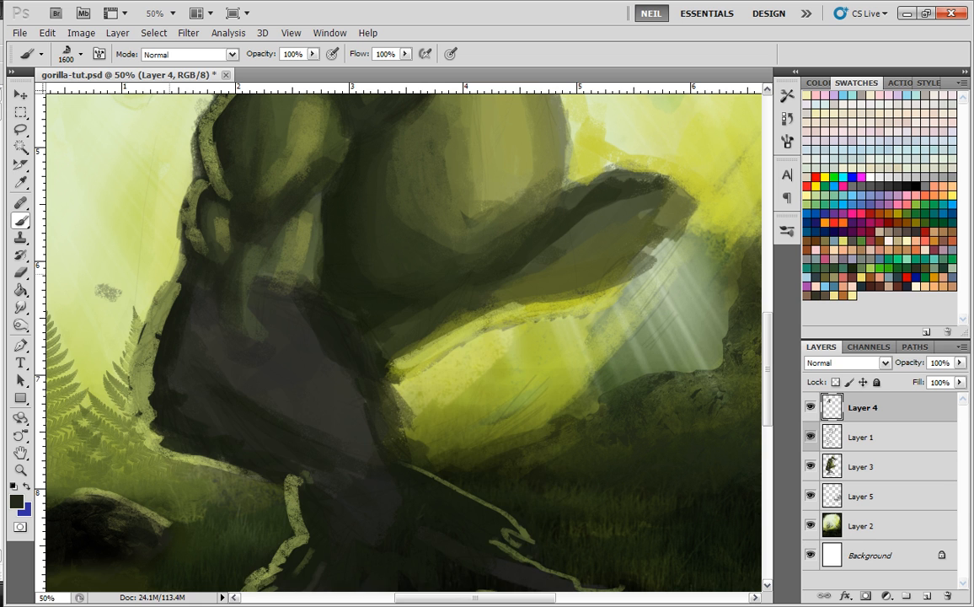
{"action": "right_click", "coordinate": [204, 263]}
{"action": "left_click", "coordinate": [235, 380]}
{"action": "left_click", "coordinate": [228, 293]}
{"action": "left_click", "coordinate": [178, 300]}
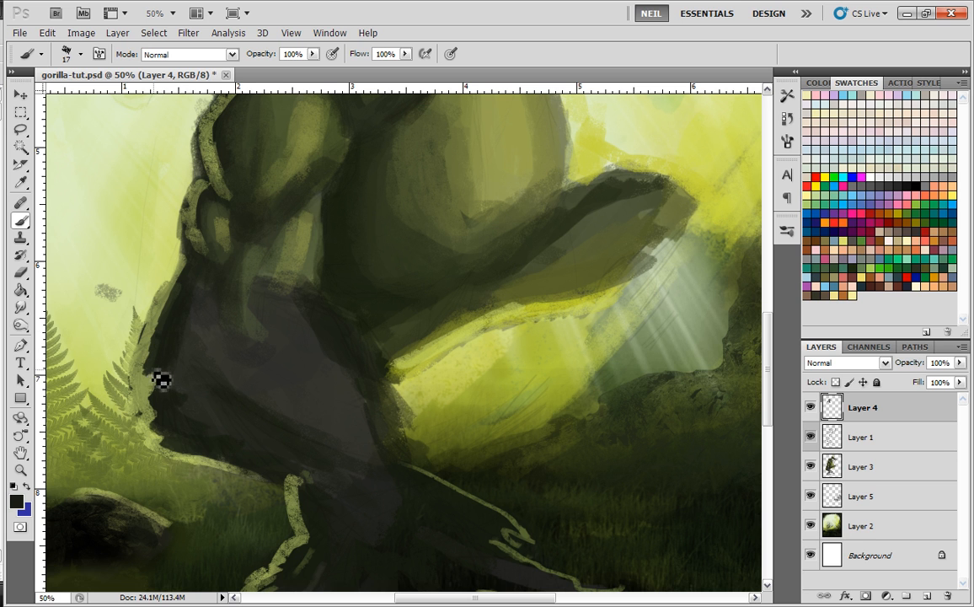
{"action": "left_click_drag", "start_coordinate": [165, 422], "coordinate": [176, 454]}
{"action": "left_click_drag", "start_coordinate": [183, 331], "coordinate": [251, 367]}
- Paint short fur strokes along the elbow's outer edge, using greens sampled from the arm and a pale green from the background
{"action": "left_click", "coordinate": [268, 219], "text": "alt"}
{"action": "left_click_drag", "start_coordinate": [271, 222], "coordinate": [256, 265]}
{"action": "left_click", "coordinate": [276, 238], "text": "alt"}
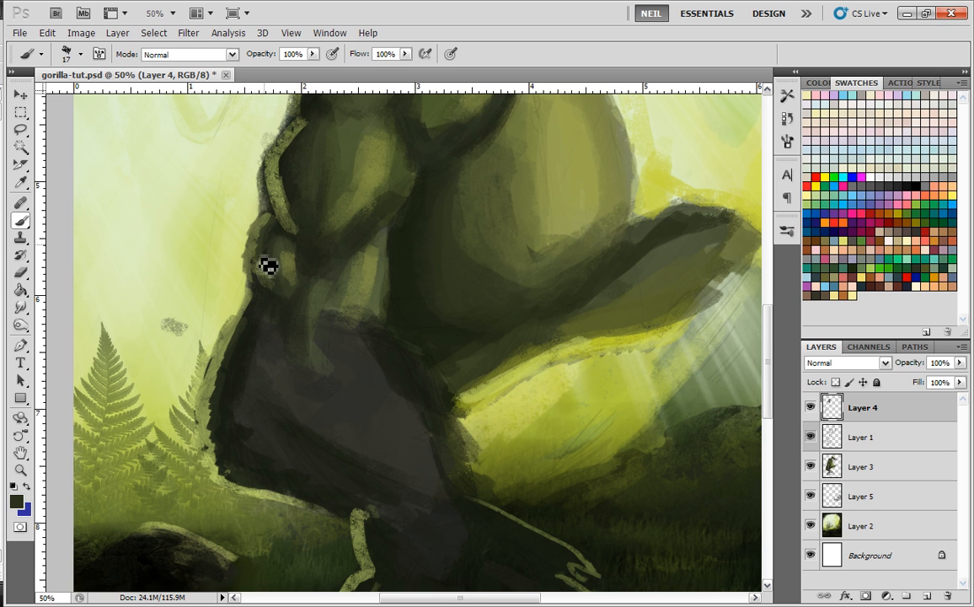
{"action": "key", "text": "ctrl+plus"}
{"action": "left_click_drag", "start_coordinate": [312, 168], "coordinate": [393, 220]}
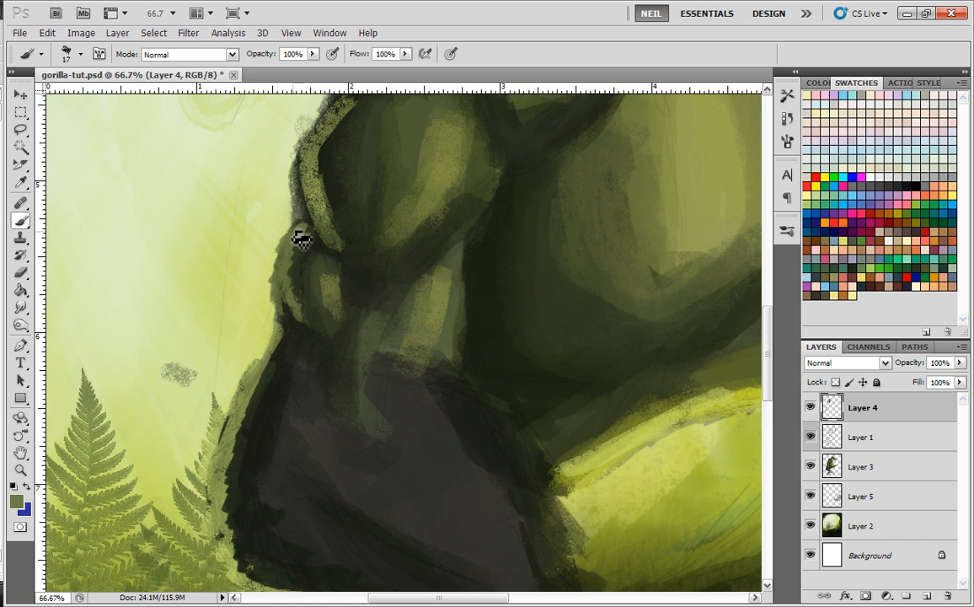
{"action": "left_click", "coordinate": [278, 210], "text": "alt"}
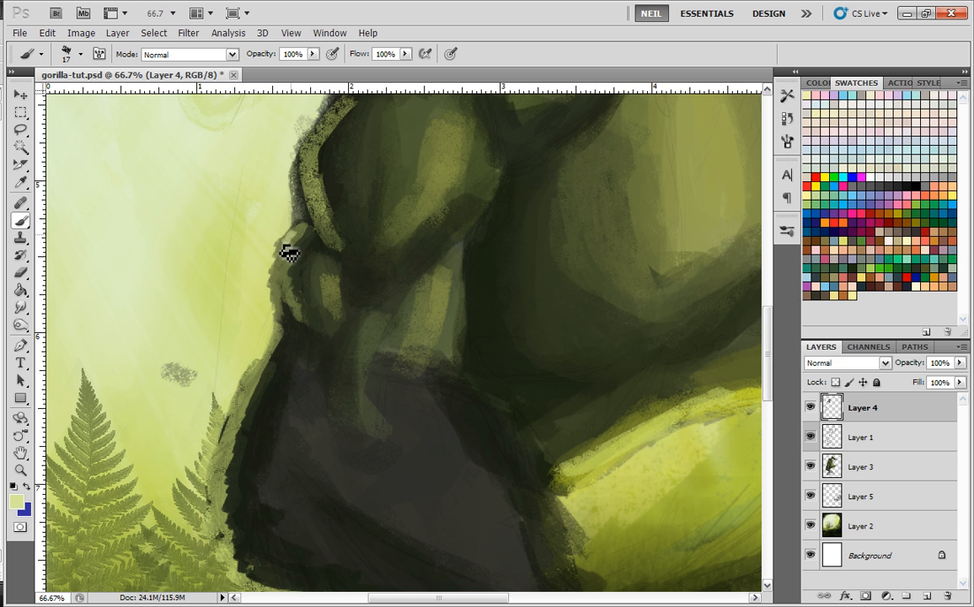
{"action": "left_click_drag", "start_coordinate": [288, 262], "coordinate": [283, 302]}
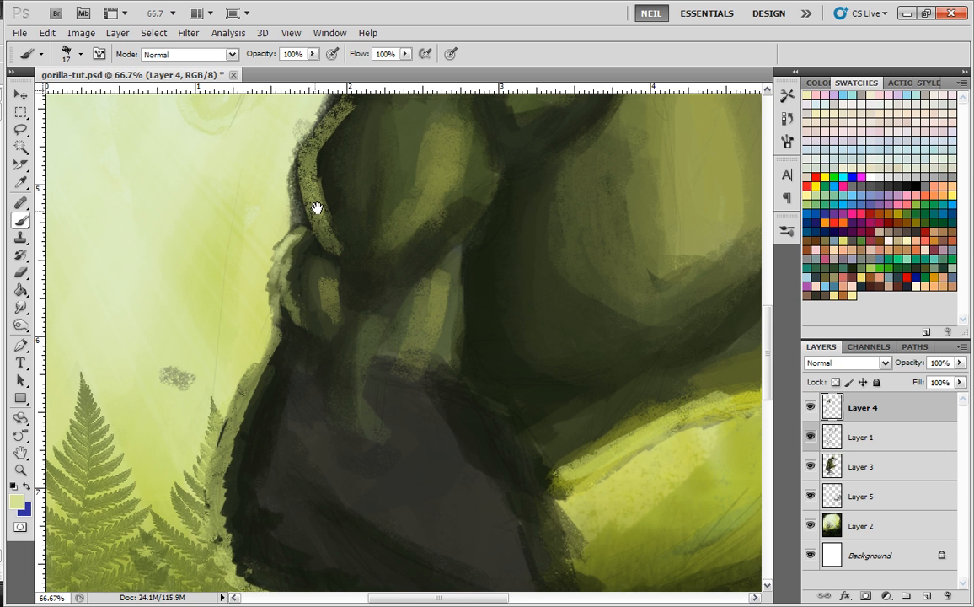
- Rework the rim light on the upper arm's outer edge into fur strokes, alternating sampled pale and dark greens
{"action": "left_click_drag", "start_coordinate": [315, 211], "coordinate": [282, 313]}
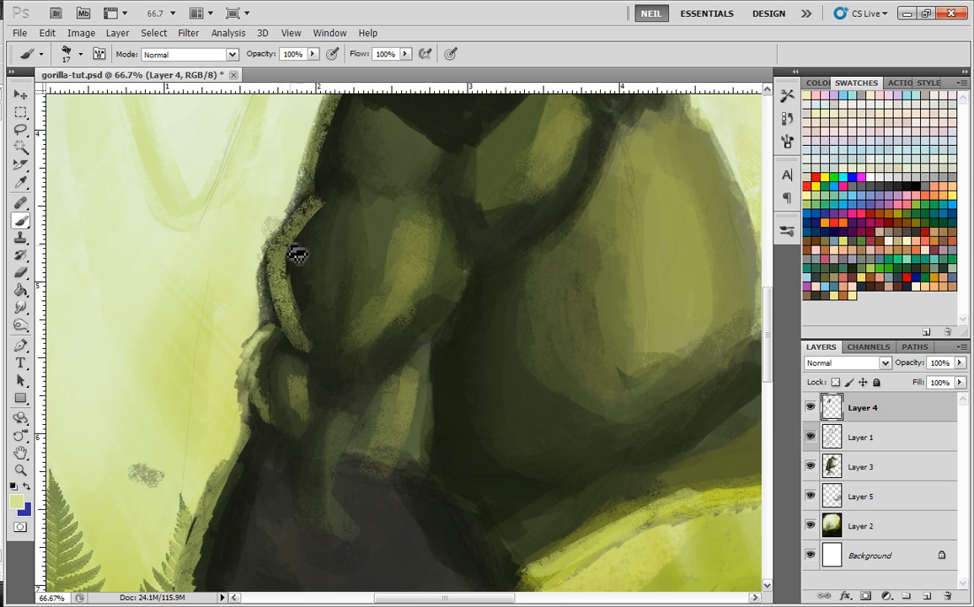
{"action": "left_click_drag", "start_coordinate": [290, 285], "coordinate": [304, 323]}
{"action": "left_click", "coordinate": [310, 208], "text": "alt"}
{"action": "mouse_move", "coordinate": [311, 209]}
{"action": "left_mouse_down"}
{"action": "mouse_move", "coordinate": [279, 245]}
{"action": "mouse_move", "coordinate": [266, 286]}
{"action": "mouse_move", "coordinate": [272, 305]}
{"action": "mouse_move", "coordinate": [284, 294]}
{"action": "mouse_move", "coordinate": [283, 336]}
{"action": "left_mouse_up"}
{"action": "left_click", "coordinate": [280, 301], "text": "alt"}
{"action": "left_click", "coordinate": [280, 307], "text": "alt"}
{"action": "left_click_drag", "start_coordinate": [284, 260], "coordinate": [297, 334]}
{"action": "left_click", "coordinate": [301, 289], "text": "alt"}
{"action": "mouse_move", "coordinate": [297, 262]}
{"action": "left_mouse_down"}
{"action": "mouse_move", "coordinate": [301, 326]}
{"action": "mouse_move", "coordinate": [316, 278]}
{"action": "mouse_move", "coordinate": [356, 390]}
{"action": "mouse_move", "coordinate": [314, 276]}
{"action": "mouse_move", "coordinate": [301, 314]}
{"action": "mouse_move", "coordinate": [305, 304]}
{"action": "mouse_move", "coordinate": [312, 343]}
{"action": "left_mouse_up"}
{"action": "left_click", "coordinate": [302, 312], "text": "alt"}
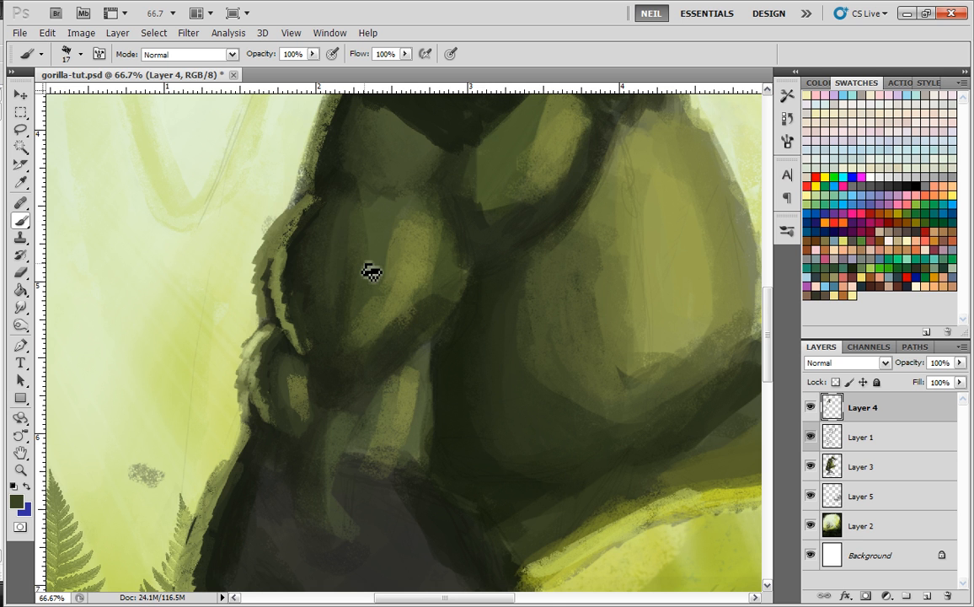
{"action": "key", "text": "ctrl+minus"}
{"action": "key", "text": "ctrl+minus"}
{"action": "key", "text": "ctrl+minus"}
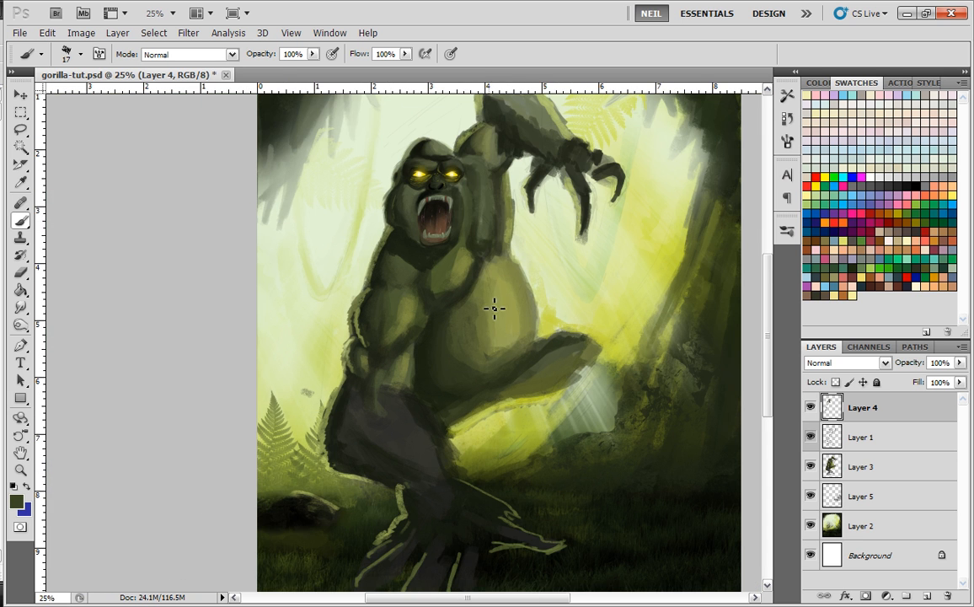
- Shade the planted arm in a near-black green sampled from the figure, using a soft 135 px round brush
{"action": "key", "text": "ctrl+plus"}
{"action": "key", "text": "ctrl+plus"}
{"action": "key", "text": "ctrl+plus"}
{"action": "right_click", "coordinate": [335, 292]}
{"action": "left_click", "coordinate": [488, 351]}
{"action": "left_click", "coordinate": [305, 269], "text": "alt"}
{"action": "mouse_move", "coordinate": [293, 221]}
{"action": "left_mouse_down"}
{"action": "mouse_move", "coordinate": [276, 329]}
{"action": "mouse_move", "coordinate": [289, 304]}
{"action": "mouse_move", "coordinate": [293, 402]}
{"action": "left_mouse_up"}
{"action": "key", "text": "ctrl+minus"}
{"action": "key", "text": "ctrl+minus"}
{"action": "key", "text": "ctrl+minus"}
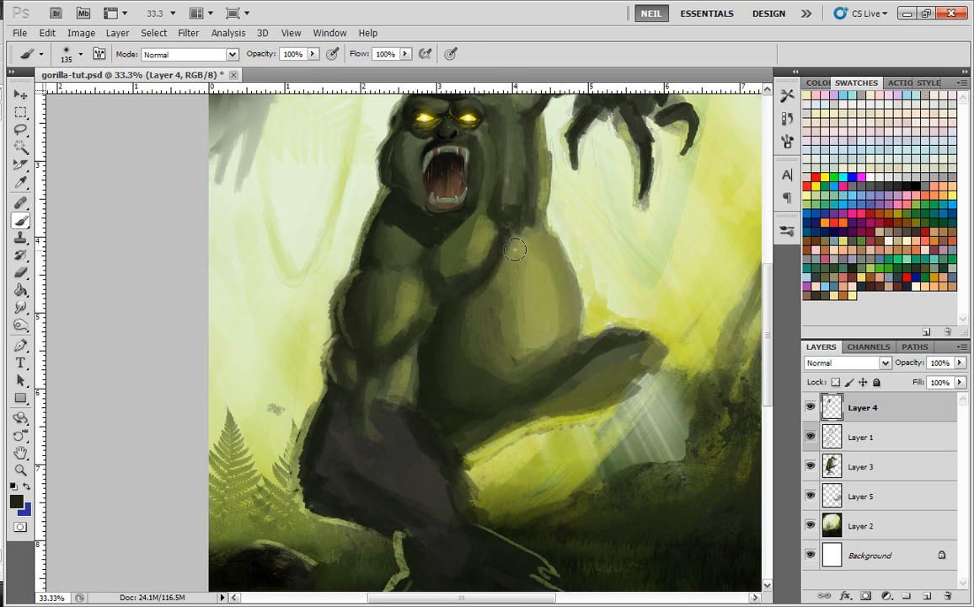
- Paint dark green strokes along the forearm's outer edge below the elbow with the 36 px textured brush, sampling colors from the arm
{"action": "key", "text": "ctrl+plus"}
{"action": "key", "text": "ctrl+plus"}
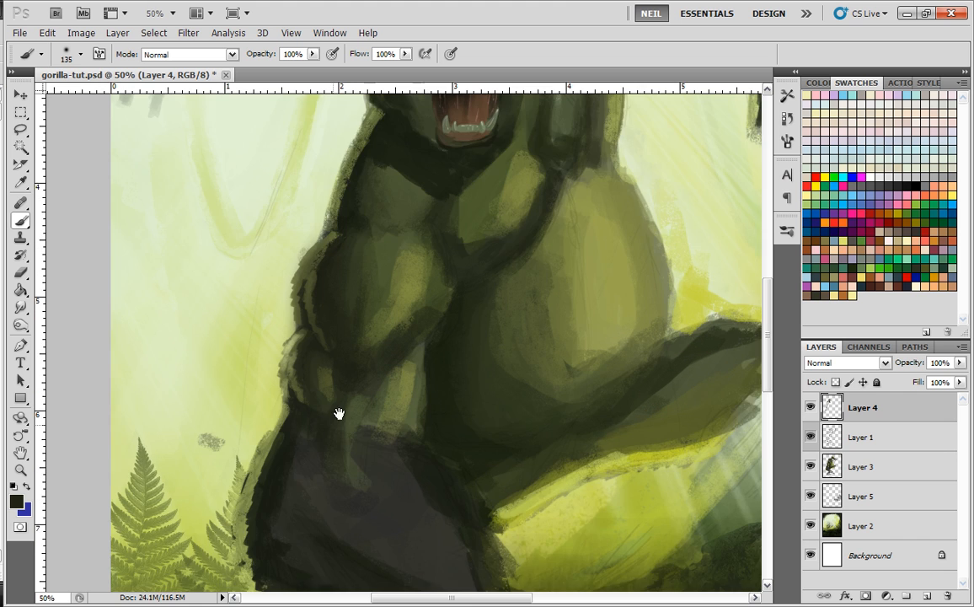
{"action": "left_click_drag", "start_coordinate": [403, 334], "coordinate": [436, 158]}
{"action": "right_click", "coordinate": [343, 271]}
{"action": "left_click", "coordinate": [381, 380]}
{"action": "left_click", "coordinate": [315, 253], "text": "alt"}
{"action": "mouse_move", "coordinate": [318, 243]}
{"action": "left_mouse_down"}
{"action": "mouse_move", "coordinate": [294, 288]}
{"action": "mouse_move", "coordinate": [278, 383]}
{"action": "mouse_move", "coordinate": [279, 370]}
{"action": "left_mouse_up"}
{"action": "left_click", "coordinate": [297, 330], "text": "alt"}
{"action": "mouse_move", "coordinate": [291, 330]}
{"action": "left_mouse_down"}
{"action": "mouse_move", "coordinate": [287, 346]}
{"action": "mouse_move", "coordinate": [294, 324]}
{"action": "left_mouse_up"}
- Reduce the textured brush to 20 px and paint short dark fur strokes down the forearm's outer edge
{"action": "right_click", "coordinate": [323, 263]}
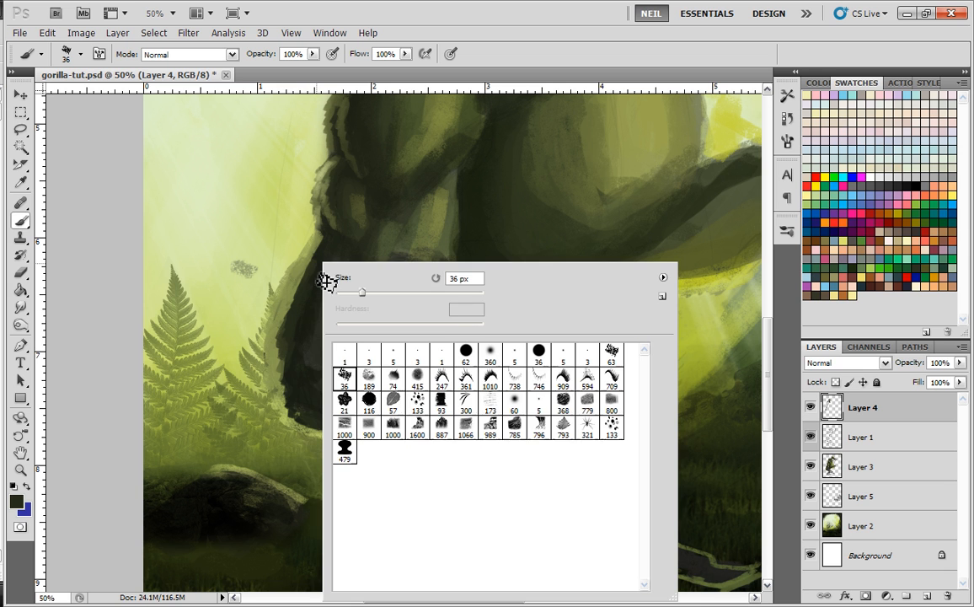
{"action": "left_click", "coordinate": [353, 295]}
{"action": "left_click", "coordinate": [332, 258]}
{"action": "mouse_move", "coordinate": [333, 257]}
{"action": "left_mouse_down"}
{"action": "mouse_move", "coordinate": [297, 302]}
{"action": "mouse_move", "coordinate": [305, 307]}
{"action": "mouse_move", "coordinate": [291, 370]}
{"action": "left_mouse_up"}
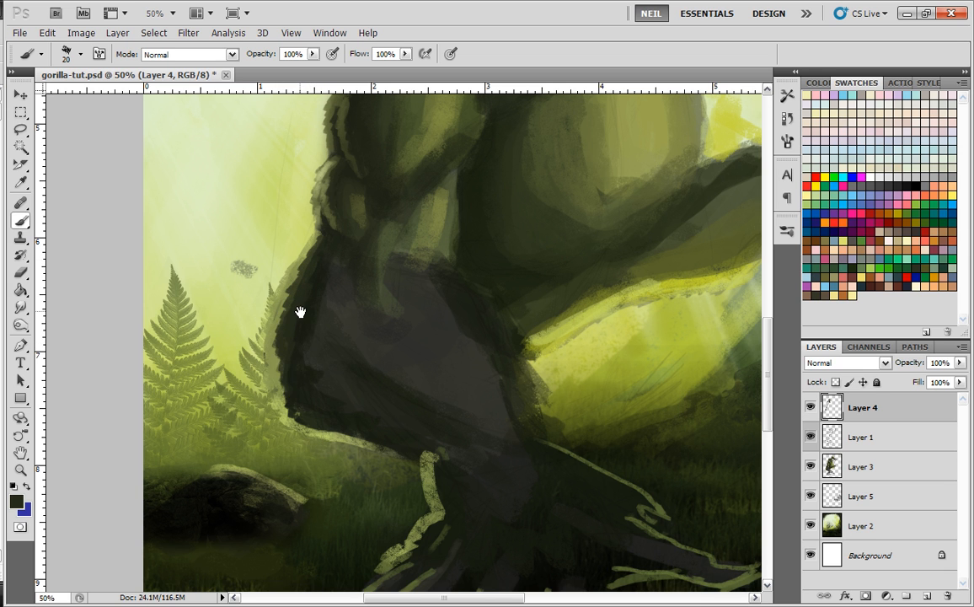
{"action": "left_click_drag", "start_coordinate": [526, 356], "coordinate": [457, 375]}
{"action": "left_click", "coordinate": [304, 269], "text": "alt"}
{"action": "left_click", "coordinate": [300, 280], "text": "alt"}
{"action": "left_click_drag", "start_coordinate": [297, 289], "coordinate": [309, 290]}
- Blend the upper arm's outer edge and muscle highlights with fur strokes in sampled dark and olive greens
{"action": "left_click", "coordinate": [287, 225], "text": "alt"}
{"action": "left_click_drag", "start_coordinate": [438, 110], "coordinate": [315, 343]}
{"action": "left_click", "coordinate": [333, 312], "text": "alt"}
{"action": "left_click_drag", "start_coordinate": [337, 282], "coordinate": [330, 381]}
{"action": "left_click", "coordinate": [295, 233], "text": "alt"}
{"action": "mouse_move", "coordinate": [289, 291]}
{"action": "left_mouse_down"}
{"action": "mouse_move", "coordinate": [270, 321]}
{"action": "mouse_move", "coordinate": [296, 299]}
{"action": "mouse_move", "coordinate": [294, 316]}
{"action": "mouse_move", "coordinate": [286, 270]}
{"action": "mouse_move", "coordinate": [265, 267]}
{"action": "mouse_move", "coordinate": [254, 341]}
{"action": "left_mouse_up"}
{"action": "left_click", "coordinate": [265, 266], "text": "alt"}
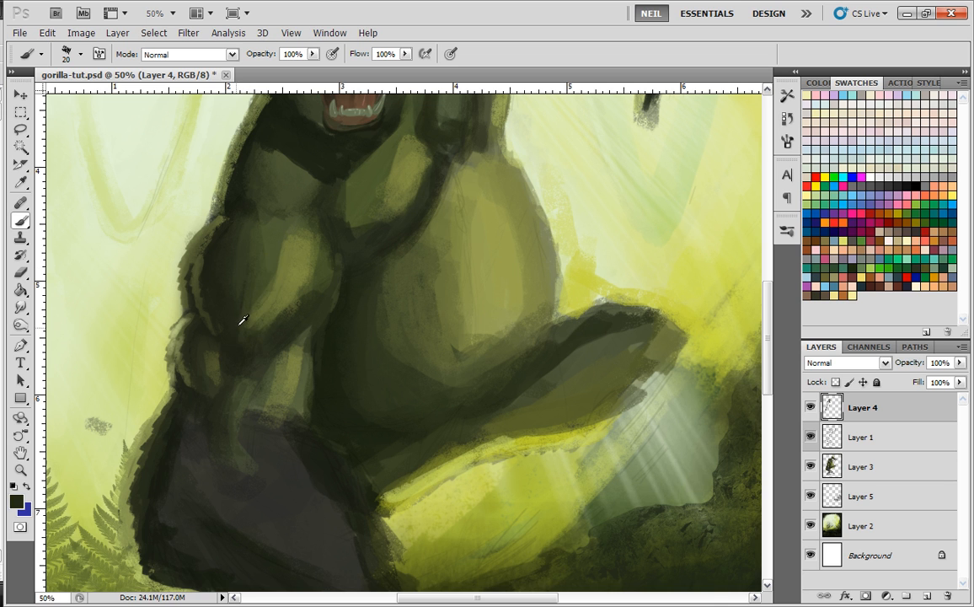
{"action": "left_click_drag", "start_coordinate": [259, 267], "coordinate": [248, 300]}
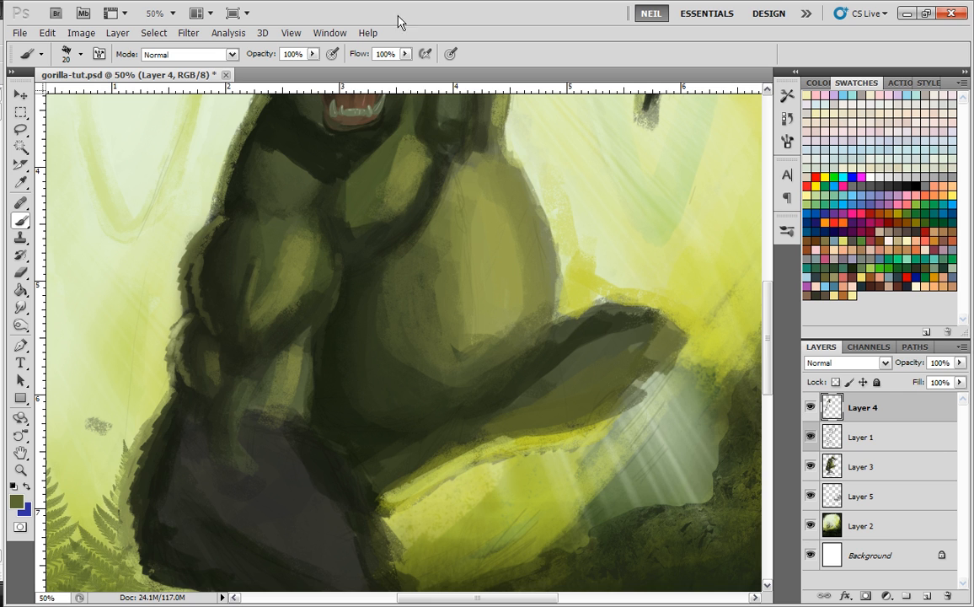
- Examine the whole gorilla, then its planted arm and hand up close, to judge the painted fur edges
{"action": "key", "text": "ctrl+minus"}
{"action": "key", "text": "ctrl+minus"}
{"action": "key", "text": "ctrl+minus"}
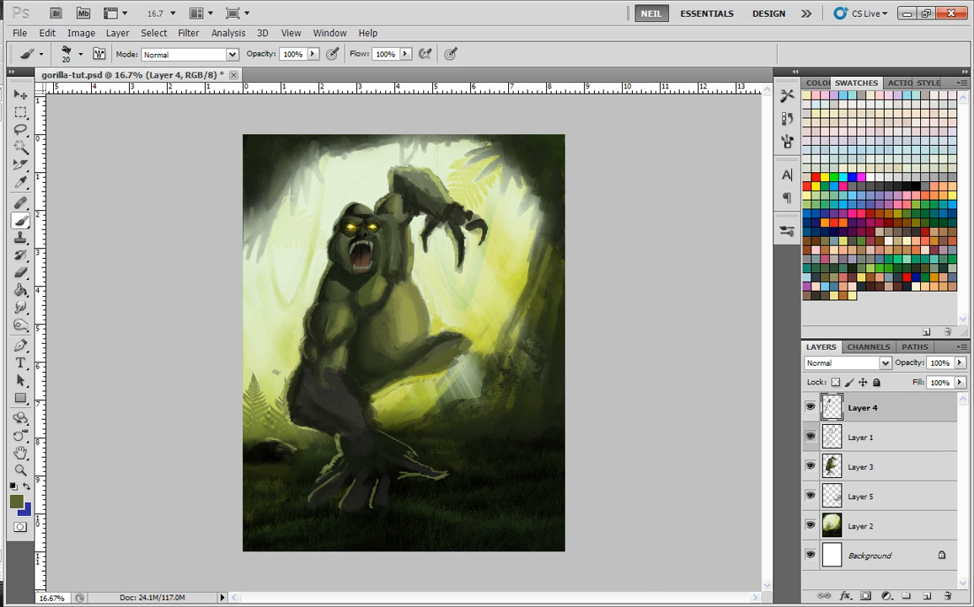
{"action": "key", "text": "ctrl+plus"}
{"action": "key", "text": "ctrl+plus"}
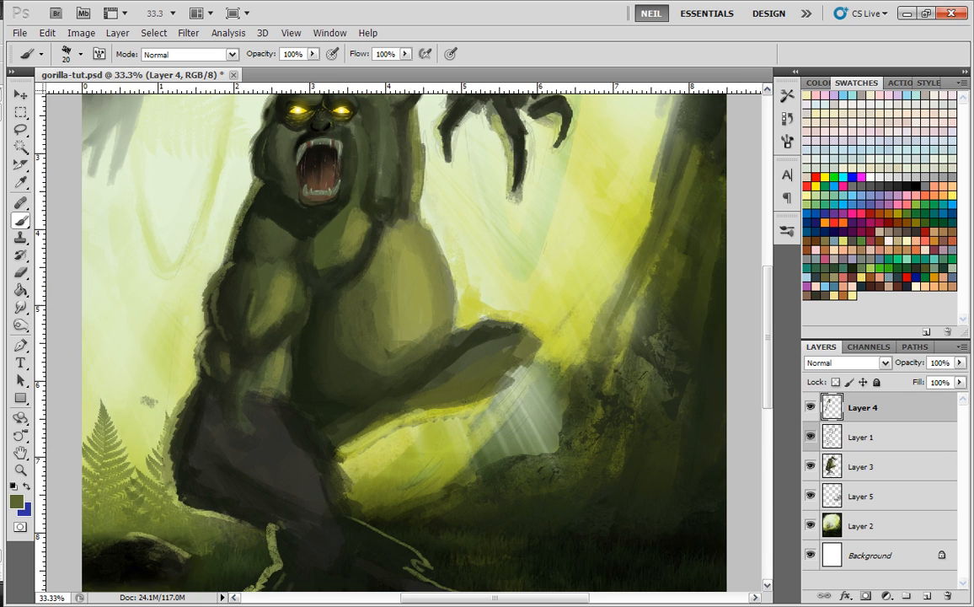
{"action": "left_click_drag", "start_coordinate": [329, 405], "coordinate": [375, 253]}
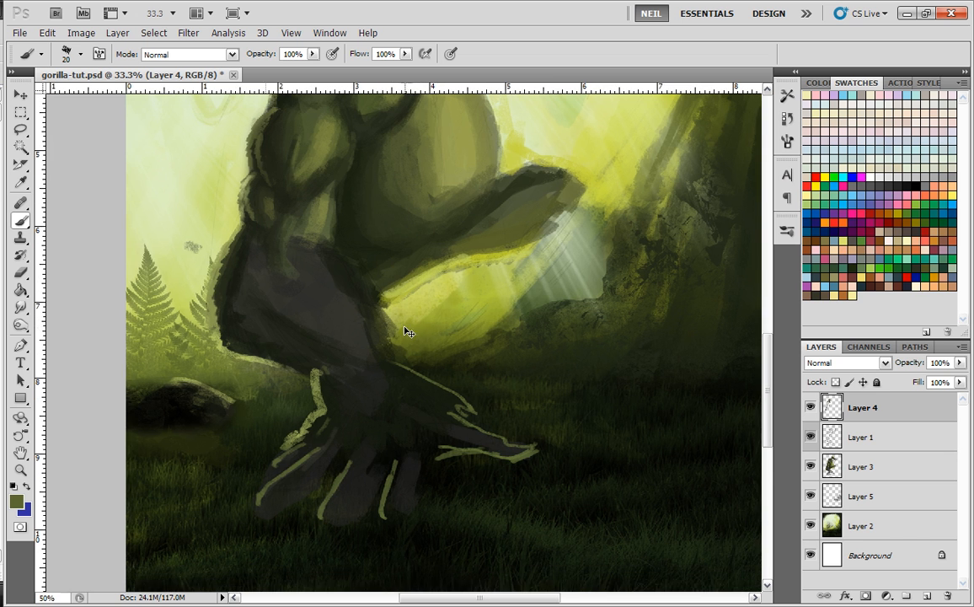
{"action": "key", "text": "ctrl+plus"}
{"action": "left_click_drag", "start_coordinate": [306, 329], "coordinate": [413, 355]}
{"action": "mouse_move", "coordinate": [430, 297]}
{"action": "left_mouse_down"}
{"action": "mouse_move", "coordinate": [398, 282]}
{"action": "mouse_move", "coordinate": [364, 198]}
{"action": "left_mouse_up"}
{"action": "mouse_move", "coordinate": [450, 400]}
{"action": "left_mouse_down"}
{"action": "mouse_move", "coordinate": [422, 278]}
{"action": "mouse_move", "coordinate": [385, 297]}
{"action": "mouse_move", "coordinate": [438, 420]}
{"action": "left_mouse_up"}
{"action": "left_click_drag", "start_coordinate": [420, 212], "coordinate": [384, 409]}
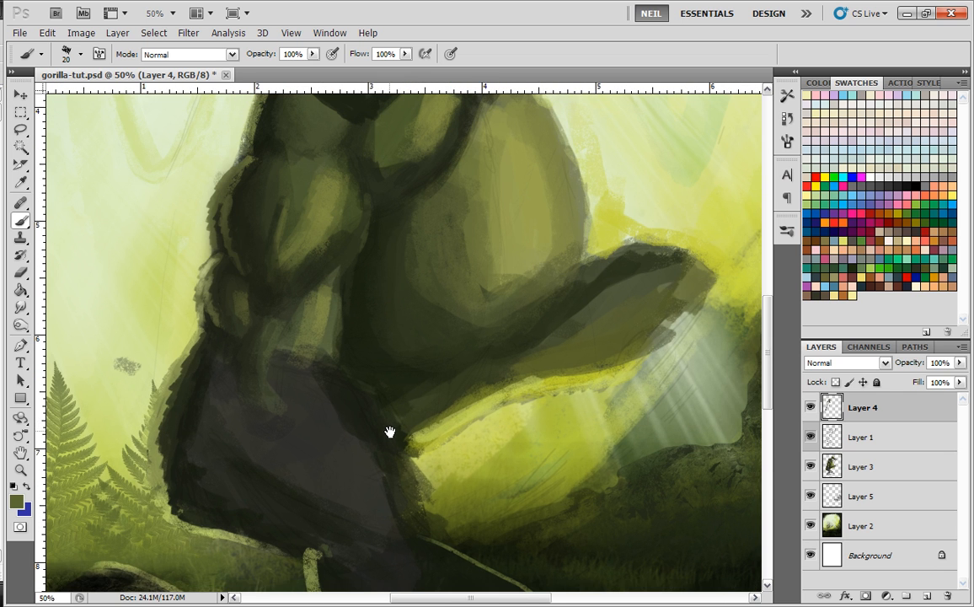
{"action": "key", "text": "ctrl+minus"}
{"action": "key", "text": "ctrl+minus"}
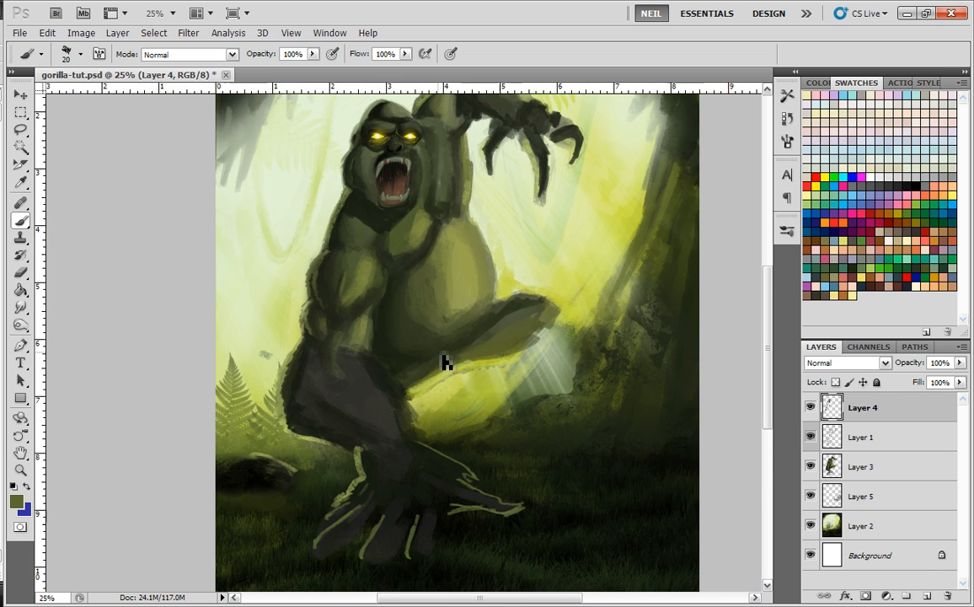
{"action": "left_click_drag", "start_coordinate": [507, 337], "coordinate": [375, 343]}
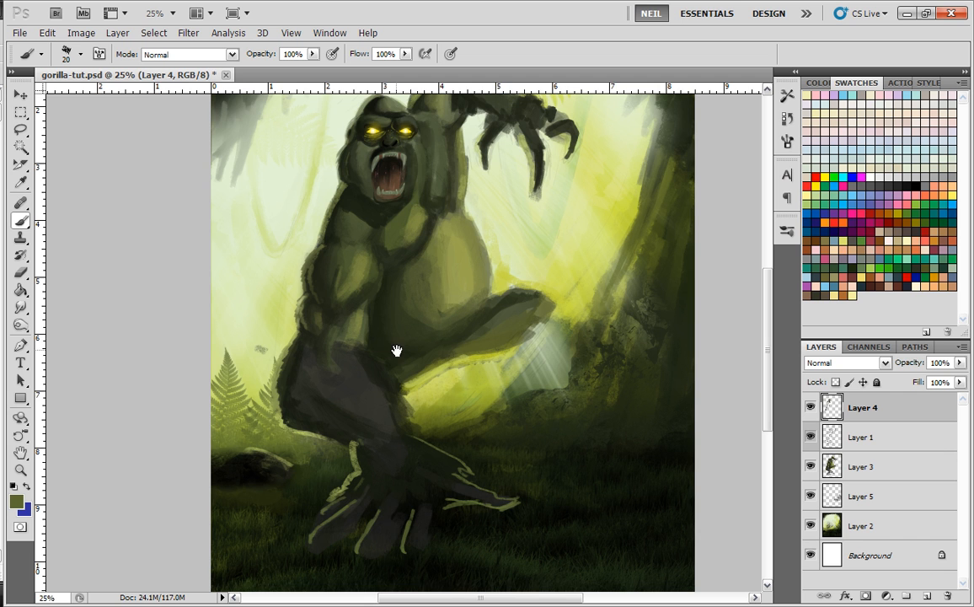
{"action": "key", "text": "ctrl+plus"}
{"action": "key", "text": "ctrl+plus"}
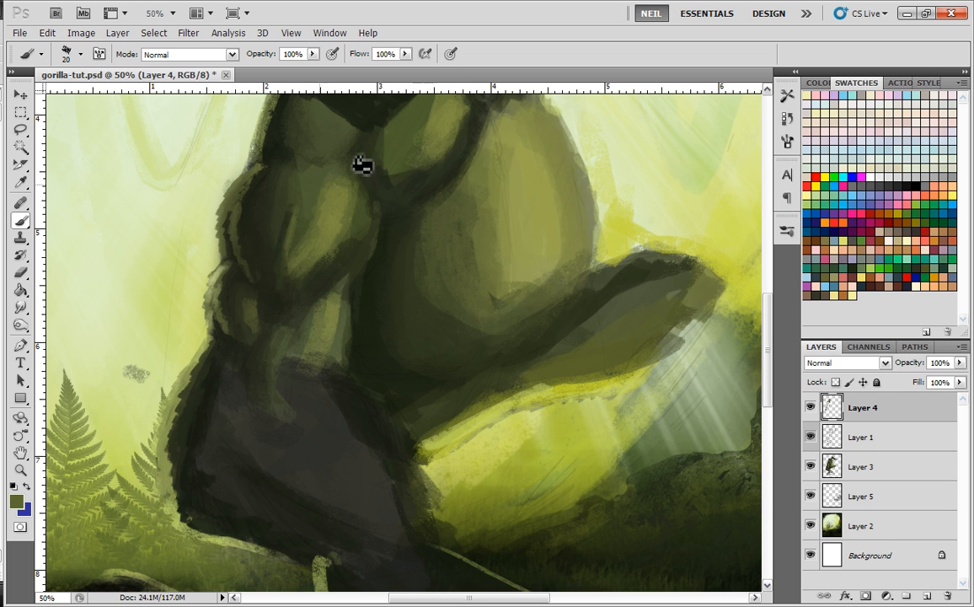
- Thin the pale green outline beside the wrist by painting over its inner side in near-black green with the 36 px textured brush
{"action": "mouse_move", "coordinate": [431, 329]}
{"action": "left_mouse_down"}
{"action": "mouse_move", "coordinate": [448, 402]}
{"action": "mouse_move", "coordinate": [435, 341]}
{"action": "mouse_move", "coordinate": [455, 169]}
{"action": "left_mouse_up"}
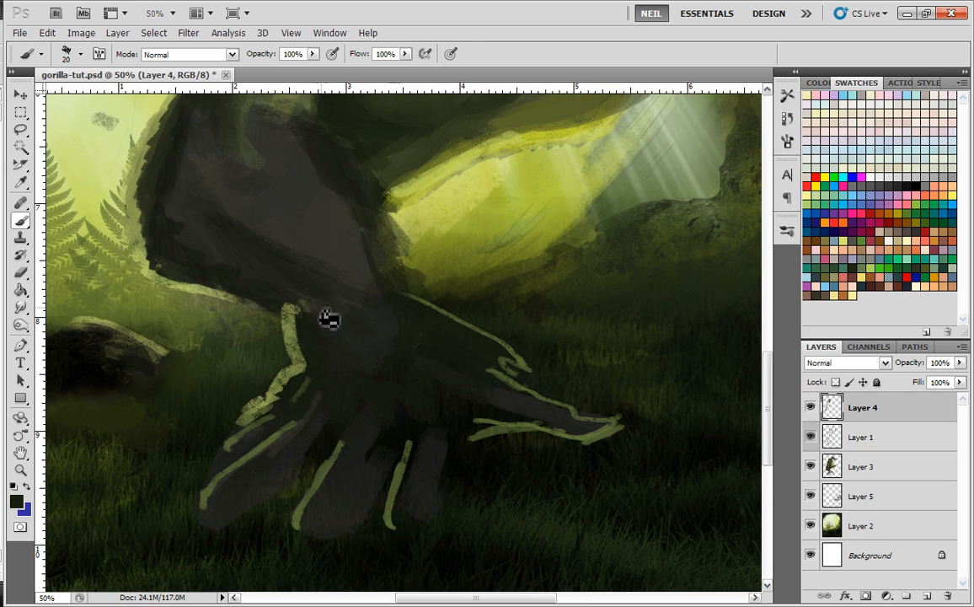
{"action": "right_click", "coordinate": [341, 291]}
{"action": "left_click", "coordinate": [347, 377]}
{"action": "left_click", "coordinate": [307, 321], "text": "alt"}
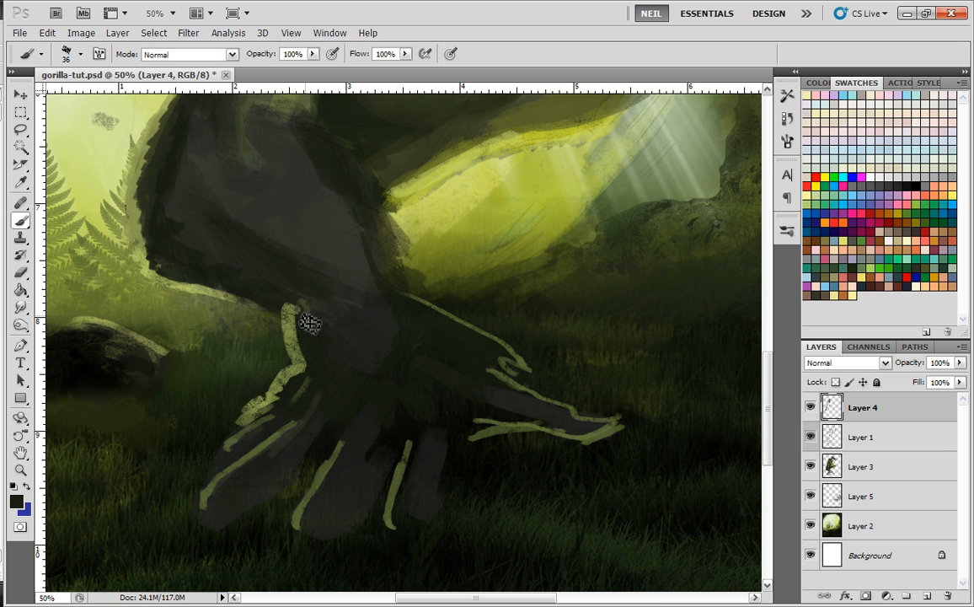
{"action": "mouse_move", "coordinate": [301, 316]}
{"action": "left_mouse_down"}
{"action": "mouse_move", "coordinate": [304, 307]}
{"action": "mouse_move", "coordinate": [304, 374]}
{"action": "mouse_move", "coordinate": [246, 437]}
{"action": "left_mouse_up"}
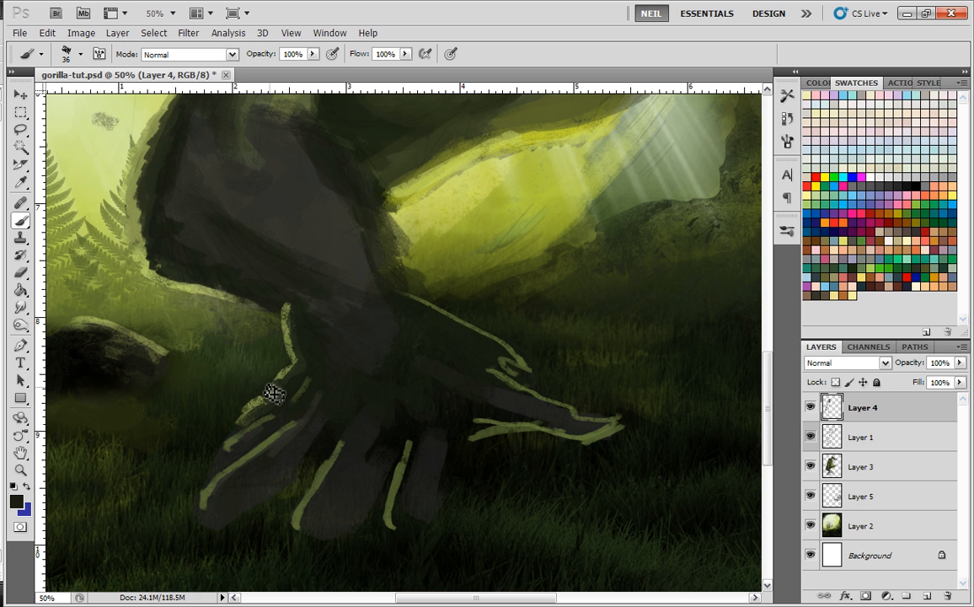
- Raise the opacity of the sketch on Layer 1 to 57% and compare the hand with the sketch hidden and shown
{"action": "left_click", "coordinate": [861, 437]}
{"action": "left_click_drag", "start_coordinate": [959, 362], "coordinate": [920, 387]}
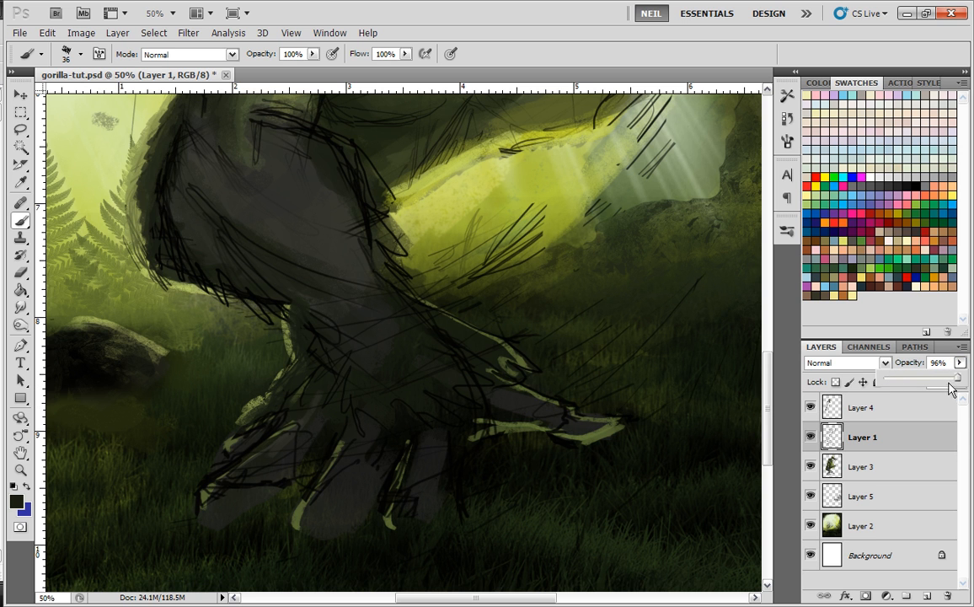
{"action": "left_click_drag", "start_coordinate": [945, 380], "coordinate": [928, 374]}
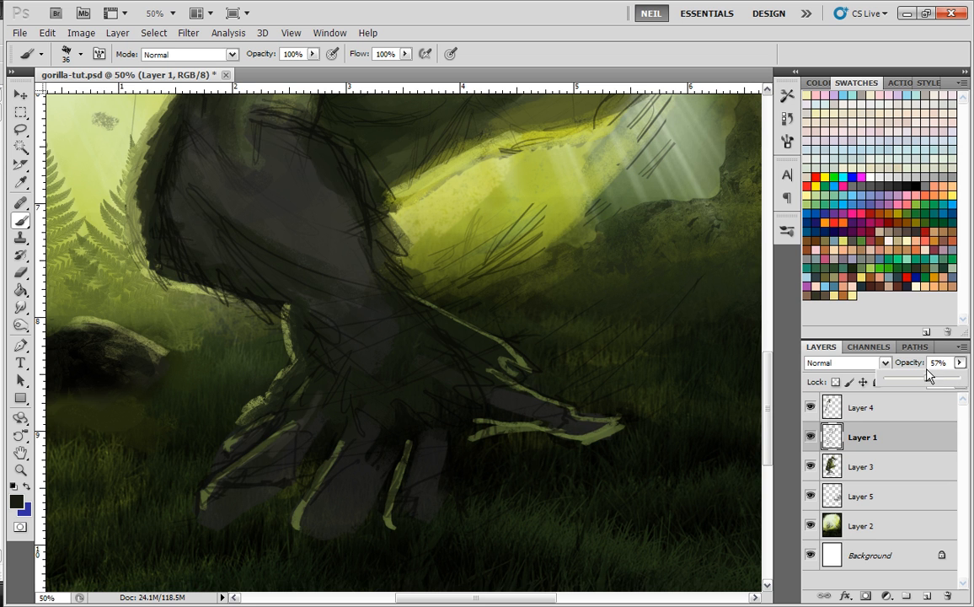
{"action": "left_click", "coordinate": [860, 411]}
{"action": "left_click_drag", "start_coordinate": [303, 423], "coordinate": [326, 366]}
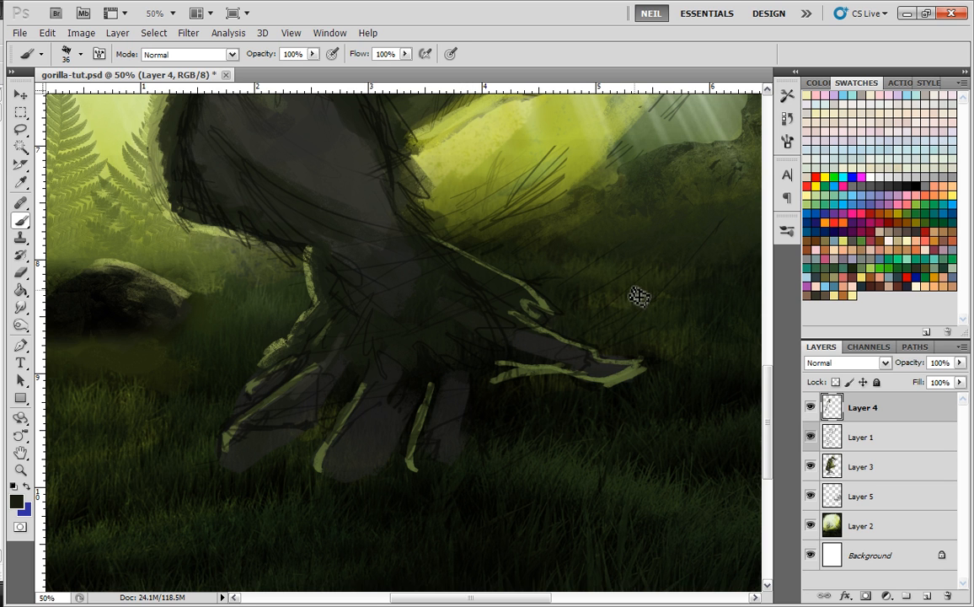
{"action": "left_click", "coordinate": [810, 436]}
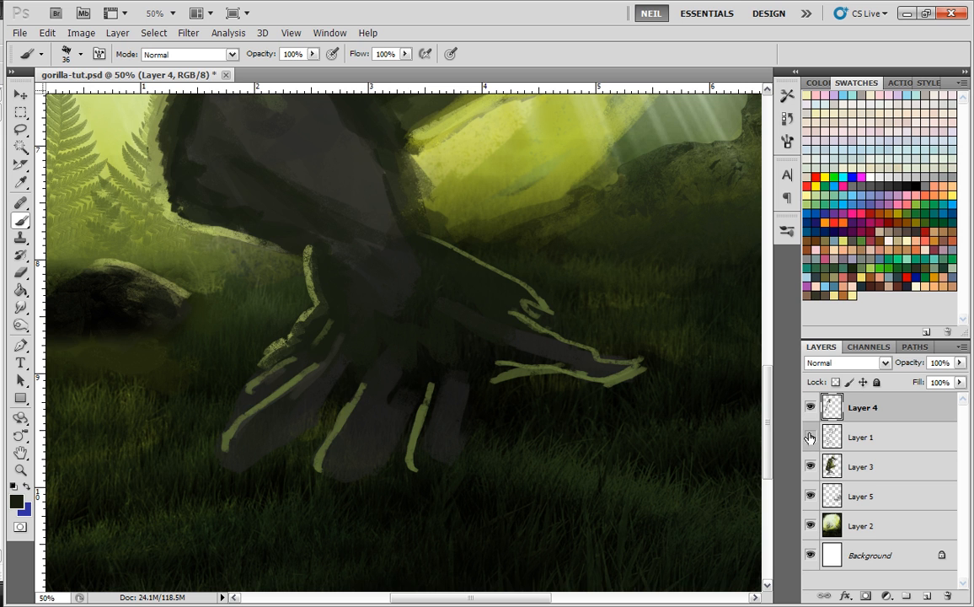
{"action": "left_click", "coordinate": [810, 437]}
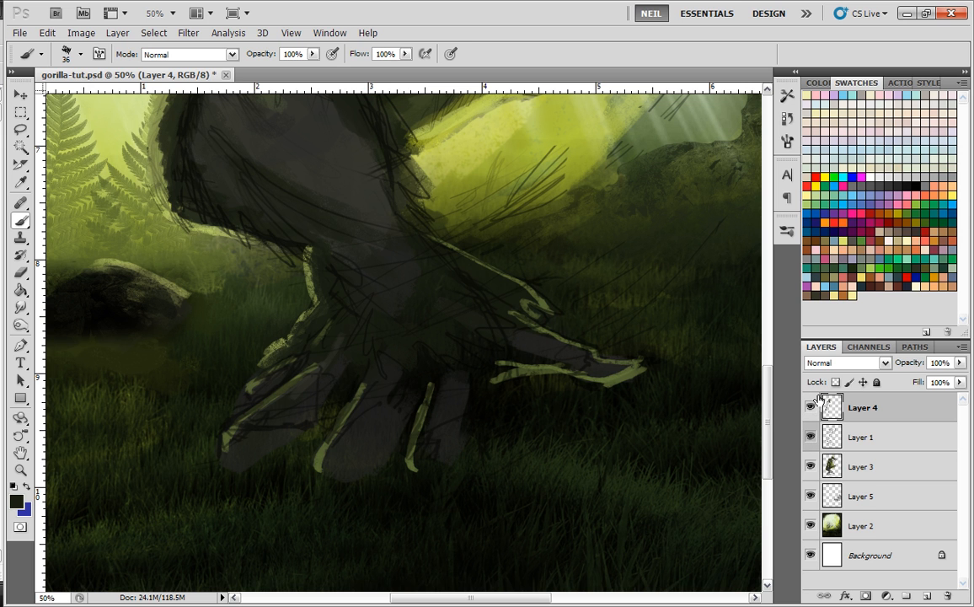
- Erase the ends of the planted hand's fingers on Layer 3 with a hard 29 px round eraser, following the sketch
{"action": "key", "text": "e"}
{"action": "right_click", "coordinate": [341, 339]}
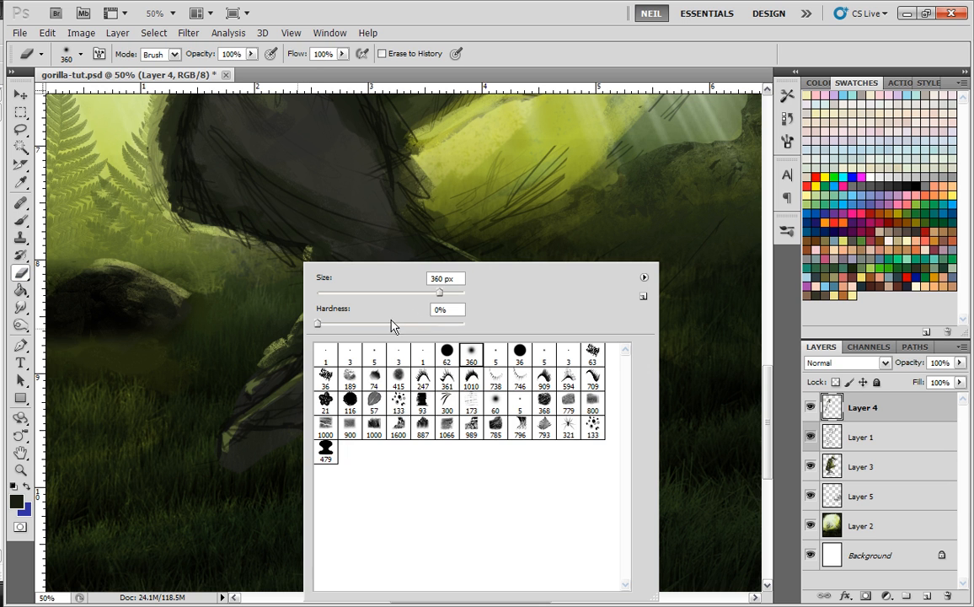
{"action": "left_click", "coordinate": [541, 355]}
{"action": "left_click", "coordinate": [335, 291]}
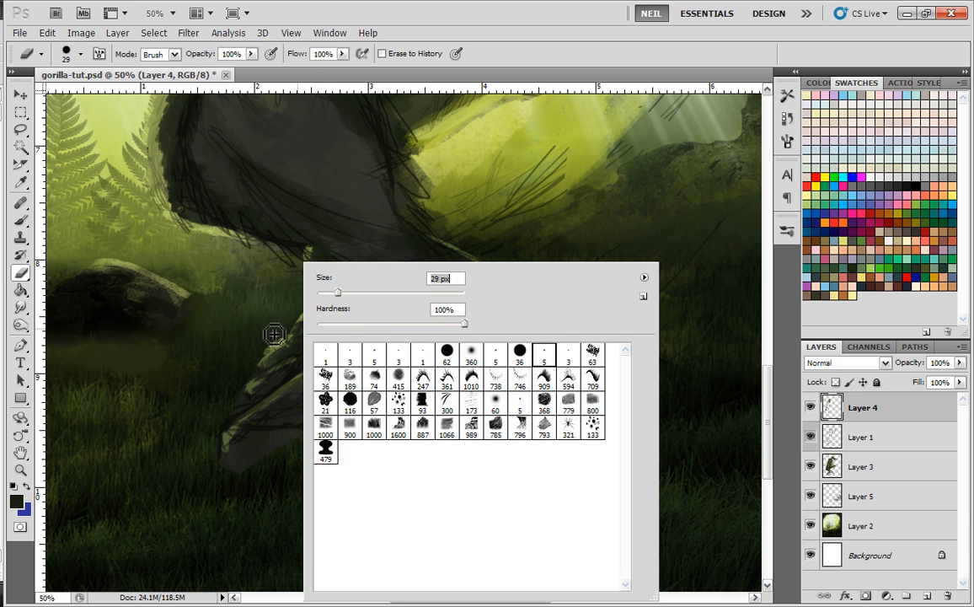
{"action": "left_click", "coordinate": [281, 336]}
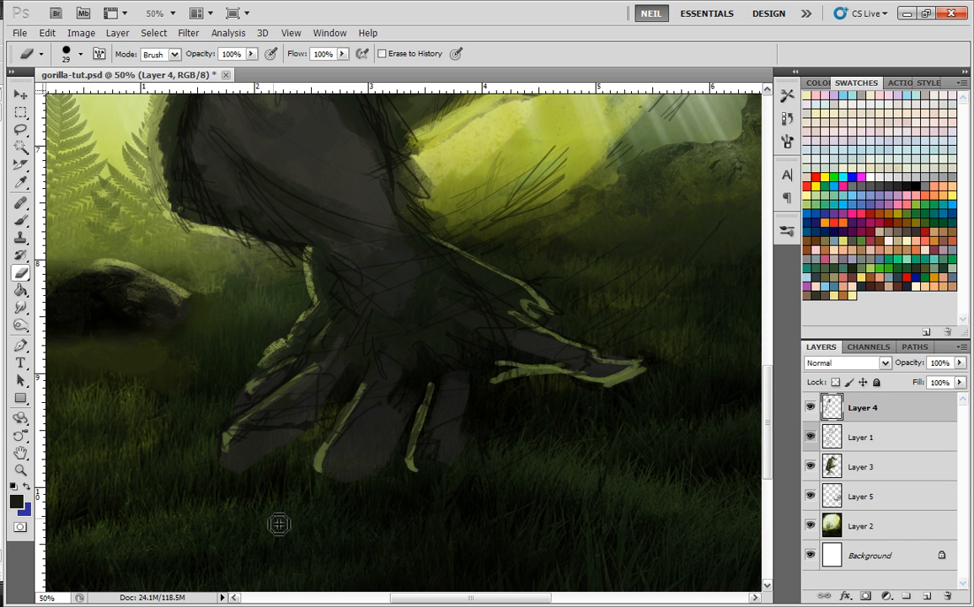
{"action": "left_click", "coordinate": [812, 466]}
{"action": "left_click", "coordinate": [812, 466]}
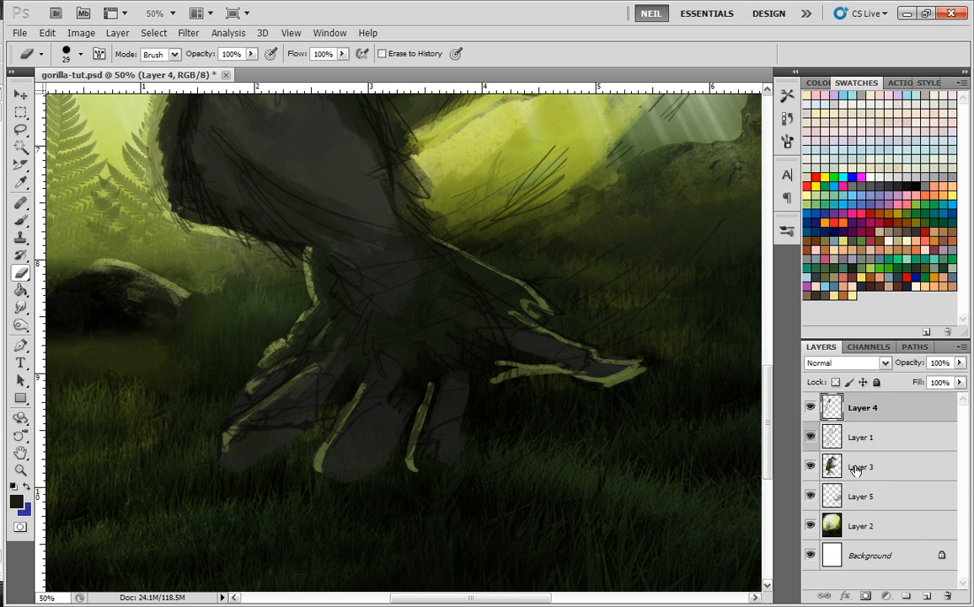
{"action": "left_click", "coordinate": [853, 469]}
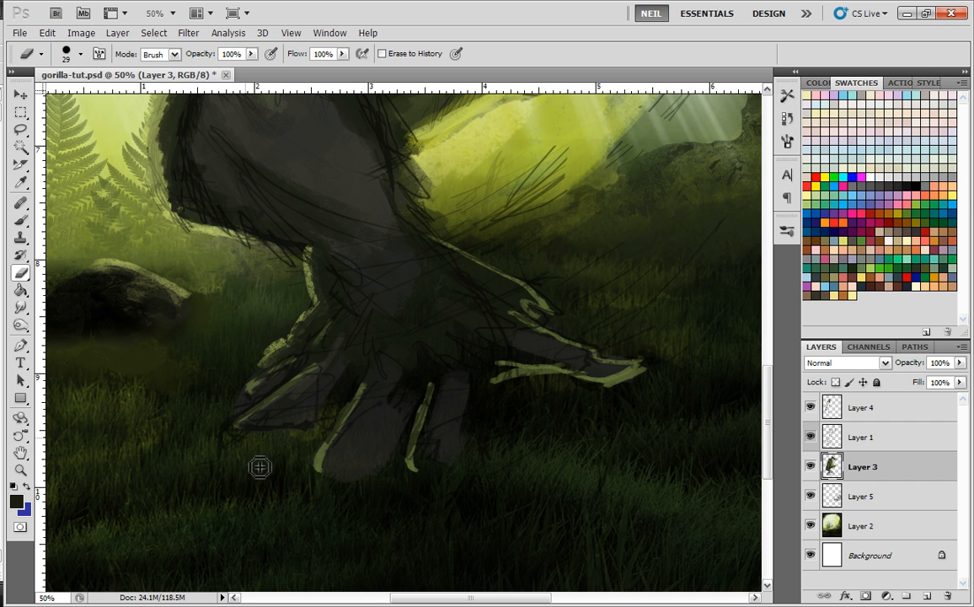
{"action": "mouse_move", "coordinate": [251, 404]}
{"action": "left_mouse_down"}
{"action": "mouse_move", "coordinate": [229, 418]}
{"action": "mouse_move", "coordinate": [386, 444]}
{"action": "mouse_move", "coordinate": [303, 463]}
{"action": "mouse_move", "coordinate": [314, 479]}
{"action": "mouse_move", "coordinate": [325, 464]}
{"action": "mouse_move", "coordinate": [330, 475]}
{"action": "mouse_move", "coordinate": [382, 473]}
{"action": "mouse_move", "coordinate": [306, 477]}
{"action": "mouse_move", "coordinate": [394, 495]}
{"action": "mouse_move", "coordinate": [324, 467]}
{"action": "left_mouse_up"}
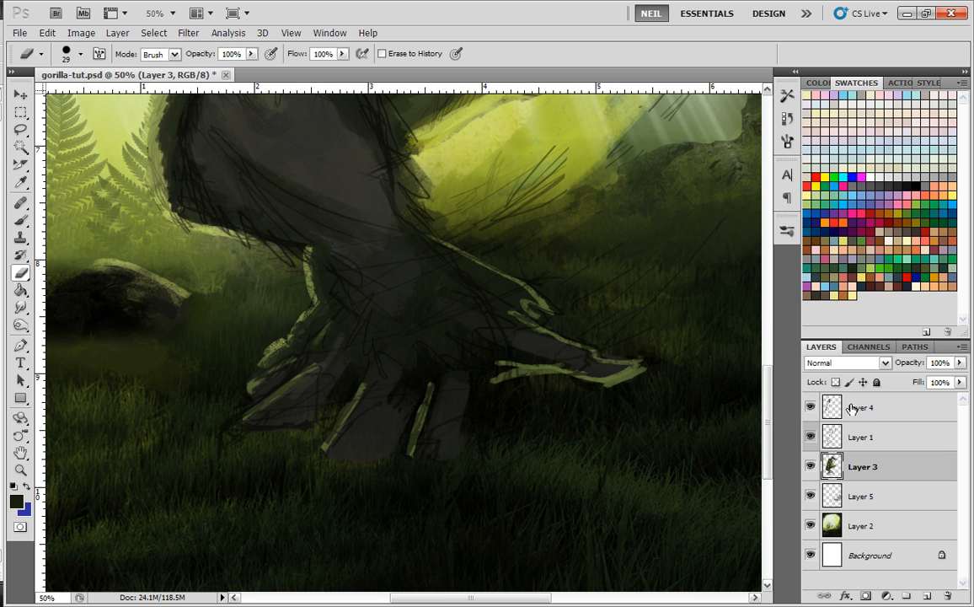
- Lower the opacity of the sketch lines on Layer 1 until they are only faint
{"action": "left_click", "coordinate": [852, 434]}
{"action": "left_click", "coordinate": [960, 362]}
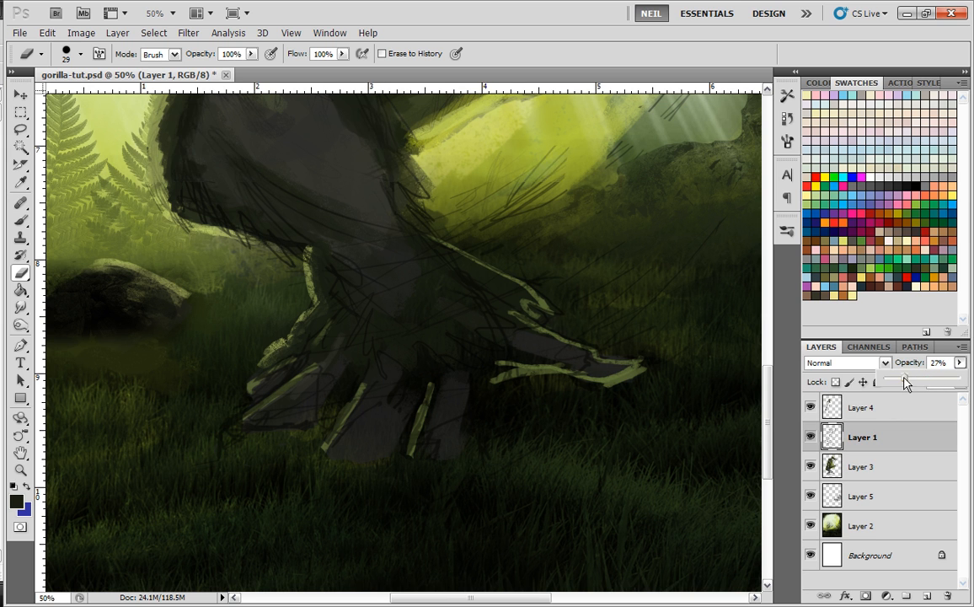
{"action": "left_click_drag", "start_coordinate": [905, 385], "coordinate": [889, 386]}
- On Layer 4, touch up the wrist and outer hand outline with a hard 5 px brush, using greens sampled from the hand
{"action": "left_click", "coordinate": [867, 407]}
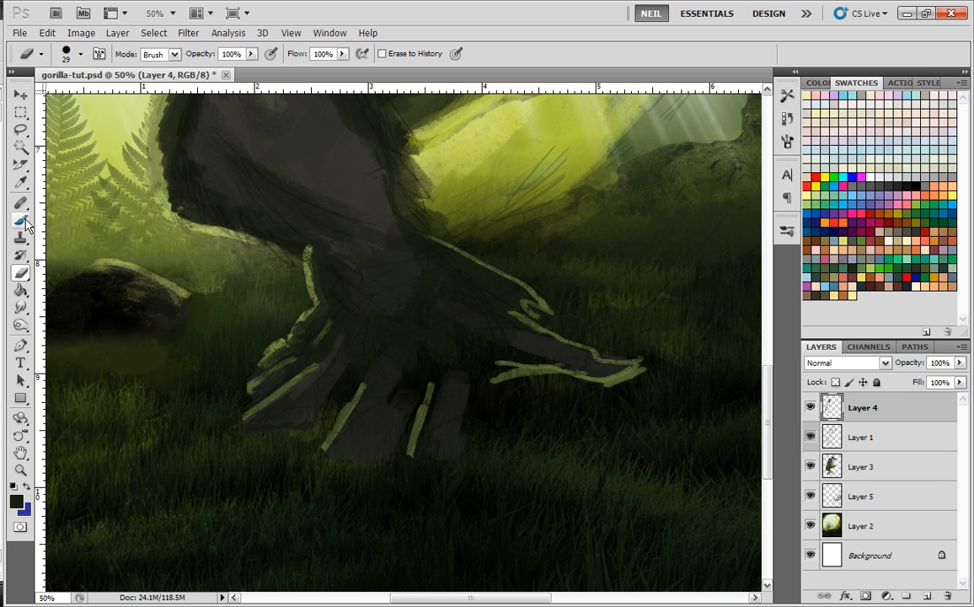
{"action": "key", "text": "b"}
{"action": "left_click", "coordinate": [321, 263], "text": "alt"}
{"action": "left_click", "coordinate": [421, 321]}
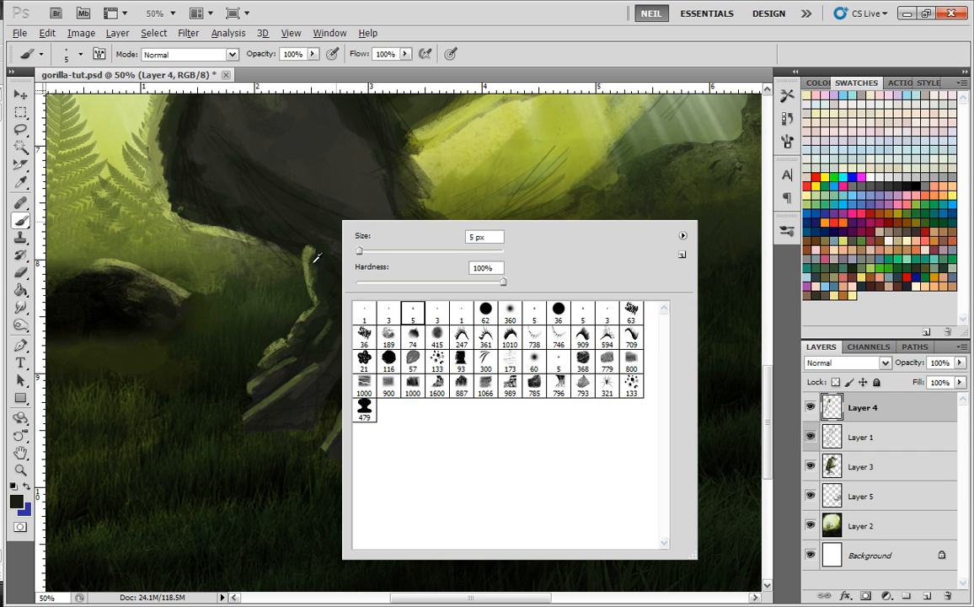
{"action": "left_click", "coordinate": [312, 259], "text": "alt"}
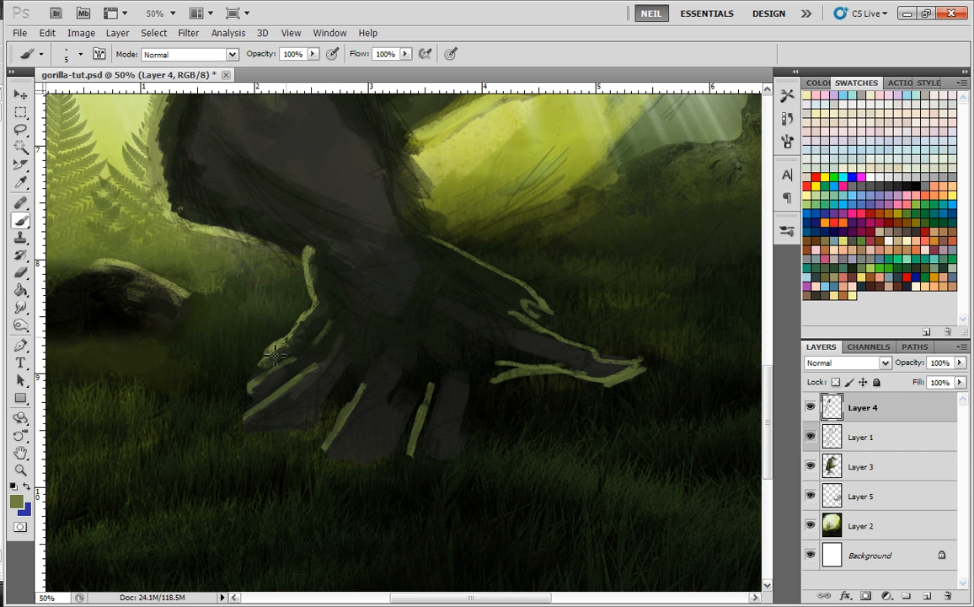
{"action": "key", "text": "ctrl+plus"}
{"action": "left_click_drag", "start_coordinate": [342, 264], "coordinate": [413, 198]}
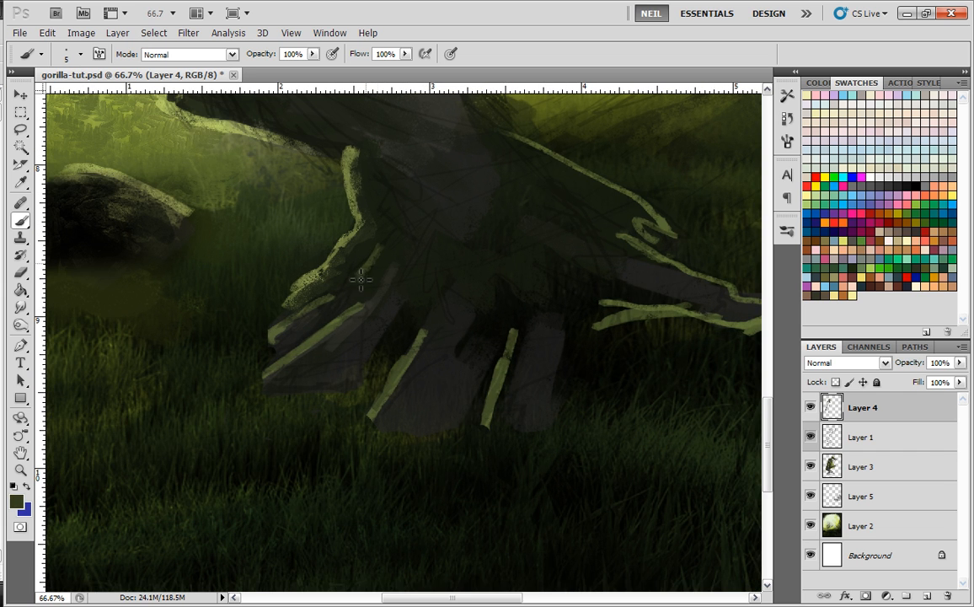
{"action": "left_click_drag", "start_coordinate": [290, 282], "coordinate": [305, 291]}
{"action": "left_click_drag", "start_coordinate": [638, 231], "coordinate": [597, 241]}
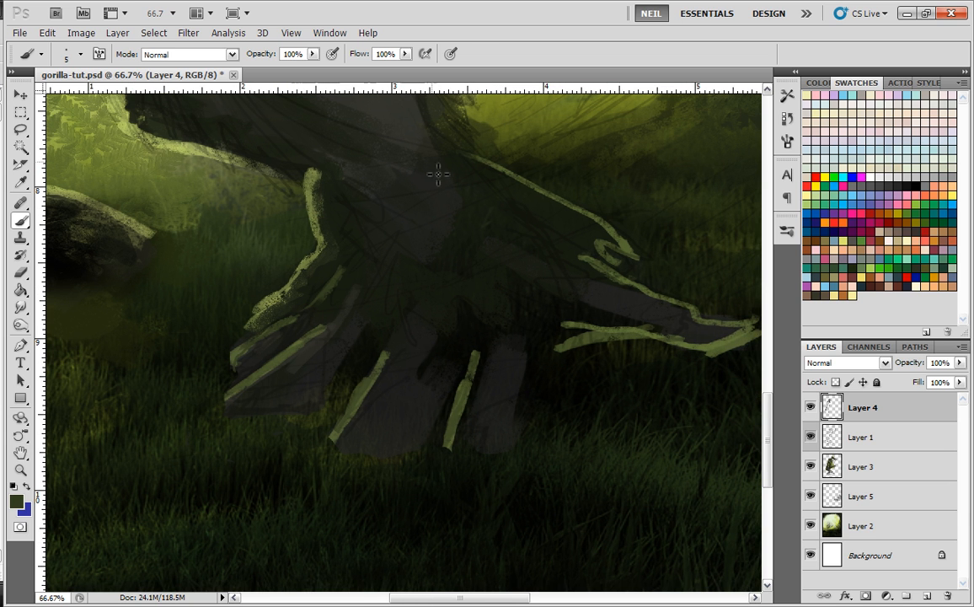
- Erase the thick outer hand outline between the wrist and the outermost finger on Layer 4 with the hard 29 px eraser, then target Layer 3
{"action": "left_click", "coordinate": [20, 273]}
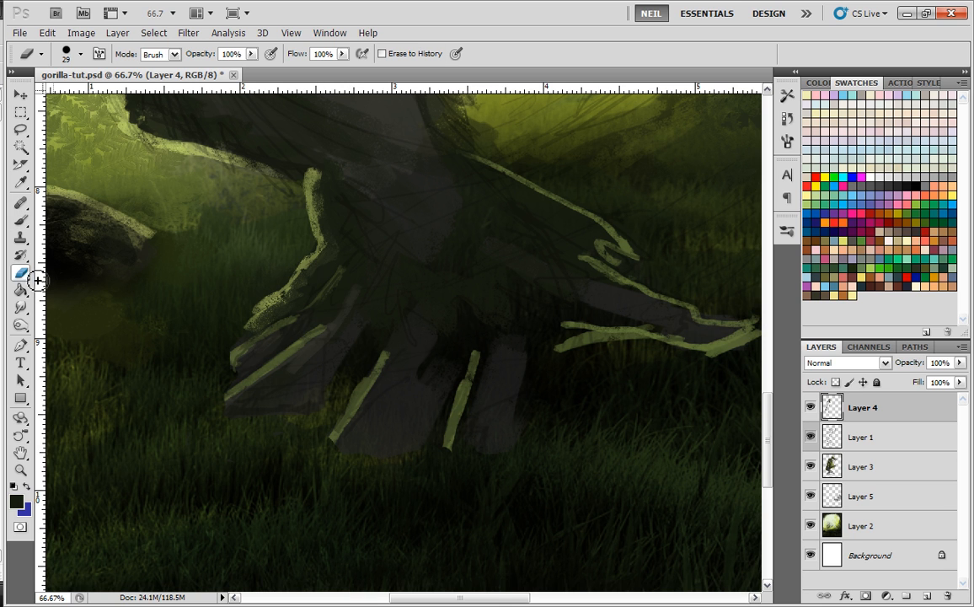
{"action": "mouse_move", "coordinate": [305, 279]}
{"action": "left_mouse_down"}
{"action": "mouse_move", "coordinate": [265, 308]}
{"action": "mouse_move", "coordinate": [294, 289]}
{"action": "mouse_move", "coordinate": [283, 309]}
{"action": "mouse_move", "coordinate": [321, 258]}
{"action": "mouse_move", "coordinate": [309, 279]}
{"action": "mouse_move", "coordinate": [263, 313]}
{"action": "mouse_move", "coordinate": [304, 296]}
{"action": "left_mouse_up"}
{"action": "left_click", "coordinate": [856, 460]}
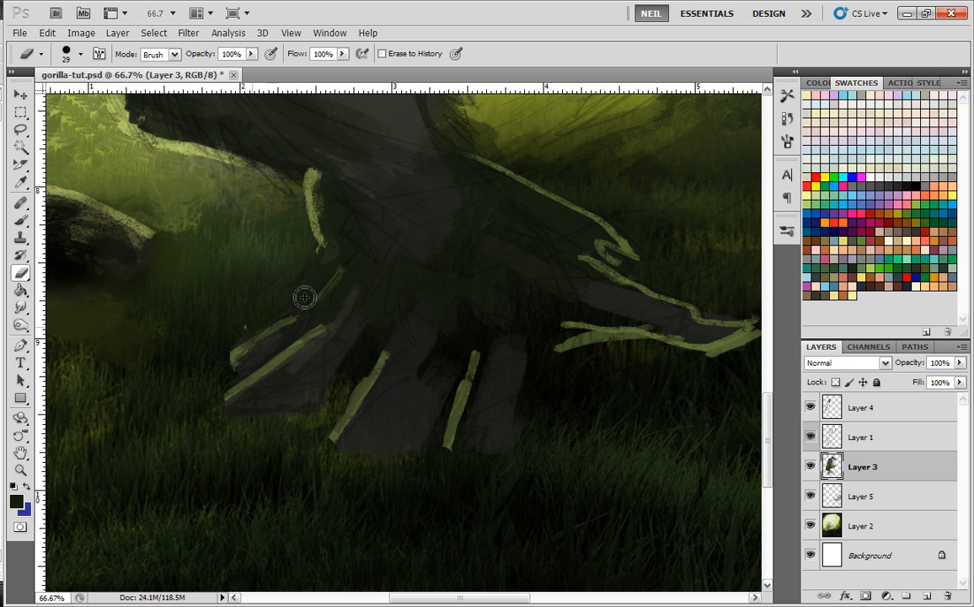
- With the 5 px brush on Layer 4, redraw the outer hand edge as a thin line and outline the fingertips in light green
{"action": "left_click", "coordinate": [20, 220]}
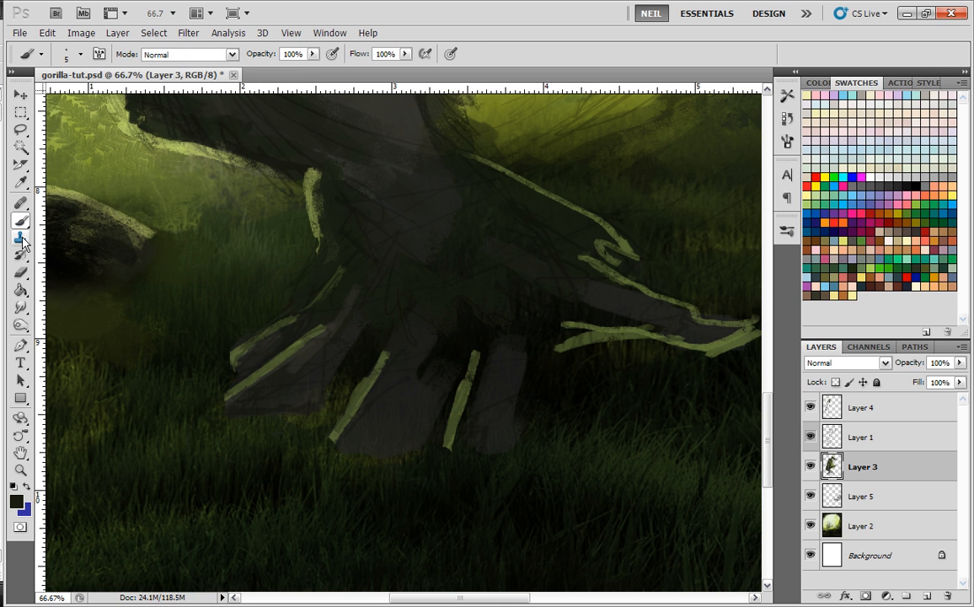
{"action": "left_click", "coordinate": [851, 411]}
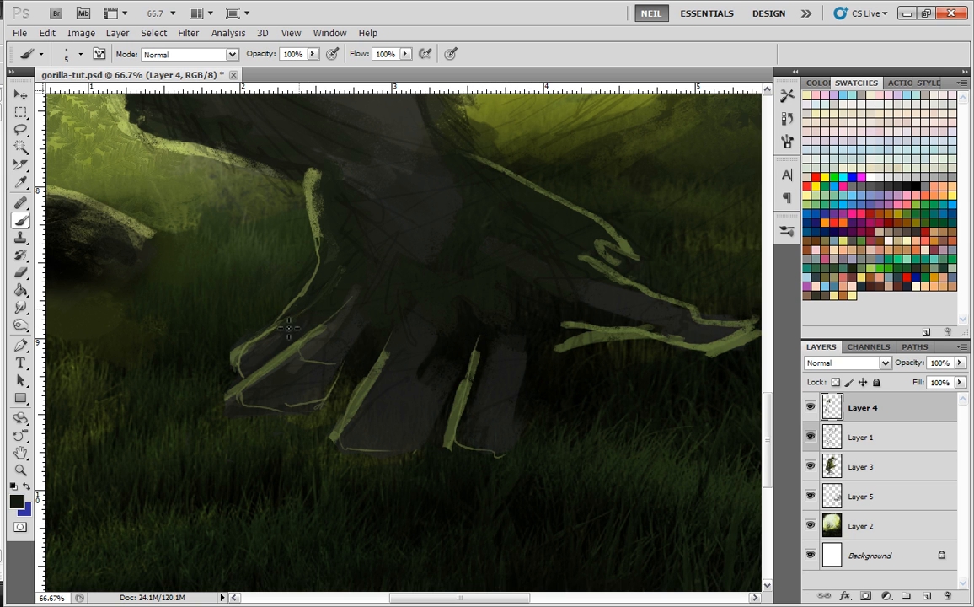
{"action": "left_click_drag", "start_coordinate": [640, 293], "coordinate": [590, 267]}
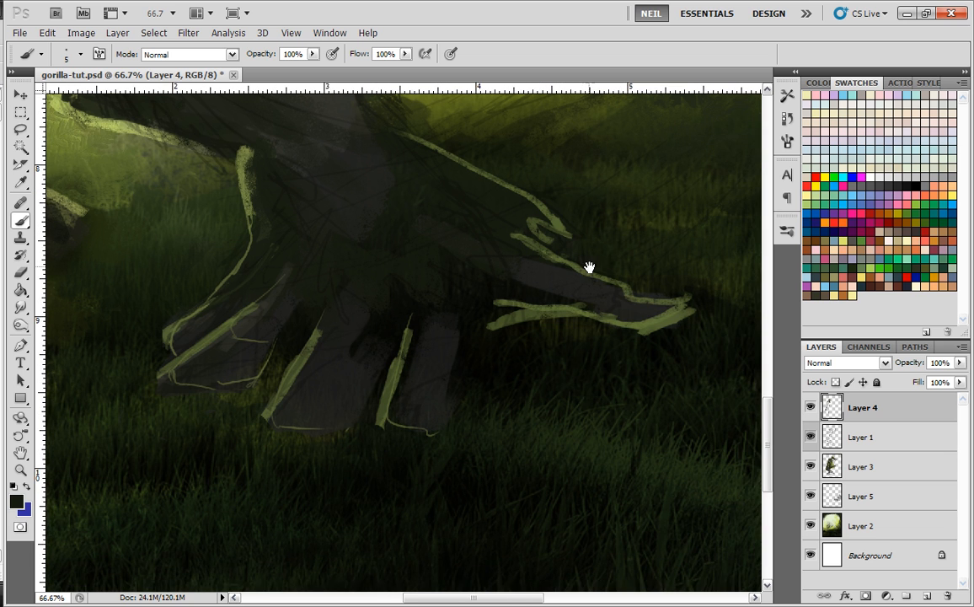
{"action": "scroll", "coordinate": [603, 260], "scroll_direction": "down", "scroll_amount": 2}
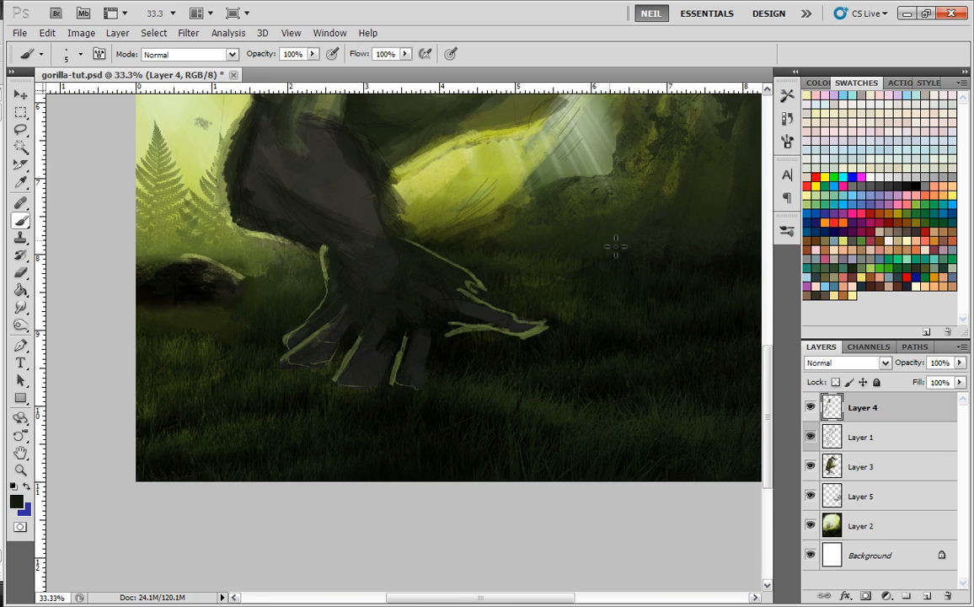
{"action": "scroll", "coordinate": [612, 247], "scroll_direction": "up", "scroll_amount": 2}
{"action": "scroll", "coordinate": [573, 263], "scroll_direction": "up", "scroll_amount": 1}
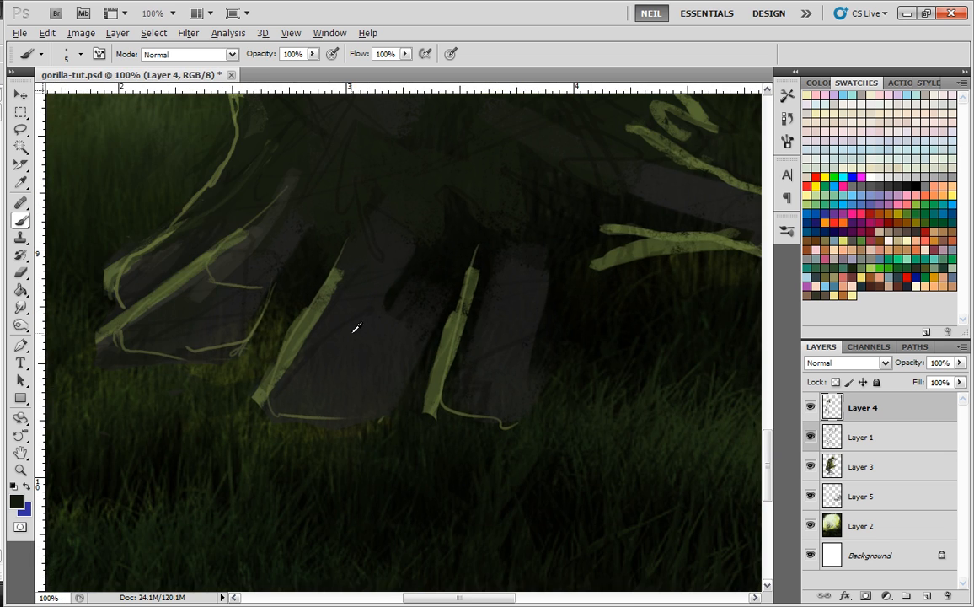
- Draw thin green crease lines across the two fingers nearest the thumb on Layer 4 with the 5 px brush
{"action": "mouse_move", "coordinate": [310, 329]}
{"action": "left_mouse_down"}
{"action": "mouse_move", "coordinate": [404, 343]}
{"action": "mouse_move", "coordinate": [421, 328]}
{"action": "mouse_move", "coordinate": [395, 346]}
{"action": "left_mouse_up"}
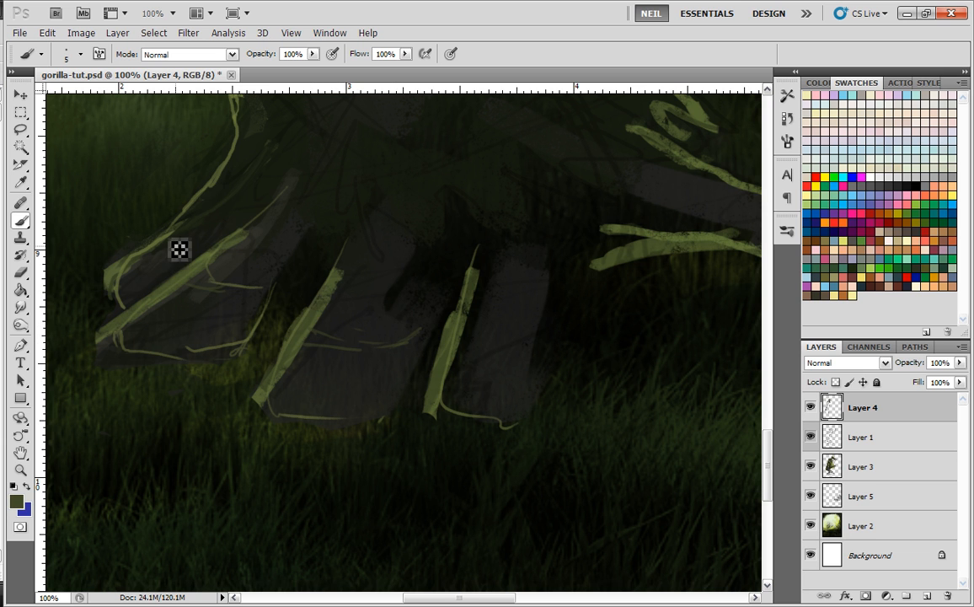
{"action": "mouse_move", "coordinate": [463, 339]}
{"action": "left_mouse_down"}
{"action": "mouse_move", "coordinate": [486, 348]}
{"action": "mouse_move", "coordinate": [546, 339]}
{"action": "left_mouse_up"}
{"action": "left_click_drag", "start_coordinate": [535, 352], "coordinate": [480, 362]}
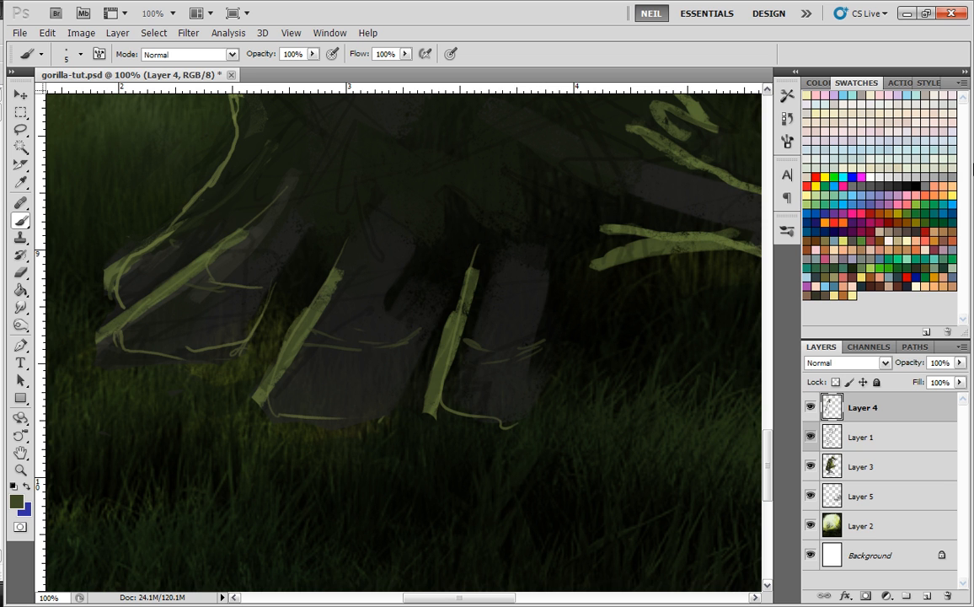
{"action": "key", "text": "ctrl+minus"}
{"action": "key", "text": "ctrl+minus"}
{"action": "key", "text": "ctrl+minus"}
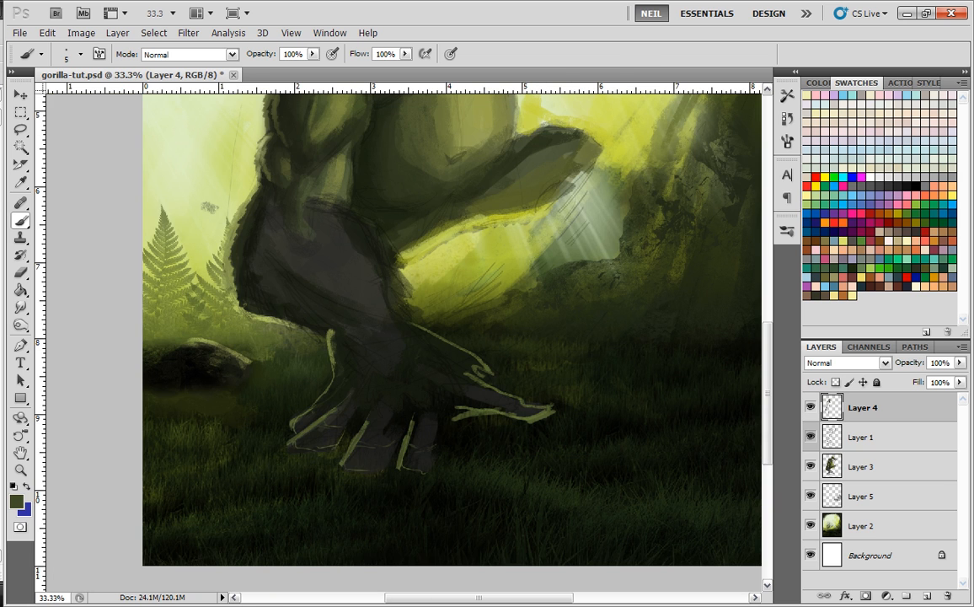
- Shade over the finger second from the thumb on Layer 4 with a 36 px textured brush, using dark tones sampled from the hand
{"action": "key", "text": "ctrl+plus"}
{"action": "key", "text": "ctrl+plus"}
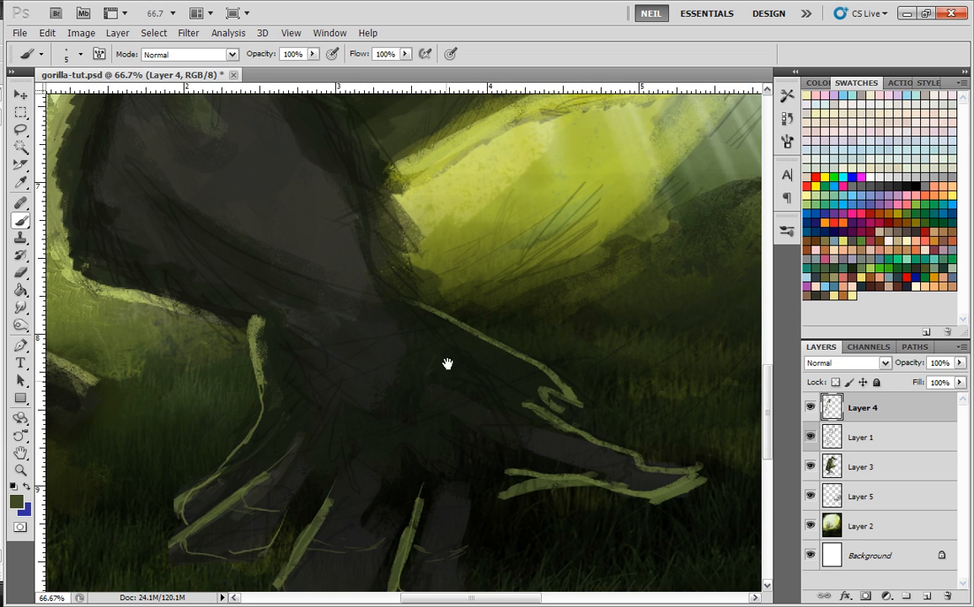
{"action": "left_click_drag", "start_coordinate": [483, 490], "coordinate": [477, 322]}
{"action": "key", "text": "ctrl+plus"}
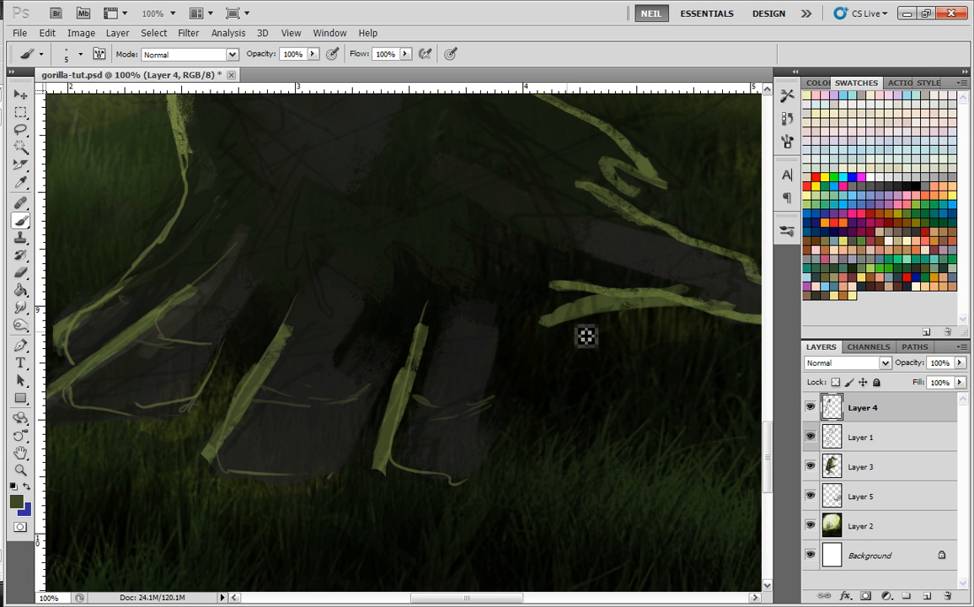
{"action": "mouse_move", "coordinate": [540, 393]}
{"action": "left_mouse_down"}
{"action": "mouse_move", "coordinate": [505, 376]}
{"action": "mouse_move", "coordinate": [492, 420]}
{"action": "mouse_move", "coordinate": [497, 363]}
{"action": "left_mouse_up"}
{"action": "right_click", "coordinate": [499, 337]}
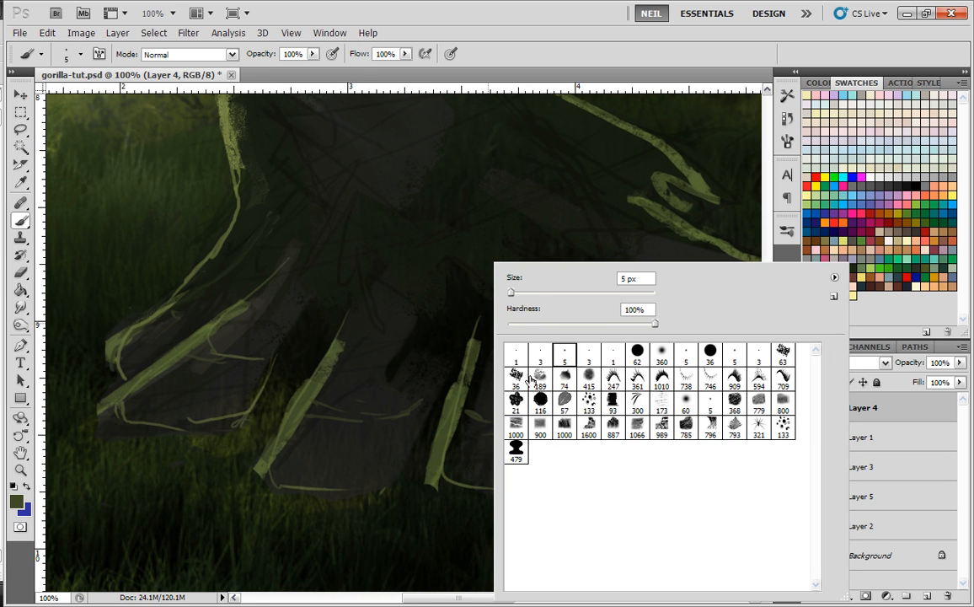
{"action": "left_click", "coordinate": [516, 376]}
{"action": "left_click", "coordinate": [451, 310], "text": "alt"}
{"action": "mouse_move", "coordinate": [443, 347]}
{"action": "left_mouse_down"}
{"action": "mouse_move", "coordinate": [430, 375]}
{"action": "mouse_move", "coordinate": [422, 358]}
{"action": "mouse_move", "coordinate": [445, 349]}
{"action": "mouse_move", "coordinate": [455, 324]}
{"action": "mouse_move", "coordinate": [430, 342]}
{"action": "mouse_move", "coordinate": [446, 344]}
{"action": "mouse_move", "coordinate": [438, 389]}
{"action": "mouse_move", "coordinate": [379, 471]}
{"action": "mouse_move", "coordinate": [319, 478]}
{"action": "left_mouse_up"}
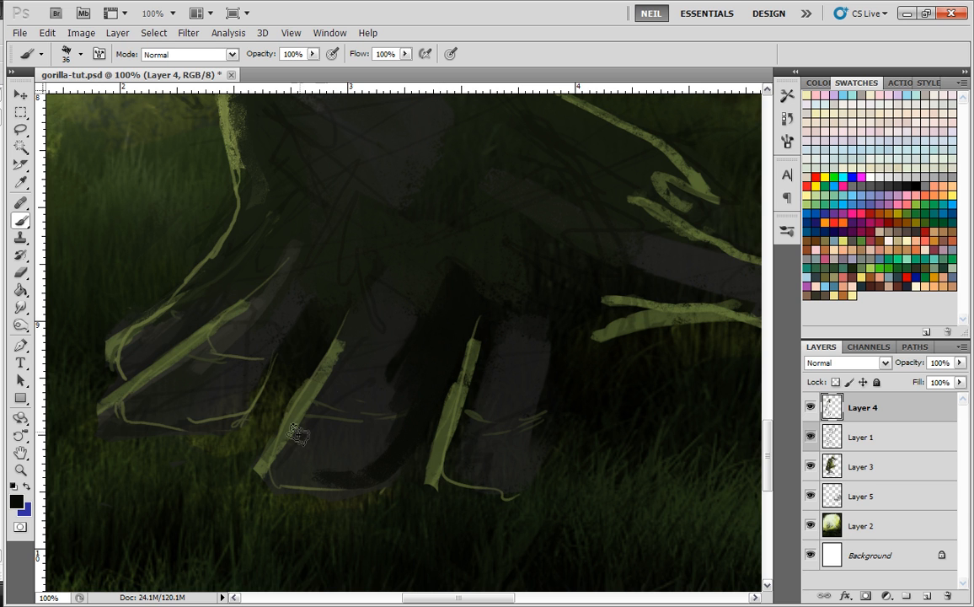
{"action": "mouse_move", "coordinate": [393, 309]}
{"action": "left_mouse_down"}
{"action": "mouse_move", "coordinate": [362, 376]}
{"action": "mouse_move", "coordinate": [372, 335]}
{"action": "mouse_move", "coordinate": [405, 326]}
{"action": "mouse_move", "coordinate": [388, 392]}
{"action": "mouse_move", "coordinate": [348, 424]}
{"action": "mouse_move", "coordinate": [370, 421]}
{"action": "mouse_move", "coordinate": [315, 455]}
{"action": "mouse_move", "coordinate": [304, 478]}
{"action": "mouse_move", "coordinate": [341, 394]}
{"action": "mouse_move", "coordinate": [292, 464]}
{"action": "mouse_move", "coordinate": [324, 479]}
{"action": "left_mouse_up"}
{"action": "left_click", "coordinate": [497, 370], "text": "alt"}
{"action": "mouse_move", "coordinate": [461, 348]}
{"action": "left_mouse_down"}
{"action": "mouse_move", "coordinate": [379, 412]}
{"action": "mouse_move", "coordinate": [393, 455]}
{"action": "left_mouse_up"}
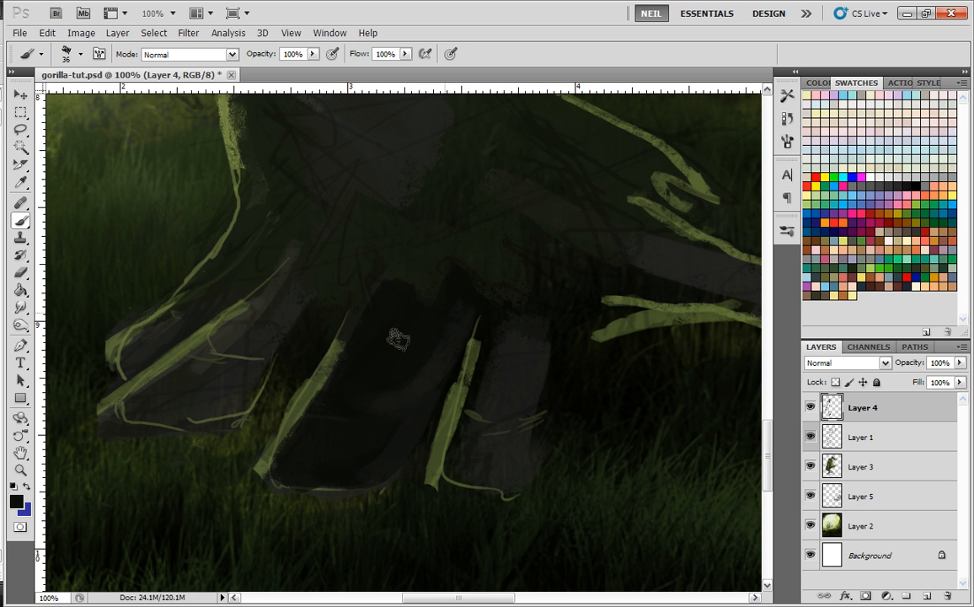
- Extend the sampled dark shading over the palm, thumb and remaining fingers on Layer 4 with the 36 px textured brush
{"action": "key", "text": "ctrl+minus"}
{"action": "key", "text": "ctrl+minus"}
{"action": "key", "text": "ctrl+plus"}
{"action": "mouse_move", "coordinate": [355, 399]}
{"action": "left_mouse_down"}
{"action": "mouse_move", "coordinate": [482, 419]}
{"action": "mouse_move", "coordinate": [479, 353]}
{"action": "mouse_move", "coordinate": [423, 420]}
{"action": "mouse_move", "coordinate": [459, 390]}
{"action": "mouse_move", "coordinate": [412, 424]}
{"action": "mouse_move", "coordinate": [449, 344]}
{"action": "mouse_move", "coordinate": [402, 419]}
{"action": "mouse_move", "coordinate": [474, 367]}
{"action": "mouse_move", "coordinate": [470, 327]}
{"action": "mouse_move", "coordinate": [494, 348]}
{"action": "mouse_move", "coordinate": [480, 299]}
{"action": "mouse_move", "coordinate": [413, 342]}
{"action": "left_mouse_up"}
{"action": "left_click", "coordinate": [479, 342], "text": "alt"}
{"action": "mouse_move", "coordinate": [671, 353]}
{"action": "left_mouse_down"}
{"action": "mouse_move", "coordinate": [517, 366]}
{"action": "mouse_move", "coordinate": [454, 396]}
{"action": "mouse_move", "coordinate": [450, 439]}
{"action": "mouse_move", "coordinate": [464, 475]}
{"action": "mouse_move", "coordinate": [463, 416]}
{"action": "left_mouse_up"}
{"action": "mouse_move", "coordinate": [518, 374]}
{"action": "left_mouse_down"}
{"action": "mouse_move", "coordinate": [698, 360]}
{"action": "mouse_move", "coordinate": [624, 342]}
{"action": "mouse_move", "coordinate": [682, 367]}
{"action": "mouse_move", "coordinate": [577, 318]}
{"action": "mouse_move", "coordinate": [537, 372]}
{"action": "mouse_move", "coordinate": [515, 326]}
{"action": "mouse_move", "coordinate": [552, 311]}
{"action": "mouse_move", "coordinate": [476, 350]}
{"action": "mouse_move", "coordinate": [495, 303]}
{"action": "mouse_move", "coordinate": [375, 353]}
{"action": "mouse_move", "coordinate": [398, 283]}
{"action": "mouse_move", "coordinate": [466, 285]}
{"action": "left_mouse_up"}
{"action": "key", "text": "ctrl+minus"}
{"action": "key", "text": "ctrl+minus"}
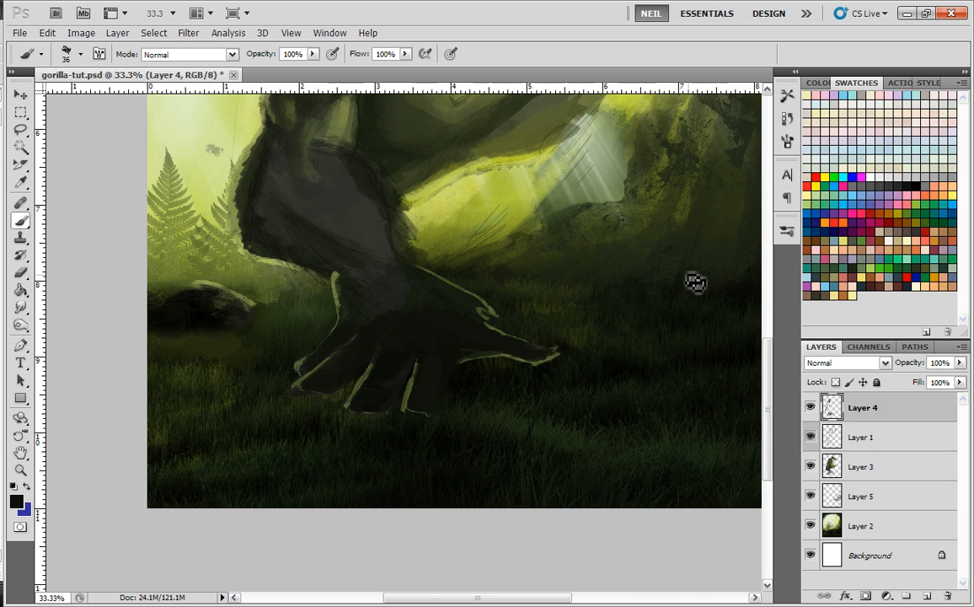
{"action": "key", "text": "ctrl+minus"}
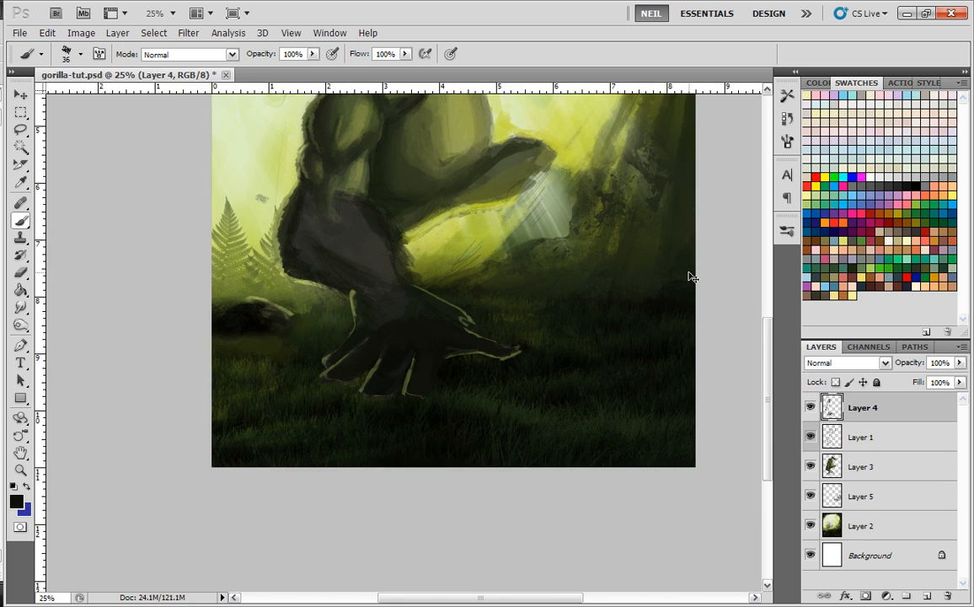
- Move Layer 4 below the Layer 1 sketch, merge it down into Layer 3, and hide Layer 1
{"action": "key", "text": "ctrl+plus"}
{"action": "key", "text": "ctrl+plus"}
{"action": "key", "text": "ctrl+plus"}
{"action": "left_click_drag", "start_coordinate": [495, 425], "coordinate": [462, 341]}
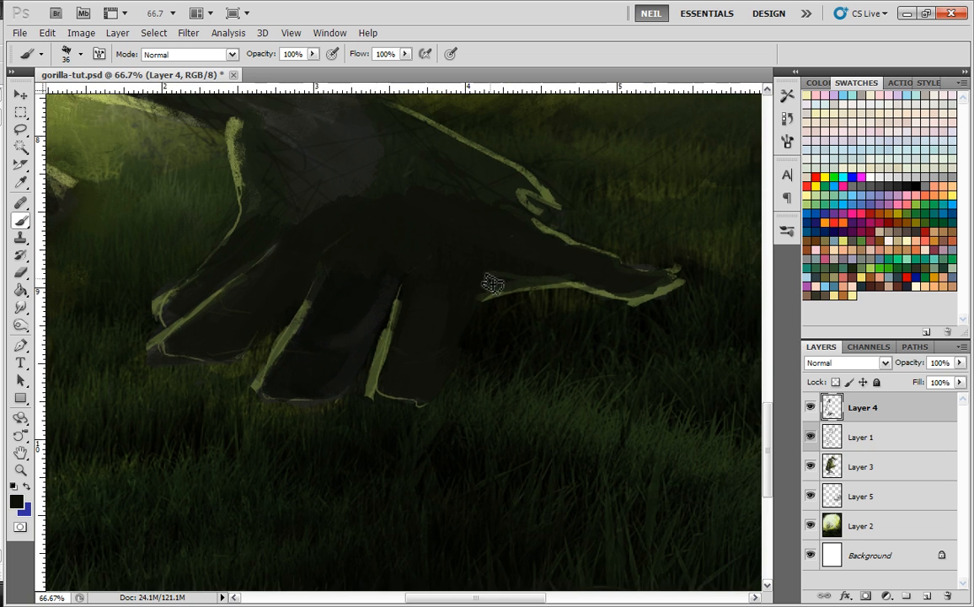
{"action": "key", "text": "ctrl+minus"}
{"action": "key", "text": "ctrl+plus"}
{"action": "mouse_move", "coordinate": [500, 390]}
{"action": "left_mouse_down"}
{"action": "mouse_move", "coordinate": [502, 399]}
{"action": "mouse_move", "coordinate": [527, 404]}
{"action": "left_mouse_up"}
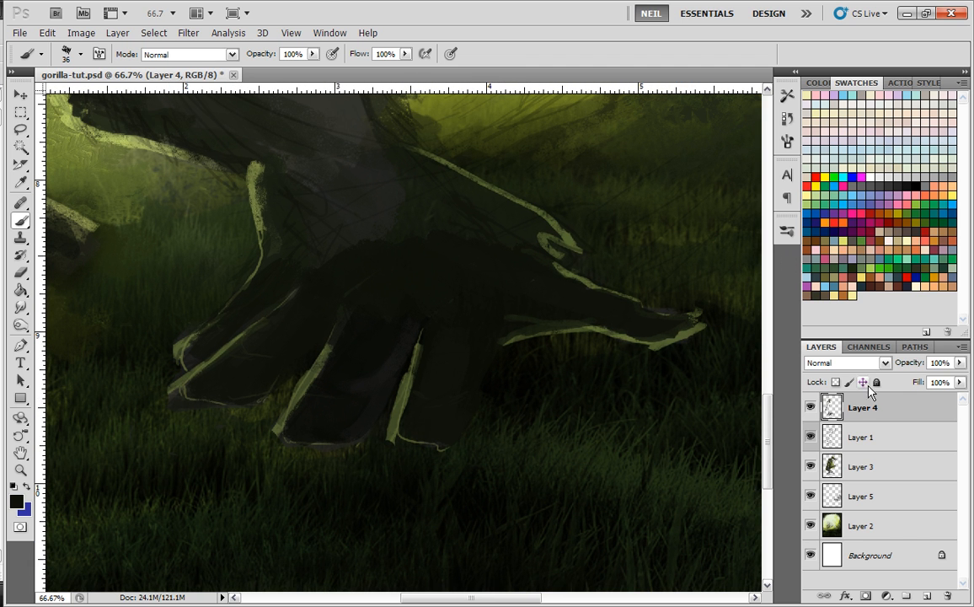
{"action": "left_click_drag", "start_coordinate": [865, 427], "coordinate": [894, 445]}
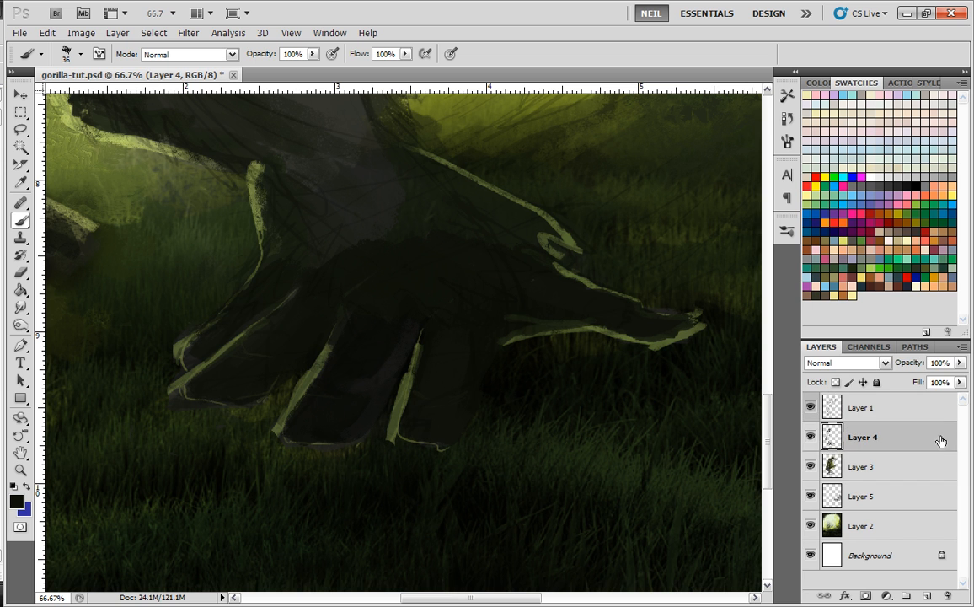
{"action": "left_click", "coordinate": [962, 347]}
{"action": "left_click", "coordinate": [834, 505]}
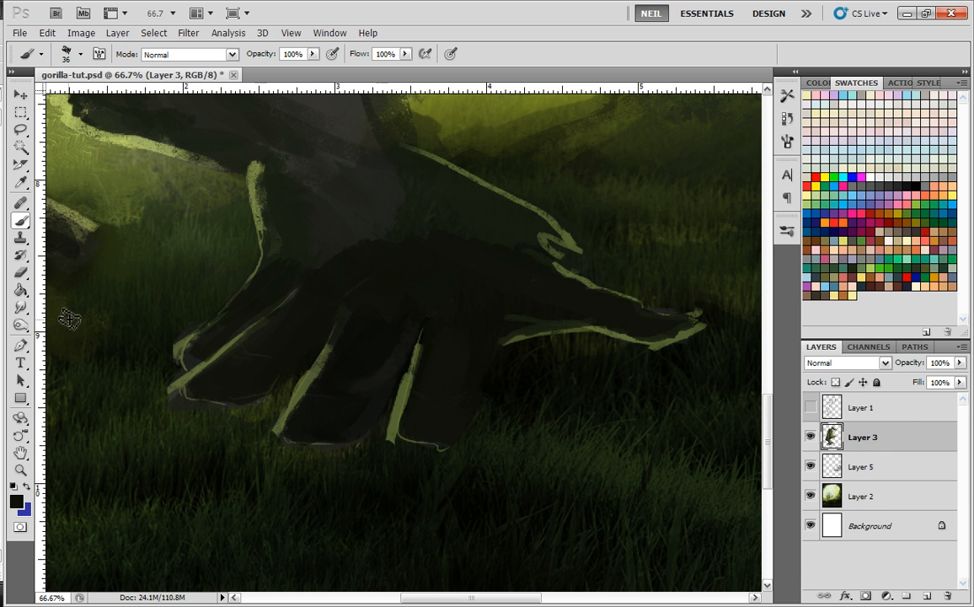
- Erase the light green outline and the tip of the finger nearest the thumb on Layer 3 with the 29 px eraser
{"action": "left_click", "coordinate": [22, 269]}
{"action": "mouse_move", "coordinate": [497, 349]}
{"action": "left_mouse_down"}
{"action": "mouse_move", "coordinate": [439, 357]}
{"action": "mouse_move", "coordinate": [430, 334]}
{"action": "mouse_move", "coordinate": [421, 351]}
{"action": "mouse_move", "coordinate": [427, 331]}
{"action": "mouse_move", "coordinate": [392, 453]}
{"action": "mouse_move", "coordinate": [417, 382]}
{"action": "mouse_move", "coordinate": [418, 468]}
{"action": "mouse_move", "coordinate": [418, 424]}
{"action": "left_mouse_up"}
{"action": "left_click_drag", "start_coordinate": [496, 371], "coordinate": [456, 445]}
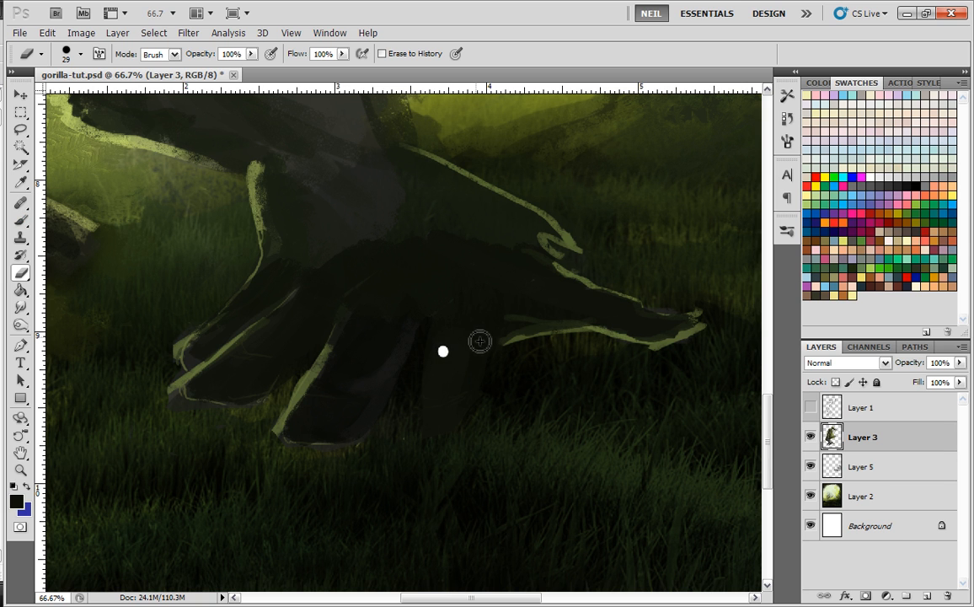
- Repaint the finger nearest the thumb on Layer 3 with the 36 px textured brush, adding a green outer edge and dark grey shading
{"action": "key", "text": "b"}
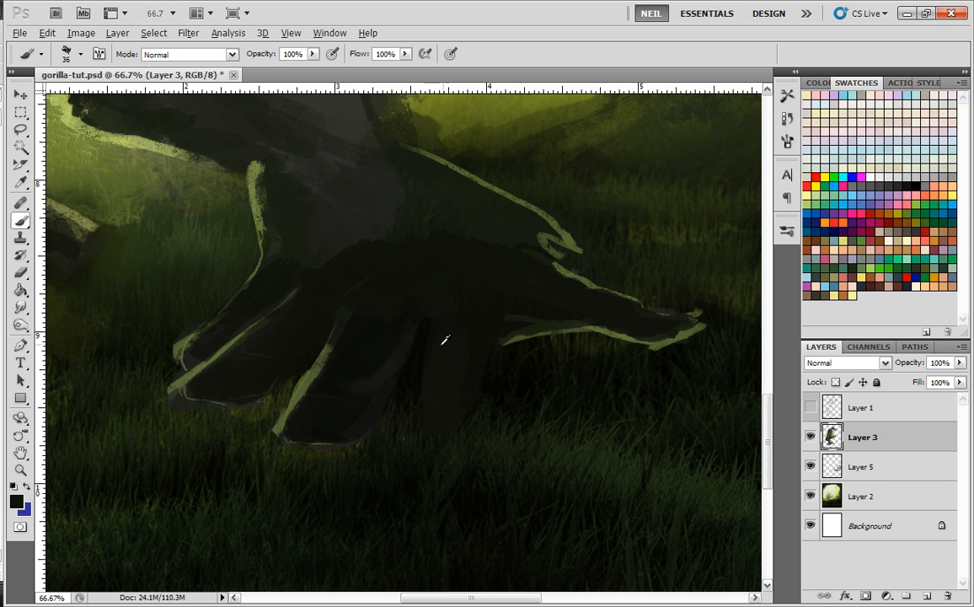
{"action": "mouse_move", "coordinate": [492, 373]}
{"action": "left_mouse_down"}
{"action": "mouse_move", "coordinate": [498, 402]}
{"action": "mouse_move", "coordinate": [488, 374]}
{"action": "mouse_move", "coordinate": [472, 432]}
{"action": "mouse_move", "coordinate": [483, 408]}
{"action": "left_mouse_up"}
{"action": "mouse_move", "coordinate": [424, 313]}
{"action": "left_mouse_down"}
{"action": "mouse_move", "coordinate": [439, 396]}
{"action": "mouse_move", "coordinate": [433, 437]}
{"action": "left_mouse_up"}
{"action": "left_click_drag", "start_coordinate": [439, 319], "coordinate": [450, 421]}
{"action": "mouse_move", "coordinate": [487, 333]}
{"action": "left_mouse_down"}
{"action": "mouse_move", "coordinate": [492, 398]}
{"action": "mouse_move", "coordinate": [488, 375]}
{"action": "mouse_move", "coordinate": [461, 433]}
{"action": "mouse_move", "coordinate": [504, 363]}
{"action": "left_mouse_up"}
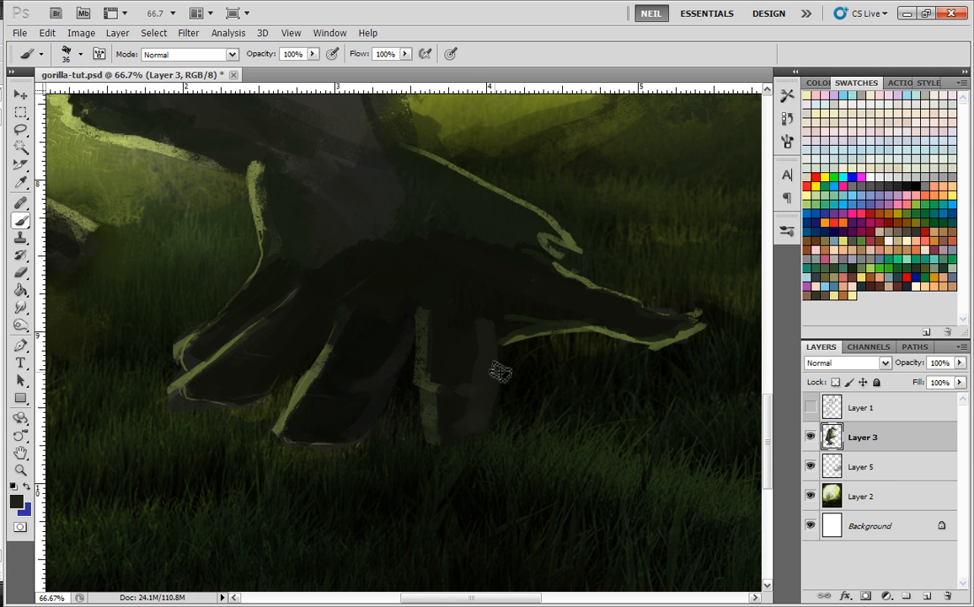
{"action": "left_click_drag", "start_coordinate": [478, 405], "coordinate": [459, 433]}
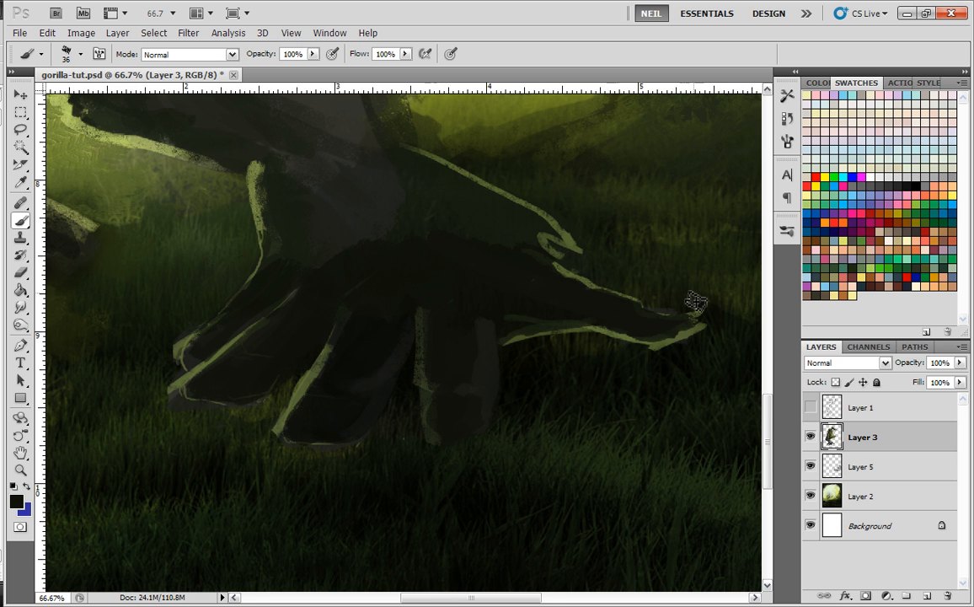
- Erase the outlined outer tip of the finger second from the thumb on Layer 3 with the 29 px eraser to reshape it
{"action": "key", "text": "ctrl+minus"}
{"action": "key", "text": "ctrl+minus"}
{"action": "key", "text": "ctrl+plus"}
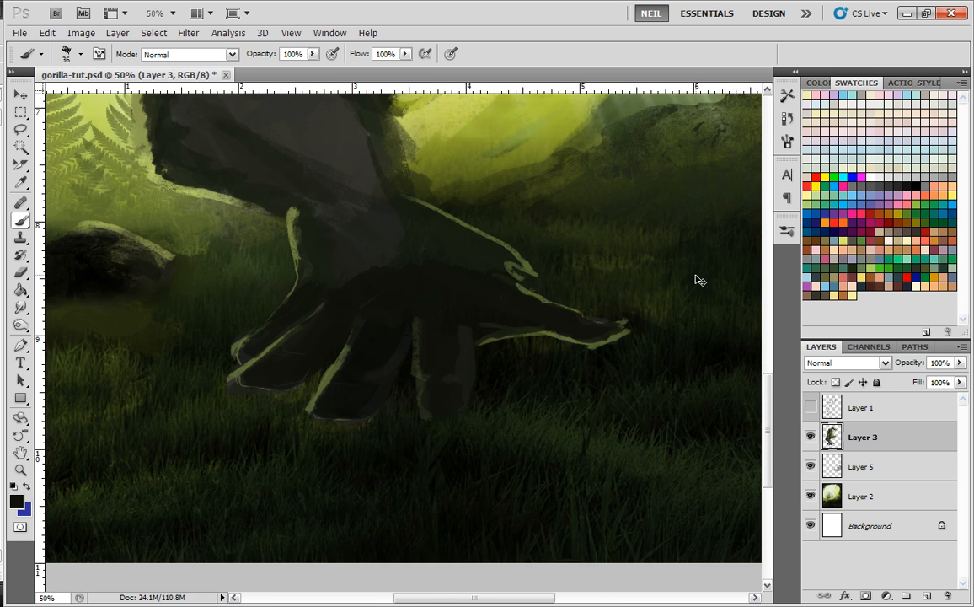
{"action": "key", "text": "ctrl+plus"}
{"action": "left_click_drag", "start_coordinate": [497, 366], "coordinate": [521, 340]}
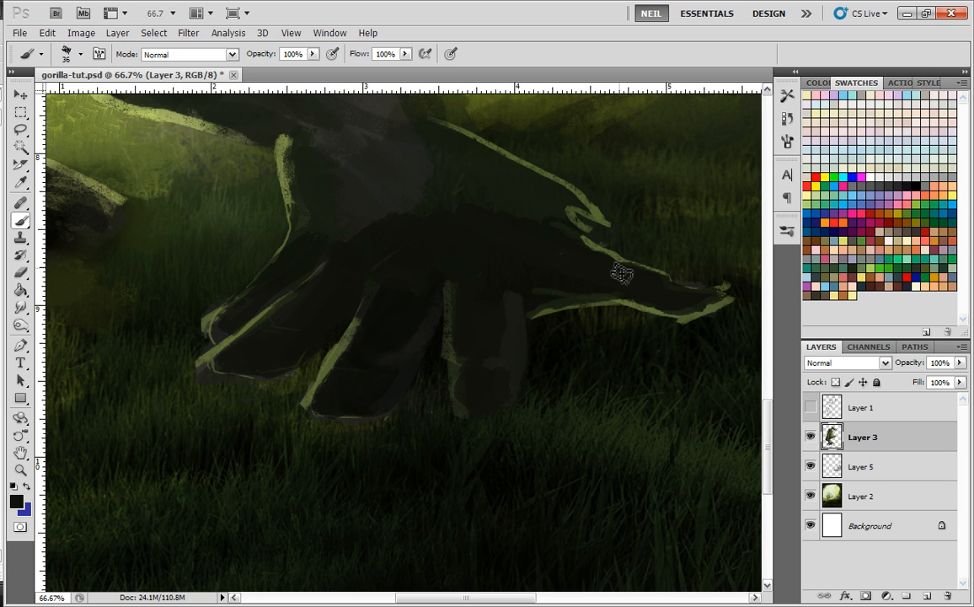
{"action": "key", "text": "e"}
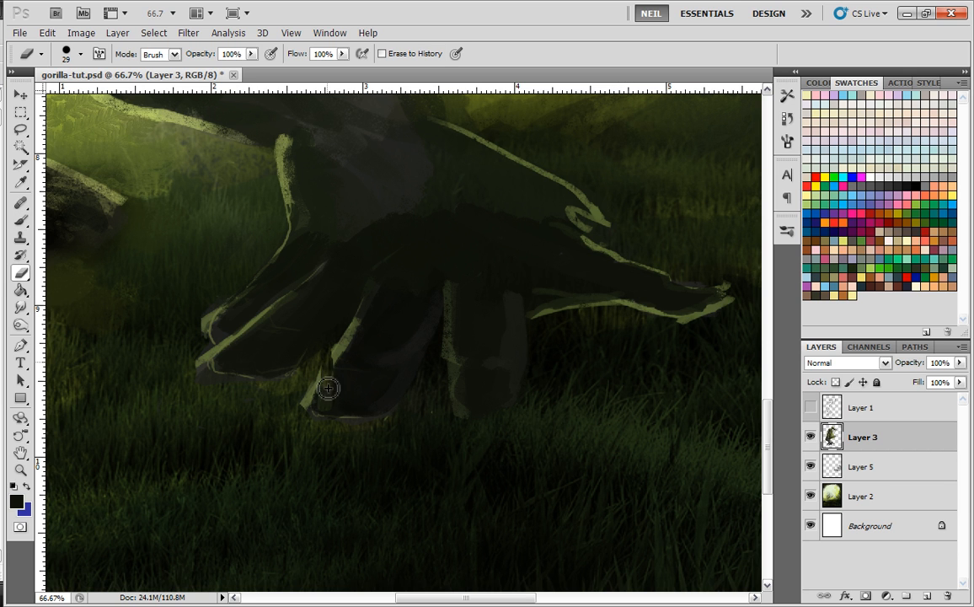
{"action": "mouse_move", "coordinate": [331, 361]}
{"action": "left_mouse_down"}
{"action": "mouse_move", "coordinate": [352, 311]}
{"action": "mouse_move", "coordinate": [345, 319]}
{"action": "left_mouse_up"}
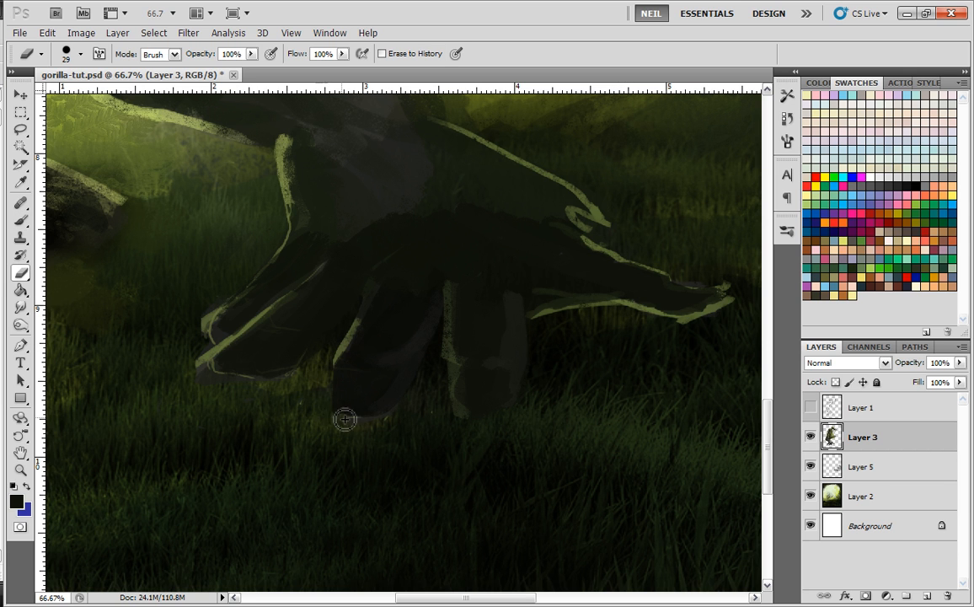
- Repaint the reshaped finger's green edge and dark rounded tip on Layer 3 with the 36 px textured brush
{"action": "left_click", "coordinate": [20, 220]}
{"action": "mouse_move", "coordinate": [368, 298]}
{"action": "left_mouse_down"}
{"action": "mouse_move", "coordinate": [338, 358]}
{"action": "mouse_move", "coordinate": [350, 367]}
{"action": "mouse_move", "coordinate": [351, 404]}
{"action": "left_mouse_up"}
{"action": "left_click", "coordinate": [367, 382], "text": "alt"}
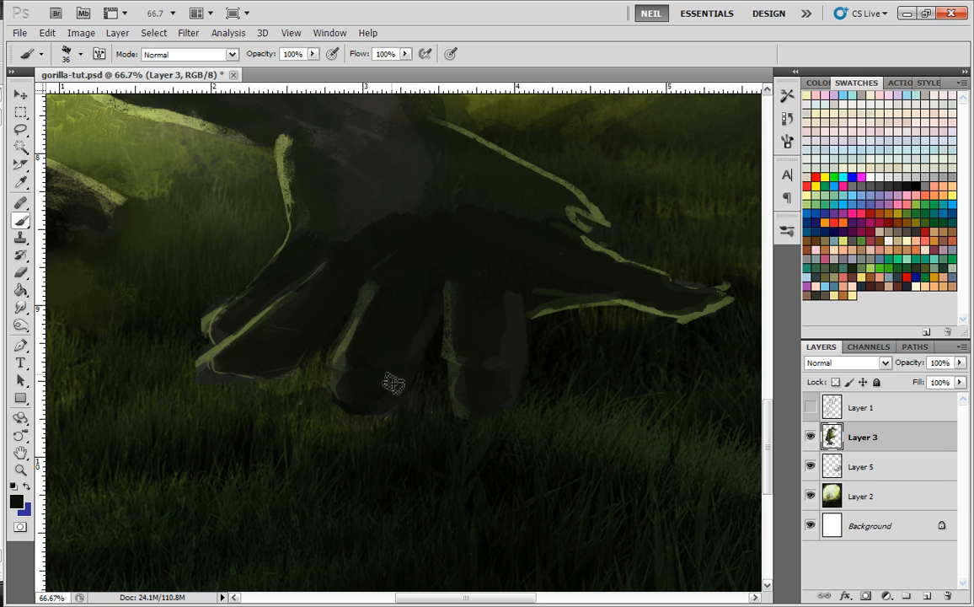
{"action": "key", "text": "e"}
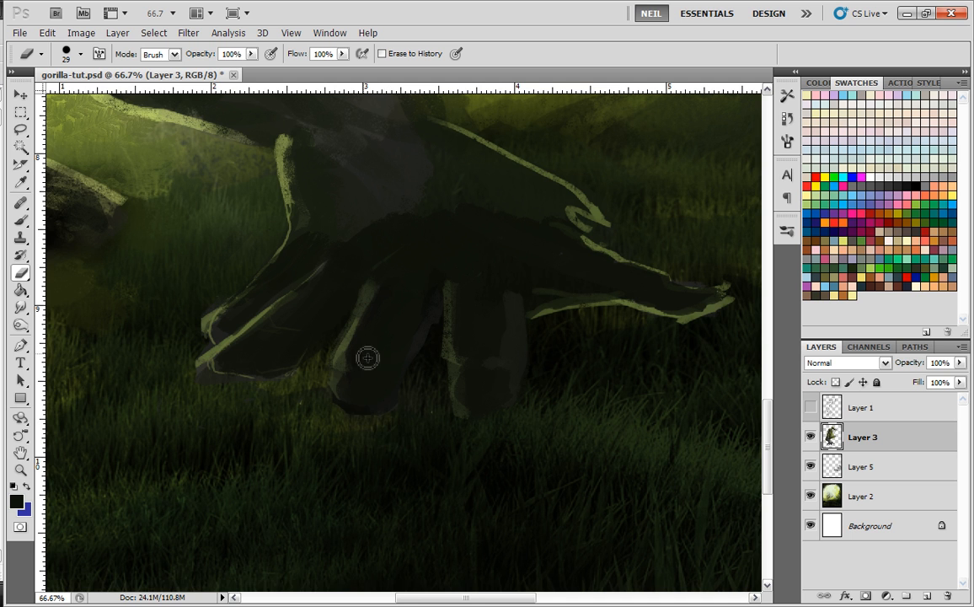
{"action": "key", "text": "ctrl+minus"}
{"action": "key", "text": "ctrl+plus"}
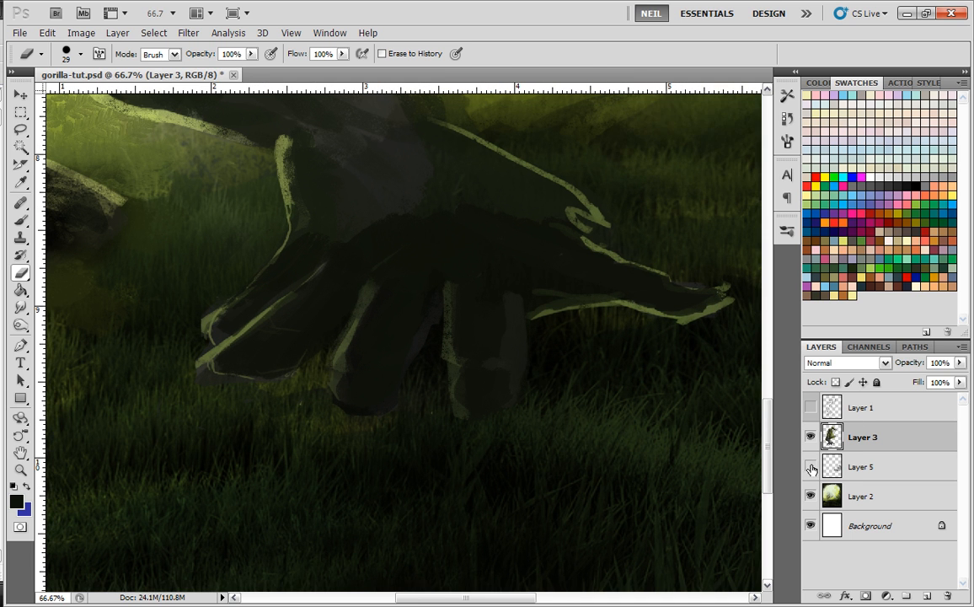
- On Layer 2, paint light green patches behind the hand, beneath the thumb and in the gaps between the fingers, with the 36 px textured brush
{"action": "left_click", "coordinate": [843, 493]}
{"action": "key", "text": "b"}
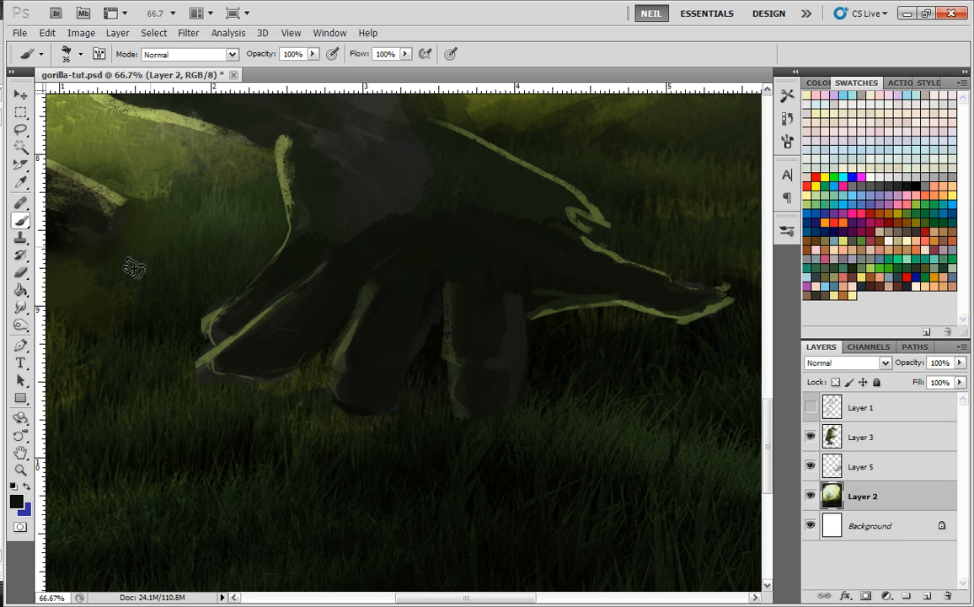
{"action": "mouse_move", "coordinate": [599, 320]}
{"action": "left_mouse_down"}
{"action": "mouse_move", "coordinate": [564, 319]}
{"action": "mouse_move", "coordinate": [614, 311]}
{"action": "mouse_move", "coordinate": [540, 335]}
{"action": "mouse_move", "coordinate": [546, 338]}
{"action": "mouse_move", "coordinate": [587, 327]}
{"action": "mouse_move", "coordinate": [437, 352]}
{"action": "mouse_move", "coordinate": [437, 335]}
{"action": "mouse_move", "coordinate": [435, 352]}
{"action": "mouse_move", "coordinate": [328, 350]}
{"action": "left_mouse_up"}
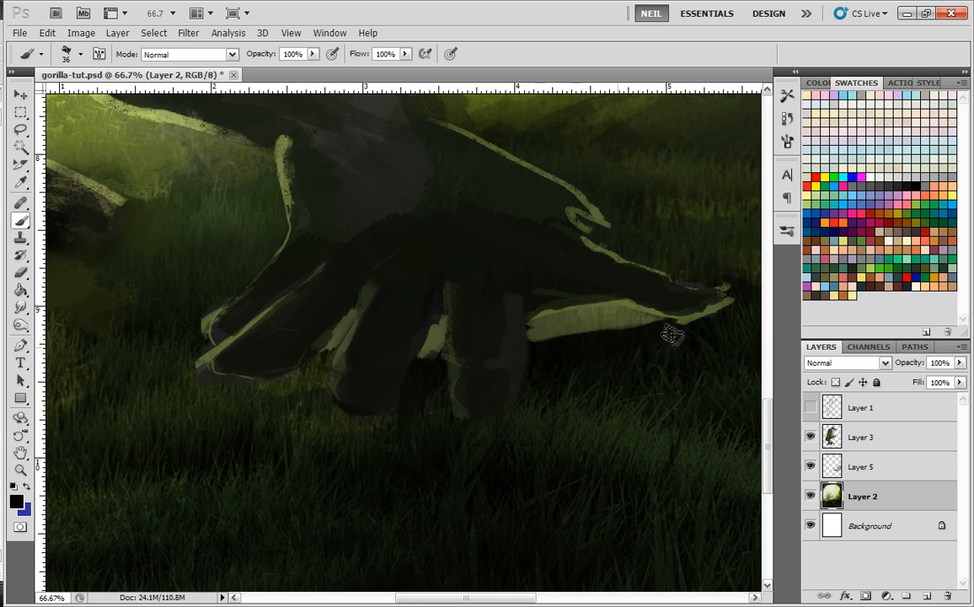
{"action": "key", "text": "ctrl+minus"}
{"action": "key", "text": "ctrl+minus"}
{"action": "key", "text": "ctrl+minus"}
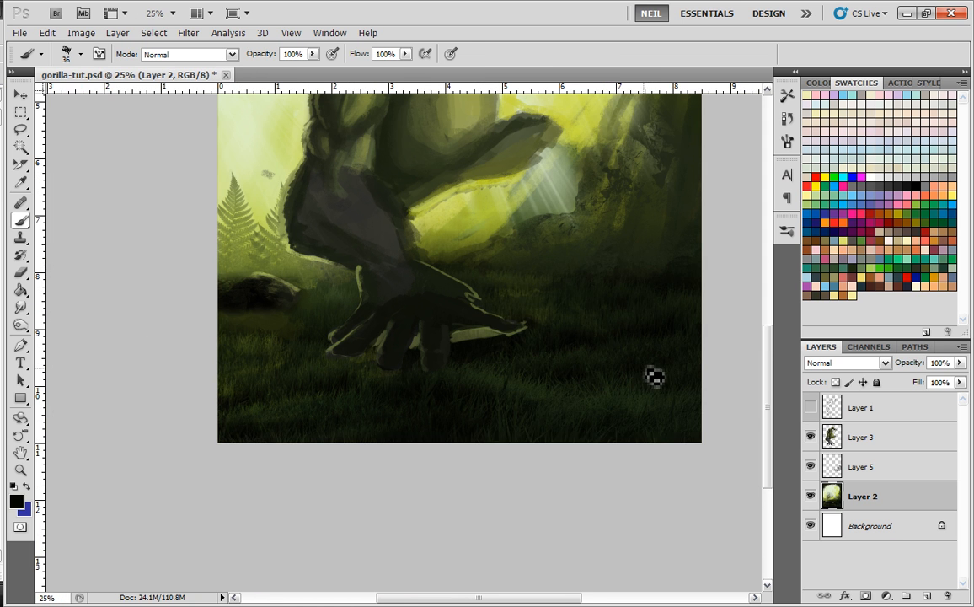
- On Layer 2, paint black shadow over the grass beneath the hand and across the lower foreground with a 112 px textured brush
{"action": "right_click", "coordinate": [492, 383]}
{"action": "key", "text": "Return"}
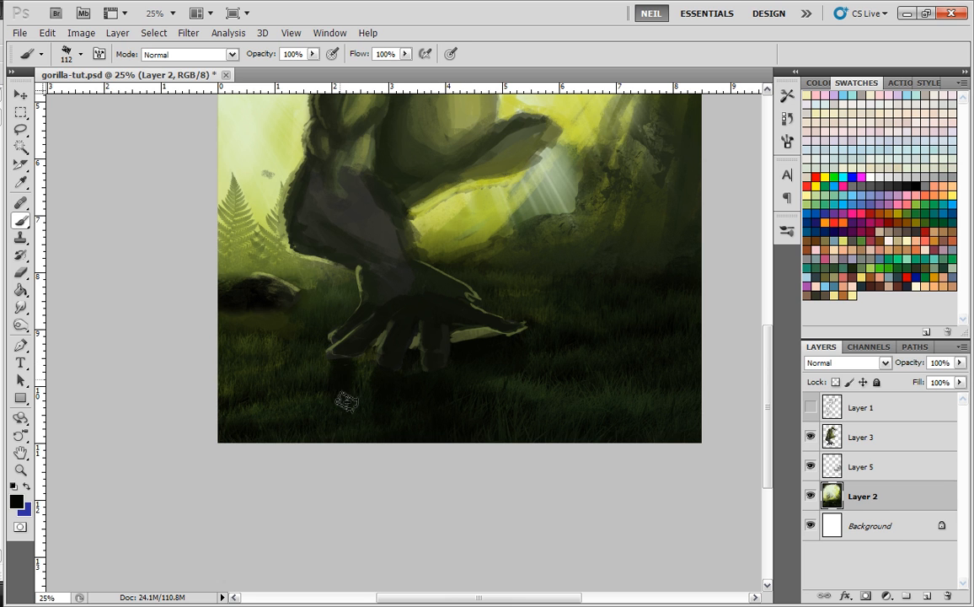
{"action": "mouse_move", "coordinate": [377, 437]}
{"action": "left_mouse_down"}
{"action": "mouse_move", "coordinate": [426, 431]}
{"action": "mouse_move", "coordinate": [473, 388]}
{"action": "mouse_move", "coordinate": [465, 383]}
{"action": "mouse_move", "coordinate": [489, 397]}
{"action": "left_mouse_up"}
{"action": "left_click", "coordinate": [512, 359], "text": "alt"}
{"action": "left_click", "coordinate": [513, 354], "text": "alt"}
{"action": "mouse_move", "coordinate": [539, 366]}
{"action": "left_mouse_down"}
{"action": "mouse_move", "coordinate": [487, 415]}
{"action": "mouse_move", "coordinate": [488, 436]}
{"action": "left_mouse_up"}
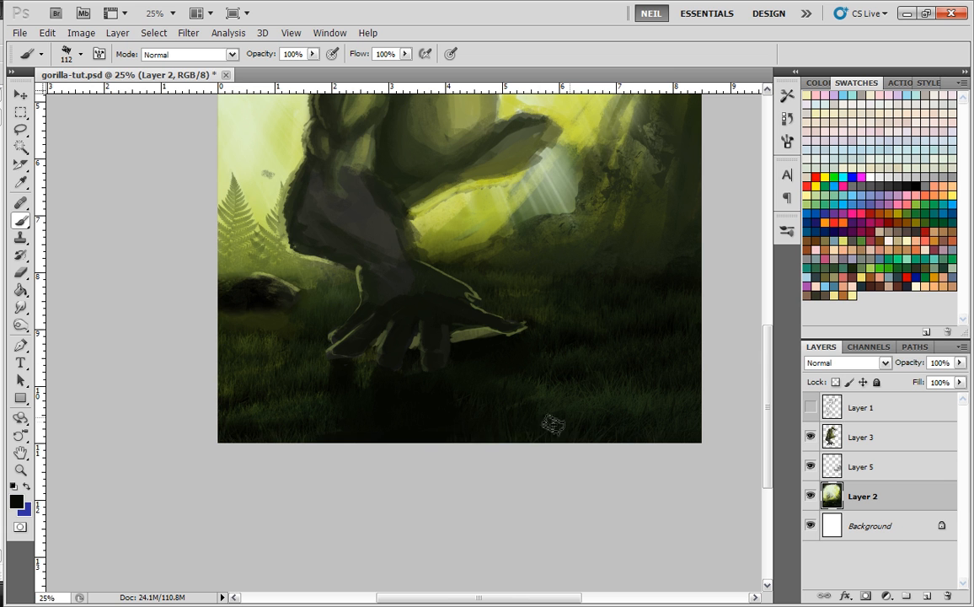
{"action": "mouse_move", "coordinate": [676, 363]}
{"action": "left_mouse_down"}
{"action": "mouse_move", "coordinate": [588, 435]}
{"action": "mouse_move", "coordinate": [597, 443]}
{"action": "left_mouse_up"}
- Darken the ground and undergrowth around the tree base on Layer 2 with the 112 px textured brush in black
{"action": "left_click_drag", "start_coordinate": [470, 265], "coordinate": [476, 271]}
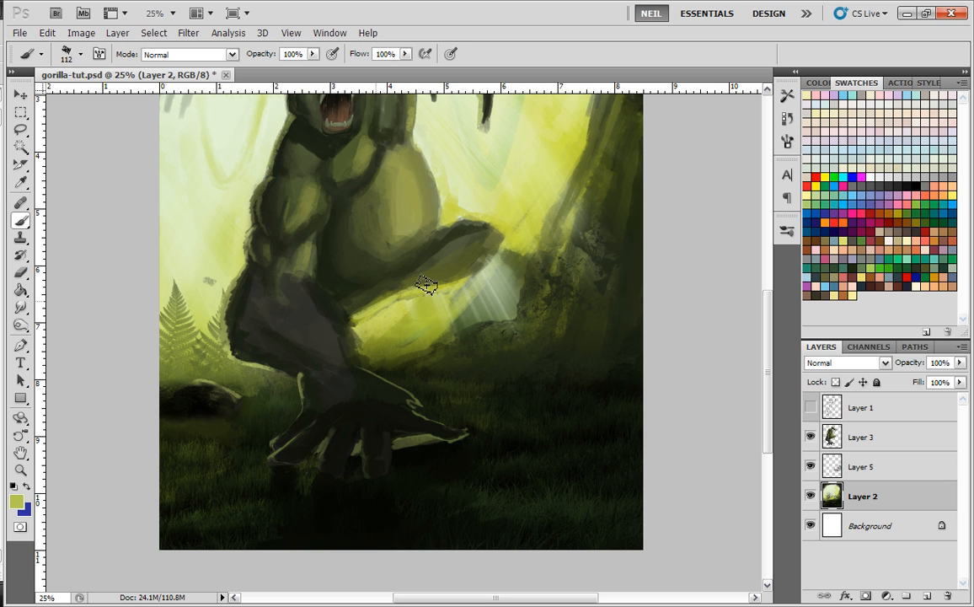
{"action": "left_click", "coordinate": [849, 440]}
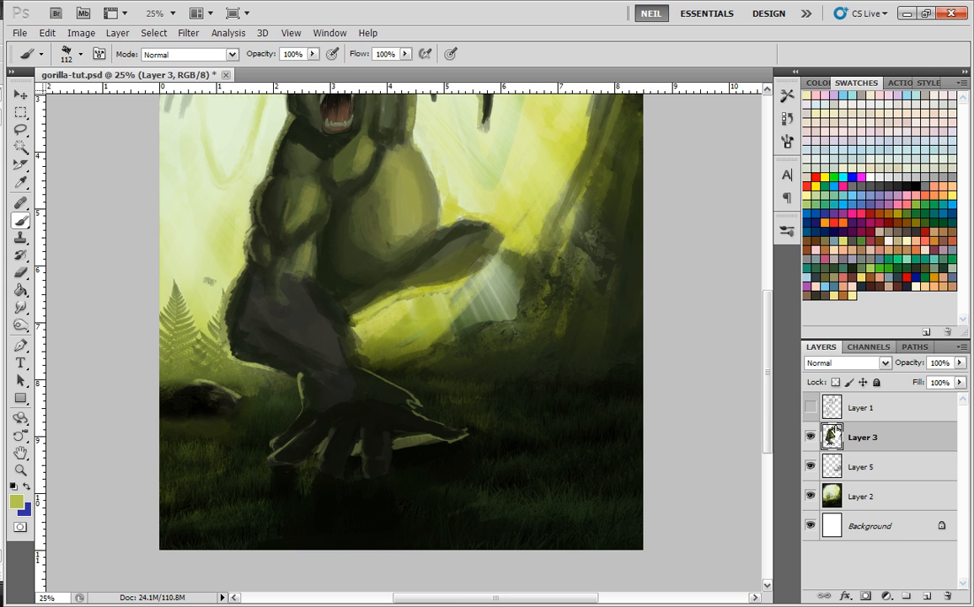
{"action": "left_click", "coordinate": [855, 495]}
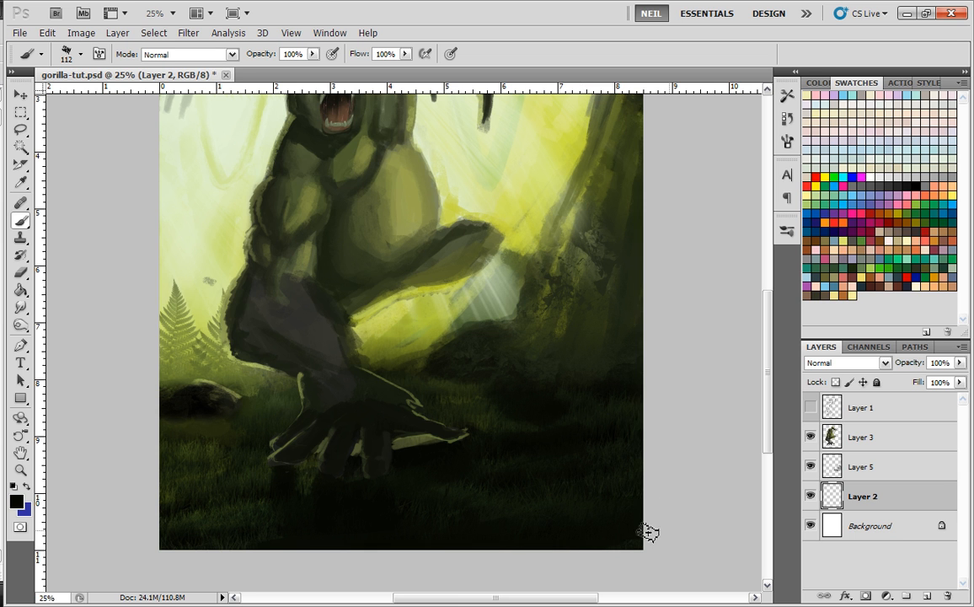
- Paint a sampled olive-green patch on Layer 2 below the light strip under the thumb, with the 112 px textured brush
{"action": "key", "text": "ctrl+minus"}
{"action": "key", "text": "ctrl+minus"}
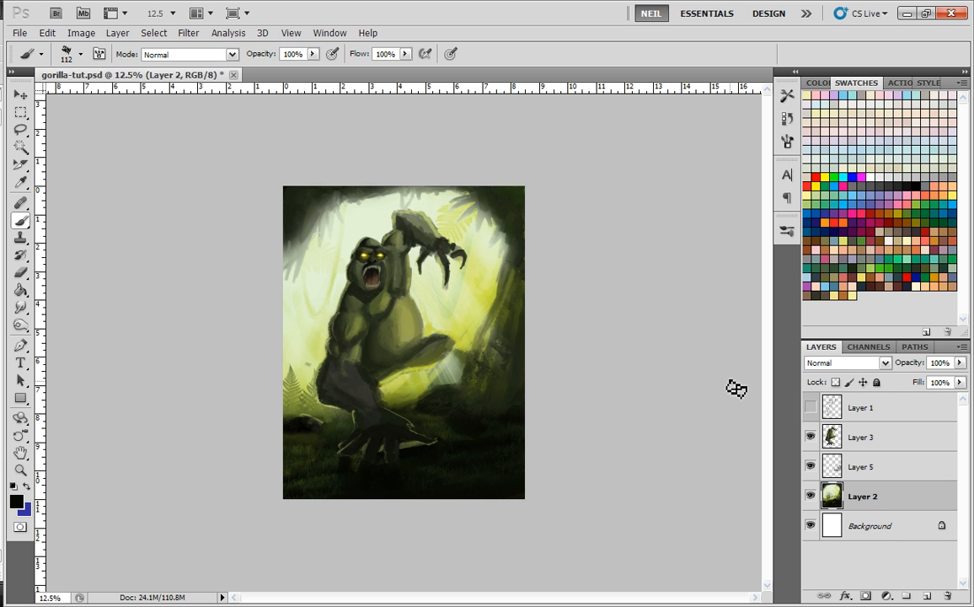
{"action": "key", "text": "ctrl+plus"}
{"action": "key", "text": "ctrl+plus"}
{"action": "key", "text": "ctrl+plus"}
{"action": "left_click_drag", "start_coordinate": [475, 543], "coordinate": [486, 257]}
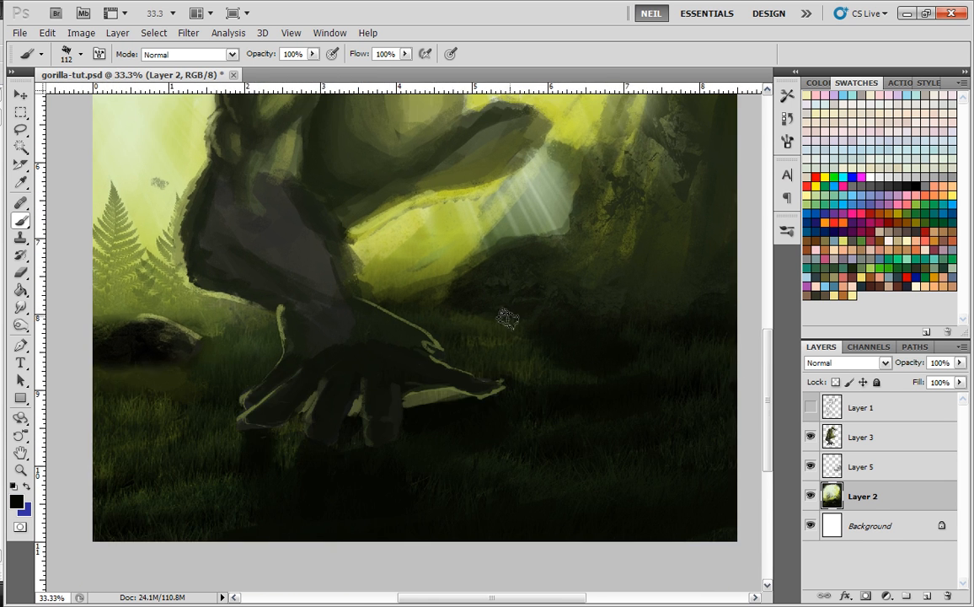
{"action": "key", "text": "ctrl+plus"}
{"action": "key", "text": "ctrl+plus"}
{"action": "left_click_drag", "start_coordinate": [505, 476], "coordinate": [566, 295]}
{"action": "left_click", "coordinate": [504, 263], "text": "alt"}
{"action": "mouse_move", "coordinate": [476, 294]}
{"action": "left_mouse_down"}
{"action": "mouse_move", "coordinate": [545, 261]}
{"action": "mouse_move", "coordinate": [451, 287]}
{"action": "left_mouse_up"}
{"action": "left_click_drag", "start_coordinate": [331, 314], "coordinate": [209, 335]}
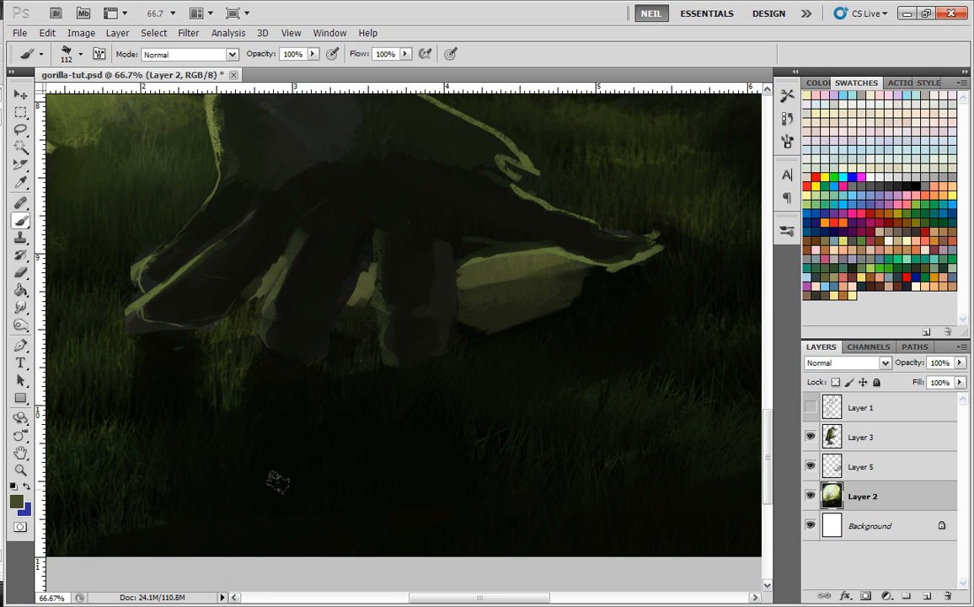
- Darken the lower edge of the olive patch under the thumb and the surrounding ground on Layer 2 in near-black
{"action": "key", "text": "ctrl+minus"}
{"action": "key", "text": "ctrl+minus"}
{"action": "key", "text": "ctrl+minus"}
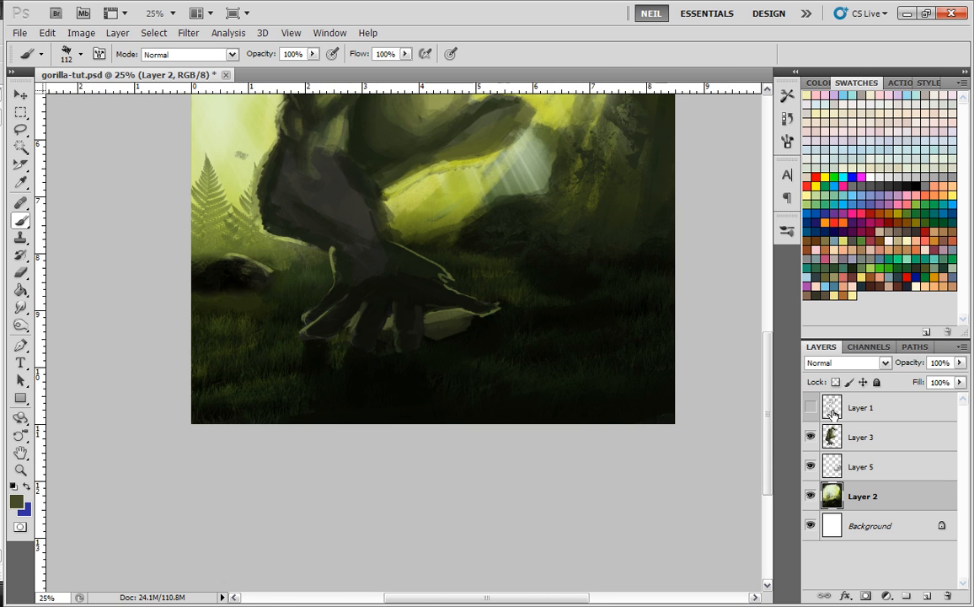
{"action": "key", "text": "ctrl+plus"}
{"action": "key", "text": "ctrl+plus"}
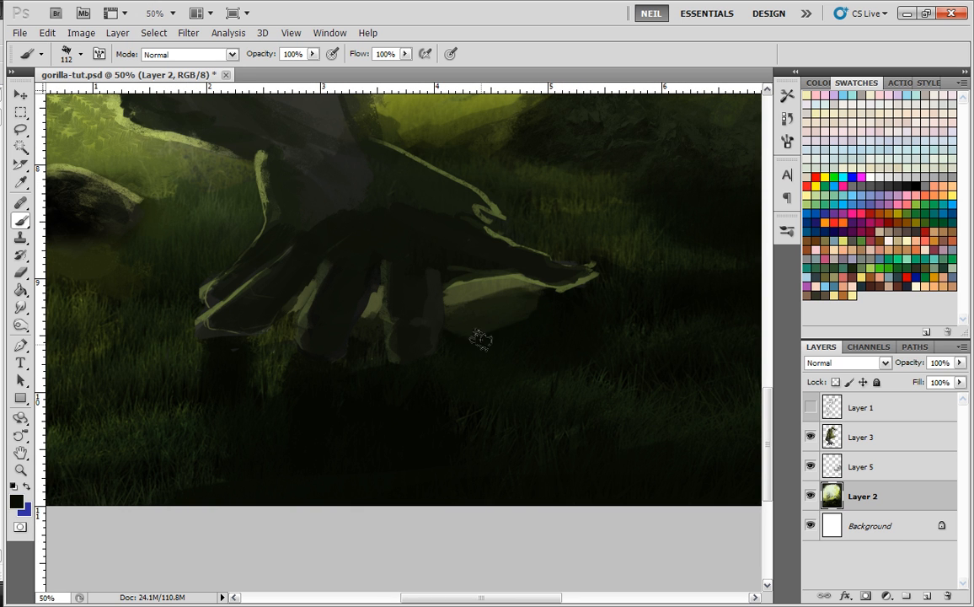
{"action": "key", "text": "ctrl+minus"}
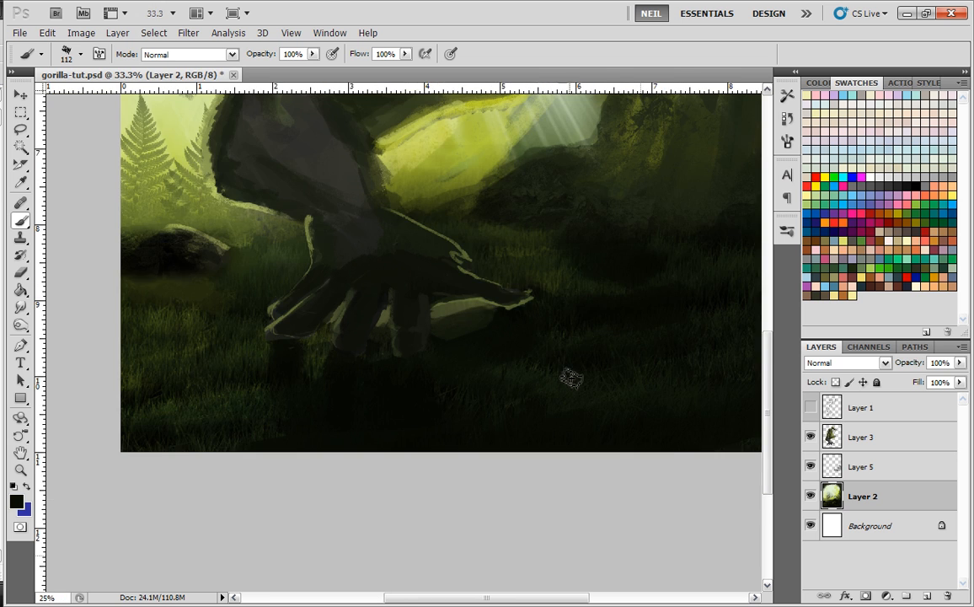
{"action": "key", "text": "ctrl+minus"}
{"action": "key", "text": "ctrl+plus"}
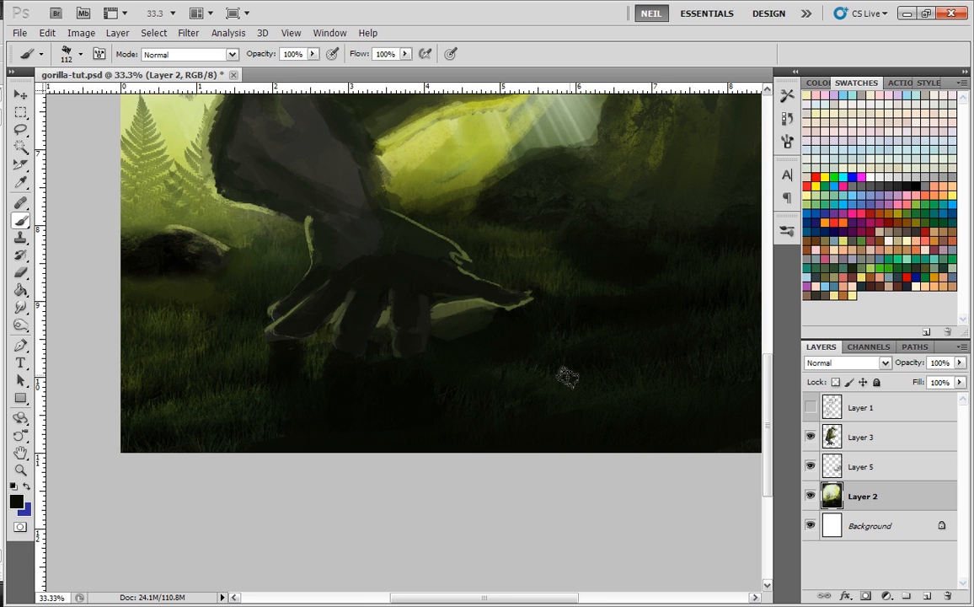
{"action": "key", "text": "ctrl+plus"}
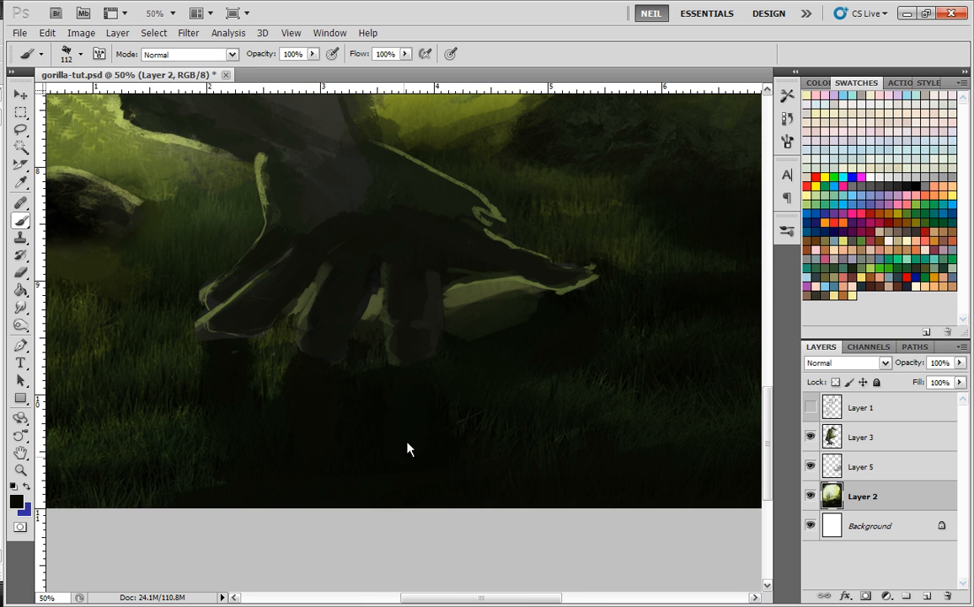
- On Layer 3, paint an olive-green outer edge down the finger nearest the thumb with a 30 px textured brush
{"action": "left_click", "coordinate": [866, 426]}
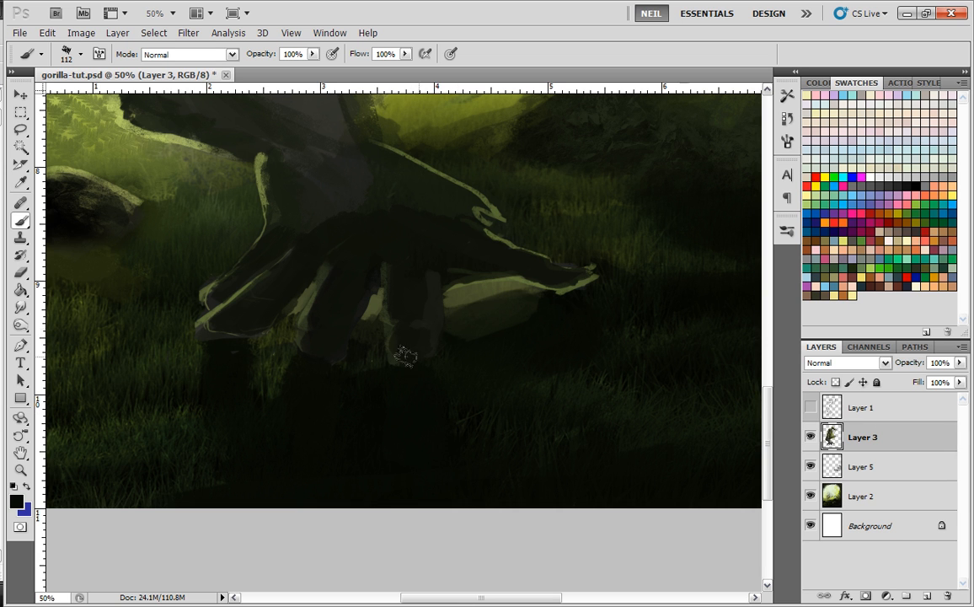
{"action": "right_click", "coordinate": [478, 292]}
{"action": "key", "text": "Return"}
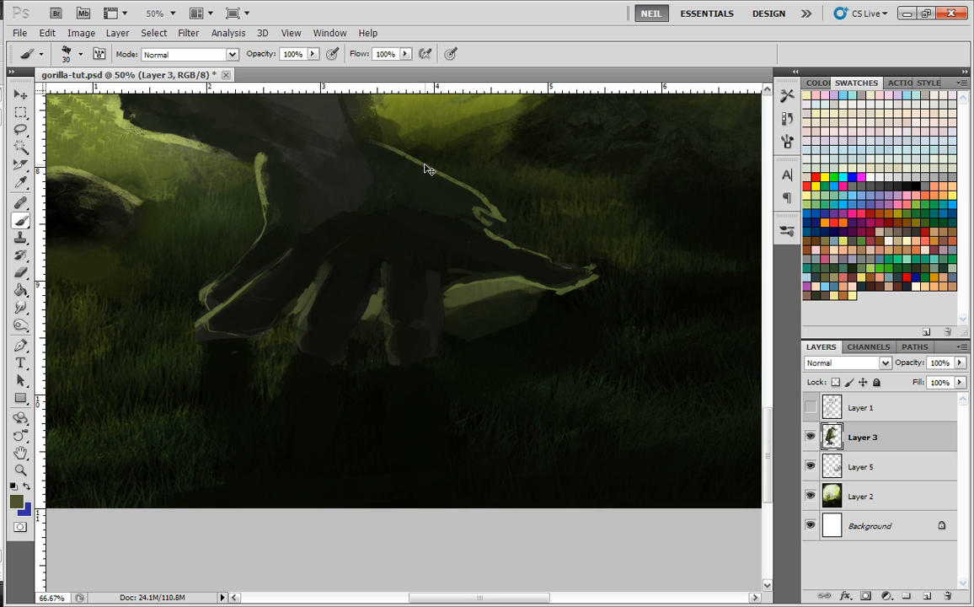
{"action": "scroll", "coordinate": [430, 173], "scroll_direction": "up", "scroll_amount": 1}
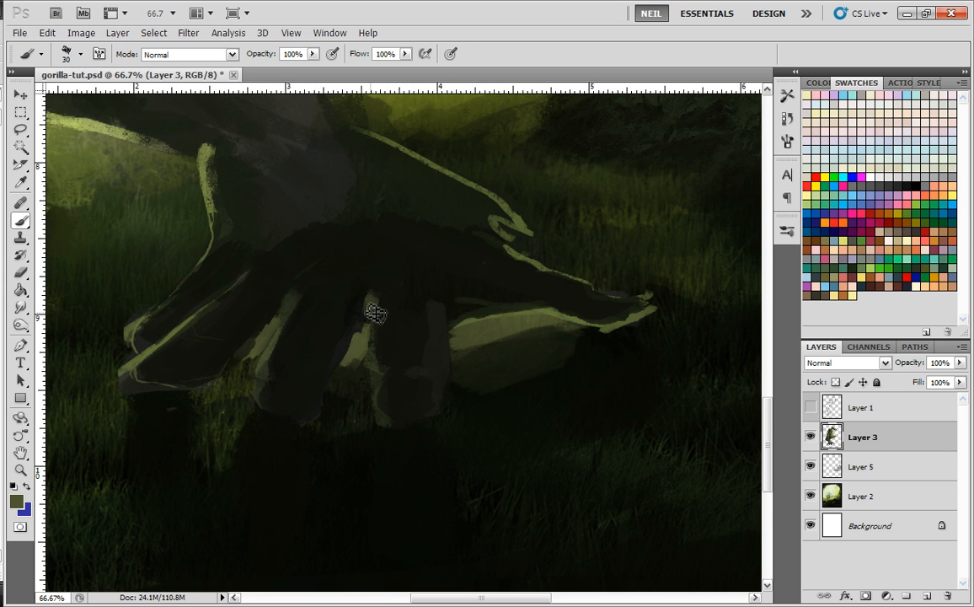
{"action": "mouse_move", "coordinate": [383, 293]}
{"action": "left_mouse_down"}
{"action": "mouse_move", "coordinate": [393, 306]}
{"action": "mouse_move", "coordinate": [381, 293]}
{"action": "mouse_move", "coordinate": [404, 299]}
{"action": "mouse_move", "coordinate": [376, 319]}
{"action": "mouse_move", "coordinate": [388, 436]}
{"action": "left_mouse_up"}
- Shade the body and tip of the finger nearest the thumb with sampled dark tones on Layer 3, using the 30 px textured brush
{"action": "left_click", "coordinate": [398, 311], "text": "alt"}
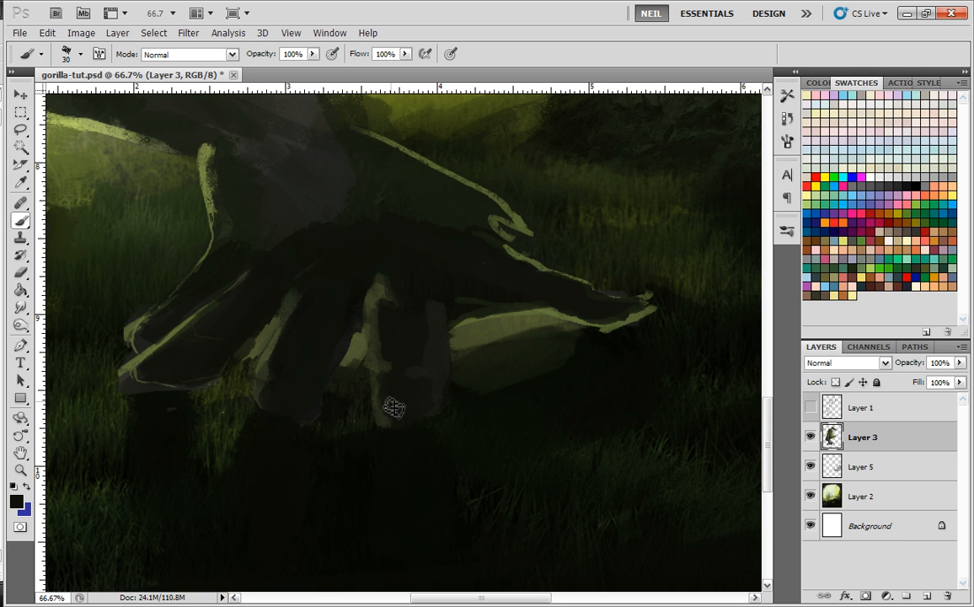
{"action": "mouse_move", "coordinate": [419, 337]}
{"action": "left_mouse_down"}
{"action": "mouse_move", "coordinate": [413, 369]}
{"action": "mouse_move", "coordinate": [432, 364]}
{"action": "mouse_move", "coordinate": [412, 396]}
{"action": "mouse_move", "coordinate": [432, 330]}
{"action": "left_mouse_up"}
{"action": "mouse_move", "coordinate": [424, 410]}
{"action": "left_mouse_down"}
{"action": "mouse_move", "coordinate": [440, 373]}
{"action": "mouse_move", "coordinate": [424, 326]}
{"action": "mouse_move", "coordinate": [440, 395]}
{"action": "left_mouse_up"}
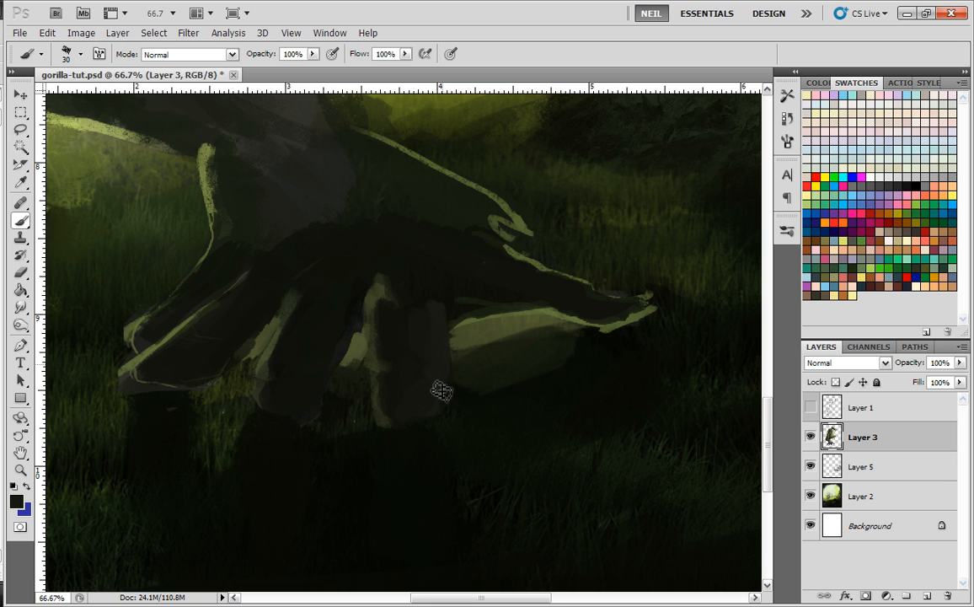
{"action": "scroll", "coordinate": [482, 173], "scroll_direction": "down", "scroll_amount": 1}
{"action": "scroll", "coordinate": [523, 198], "scroll_direction": "down", "scroll_amount": 1}
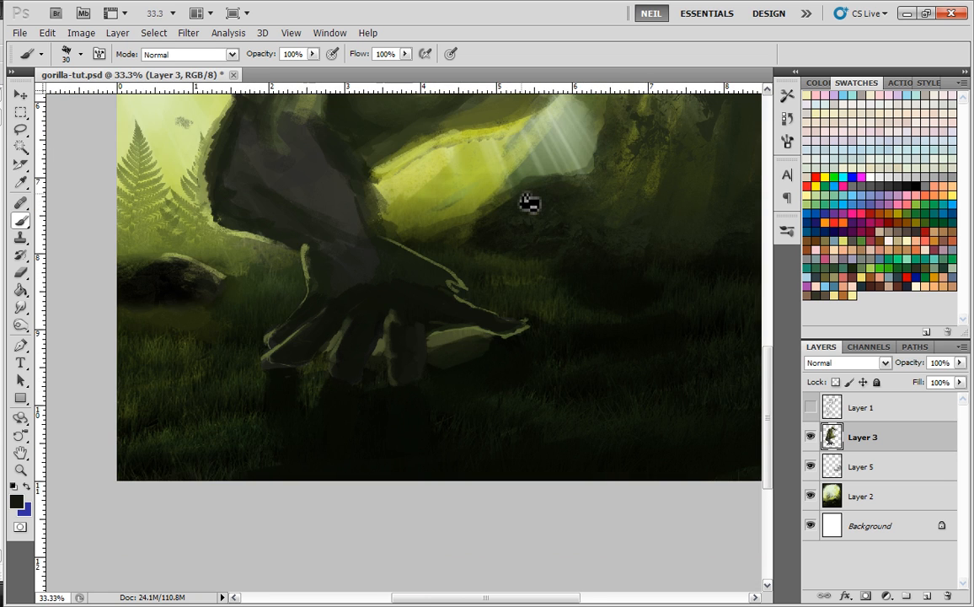
{"action": "scroll", "coordinate": [526, 202], "scroll_direction": "up", "scroll_amount": 2}
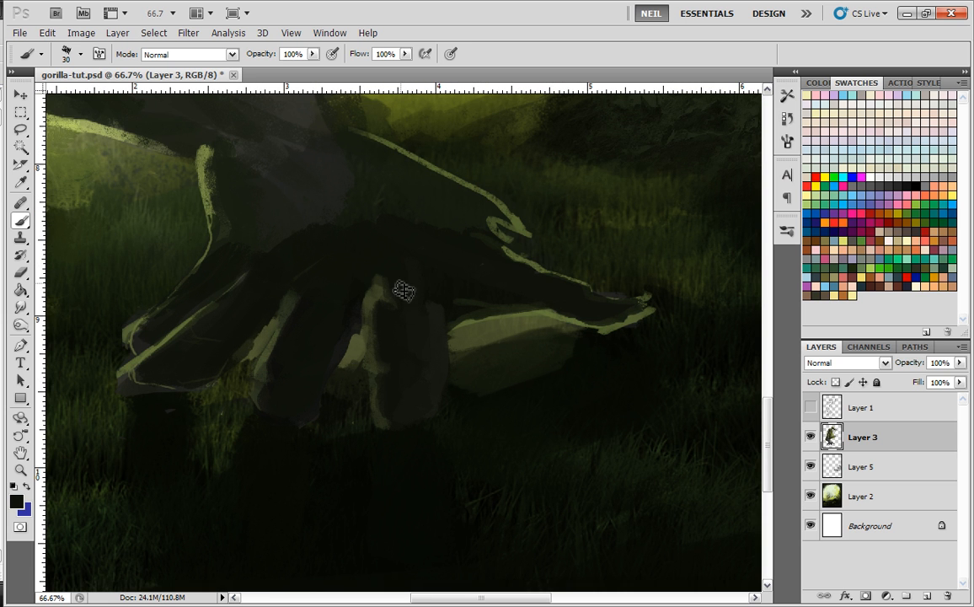
{"action": "scroll", "coordinate": [459, 253], "scroll_direction": "down", "scroll_amount": 2}
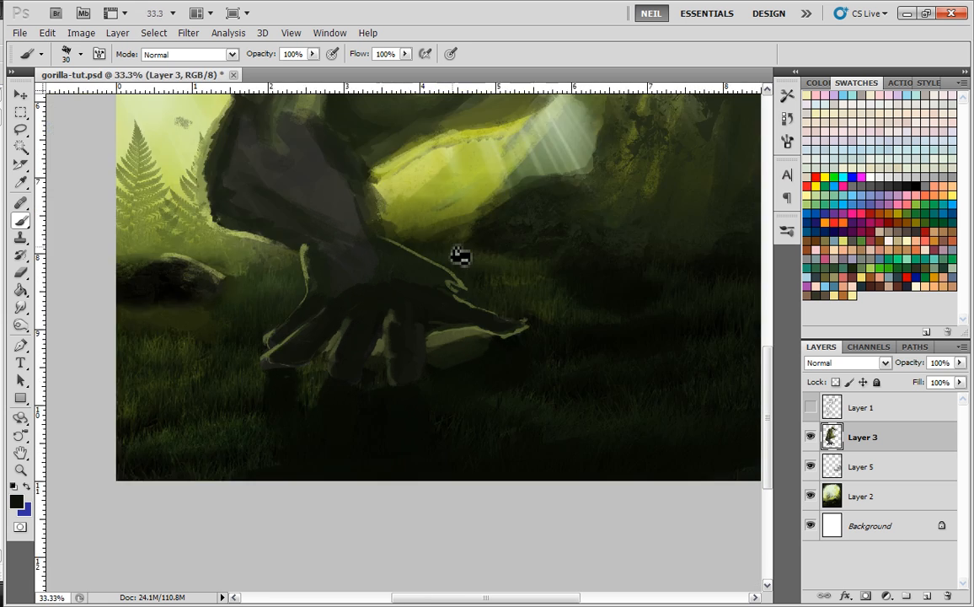
- Repaint the thumb's underside on Layer 3 with dark strokes and a sampled green lower edge, using the 30 px textured brush
{"action": "scroll", "coordinate": [459, 255], "scroll_direction": "up", "scroll_amount": 2}
{"action": "left_click_drag", "start_coordinate": [463, 311], "coordinate": [488, 304]}
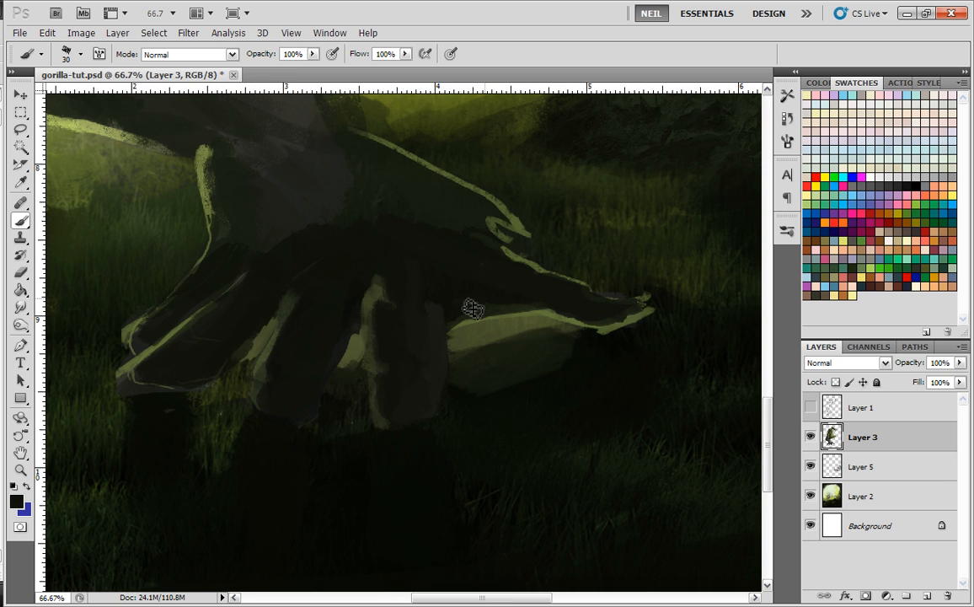
{"action": "left_click_drag", "start_coordinate": [553, 307], "coordinate": [426, 320]}
{"action": "left_click", "coordinate": [519, 329], "text": "alt"}
{"action": "mouse_move", "coordinate": [518, 326]}
{"action": "left_mouse_down"}
{"action": "mouse_move", "coordinate": [459, 338]}
{"action": "mouse_move", "coordinate": [367, 324]}
{"action": "mouse_move", "coordinate": [382, 326]}
{"action": "left_mouse_up"}
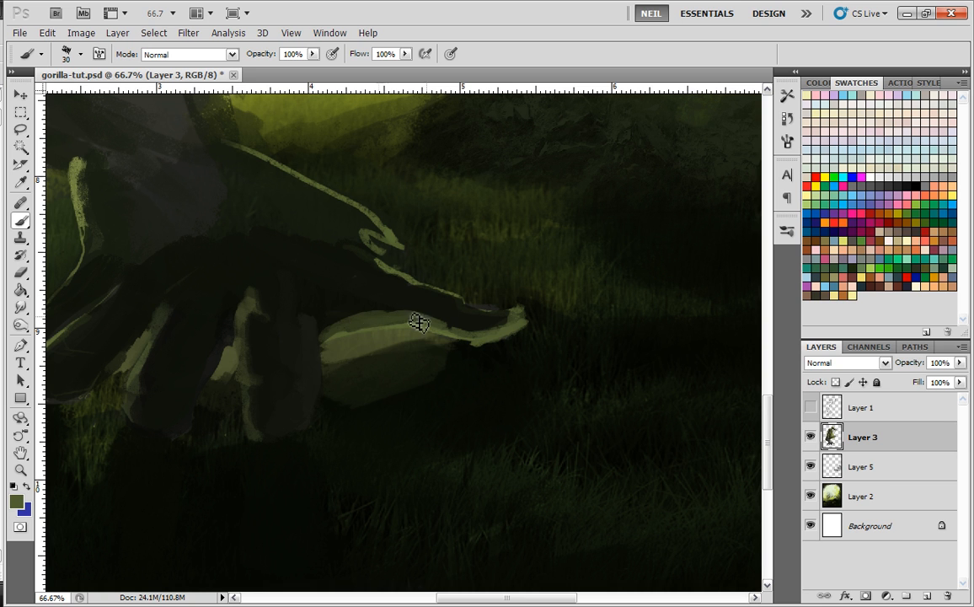
{"action": "mouse_move", "coordinate": [481, 354]}
{"action": "left_mouse_down"}
{"action": "mouse_move", "coordinate": [505, 346]}
{"action": "mouse_move", "coordinate": [513, 318]}
{"action": "mouse_move", "coordinate": [460, 325]}
{"action": "left_mouse_up"}
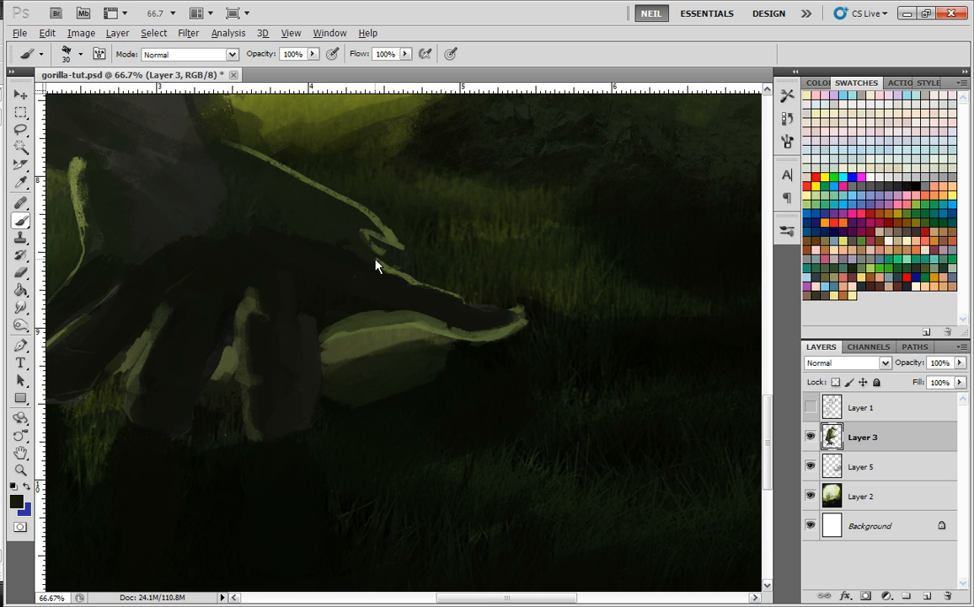
- Add broken light green rim strokes along the forearm's inner edge on Layer 3 and darken the hooked outline at the thumb base
{"action": "mouse_move", "coordinate": [365, 227]}
{"action": "left_mouse_down"}
{"action": "mouse_move", "coordinate": [324, 205]}
{"action": "mouse_move", "coordinate": [344, 233]}
{"action": "mouse_move", "coordinate": [340, 354]}
{"action": "left_mouse_up"}
{"action": "left_click_drag", "start_coordinate": [325, 295], "coordinate": [361, 384]}
{"action": "left_click", "coordinate": [377, 414]}
{"action": "mouse_move", "coordinate": [330, 308]}
{"action": "left_mouse_down"}
{"action": "mouse_move", "coordinate": [264, 187]}
{"action": "mouse_move", "coordinate": [277, 233]}
{"action": "mouse_move", "coordinate": [374, 222]}
{"action": "mouse_move", "coordinate": [388, 325]}
{"action": "left_mouse_up"}
{"action": "left_click", "coordinate": [372, 289], "text": "alt"}
{"action": "left_click", "coordinate": [375, 271], "text": "alt"}
{"action": "mouse_move", "coordinate": [375, 270]}
{"action": "left_mouse_down"}
{"action": "mouse_move", "coordinate": [310, 209]}
{"action": "mouse_move", "coordinate": [332, 249]}
{"action": "mouse_move", "coordinate": [326, 238]}
{"action": "mouse_move", "coordinate": [375, 288]}
{"action": "left_mouse_up"}
{"action": "left_click", "coordinate": [330, 256], "text": "alt"}
{"action": "key", "text": "alt"}
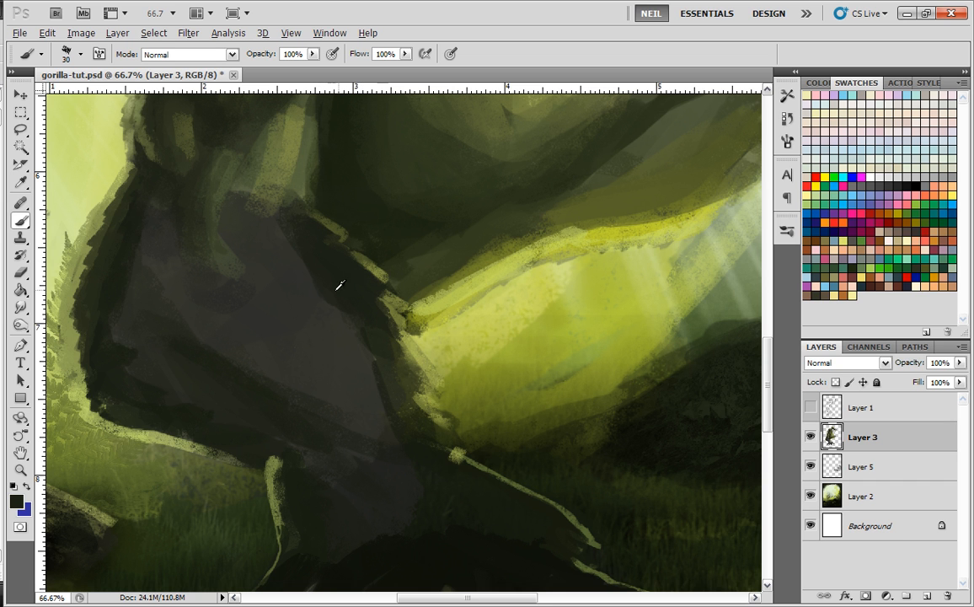
- Break up the green rim on the upper part of the forearm's inner edge into thin fur strokes with a 5 px brush
{"action": "left_click", "coordinate": [522, 322]}
{"action": "key", "text": "ctrl+minus"}
{"action": "key", "text": "ctrl+plus"}
{"action": "key", "text": "ctrl+plus"}
{"action": "left_click_drag", "start_coordinate": [389, 277], "coordinate": [410, 347]}
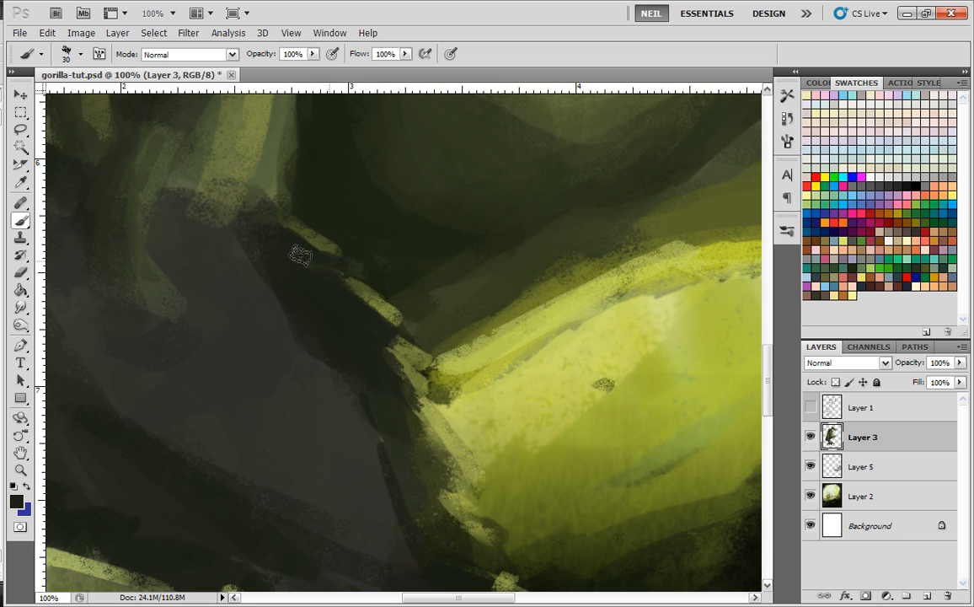
{"action": "right_click", "coordinate": [348, 227]}
{"action": "left_click", "coordinate": [423, 321]}
{"action": "mouse_move", "coordinate": [297, 228]}
{"action": "left_mouse_down"}
{"action": "mouse_move", "coordinate": [386, 300]}
{"action": "mouse_move", "coordinate": [408, 337]}
{"action": "left_mouse_up"}
{"action": "left_click", "coordinate": [318, 242], "text": "alt"}
{"action": "mouse_move", "coordinate": [345, 269]}
{"action": "left_mouse_down"}
{"action": "mouse_move", "coordinate": [411, 330]}
{"action": "mouse_move", "coordinate": [428, 370]}
{"action": "left_mouse_up"}
{"action": "left_click", "coordinate": [389, 376], "text": "alt"}
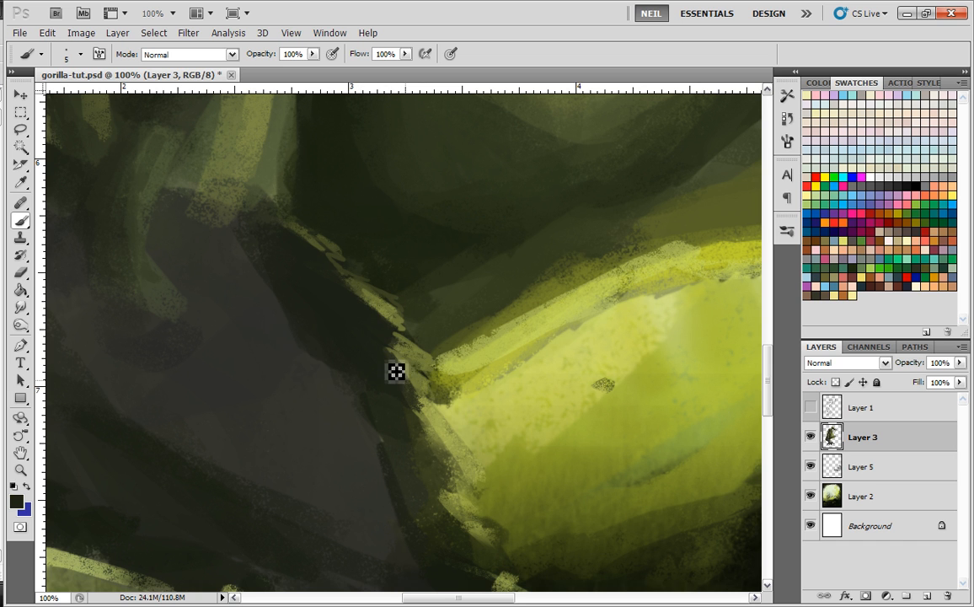
- Repaint the forearm's inner edge beside the bright background on Layer 3 with dark and olive strokes, using a 20 px round brush
{"action": "right_click", "coordinate": [393, 272]}
{"action": "left_click", "coordinate": [410, 297]}
{"action": "mouse_move", "coordinate": [348, 262]}
{"action": "left_mouse_down"}
{"action": "mouse_move", "coordinate": [310, 243]}
{"action": "mouse_move", "coordinate": [365, 305]}
{"action": "mouse_move", "coordinate": [403, 333]}
{"action": "mouse_move", "coordinate": [404, 322]}
{"action": "mouse_move", "coordinate": [396, 351]}
{"action": "mouse_move", "coordinate": [419, 391]}
{"action": "mouse_move", "coordinate": [379, 338]}
{"action": "mouse_move", "coordinate": [422, 399]}
{"action": "mouse_move", "coordinate": [424, 366]}
{"action": "mouse_move", "coordinate": [436, 435]}
{"action": "left_mouse_up"}
{"action": "left_click_drag", "start_coordinate": [406, 399], "coordinate": [434, 454]}
{"action": "key", "text": "space"}
{"action": "mouse_move", "coordinate": [455, 374]}
{"action": "left_mouse_down"}
{"action": "mouse_move", "coordinate": [394, 237]}
{"action": "mouse_move", "coordinate": [389, 309]}
{"action": "left_mouse_up"}
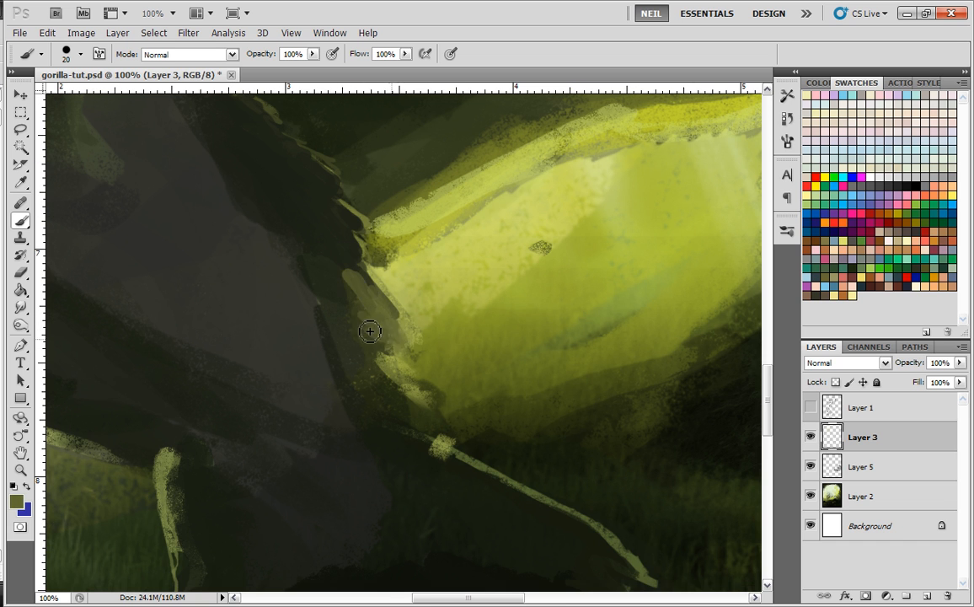
- Paint layered green fur strokes down the forearm's inner edge to the wrist on Layer 3 with the 36 px textured brush
{"action": "right_click", "coordinate": [408, 241]}
{"action": "double_click", "coordinate": [393, 333]}
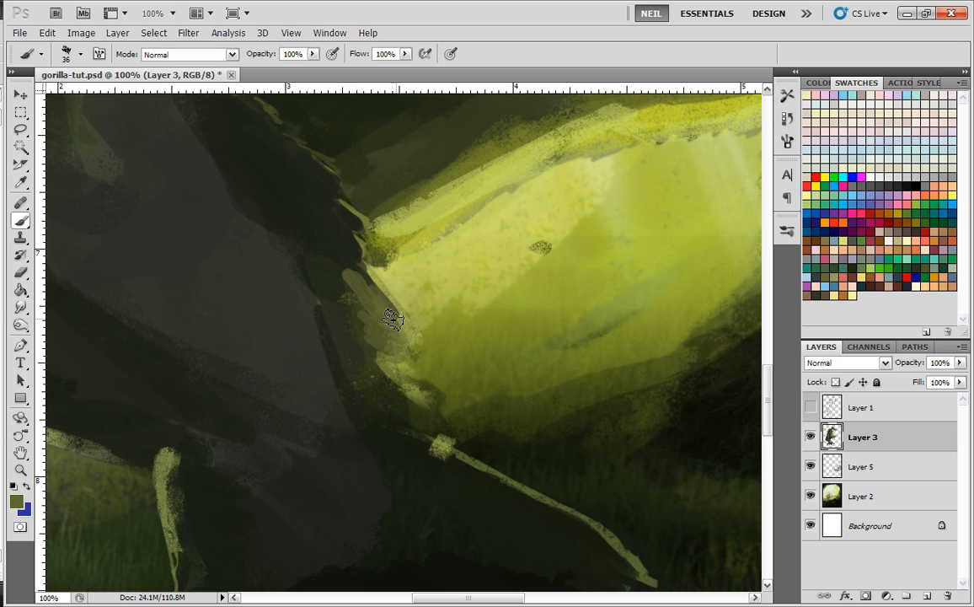
{"action": "mouse_move", "coordinate": [394, 316]}
{"action": "left_mouse_down"}
{"action": "mouse_move", "coordinate": [371, 311]}
{"action": "mouse_move", "coordinate": [397, 342]}
{"action": "left_mouse_up"}
{"action": "left_click", "coordinate": [337, 280], "text": "alt"}
{"action": "mouse_move", "coordinate": [351, 271]}
{"action": "left_mouse_down"}
{"action": "mouse_move", "coordinate": [385, 383]}
{"action": "mouse_move", "coordinate": [405, 378]}
{"action": "mouse_move", "coordinate": [426, 420]}
{"action": "mouse_move", "coordinate": [388, 411]}
{"action": "left_mouse_up"}
{"action": "left_click", "coordinate": [400, 376], "text": "alt"}
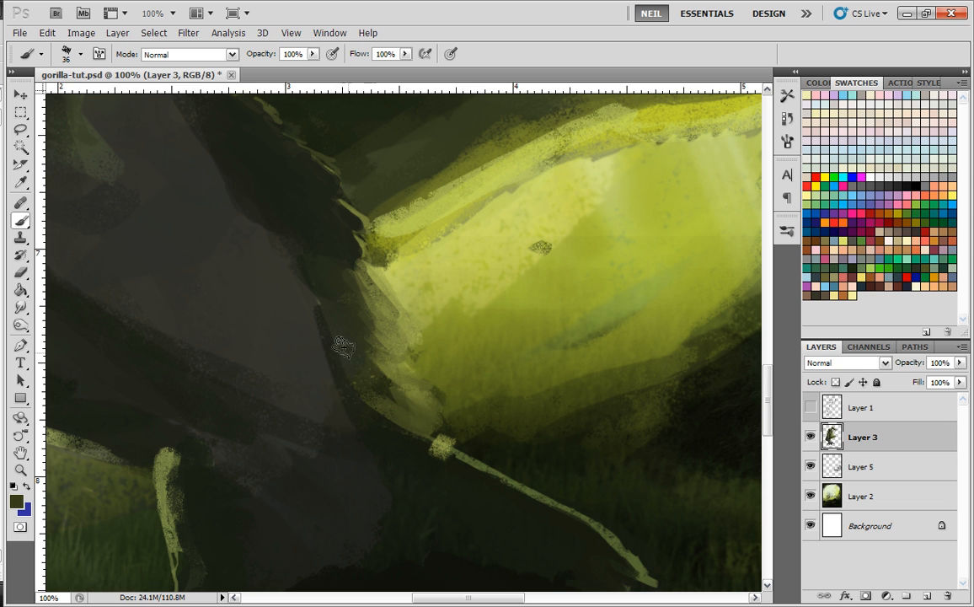
- Blend the forearm's dark inner edge into its grey surface on Layer 3 with the 36 px textured brush
{"action": "left_click_drag", "start_coordinate": [266, 255], "coordinate": [371, 411]}
{"action": "left_click_drag", "start_coordinate": [343, 348], "coordinate": [275, 258]}
{"action": "mouse_move", "coordinate": [294, 257]}
{"action": "left_mouse_down"}
{"action": "mouse_move", "coordinate": [388, 327]}
{"action": "mouse_move", "coordinate": [377, 379]}
{"action": "left_mouse_up"}
{"action": "left_click_drag", "start_coordinate": [324, 305], "coordinate": [379, 384]}
{"action": "left_click", "coordinate": [370, 318], "text": "alt"}
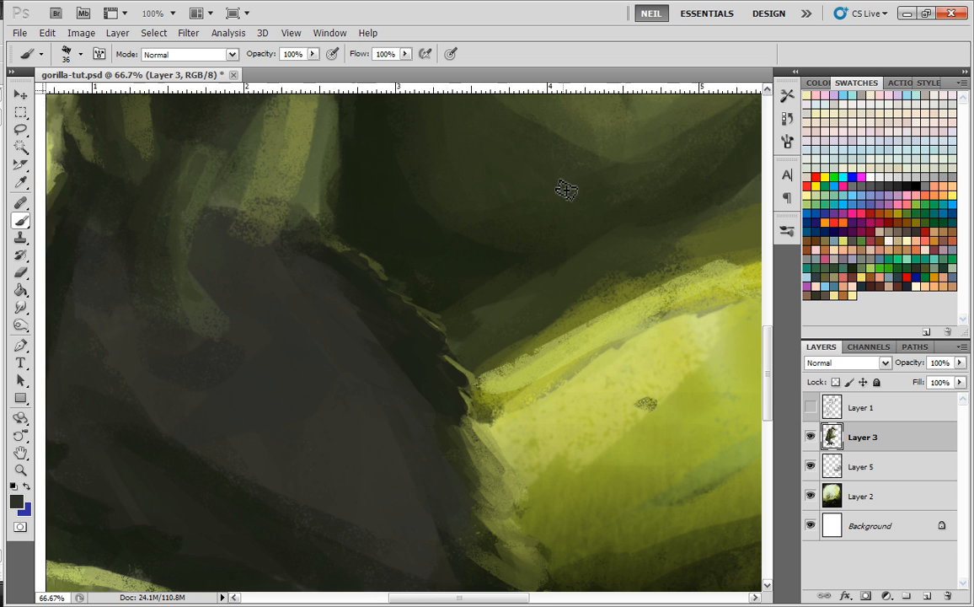
- Paint sampled green and olive fur strokes along the forearm's outer and lower edges on Layer 3 with the 36 px textured brush
{"action": "key", "text": "ctrl+minus"}
{"action": "key", "text": "ctrl+minus"}
{"action": "key", "text": "ctrl+minus"}
{"action": "key", "text": "ctrl+minus"}
{"action": "left_click_drag", "start_coordinate": [560, 344], "coordinate": [520, 272]}
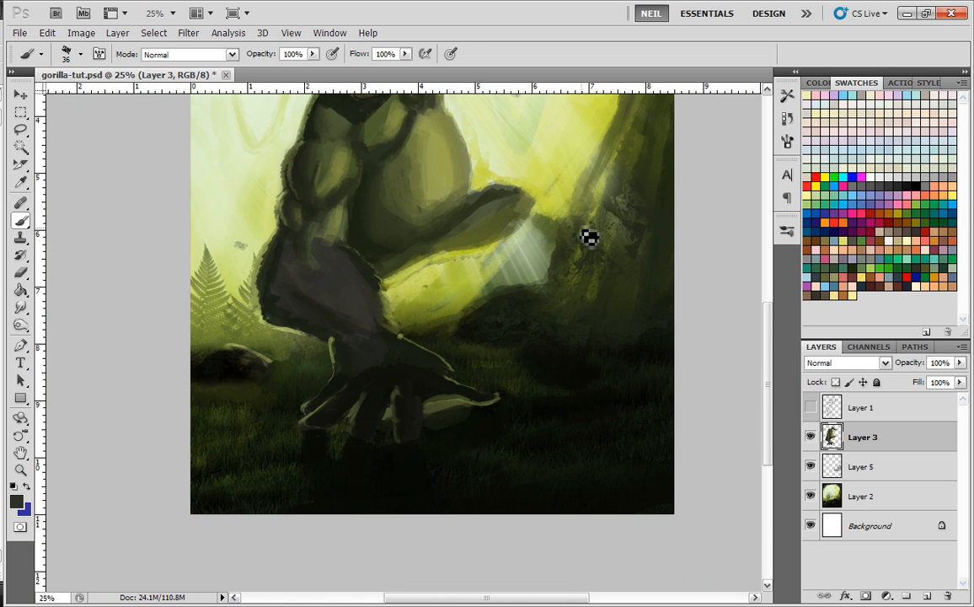
{"action": "key", "text": "ctrl+plus"}
{"action": "key", "text": "ctrl+plus"}
{"action": "left_click_drag", "start_coordinate": [194, 285], "coordinate": [382, 344]}
{"action": "left_click", "coordinate": [289, 265], "text": "alt"}
{"action": "mouse_move", "coordinate": [329, 207]}
{"action": "left_mouse_down"}
{"action": "mouse_move", "coordinate": [307, 276]}
{"action": "mouse_move", "coordinate": [317, 329]}
{"action": "mouse_move", "coordinate": [352, 319]}
{"action": "mouse_move", "coordinate": [363, 382]}
{"action": "mouse_move", "coordinate": [411, 397]}
{"action": "mouse_move", "coordinate": [380, 363]}
{"action": "mouse_move", "coordinate": [351, 296]}
{"action": "left_mouse_up"}
{"action": "left_click", "coordinate": [407, 377], "text": "alt"}
{"action": "key", "text": "ctrl+plus"}
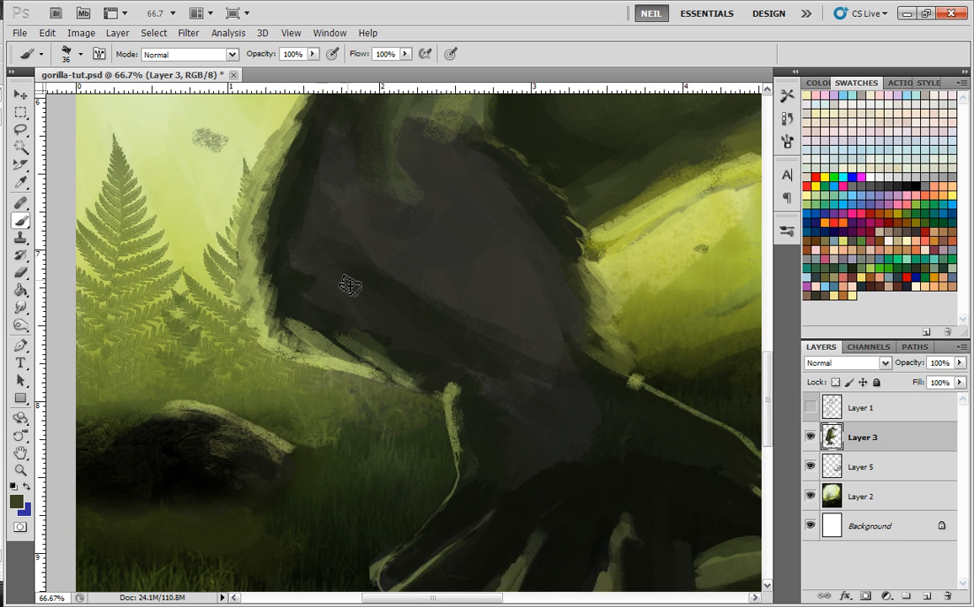
- Refine the green rim along the forearm's lower edge to the wrist on Layer 3 with dark strokes from a 17 px textured brush
{"action": "right_click", "coordinate": [351, 295]}
{"action": "key", "text": "Return"}
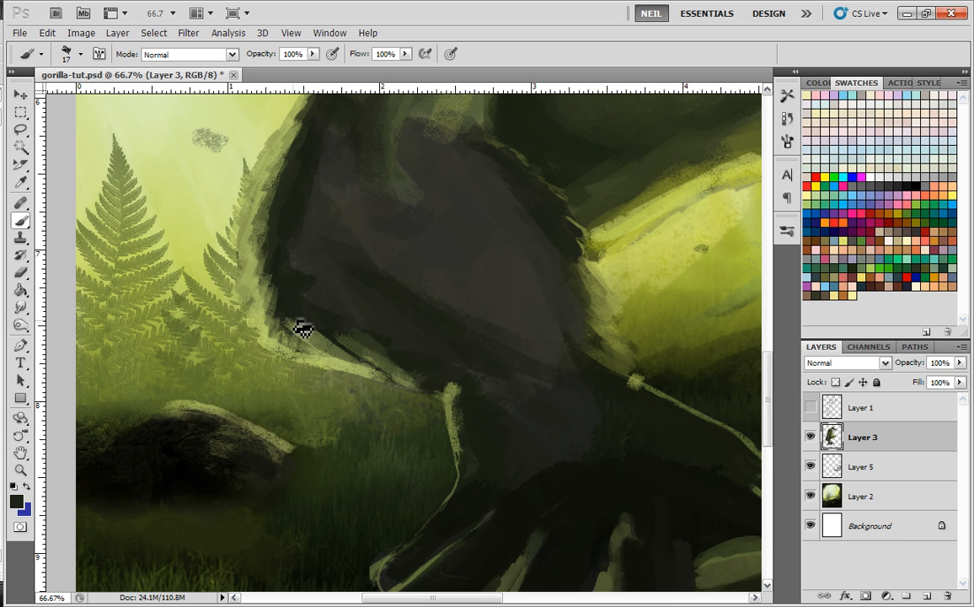
{"action": "mouse_move", "coordinate": [337, 347]}
{"action": "left_mouse_down"}
{"action": "mouse_move", "coordinate": [358, 368]}
{"action": "mouse_move", "coordinate": [388, 347]}
{"action": "mouse_move", "coordinate": [367, 346]}
{"action": "mouse_move", "coordinate": [406, 379]}
{"action": "mouse_move", "coordinate": [389, 382]}
{"action": "mouse_move", "coordinate": [417, 376]}
{"action": "mouse_move", "coordinate": [401, 376]}
{"action": "mouse_move", "coordinate": [435, 400]}
{"action": "mouse_move", "coordinate": [422, 397]}
{"action": "mouse_move", "coordinate": [453, 405]}
{"action": "left_mouse_up"}
{"action": "left_click", "coordinate": [386, 363], "text": "alt"}
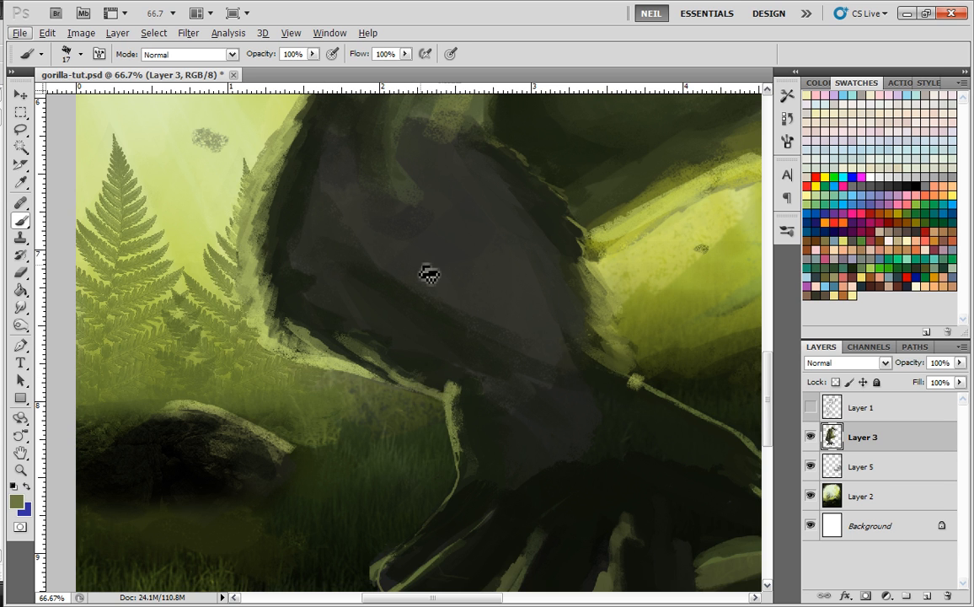
- Extend the wrist's green rim up into the forearm on Layer 3 with sampled tones and the 17 px textured brush
{"action": "left_click_drag", "start_coordinate": [442, 315], "coordinate": [371, 225]}
{"action": "mouse_move", "coordinate": [371, 304]}
{"action": "left_mouse_down"}
{"action": "mouse_move", "coordinate": [367, 251]}
{"action": "mouse_move", "coordinate": [391, 405]}
{"action": "mouse_move", "coordinate": [394, 287]}
{"action": "mouse_move", "coordinate": [391, 339]}
{"action": "left_mouse_up"}
{"action": "left_click", "coordinate": [376, 276], "text": "alt"}
{"action": "left_click", "coordinate": [368, 343], "text": "alt"}
{"action": "left_click", "coordinate": [360, 301], "text": "alt"}
{"action": "mouse_move", "coordinate": [389, 276]}
{"action": "left_mouse_down"}
{"action": "mouse_move", "coordinate": [390, 363]}
{"action": "mouse_move", "coordinate": [397, 301]}
{"action": "mouse_move", "coordinate": [391, 394]}
{"action": "left_mouse_up"}
{"action": "left_click", "coordinate": [396, 307], "text": "alt"}
- Refine the base of the planted hand's outermost finger with sampled dark and green strokes from the 17 px brush
{"action": "key", "text": "ctrl+minus"}
{"action": "key", "text": "ctrl+minus"}
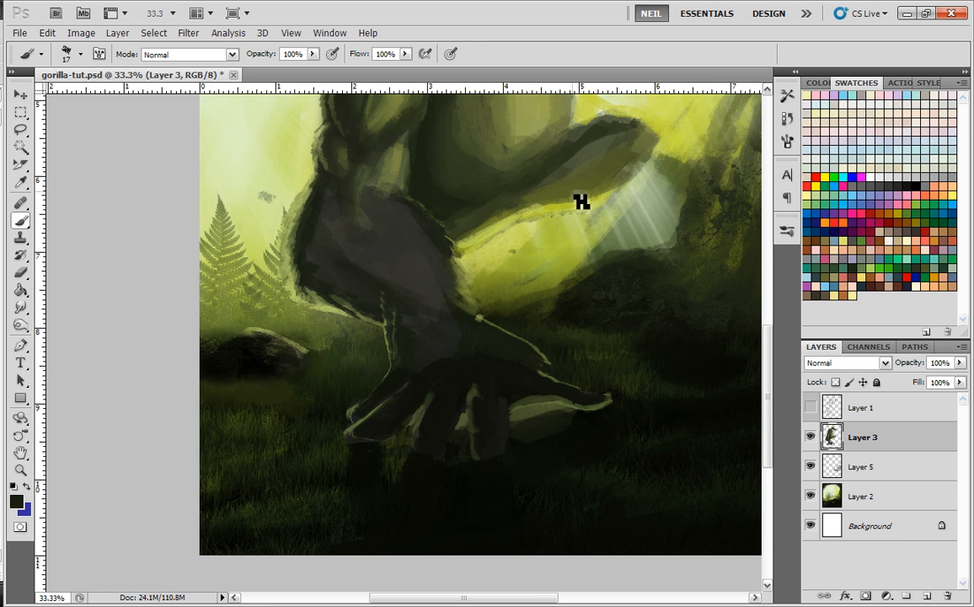
{"action": "key", "text": "ctrl+plus"}
{"action": "key", "text": "ctrl+plus"}
{"action": "left_click_drag", "start_coordinate": [475, 354], "coordinate": [490, 202]}
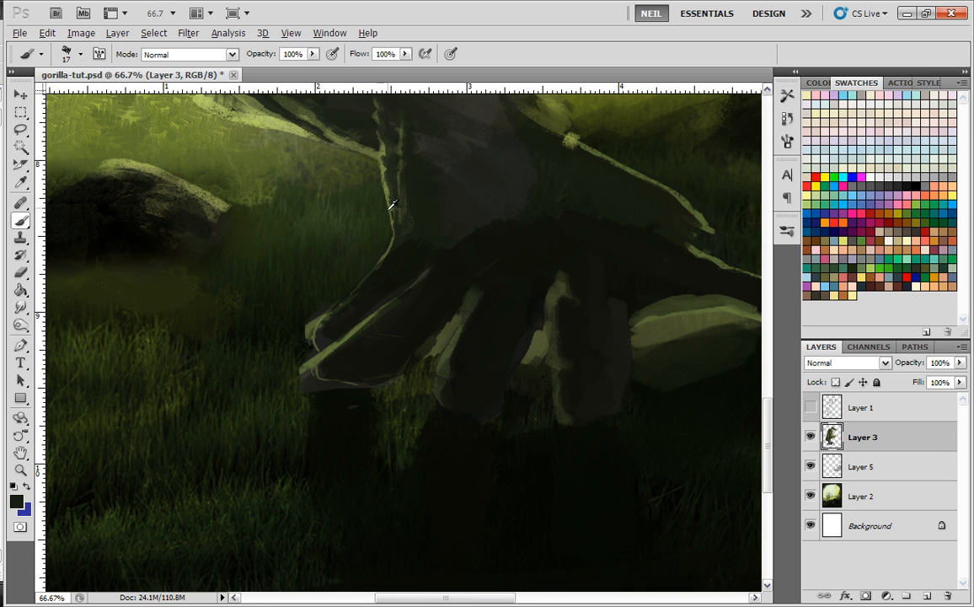
{"action": "left_click", "coordinate": [344, 327], "text": "alt"}
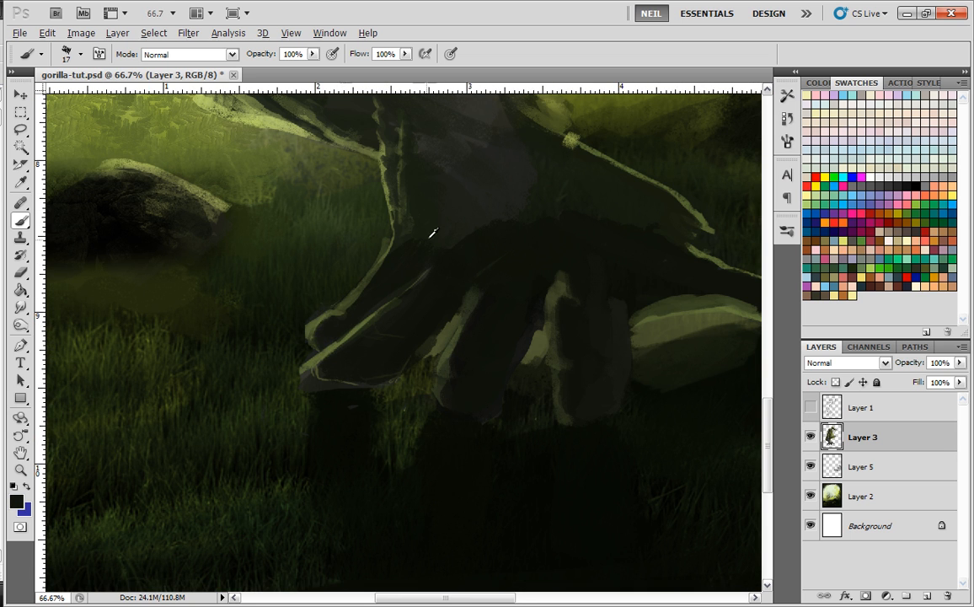
{"action": "left_click", "coordinate": [394, 245], "text": "alt"}
{"action": "left_click_drag", "start_coordinate": [420, 252], "coordinate": [406, 266]}
{"action": "left_click", "coordinate": [438, 252], "text": "alt"}
- Shade the middle finger and add a green edge at its knuckle with sampled tones on Layer 3
{"action": "key", "text": "ctrl+minus"}
{"action": "key", "text": "ctrl+minus"}
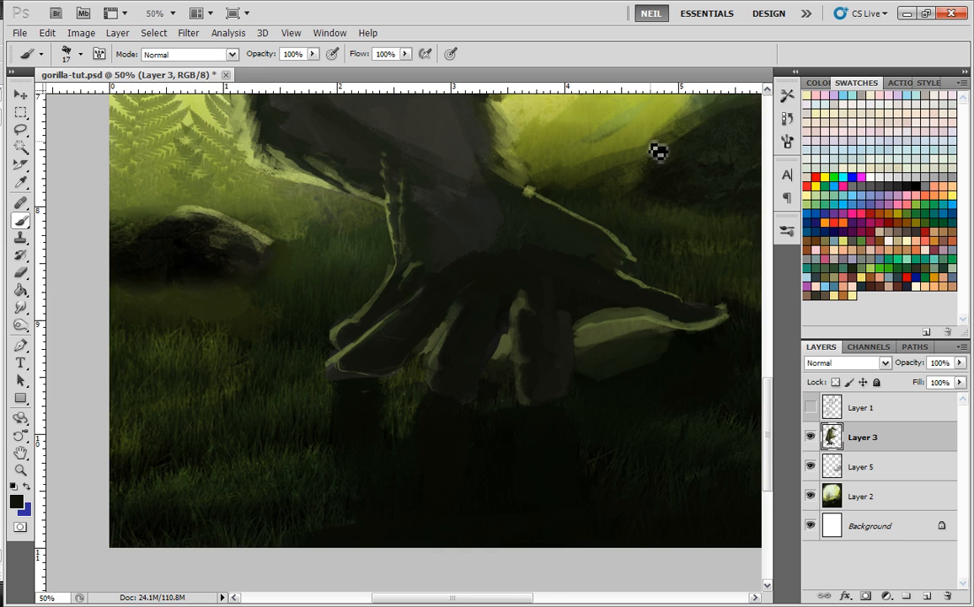
{"action": "key", "text": "ctrl+plus"}
{"action": "key", "text": "ctrl+plus"}
{"action": "left_click_drag", "start_coordinate": [588, 211], "coordinate": [523, 146]}
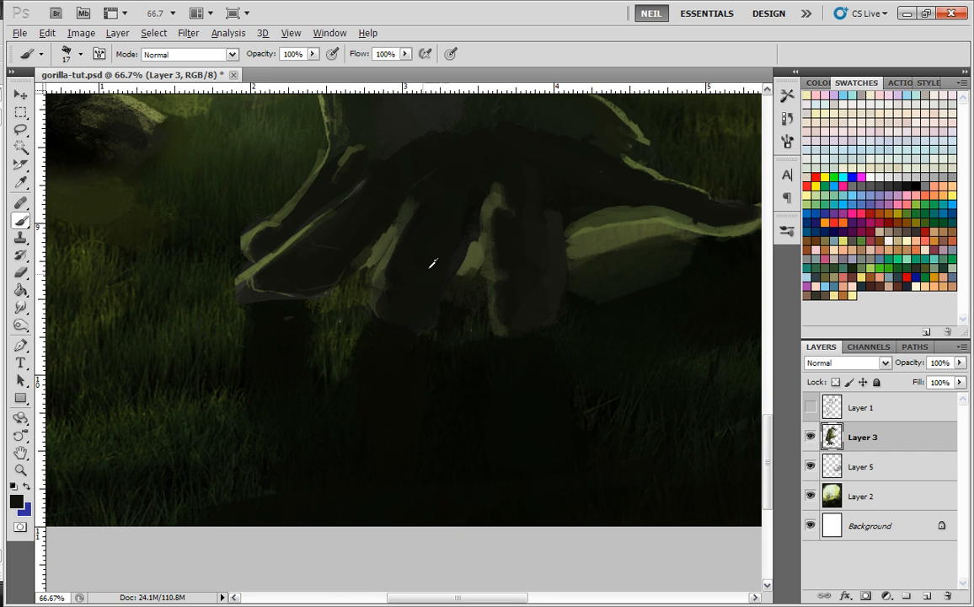
{"action": "mouse_move", "coordinate": [412, 221]}
{"action": "left_mouse_down"}
{"action": "mouse_move", "coordinate": [431, 199]}
{"action": "mouse_move", "coordinate": [455, 186]}
{"action": "mouse_move", "coordinate": [441, 217]}
{"action": "mouse_move", "coordinate": [428, 203]}
{"action": "mouse_move", "coordinate": [399, 254]}
{"action": "mouse_move", "coordinate": [390, 293]}
{"action": "mouse_move", "coordinate": [413, 296]}
{"action": "mouse_move", "coordinate": [383, 313]}
{"action": "mouse_move", "coordinate": [413, 334]}
{"action": "left_mouse_up"}
{"action": "left_click", "coordinate": [455, 187], "text": "alt"}
{"action": "left_click_drag", "start_coordinate": [391, 272], "coordinate": [404, 255]}
{"action": "left_click", "coordinate": [416, 313], "text": "alt"}
{"action": "mouse_move", "coordinate": [412, 310]}
{"action": "left_mouse_down"}
{"action": "mouse_move", "coordinate": [401, 321]}
{"action": "mouse_move", "coordinate": [410, 327]}
{"action": "mouse_move", "coordinate": [405, 308]}
{"action": "left_mouse_up"}
{"action": "left_click", "coordinate": [393, 312], "text": "alt"}
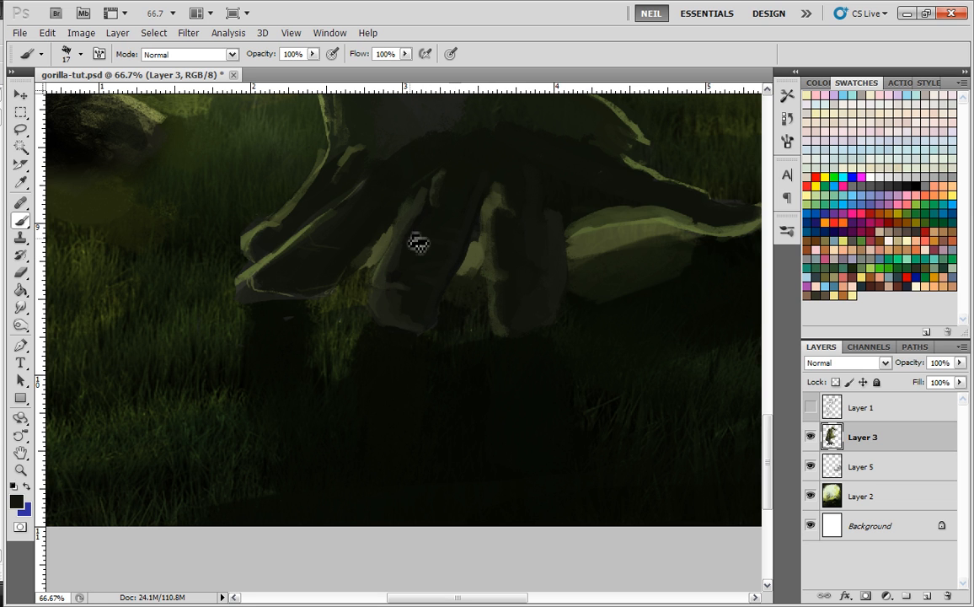
- Paint short olive crease strokes across the planted hand's fingers with the 17 px textured brush
{"action": "mouse_move", "coordinate": [405, 230]}
{"action": "left_mouse_down"}
{"action": "mouse_move", "coordinate": [428, 277]}
{"action": "mouse_move", "coordinate": [397, 280]}
{"action": "mouse_move", "coordinate": [452, 290]}
{"action": "mouse_move", "coordinate": [398, 293]}
{"action": "mouse_move", "coordinate": [441, 300]}
{"action": "left_mouse_up"}
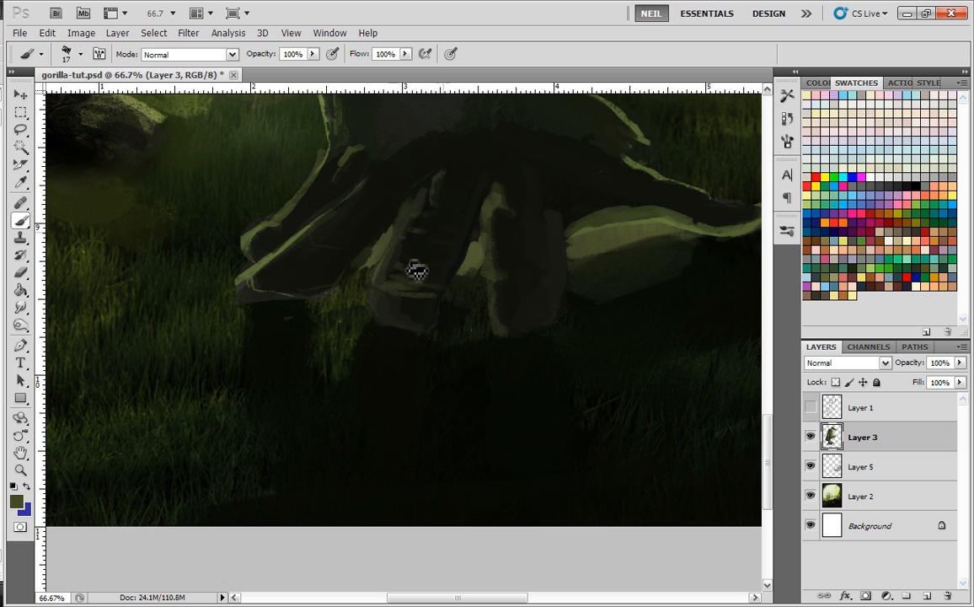
{"action": "left_click_drag", "start_coordinate": [489, 275], "coordinate": [553, 279]}
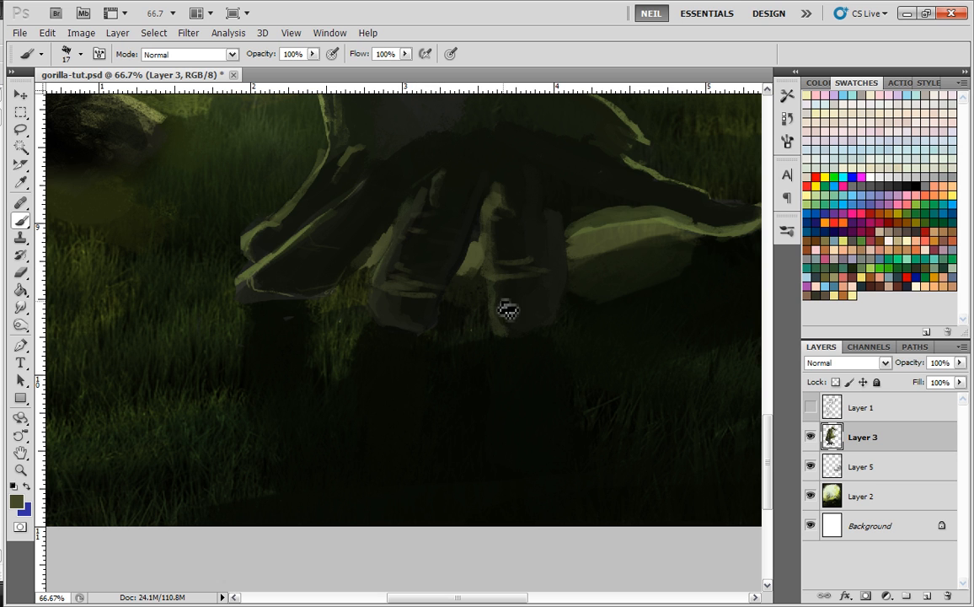
{"action": "mouse_move", "coordinate": [291, 233]}
{"action": "left_mouse_down"}
{"action": "mouse_move", "coordinate": [360, 246]}
{"action": "mouse_move", "coordinate": [356, 229]}
{"action": "left_mouse_up"}
{"action": "left_click_drag", "start_coordinate": [290, 201], "coordinate": [311, 207]}
{"action": "left_click_drag", "start_coordinate": [313, 185], "coordinate": [367, 206]}
{"action": "mouse_move", "coordinate": [368, 245]}
{"action": "left_mouse_down"}
{"action": "mouse_move", "coordinate": [334, 240]}
{"action": "mouse_move", "coordinate": [290, 270]}
{"action": "left_mouse_up"}
{"action": "left_click", "coordinate": [330, 251], "text": "alt"}
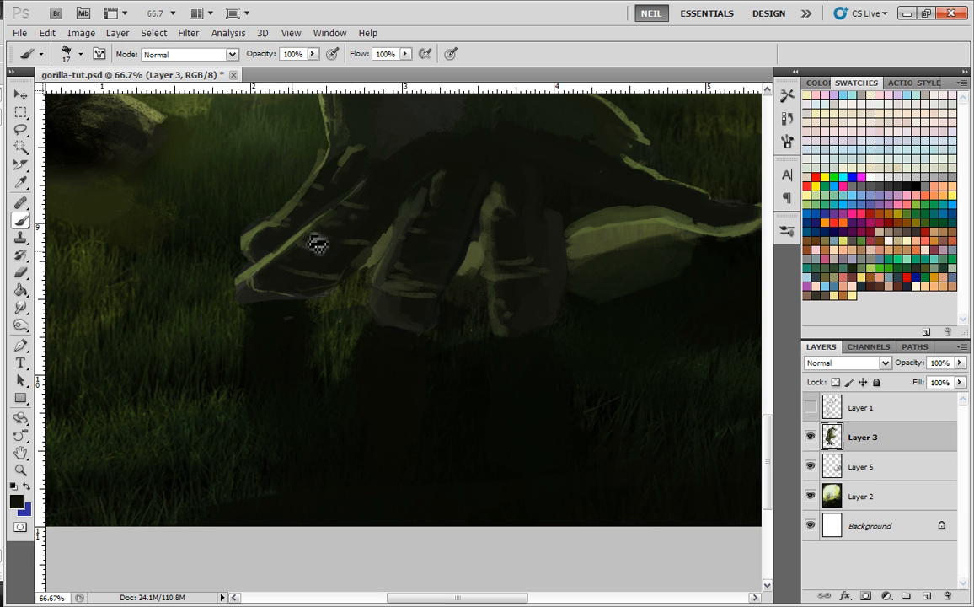
- Trim the second finger's tip with a 29 px Eraser and extend its green edge up to the knuckle with the brush
{"action": "key", "text": "e"}
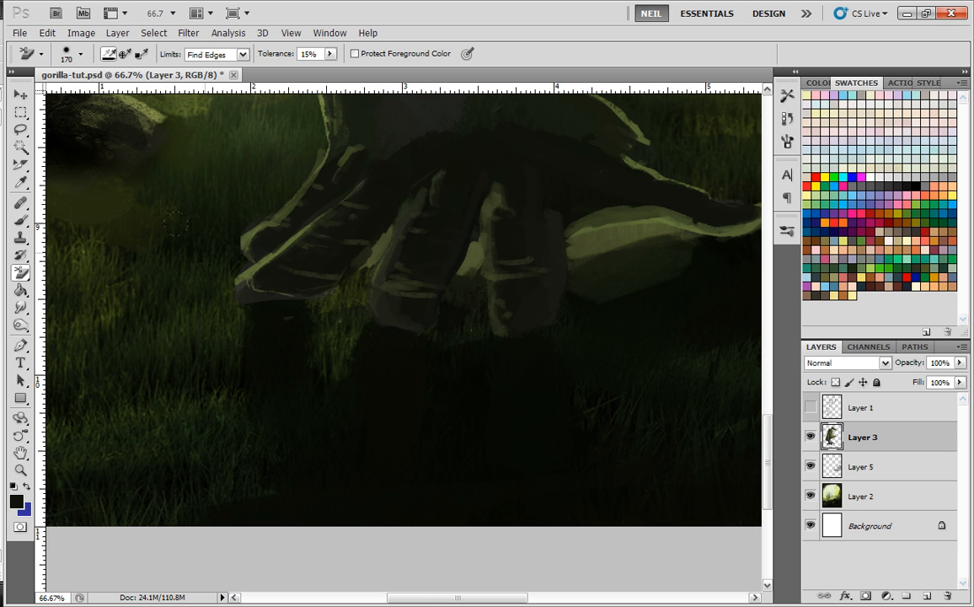
{"action": "right_click", "coordinate": [162, 275]}
{"action": "right_click", "coordinate": [26, 272]}
{"action": "left_click", "coordinate": [79, 273]}
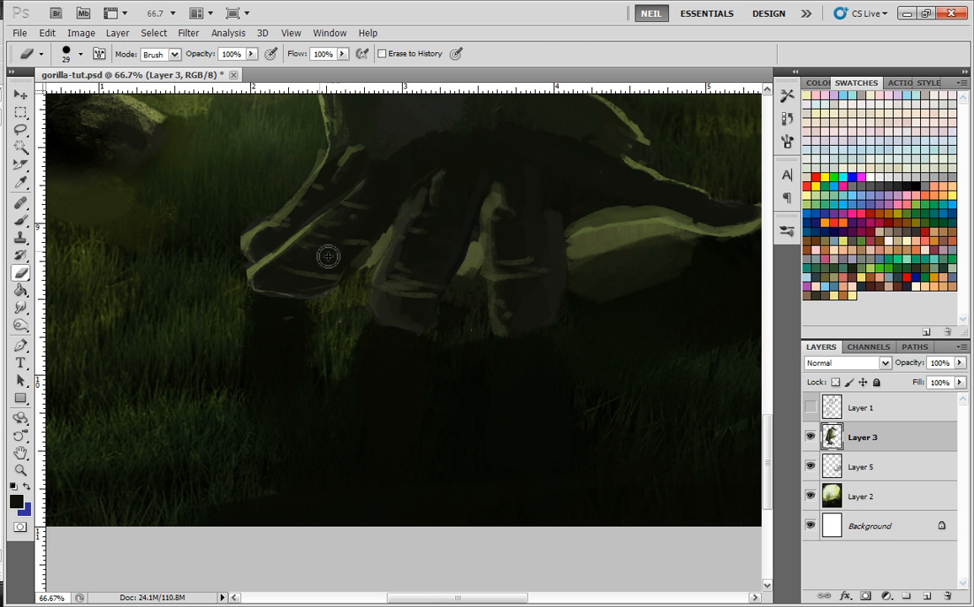
{"action": "left_click", "coordinate": [26, 217]}
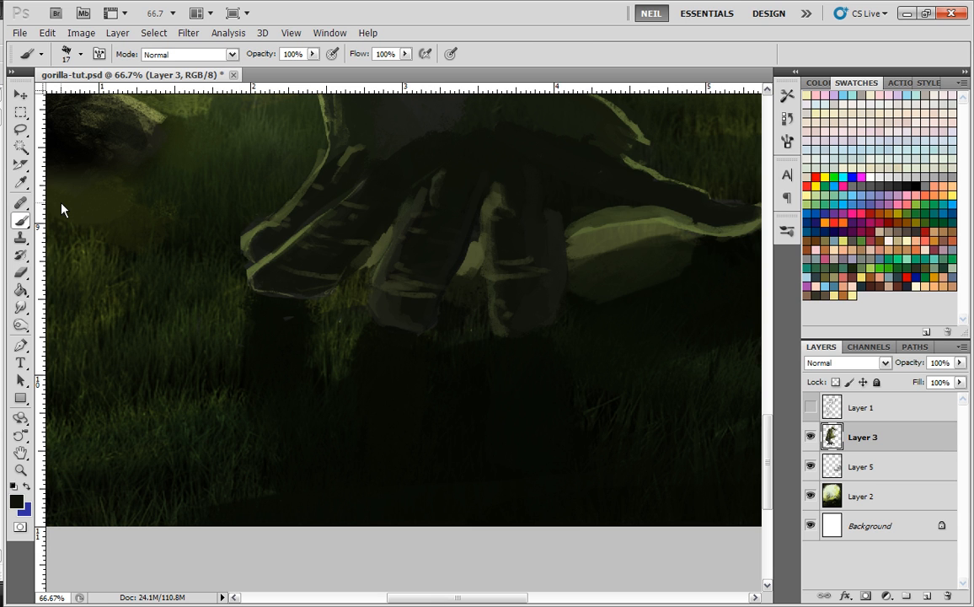
{"action": "left_click", "coordinate": [272, 255], "text": "alt"}
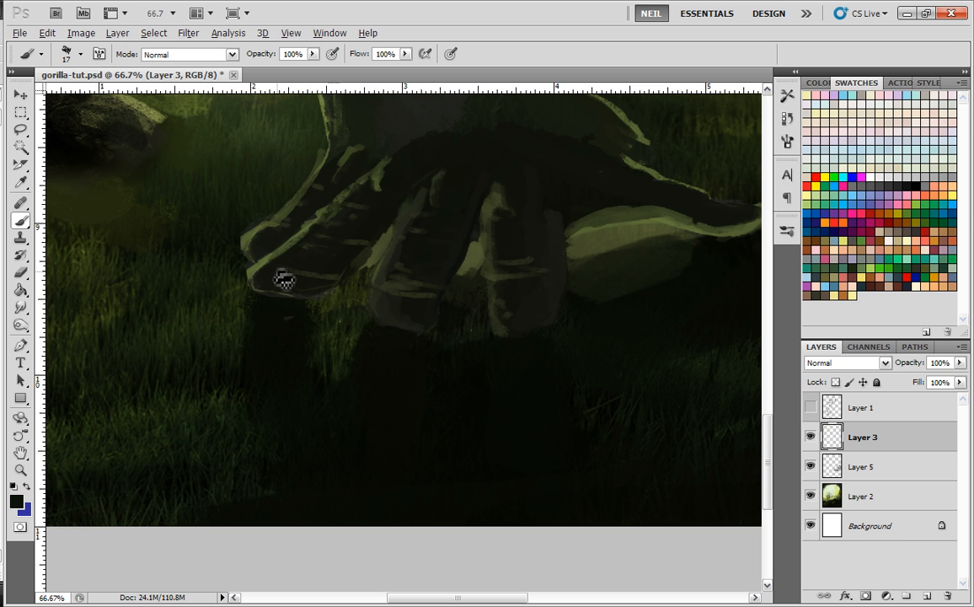
- Reshape the tips of the two outermost fingers by erasing their excess paint with the 29 px Eraser
{"action": "key", "text": "ctrl+minus"}
{"action": "key", "text": "ctrl+minus"}
{"action": "key", "text": "ctrl+minus"}
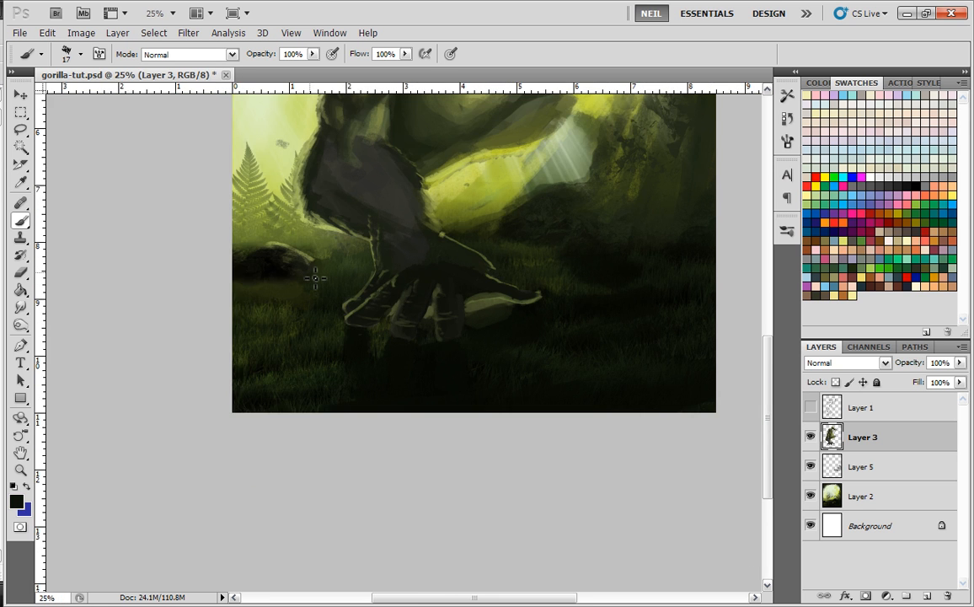
{"action": "key", "text": "ctrl+minus"}
{"action": "key", "text": "ctrl+minus"}
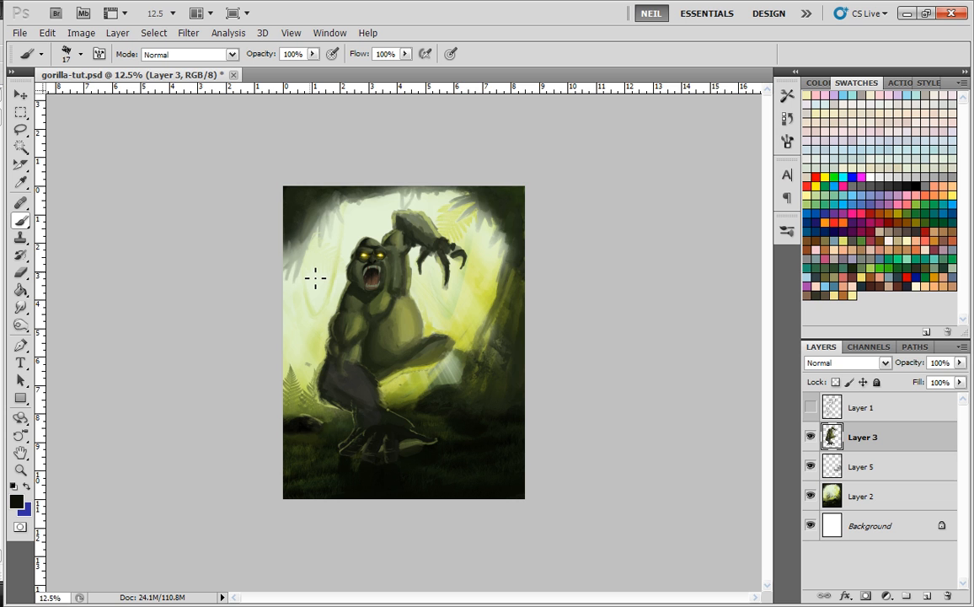
{"action": "key", "text": "ctrl+plus"}
{"action": "key", "text": "ctrl+plus"}
{"action": "key", "text": "ctrl+plus"}
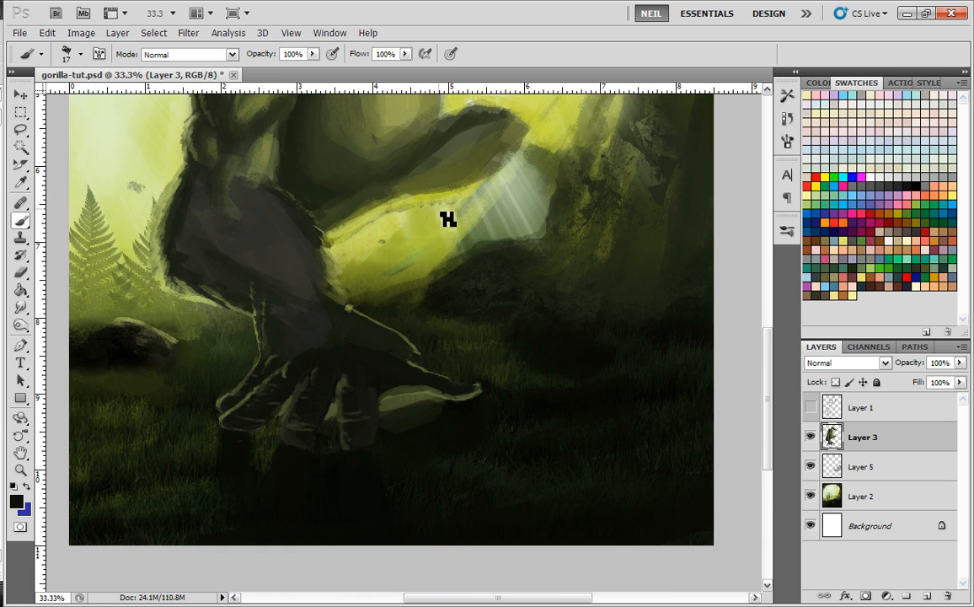
{"action": "key", "text": "ctrl+plus"}
{"action": "left_click_drag", "start_coordinate": [365, 348], "coordinate": [444, 203]}
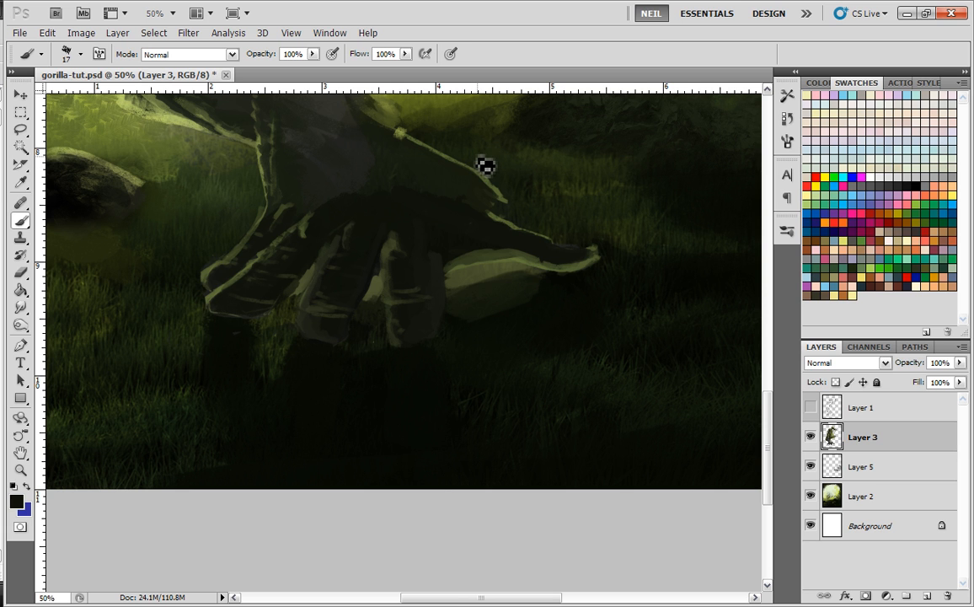
{"action": "key", "text": "e"}
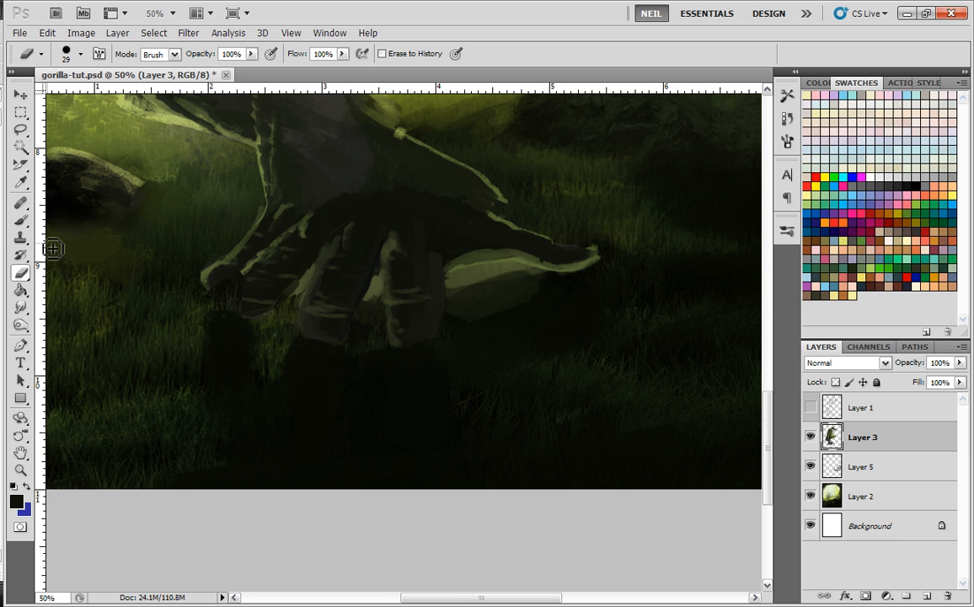
{"action": "key", "text": "b"}
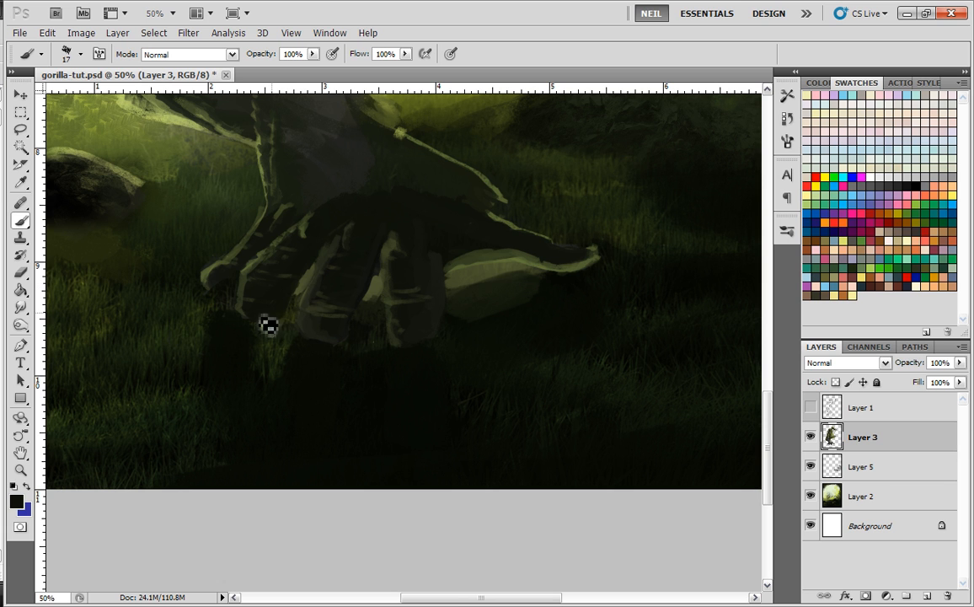
- Paint black shadows between the creases and down to the tips of the fingers with the 17 px textured brush
{"action": "mouse_move", "coordinate": [308, 281]}
{"action": "left_mouse_down"}
{"action": "mouse_move", "coordinate": [331, 243]}
{"action": "mouse_move", "coordinate": [289, 281]}
{"action": "mouse_move", "coordinate": [292, 273]}
{"action": "mouse_move", "coordinate": [277, 298]}
{"action": "mouse_move", "coordinate": [283, 316]}
{"action": "mouse_move", "coordinate": [297, 307]}
{"action": "mouse_move", "coordinate": [285, 314]}
{"action": "mouse_move", "coordinate": [253, 273]}
{"action": "mouse_move", "coordinate": [244, 288]}
{"action": "mouse_move", "coordinate": [226, 276]}
{"action": "mouse_move", "coordinate": [250, 278]}
{"action": "mouse_move", "coordinate": [244, 282]}
{"action": "mouse_move", "coordinate": [321, 236]}
{"action": "left_mouse_up"}
{"action": "key", "text": "ctrl+minus"}
{"action": "key", "text": "ctrl+minus"}
{"action": "key", "text": "ctrl+minus"}
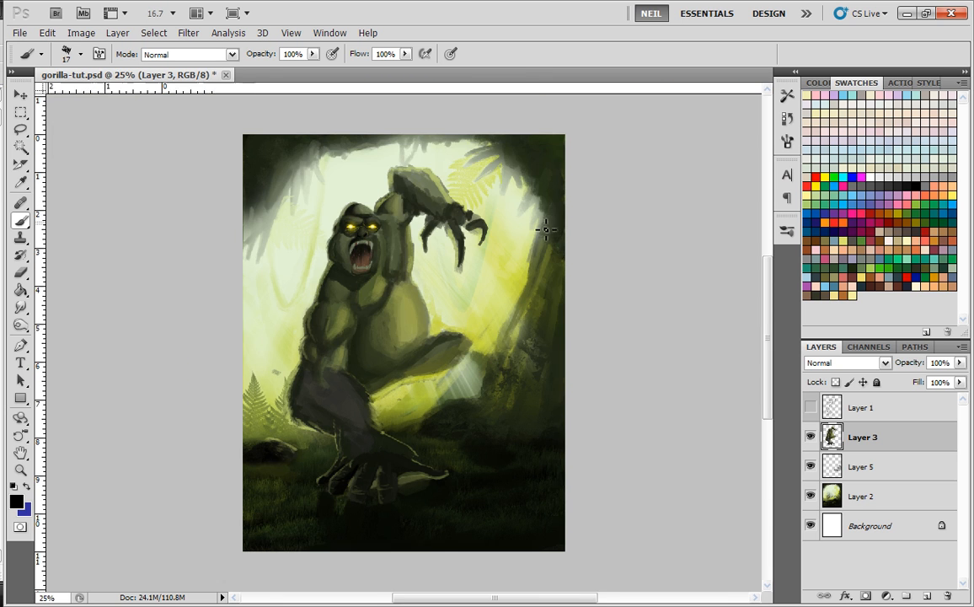
{"action": "key", "text": "ctrl+plus"}
{"action": "key", "text": "ctrl+plus"}
{"action": "key", "text": "ctrl+plus"}
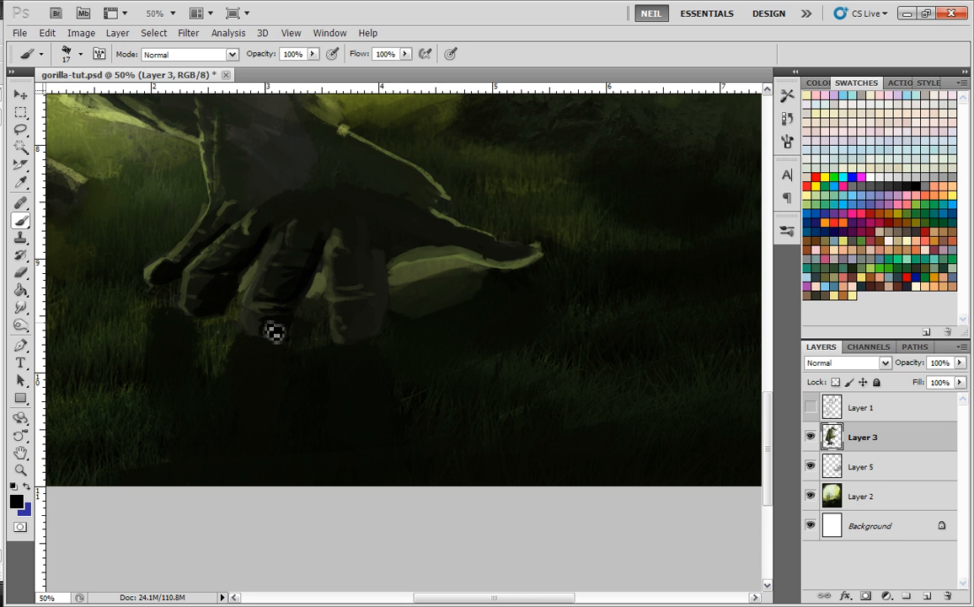
{"action": "mouse_move", "coordinate": [360, 256]}
{"action": "left_mouse_down"}
{"action": "mouse_move", "coordinate": [360, 285]}
{"action": "mouse_move", "coordinate": [355, 263]}
{"action": "left_mouse_up"}
{"action": "left_click_drag", "start_coordinate": [352, 305], "coordinate": [373, 314]}
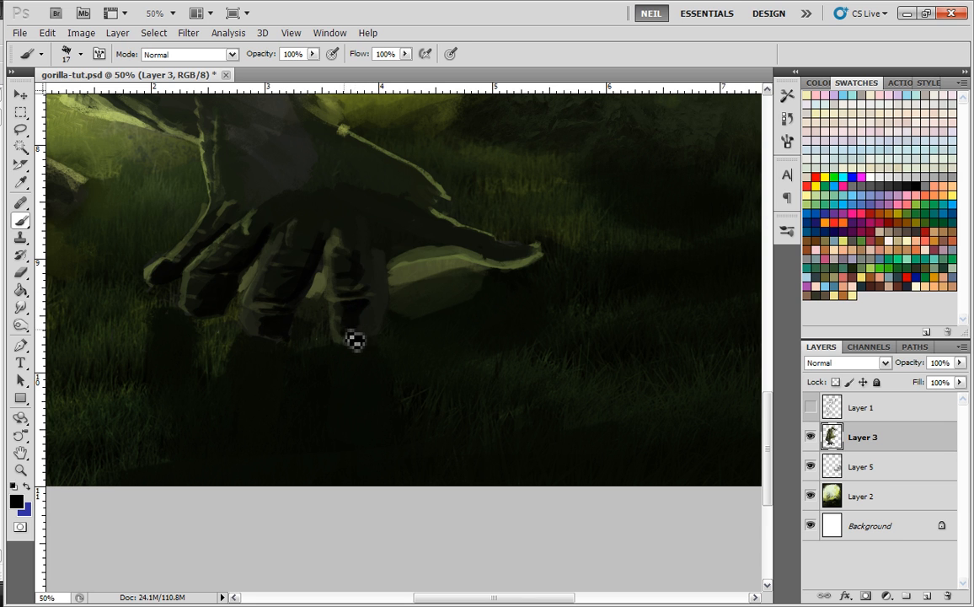
- Darken the planted hand's thumb along its length with black strokes on Layer 3
{"action": "key", "text": "ctrl+minus"}
{"action": "key", "text": "ctrl+minus"}
{"action": "key", "text": "ctrl+minus"}
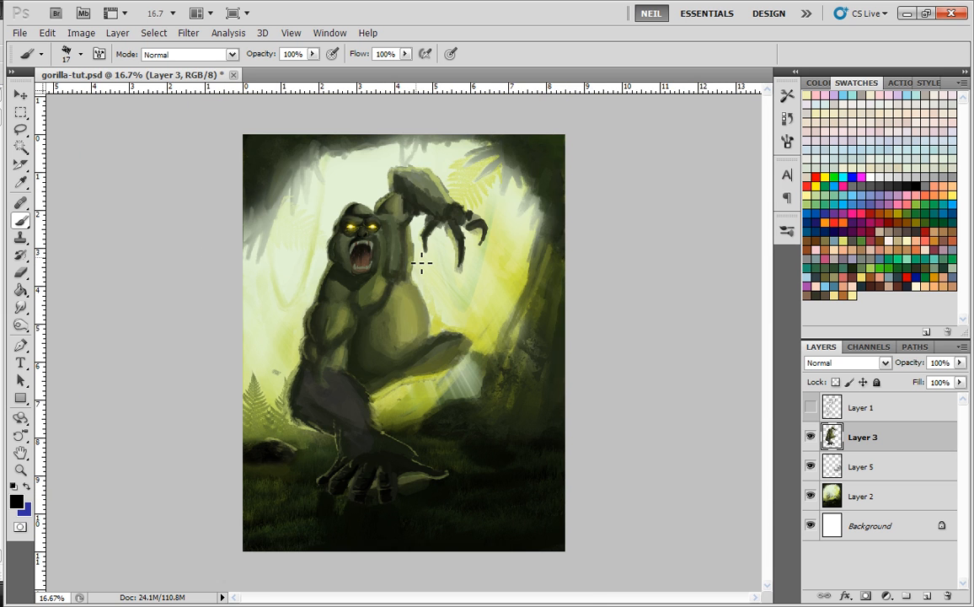
{"action": "key", "text": "ctrl+plus"}
{"action": "key", "text": "ctrl+plus"}
{"action": "key", "text": "ctrl+plus"}
{"action": "left_click_drag", "start_coordinate": [546, 506], "coordinate": [507, 183]}
{"action": "mouse_move", "coordinate": [496, 428]}
{"action": "left_mouse_down"}
{"action": "mouse_move", "coordinate": [391, 421]}
{"action": "mouse_move", "coordinate": [356, 432]}
{"action": "mouse_move", "coordinate": [385, 418]}
{"action": "mouse_move", "coordinate": [344, 423]}
{"action": "left_mouse_up"}
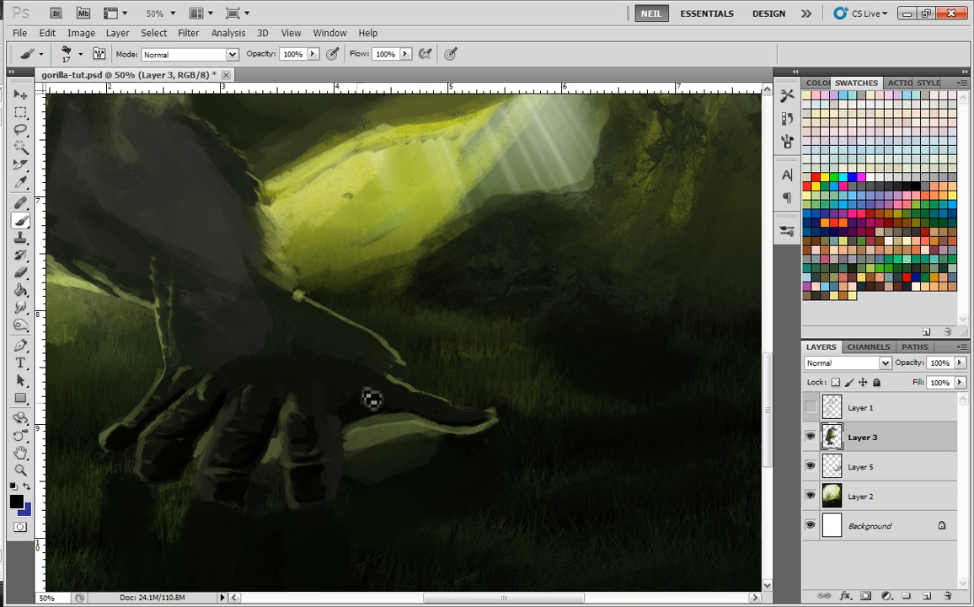
- Paint jagged black fur strokes across the knuckles and back of the planted hand with the 17 px brush
{"action": "key", "text": "ctrl+minus"}
{"action": "key", "text": "ctrl+minus"}
{"action": "key", "text": "ctrl+minus"}
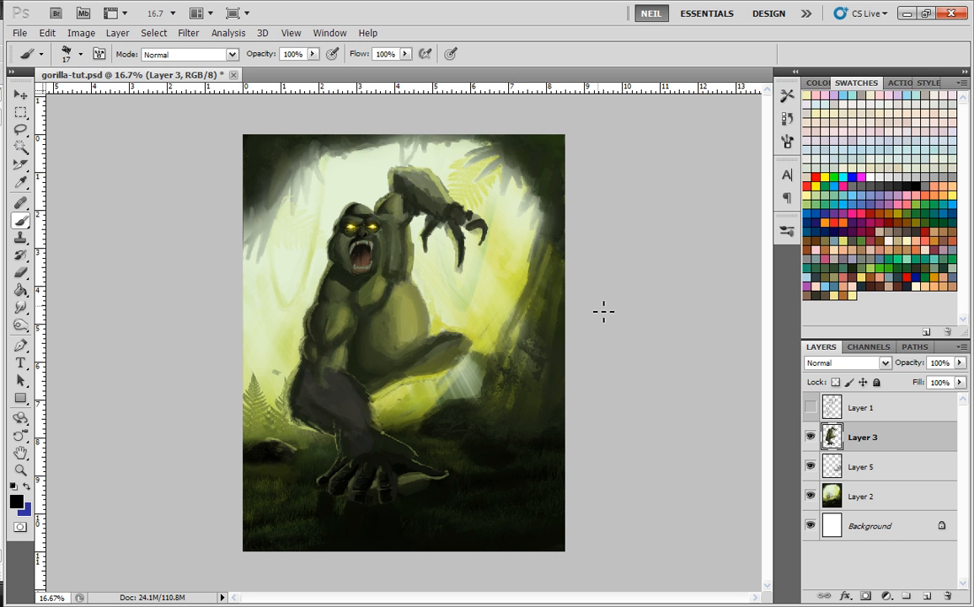
{"action": "key", "text": "ctrl+plus"}
{"action": "key", "text": "ctrl+plus"}
{"action": "key", "text": "ctrl+plus"}
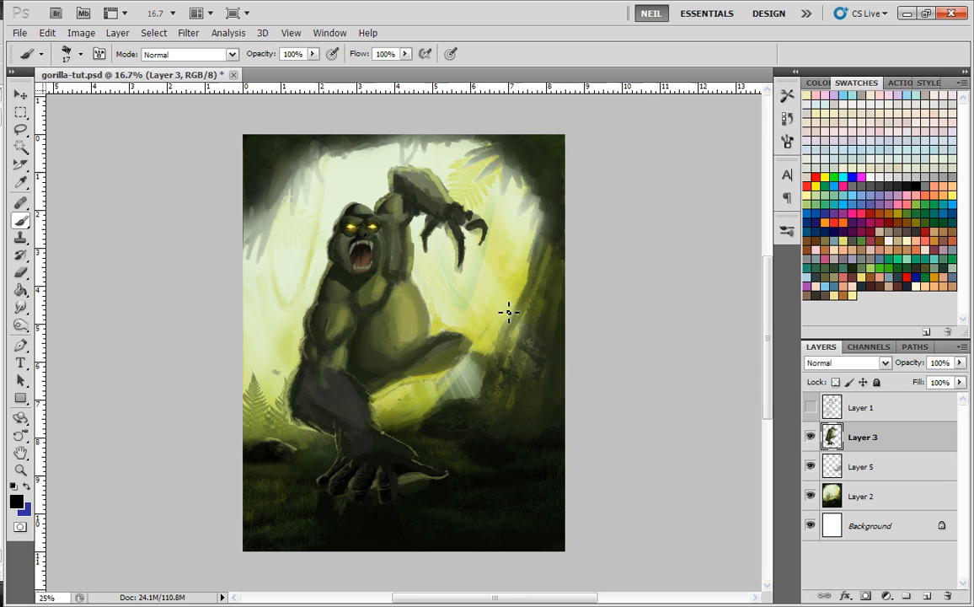
{"action": "left_click_drag", "start_coordinate": [476, 359], "coordinate": [502, 106]}
{"action": "left_click_drag", "start_coordinate": [431, 376], "coordinate": [473, 315]}
{"action": "mouse_move", "coordinate": [280, 355]}
{"action": "left_mouse_down"}
{"action": "mouse_move", "coordinate": [297, 376]}
{"action": "mouse_move", "coordinate": [310, 355]}
{"action": "mouse_move", "coordinate": [297, 384]}
{"action": "mouse_move", "coordinate": [308, 372]}
{"action": "mouse_move", "coordinate": [317, 383]}
{"action": "mouse_move", "coordinate": [369, 366]}
{"action": "mouse_move", "coordinate": [316, 385]}
{"action": "mouse_move", "coordinate": [345, 374]}
{"action": "left_mouse_up"}
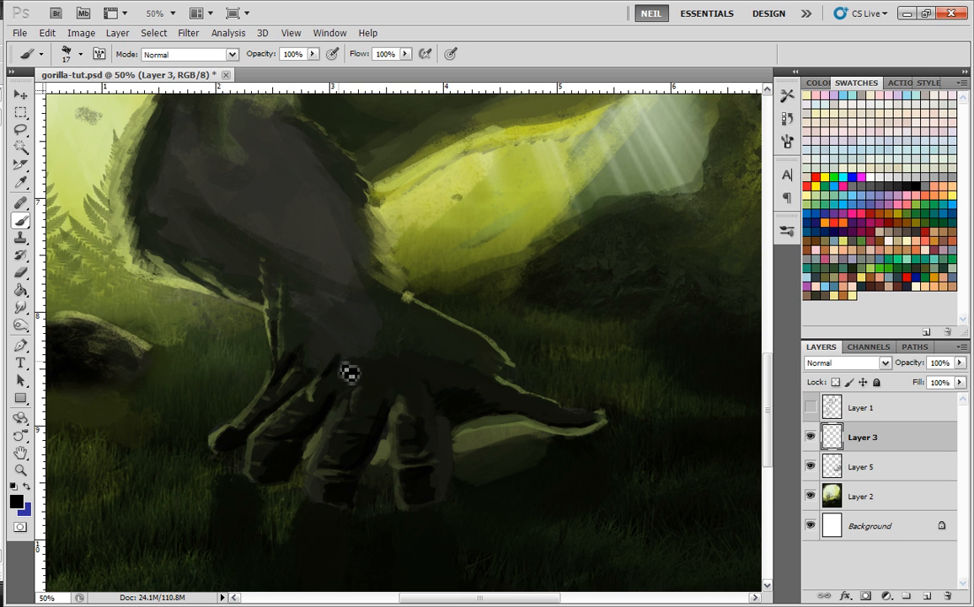
{"action": "mouse_move", "coordinate": [466, 363]}
{"action": "left_mouse_down"}
{"action": "mouse_move", "coordinate": [499, 390]}
{"action": "mouse_move", "coordinate": [473, 380]}
{"action": "left_mouse_up"}
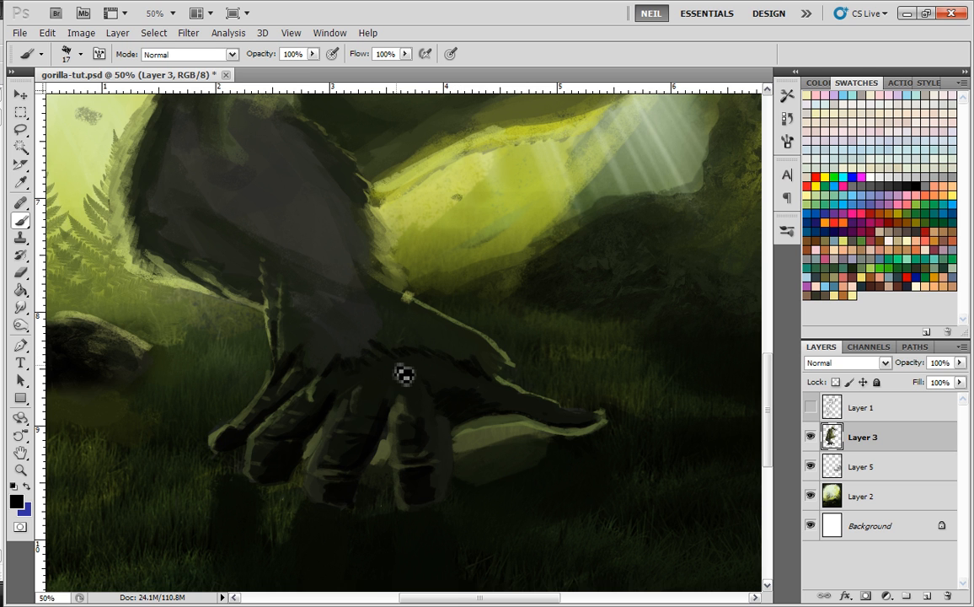
- Add black fur strokes along the forearm's outer edge and inside the wrist's green rim
{"action": "scroll", "coordinate": [402, 372], "scroll_direction": "down", "scroll_amount": 2}
{"action": "scroll", "coordinate": [523, 245], "scroll_direction": "up", "scroll_amount": 2}
{"action": "left_click_drag", "start_coordinate": [320, 312], "coordinate": [416, 365]}
{"action": "mouse_move", "coordinate": [311, 152]}
{"action": "left_mouse_down"}
{"action": "mouse_move", "coordinate": [279, 233]}
{"action": "mouse_move", "coordinate": [286, 227]}
{"action": "mouse_move", "coordinate": [275, 291]}
{"action": "mouse_move", "coordinate": [285, 284]}
{"action": "mouse_move", "coordinate": [290, 296]}
{"action": "mouse_move", "coordinate": [288, 328]}
{"action": "mouse_move", "coordinate": [288, 316]}
{"action": "mouse_move", "coordinate": [313, 322]}
{"action": "mouse_move", "coordinate": [300, 289]}
{"action": "mouse_move", "coordinate": [297, 339]}
{"action": "left_mouse_up"}
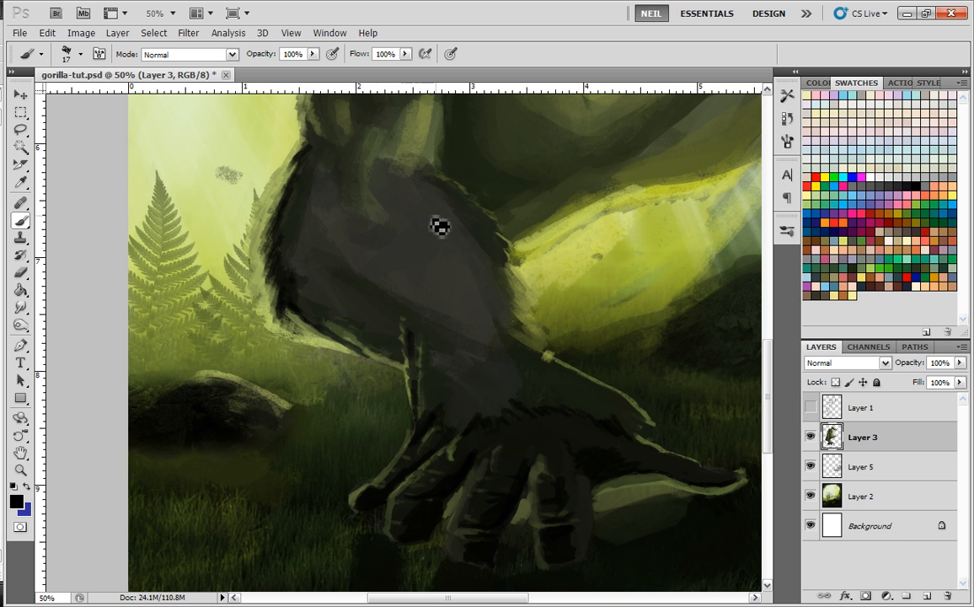
- Fill the forearm's outer half with black fur shading on Layer 3 using a 78 px textured brush
{"action": "right_click", "coordinate": [320, 290]}
{"action": "left_click", "coordinate": [339, 187]}
{"action": "right_click", "coordinate": [318, 250]}
{"action": "left_click", "coordinate": [378, 253]}
{"action": "mouse_move", "coordinate": [326, 150]}
{"action": "left_mouse_down"}
{"action": "mouse_move", "coordinate": [308, 289]}
{"action": "mouse_move", "coordinate": [315, 293]}
{"action": "mouse_move", "coordinate": [293, 194]}
{"action": "mouse_move", "coordinate": [311, 185]}
{"action": "mouse_move", "coordinate": [339, 191]}
{"action": "mouse_move", "coordinate": [335, 256]}
{"action": "mouse_move", "coordinate": [358, 311]}
{"action": "left_mouse_up"}
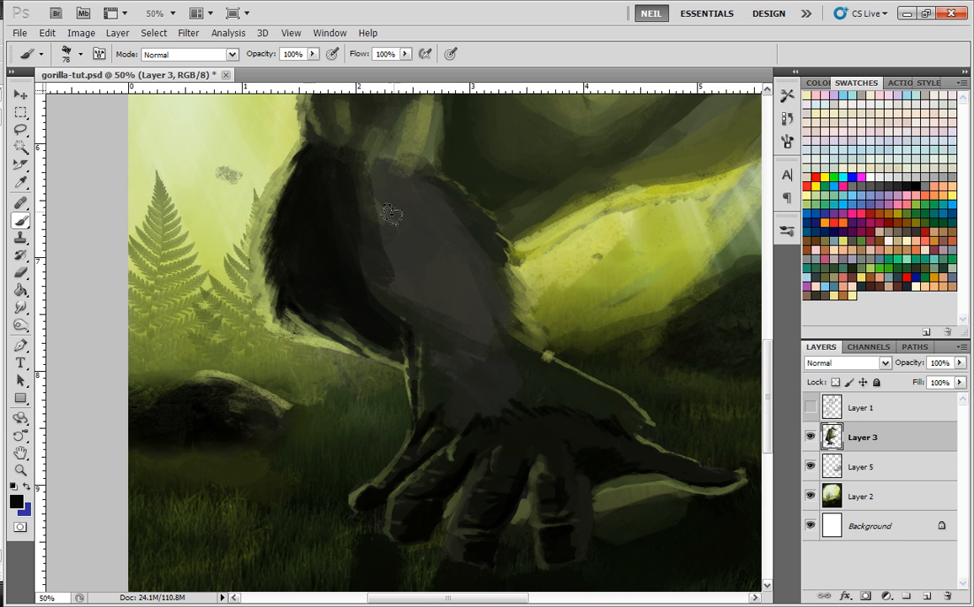
{"action": "left_click_drag", "start_coordinate": [440, 238], "coordinate": [347, 252]}
{"action": "mouse_move", "coordinate": [289, 330]}
{"action": "left_mouse_down"}
{"action": "mouse_move", "coordinate": [269, 295]}
{"action": "mouse_move", "coordinate": [321, 308]}
{"action": "mouse_move", "coordinate": [308, 376]}
{"action": "mouse_move", "coordinate": [385, 384]}
{"action": "mouse_move", "coordinate": [407, 407]}
{"action": "left_mouse_up"}
- Blend a sampled dark grey tone across the lower forearm and wrist with the 78 px textured brush
{"action": "left_click", "coordinate": [360, 299], "text": "alt"}
{"action": "mouse_move", "coordinate": [328, 289]}
{"action": "left_mouse_down"}
{"action": "mouse_move", "coordinate": [285, 239]}
{"action": "mouse_move", "coordinate": [398, 383]}
{"action": "left_mouse_up"}
{"action": "key", "text": "ctrl+minus"}
{"action": "key", "text": "ctrl+minus"}
{"action": "key", "text": "ctrl+minus"}
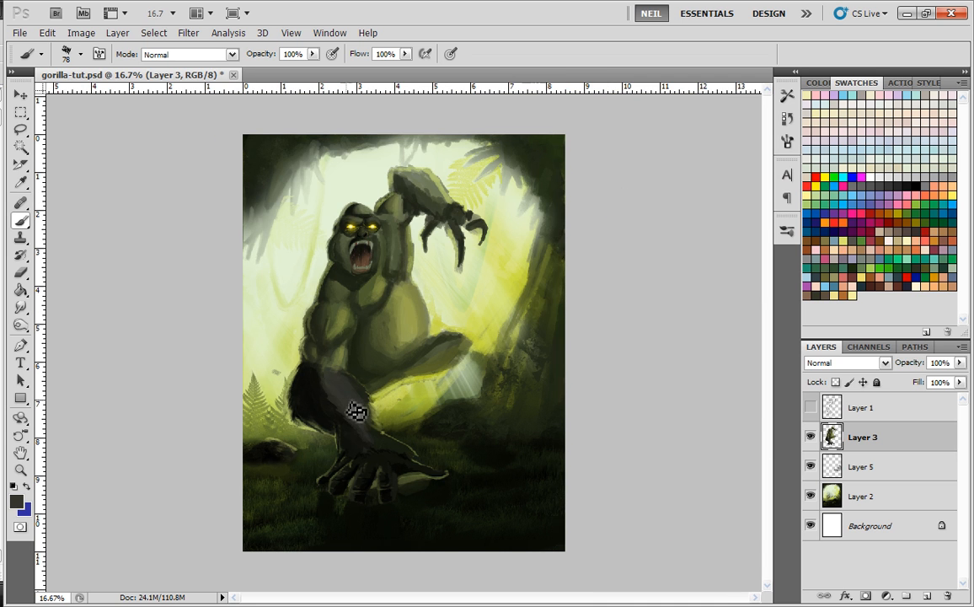
- Paint sampled yellow-green along the edge between the wrist and thumb with the 78 px textured brush
{"action": "key", "text": "ctrl+plus"}
{"action": "key", "text": "ctrl+plus"}
{"action": "left_click_drag", "start_coordinate": [432, 402], "coordinate": [401, 190]}
{"action": "left_click", "coordinate": [420, 207], "text": "alt"}
{"action": "mouse_move", "coordinate": [391, 353]}
{"action": "left_mouse_down"}
{"action": "mouse_move", "coordinate": [357, 338]}
{"action": "mouse_move", "coordinate": [343, 245]}
{"action": "left_mouse_up"}
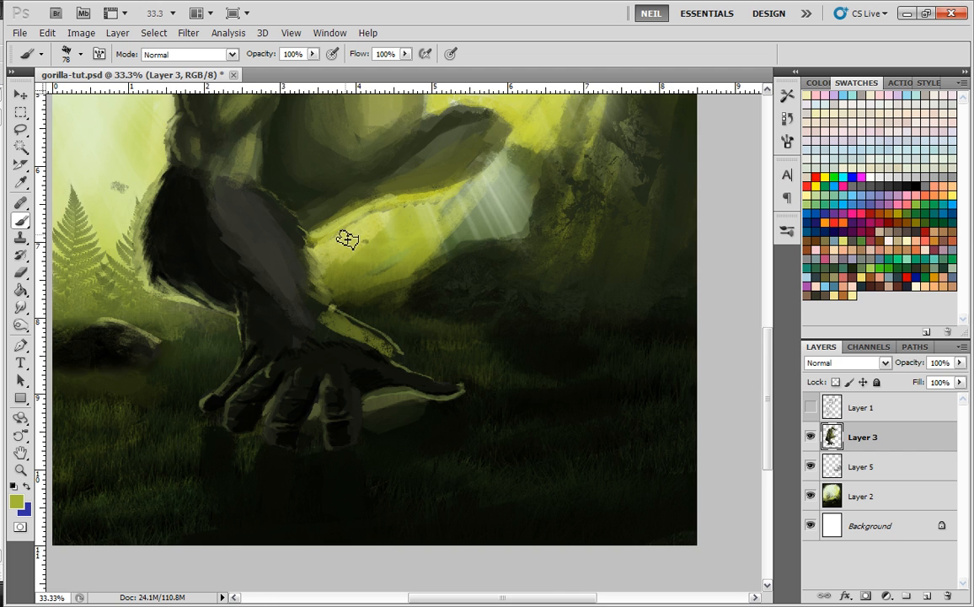
- Paint dark grey fur strokes over the forearm and wrist on Layer 3 with the 78 px textured brush
{"action": "key", "text": "ctrl+plus"}
{"action": "key", "text": "ctrl+plus"}
{"action": "mouse_move", "coordinate": [368, 358]}
{"action": "left_mouse_down"}
{"action": "mouse_move", "coordinate": [201, 221]}
{"action": "mouse_move", "coordinate": [160, 126]}
{"action": "left_mouse_up"}
{"action": "mouse_move", "coordinate": [173, 189]}
{"action": "left_mouse_down"}
{"action": "mouse_move", "coordinate": [236, 269]}
{"action": "mouse_move", "coordinate": [312, 329]}
{"action": "mouse_move", "coordinate": [221, 324]}
{"action": "left_mouse_up"}
{"action": "key", "text": "ctrl+minus"}
{"action": "key", "text": "ctrl+minus"}
{"action": "key", "text": "ctrl+minus"}
{"action": "key", "text": "ctrl+minus"}
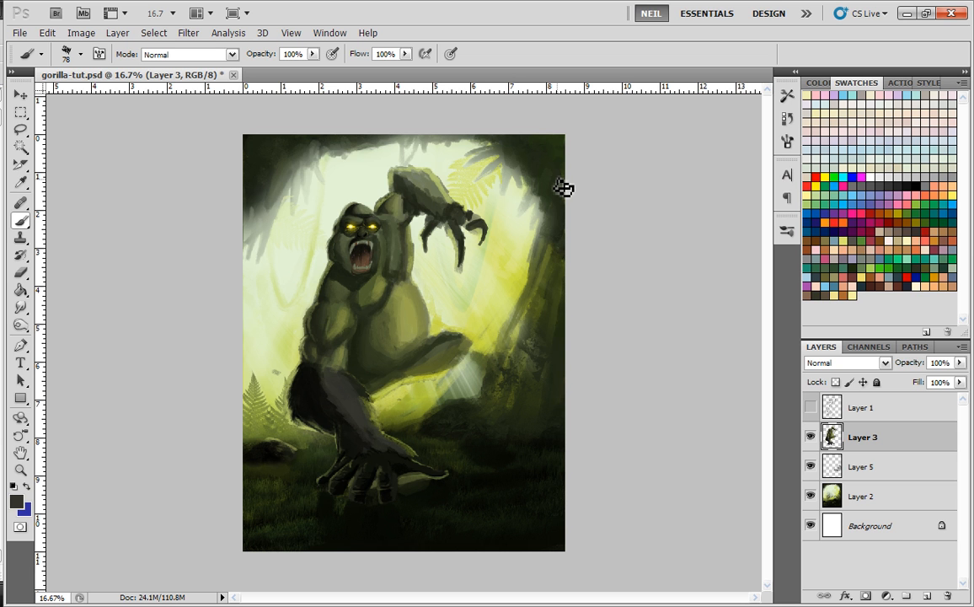
- Paint sampled pale green highlights along the upper edge of the bent lower leg on Layer 3 with a 41 px textured brush
{"action": "key", "text": "ctrl+plus"}
{"action": "key", "text": "ctrl+plus"}
{"action": "key", "text": "ctrl+plus"}
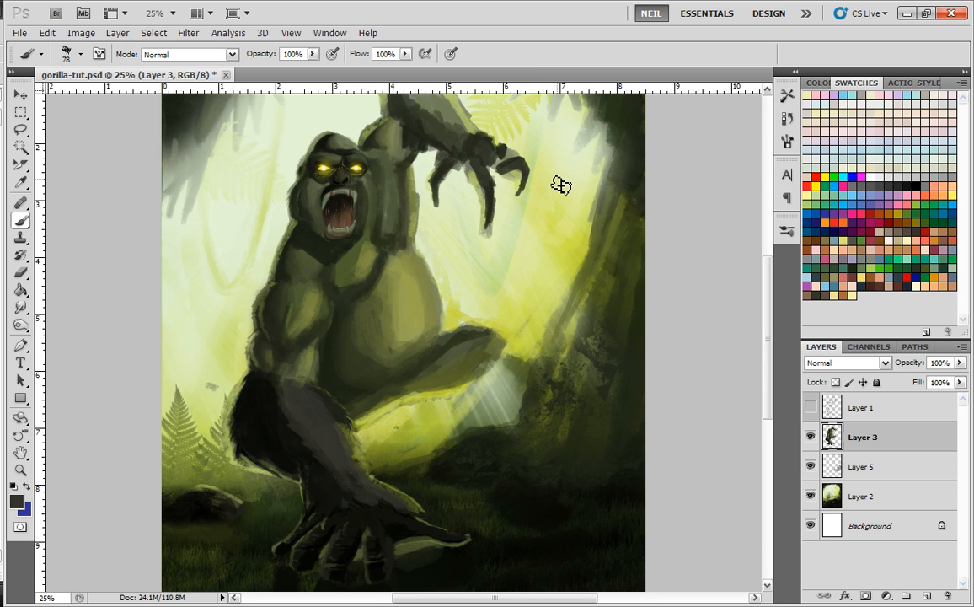
{"action": "scroll", "coordinate": [447, 329], "scroll_direction": "down", "scroll_amount": 2}
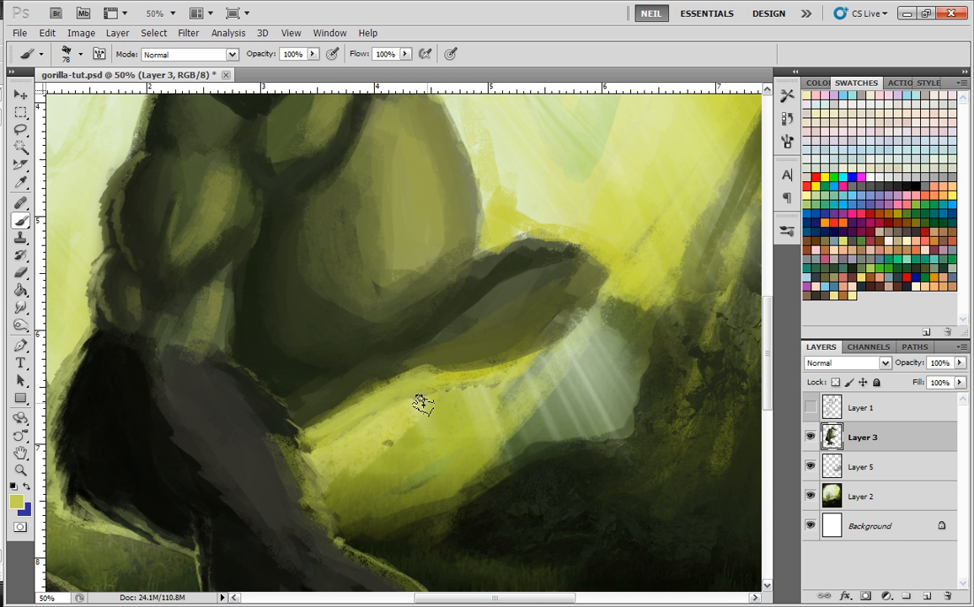
{"action": "key", "text": "ctrl+plus"}
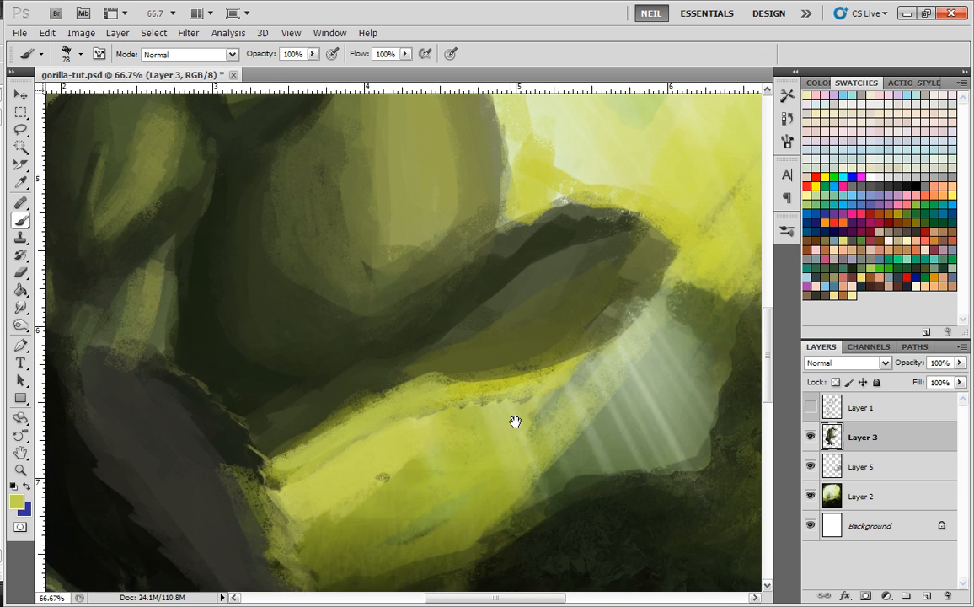
{"action": "right_click", "coordinate": [599, 296]}
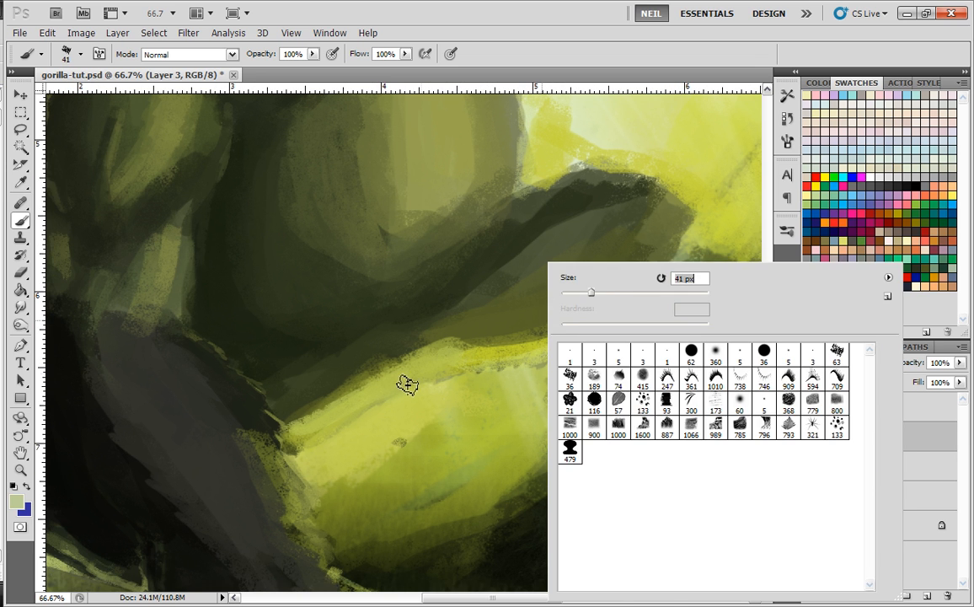
{"action": "key", "text": "Return"}
{"action": "mouse_move", "coordinate": [401, 391]}
{"action": "left_mouse_down"}
{"action": "mouse_move", "coordinate": [504, 371]}
{"action": "mouse_move", "coordinate": [557, 335]}
{"action": "left_mouse_up"}
{"action": "left_click_drag", "start_coordinate": [522, 381], "coordinate": [437, 394]}
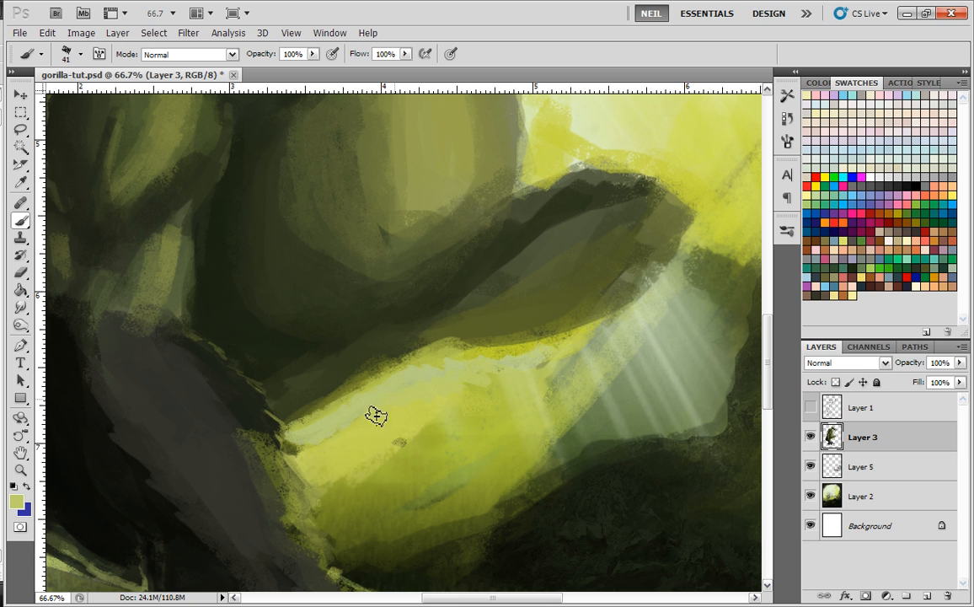
{"action": "mouse_move", "coordinate": [417, 441]}
{"action": "left_mouse_down"}
{"action": "mouse_move", "coordinate": [387, 424]}
{"action": "mouse_move", "coordinate": [376, 431]}
{"action": "mouse_move", "coordinate": [487, 376]}
{"action": "left_mouse_up"}
{"action": "mouse_move", "coordinate": [440, 409]}
{"action": "left_mouse_down"}
{"action": "mouse_move", "coordinate": [387, 453]}
{"action": "mouse_move", "coordinate": [433, 364]}
{"action": "mouse_move", "coordinate": [288, 413]}
{"action": "left_mouse_up"}
- Paint sampled olive green strokes along the thigh's underside with the 41 px textured brush, softening its border with the bright lower leg
{"action": "left_click", "coordinate": [389, 364], "text": "alt"}
{"action": "mouse_move", "coordinate": [380, 370]}
{"action": "left_mouse_down"}
{"action": "mouse_move", "coordinate": [458, 339]}
{"action": "mouse_move", "coordinate": [522, 350]}
{"action": "mouse_move", "coordinate": [603, 297]}
{"action": "left_mouse_up"}
{"action": "left_click", "coordinate": [601, 272], "text": "alt"}
{"action": "mouse_move", "coordinate": [495, 328]}
{"action": "left_mouse_down"}
{"action": "mouse_move", "coordinate": [456, 323]}
{"action": "mouse_move", "coordinate": [324, 400]}
{"action": "left_mouse_up"}
{"action": "left_click_drag", "start_coordinate": [574, 239], "coordinate": [525, 344]}
- Blend sampled dark green tones across the thigh and knee with the 41 px textured brush
{"action": "left_click", "coordinate": [512, 317], "text": "alt"}
{"action": "mouse_move", "coordinate": [469, 321]}
{"action": "left_mouse_down"}
{"action": "mouse_move", "coordinate": [510, 294]}
{"action": "mouse_move", "coordinate": [459, 319]}
{"action": "left_mouse_up"}
{"action": "left_click_drag", "start_coordinate": [602, 308], "coordinate": [544, 288]}
{"action": "left_click", "coordinate": [576, 331], "text": "alt"}
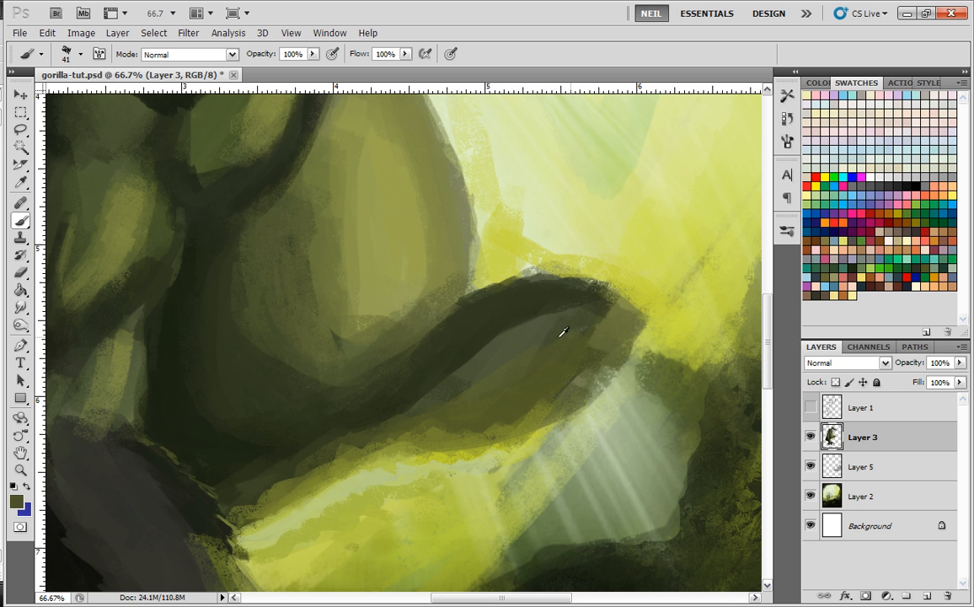
{"action": "left_click_drag", "start_coordinate": [596, 317], "coordinate": [571, 394]}
{"action": "mouse_move", "coordinate": [622, 313]}
{"action": "left_mouse_down"}
{"action": "mouse_move", "coordinate": [511, 276]}
{"action": "mouse_move", "coordinate": [464, 341]}
{"action": "left_mouse_up"}
- Paint a sampled light yellow-green rim light along the belly's outer edge with the 41 px textured brush
{"action": "left_click", "coordinate": [643, 301], "text": "alt"}
{"action": "mouse_move", "coordinate": [377, 305]}
{"action": "left_mouse_down"}
{"action": "mouse_move", "coordinate": [418, 450]}
{"action": "mouse_move", "coordinate": [382, 343]}
{"action": "mouse_move", "coordinate": [451, 295]}
{"action": "left_mouse_up"}
{"action": "left_click", "coordinate": [432, 283], "text": "alt"}
{"action": "left_click_drag", "start_coordinate": [412, 222], "coordinate": [452, 320]}
{"action": "mouse_move", "coordinate": [402, 209]}
{"action": "left_mouse_down"}
{"action": "mouse_move", "coordinate": [458, 336]}
{"action": "mouse_move", "coordinate": [469, 413]}
{"action": "left_mouse_up"}
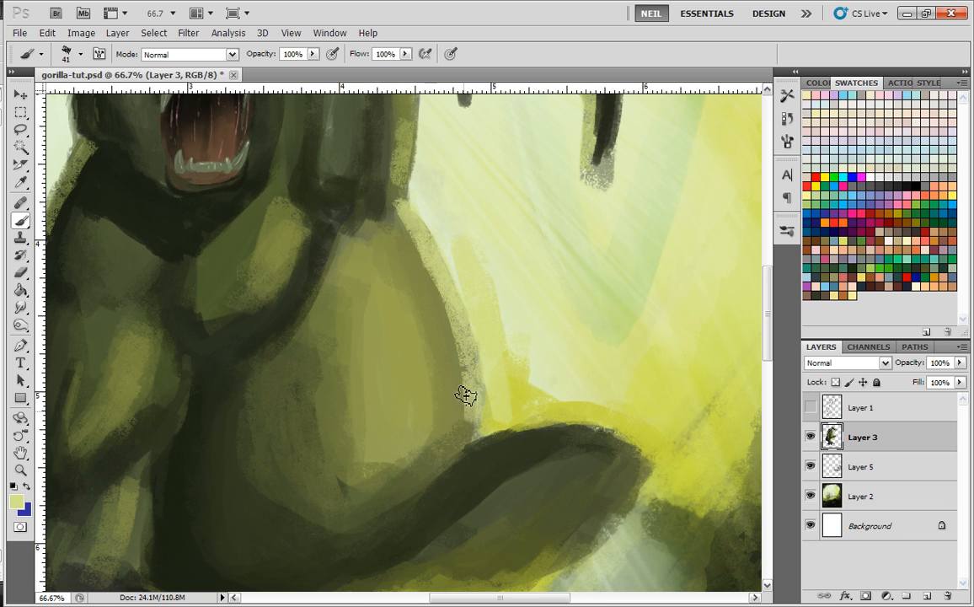
- Paint sampled pale green highlight strokes down the middle of the belly with the 41 px textured brush
{"action": "left_click", "coordinate": [403, 362], "text": "alt"}
{"action": "left_click", "coordinate": [461, 236], "text": "alt"}
{"action": "left_click_drag", "start_coordinate": [379, 282], "coordinate": [399, 399]}
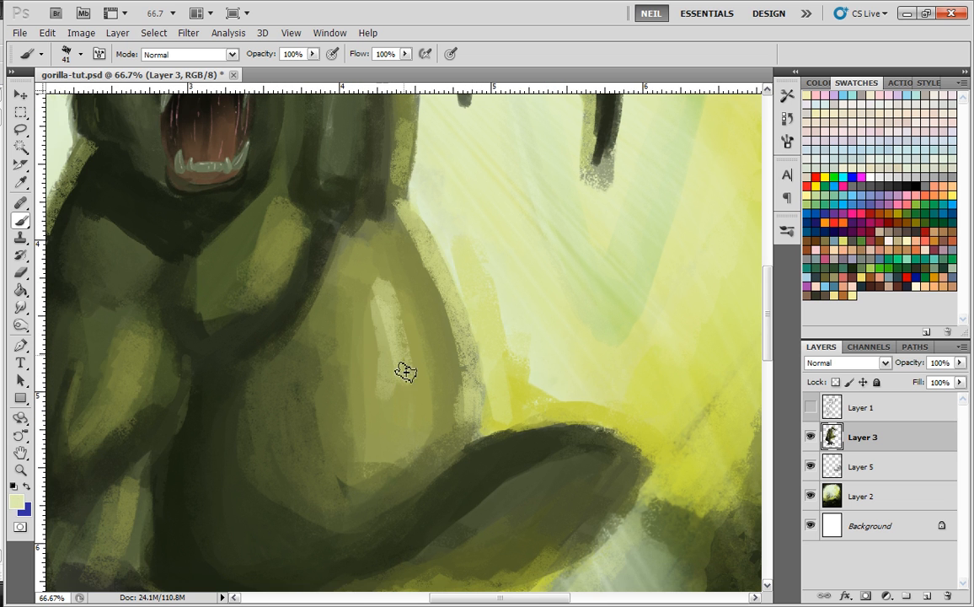
{"action": "mouse_move", "coordinate": [389, 300]}
{"action": "left_mouse_down"}
{"action": "mouse_move", "coordinate": [380, 314]}
{"action": "mouse_move", "coordinate": [399, 365]}
{"action": "left_mouse_up"}
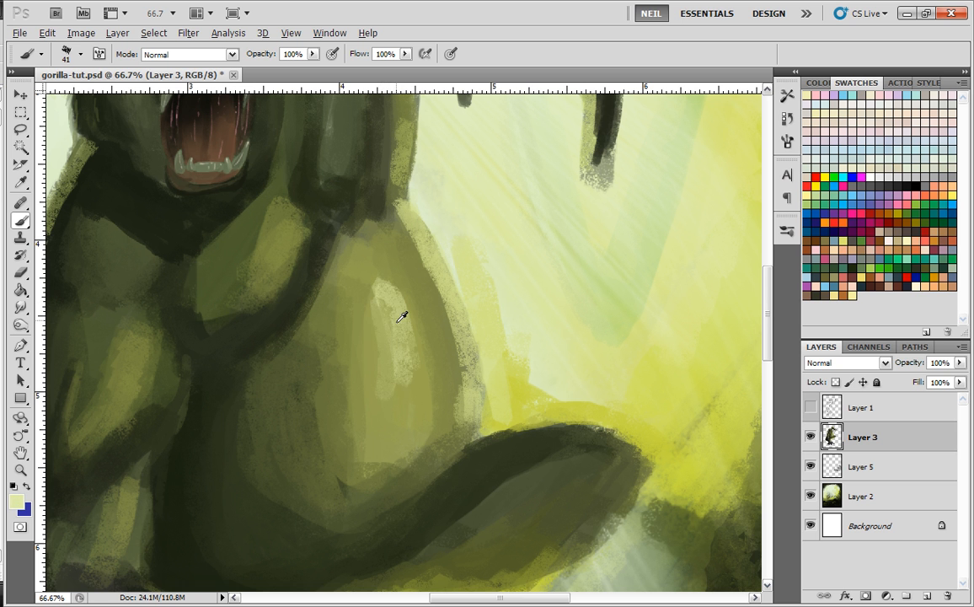
{"action": "left_click_drag", "start_coordinate": [346, 257], "coordinate": [344, 332]}
{"action": "key", "text": "ctrl+minus"}
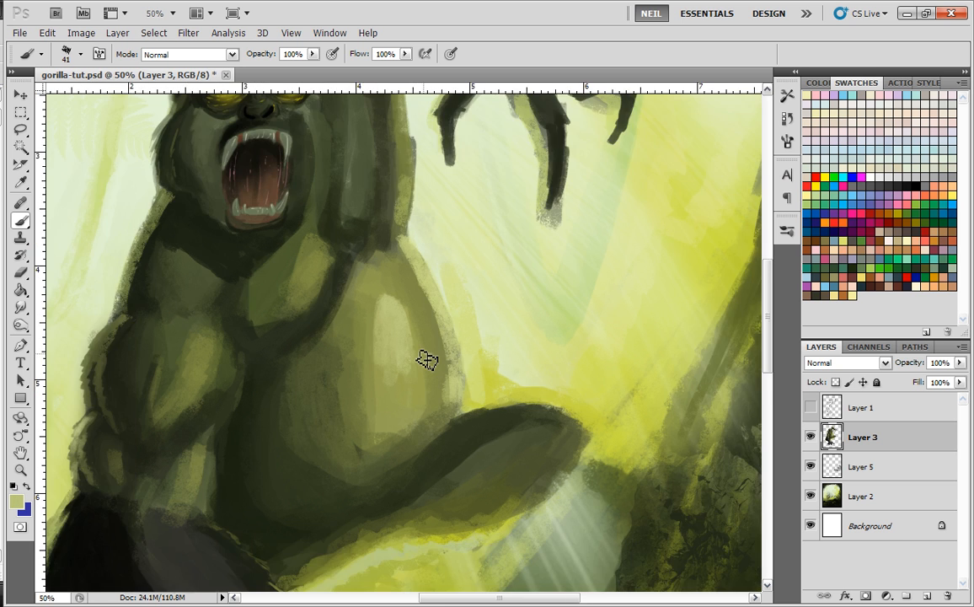
{"action": "key", "text": "ctrl+minus"}
{"action": "key", "text": "ctrl+plus"}
{"action": "key", "text": "ctrl+plus"}
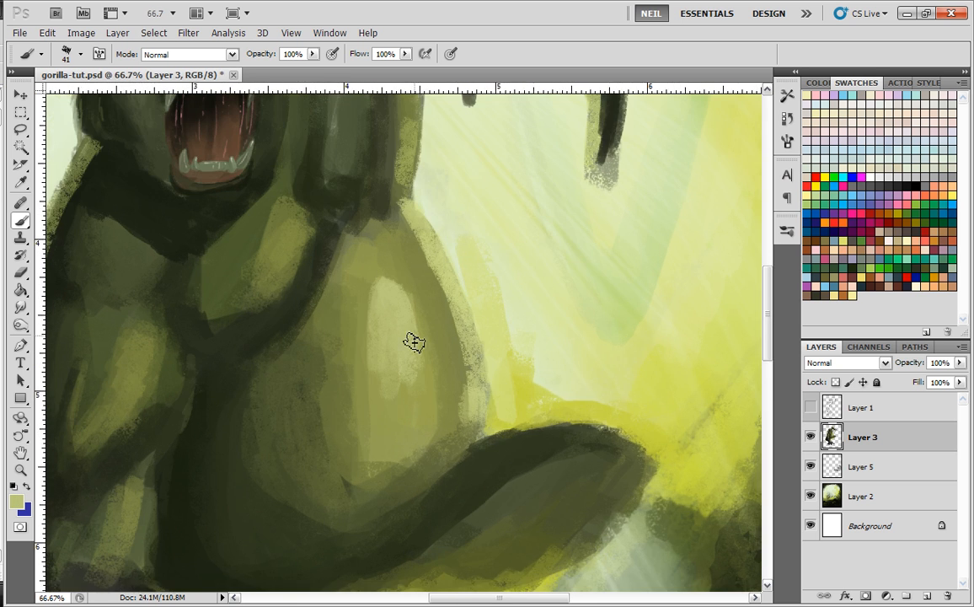
- Broaden and blend the belly highlight with sampled light green tones using a 110 px textured brush
{"action": "right_click", "coordinate": [408, 313]}
{"action": "left_click", "coordinate": [478, 292]}
{"action": "left_click_drag", "start_coordinate": [383, 256], "coordinate": [407, 394]}
{"action": "left_click", "coordinate": [390, 381], "text": "alt"}
{"action": "mouse_move", "coordinate": [342, 298]}
{"action": "left_mouse_down"}
{"action": "mouse_move", "coordinate": [328, 386]}
{"action": "mouse_move", "coordinate": [342, 428]}
{"action": "left_mouse_up"}
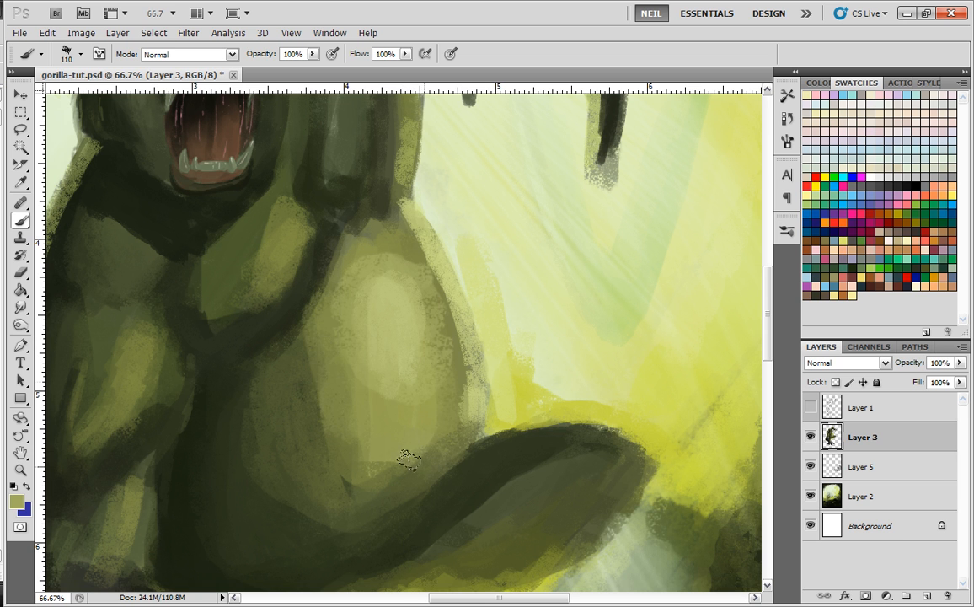
- Darken the fold between the chest and belly with sampled dark green using a 44 px textured brush
{"action": "right_click", "coordinate": [390, 264]}
{"action": "left_click", "coordinate": [316, 261], "text": "alt"}
{"action": "left_click_drag", "start_coordinate": [328, 241], "coordinate": [289, 313]}
{"action": "left_click_drag", "start_coordinate": [302, 239], "coordinate": [402, 376]}
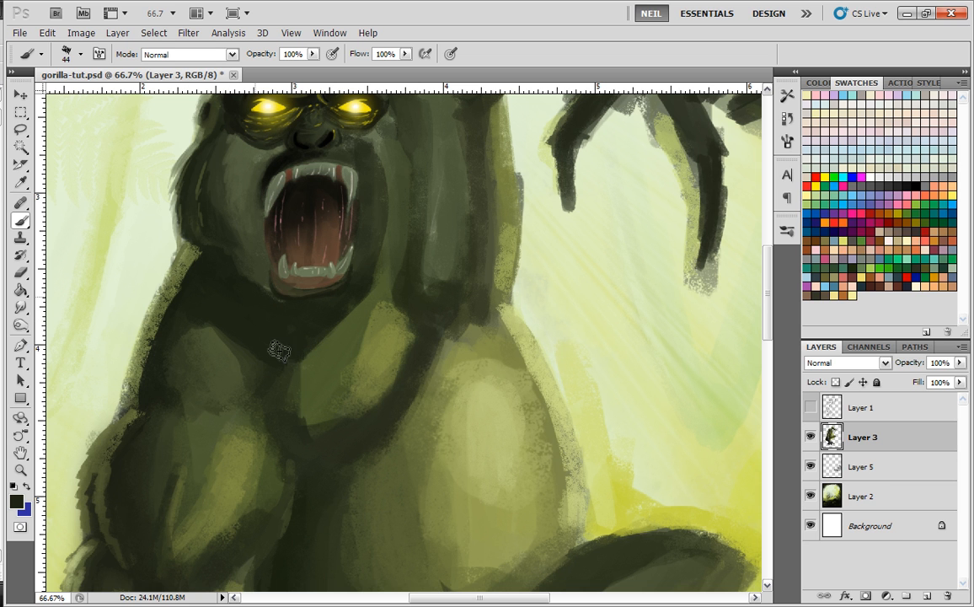
- Shade the head, neck and chest in black with the soft-light2 brush preset at 162 px and 21% opacity
{"action": "key", "text": "ctrl+minus"}
{"action": "key", "text": "ctrl+minus"}
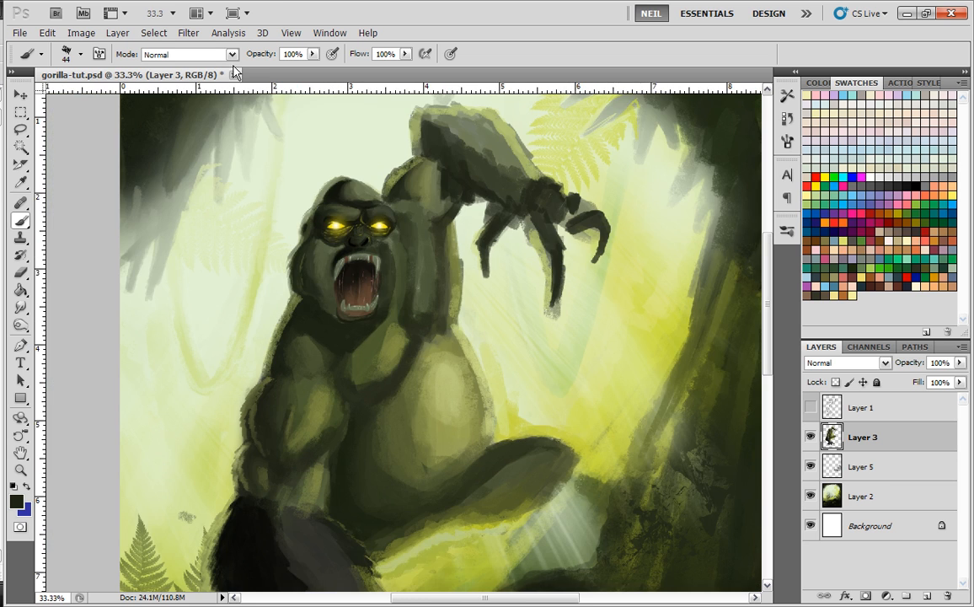
{"action": "left_click", "coordinate": [190, 54]}
{"action": "left_click", "coordinate": [787, 96]}
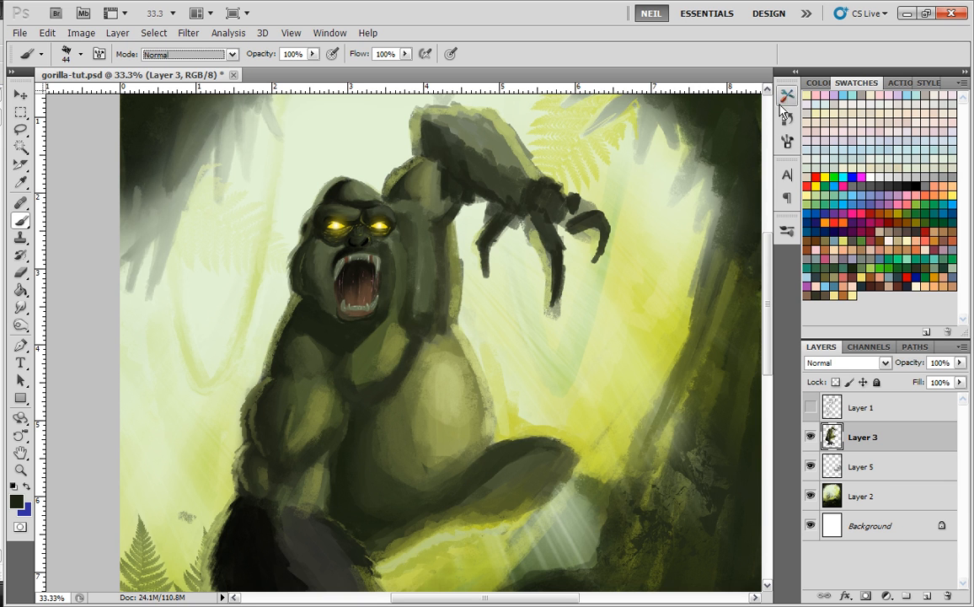
{"action": "left_click", "coordinate": [787, 96]}
{"action": "left_click", "coordinate": [584, 179]}
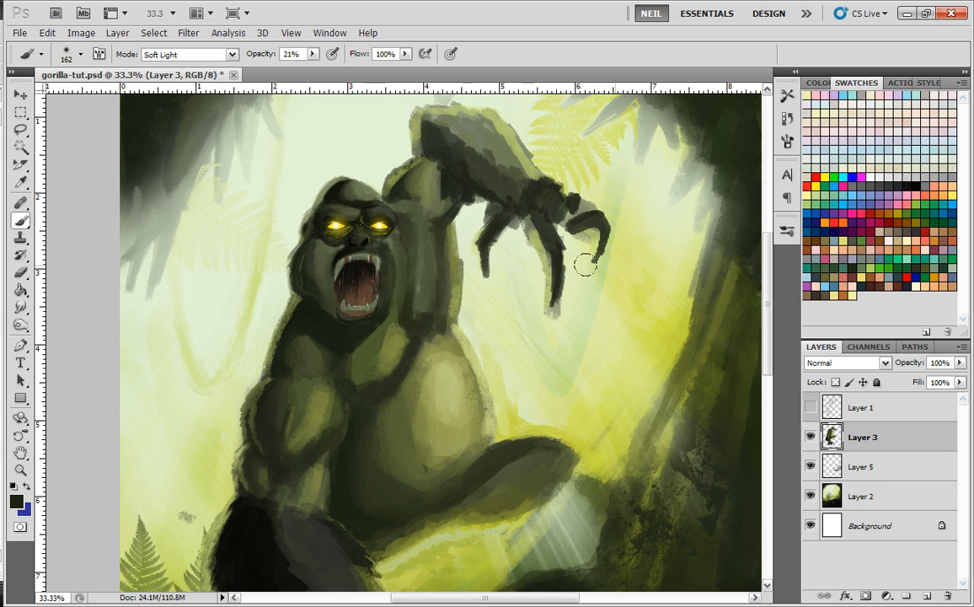
{"action": "left_click", "coordinate": [915, 189]}
{"action": "left_click_drag", "start_coordinate": [313, 204], "coordinate": [297, 283]}
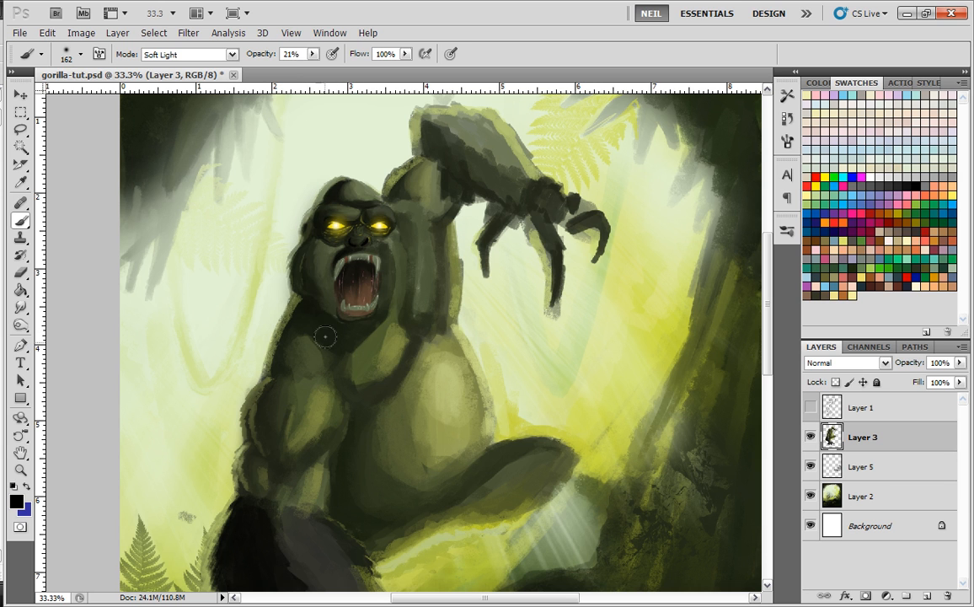
{"action": "mouse_move", "coordinate": [327, 323]}
{"action": "left_mouse_down"}
{"action": "mouse_move", "coordinate": [287, 321]}
{"action": "mouse_move", "coordinate": [351, 312]}
{"action": "mouse_move", "coordinate": [296, 309]}
{"action": "mouse_move", "coordinate": [276, 344]}
{"action": "mouse_move", "coordinate": [271, 454]}
{"action": "mouse_move", "coordinate": [308, 296]}
{"action": "mouse_move", "coordinate": [345, 426]}
{"action": "mouse_move", "coordinate": [354, 387]}
{"action": "mouse_move", "coordinate": [394, 361]}
{"action": "left_mouse_up"}
{"action": "left_click_drag", "start_coordinate": [371, 401], "coordinate": [343, 250]}
- Deepen the shadows on the supporting arm, planted hand and upper body with the black Soft Light brush
{"action": "mouse_move", "coordinate": [329, 290]}
{"action": "left_mouse_down"}
{"action": "mouse_move", "coordinate": [313, 205]}
{"action": "mouse_move", "coordinate": [273, 289]}
{"action": "left_mouse_up"}
{"action": "mouse_move", "coordinate": [236, 257]}
{"action": "left_mouse_down"}
{"action": "mouse_move", "coordinate": [225, 343]}
{"action": "mouse_move", "coordinate": [239, 386]}
{"action": "left_mouse_up"}
{"action": "left_click_drag", "start_coordinate": [344, 433], "coordinate": [258, 268]}
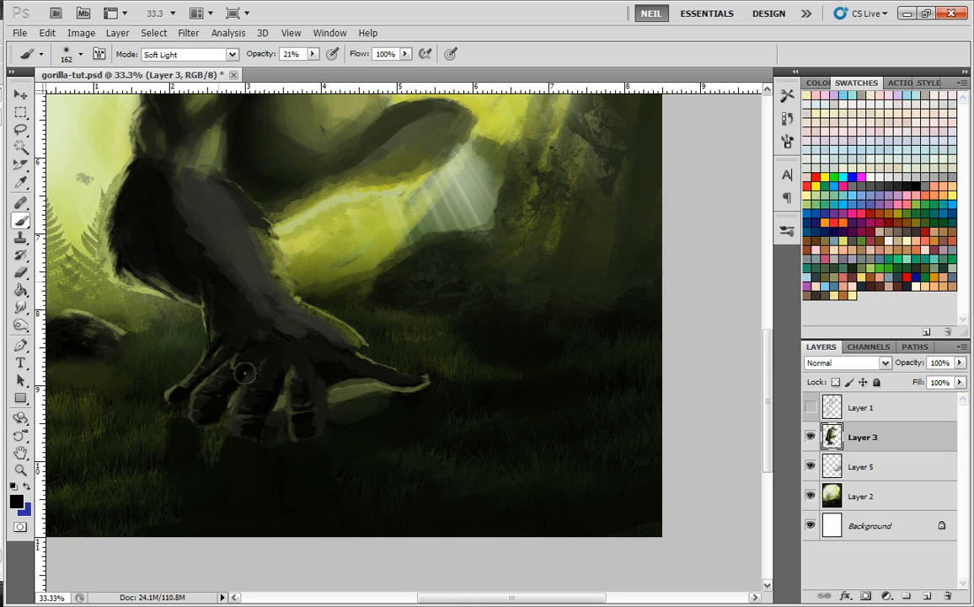
{"action": "mouse_move", "coordinate": [326, 356]}
{"action": "left_mouse_down"}
{"action": "mouse_move", "coordinate": [276, 358]}
{"action": "mouse_move", "coordinate": [243, 385]}
{"action": "left_mouse_up"}
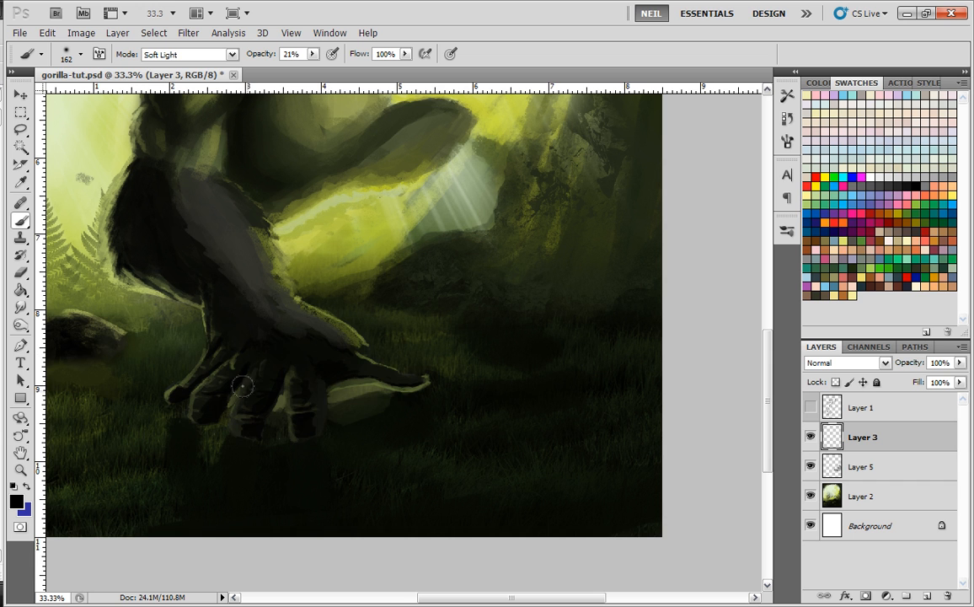
{"action": "scroll", "coordinate": [228, 339], "scroll_direction": "up", "scroll_amount": 3}
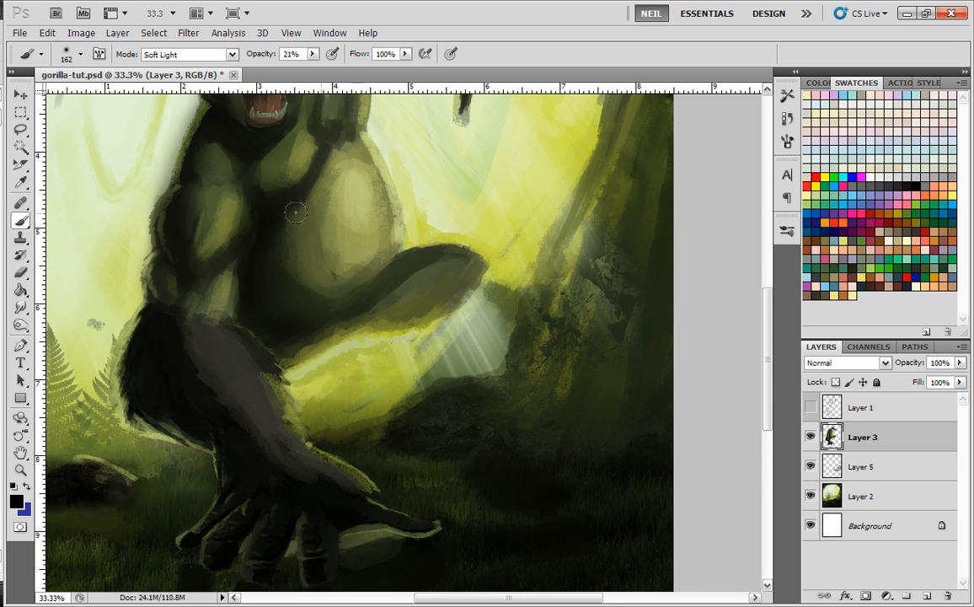
{"action": "scroll", "coordinate": [315, 278], "scroll_direction": "up", "scroll_amount": 5}
{"action": "mouse_move", "coordinate": [296, 241]}
{"action": "left_mouse_down"}
{"action": "mouse_move", "coordinate": [310, 167]}
{"action": "mouse_move", "coordinate": [307, 235]}
{"action": "left_mouse_up"}
{"action": "mouse_move", "coordinate": [298, 182]}
{"action": "left_mouse_down"}
{"action": "mouse_move", "coordinate": [329, 199]}
{"action": "mouse_move", "coordinate": [375, 266]}
{"action": "left_mouse_up"}
- Brighten the arm, forearm, chest and belly in sampled pale green with the color-doge1 brush preset at 12% opacity
{"action": "left_click", "coordinate": [786, 95]}
{"action": "left_click", "coordinate": [554, 120]}
{"action": "left_click", "coordinate": [725, 125]}
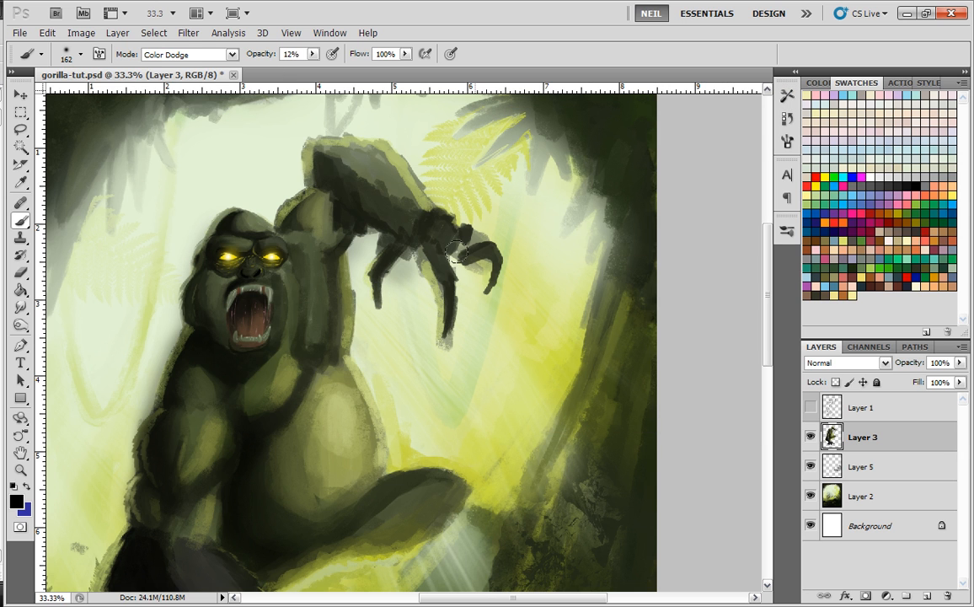
{"action": "left_click", "coordinate": [412, 147], "text": "alt"}
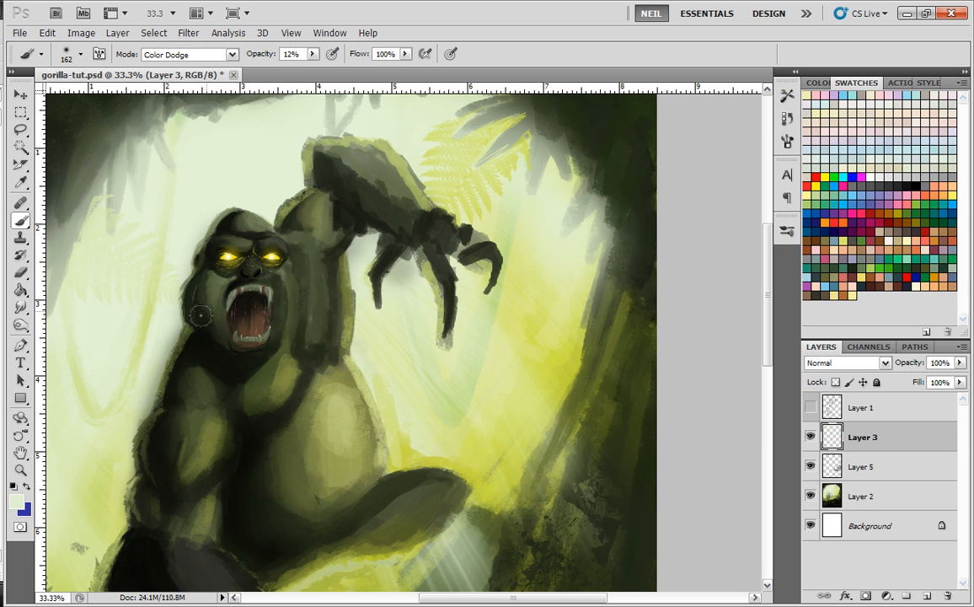
{"action": "mouse_move", "coordinate": [296, 364]}
{"action": "left_mouse_down"}
{"action": "mouse_move", "coordinate": [280, 244]}
{"action": "mouse_move", "coordinate": [243, 283]}
{"action": "left_mouse_up"}
{"action": "mouse_move", "coordinate": [191, 309]}
{"action": "left_mouse_down"}
{"action": "mouse_move", "coordinate": [172, 328]}
{"action": "mouse_move", "coordinate": [168, 313]}
{"action": "mouse_move", "coordinate": [187, 420]}
{"action": "mouse_move", "coordinate": [205, 284]}
{"action": "left_mouse_up"}
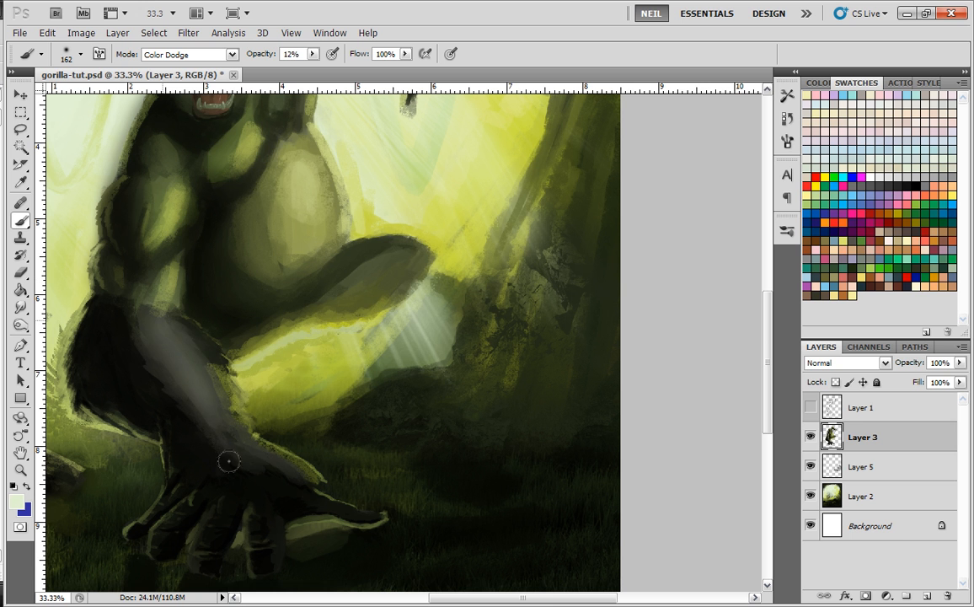
{"action": "mouse_move", "coordinate": [310, 359]}
{"action": "left_mouse_down"}
{"action": "mouse_move", "coordinate": [383, 262]}
{"action": "mouse_move", "coordinate": [301, 302]}
{"action": "mouse_move", "coordinate": [308, 172]}
{"action": "mouse_move", "coordinate": [288, 244]}
{"action": "mouse_move", "coordinate": [309, 250]}
{"action": "mouse_move", "coordinate": [325, 212]}
{"action": "left_mouse_up"}
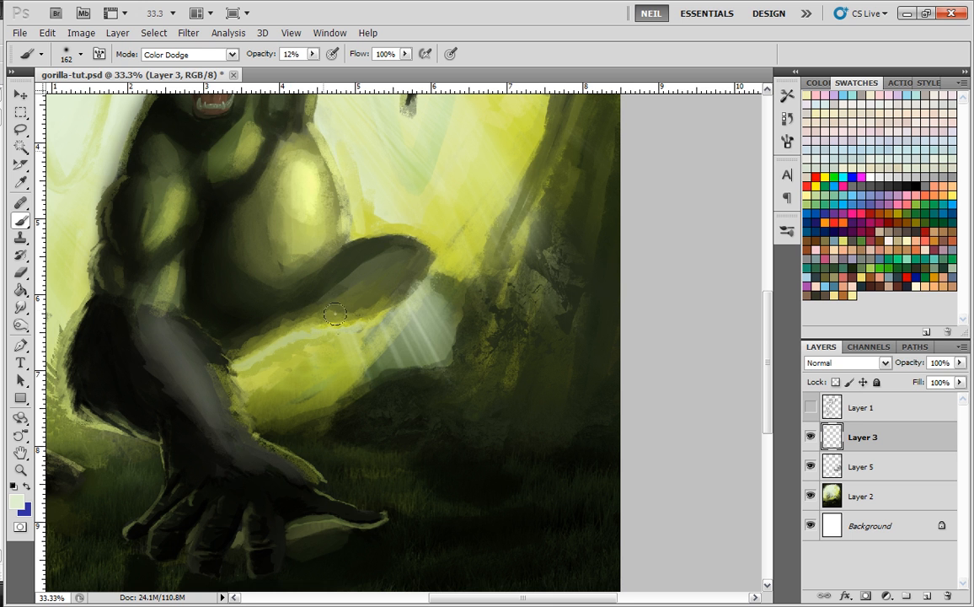
{"action": "key", "text": "ctrl+minus"}
{"action": "key", "text": "ctrl+minus"}
{"action": "key", "text": "ctrl+plus"}
{"action": "key", "text": "ctrl+plus"}
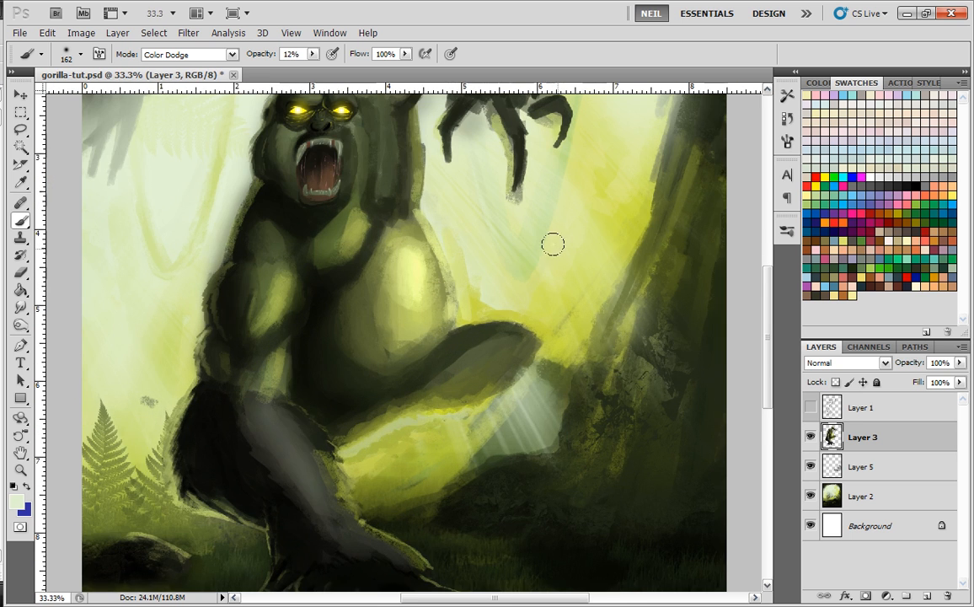
- Switch to the hard2 brush preset and open the brush tip choices
{"action": "right_click", "coordinate": [447, 234]}
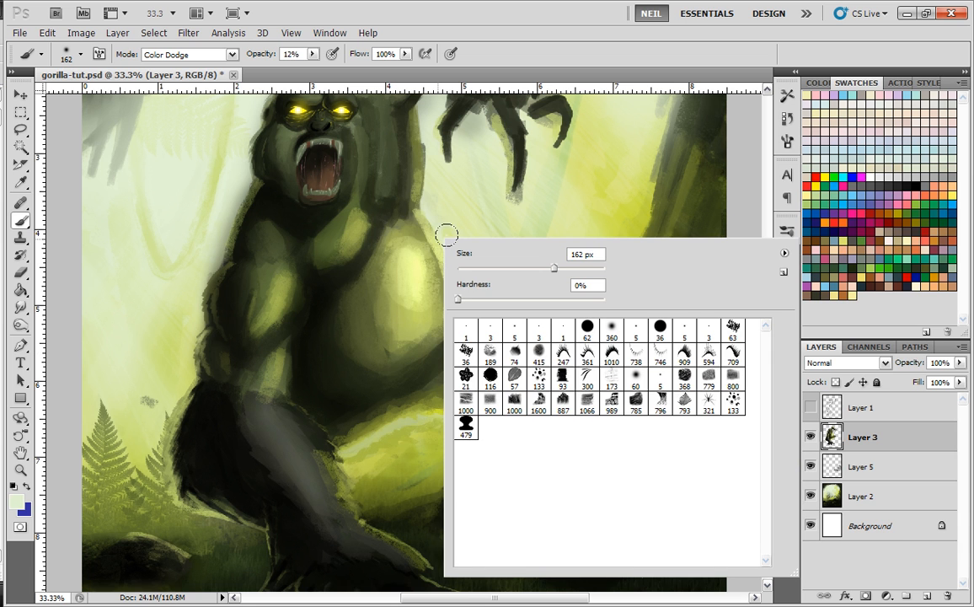
{"action": "left_click", "coordinate": [786, 95]}
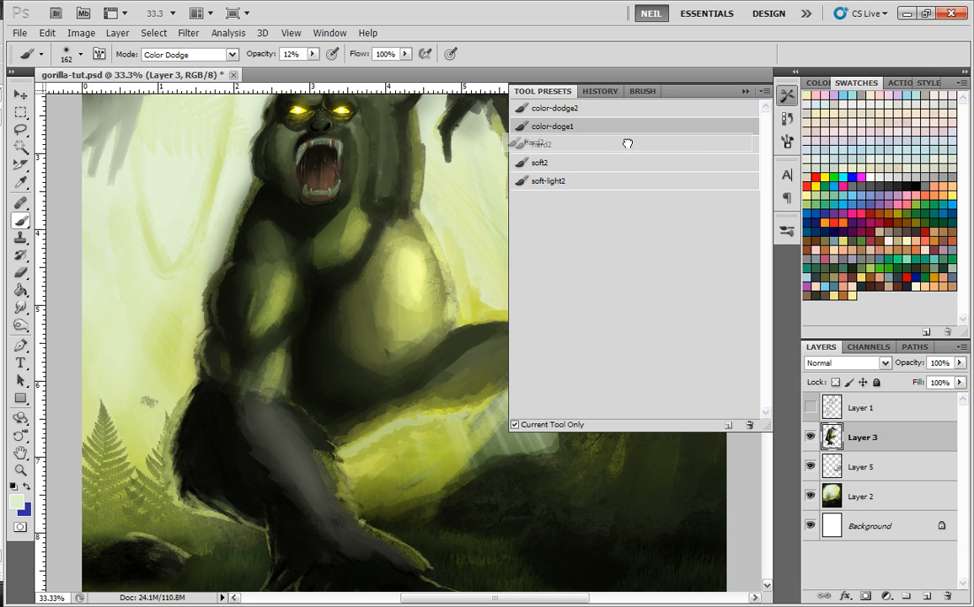
{"action": "left_click", "coordinate": [626, 144]}
{"action": "left_click", "coordinate": [747, 92]}
{"action": "right_click", "coordinate": [505, 258]}
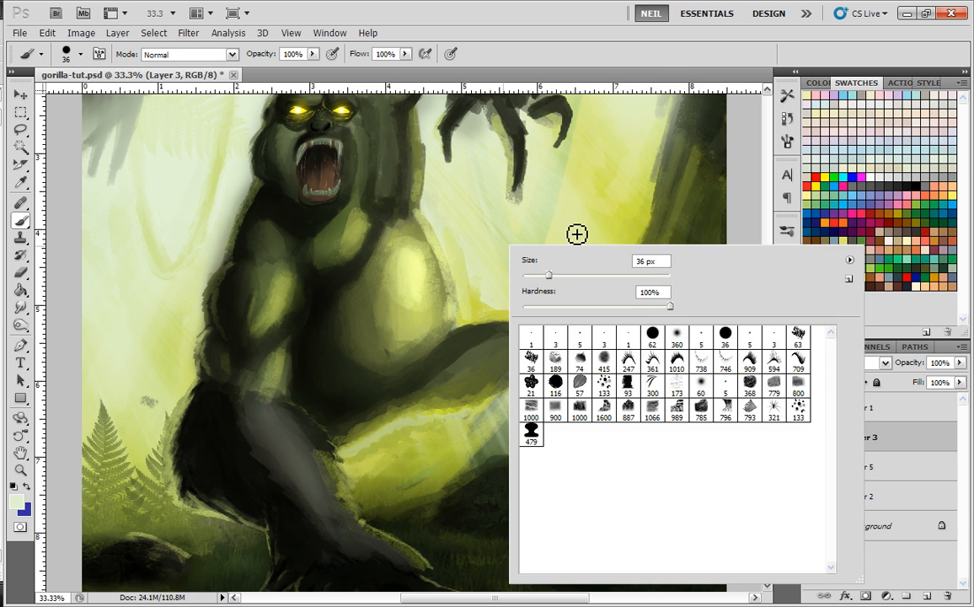
- Repaint the glaring belly highlight with sampled olive green tones using an 86 px textured brush in Normal mode
{"action": "left_click", "coordinate": [400, 245], "text": "alt"}
{"action": "mouse_move", "coordinate": [384, 242]}
{"action": "left_mouse_down"}
{"action": "mouse_move", "coordinate": [409, 333]}
{"action": "mouse_move", "coordinate": [406, 312]}
{"action": "left_mouse_up"}
{"action": "left_click", "coordinate": [403, 316], "text": "alt"}
{"action": "left_click", "coordinate": [362, 358], "text": "alt"}
{"action": "mouse_move", "coordinate": [362, 358]}
{"action": "left_mouse_down"}
{"action": "mouse_move", "coordinate": [364, 301]}
{"action": "mouse_move", "coordinate": [376, 350]}
{"action": "mouse_move", "coordinate": [409, 349]}
{"action": "mouse_move", "coordinate": [431, 253]}
{"action": "mouse_move", "coordinate": [430, 268]}
{"action": "left_mouse_up"}
{"action": "left_click", "coordinate": [363, 308], "text": "alt"}
{"action": "left_click", "coordinate": [372, 364], "text": "alt"}
{"action": "left_click", "coordinate": [420, 363], "text": "alt"}
{"action": "left_click", "coordinate": [426, 243], "text": "alt"}
{"action": "left_click", "coordinate": [428, 242], "text": "alt"}
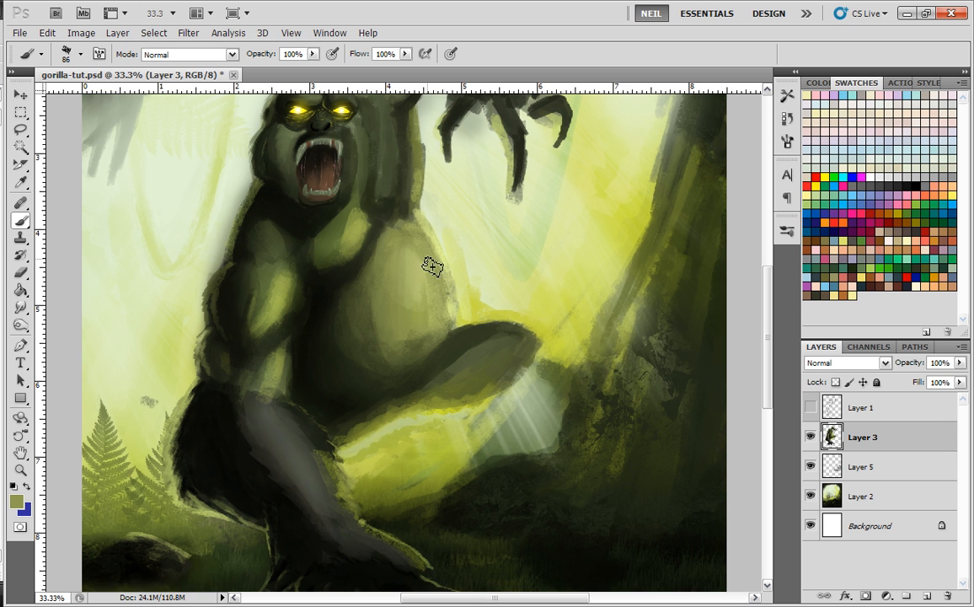
- Refine the belly's outer rim with sampled yellow-green strokes, reducing the textured brush to 20 px
{"action": "key", "text": "ctrl+plus"}
{"action": "key", "text": "ctrl+plus"}
{"action": "right_click", "coordinate": [432, 242]}
{"action": "left_click", "coordinate": [396, 228], "text": "alt"}
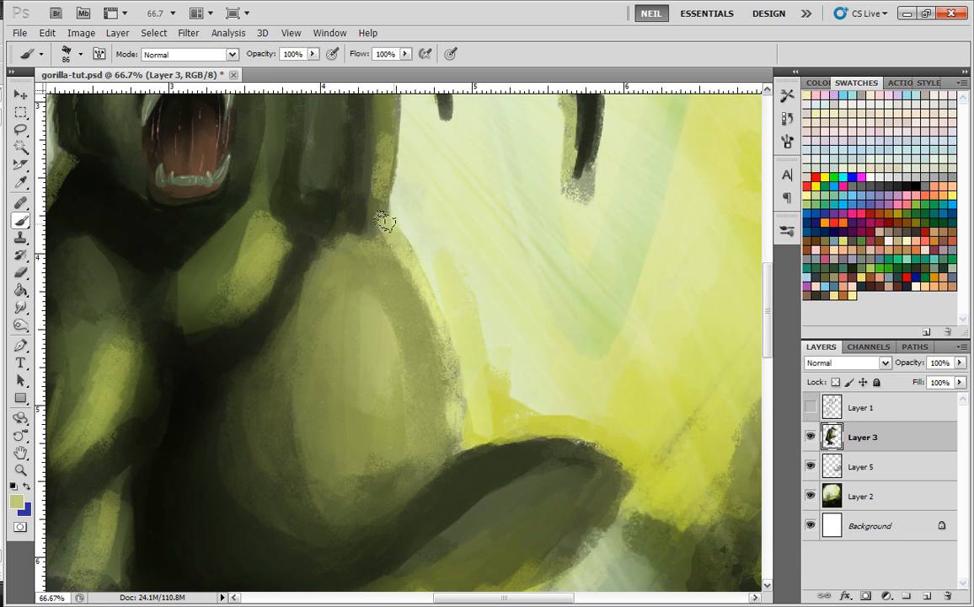
{"action": "left_click_drag", "start_coordinate": [382, 223], "coordinate": [407, 246]}
{"action": "right_click", "coordinate": [409, 235]}
{"action": "left_click", "coordinate": [402, 226], "text": "alt"}
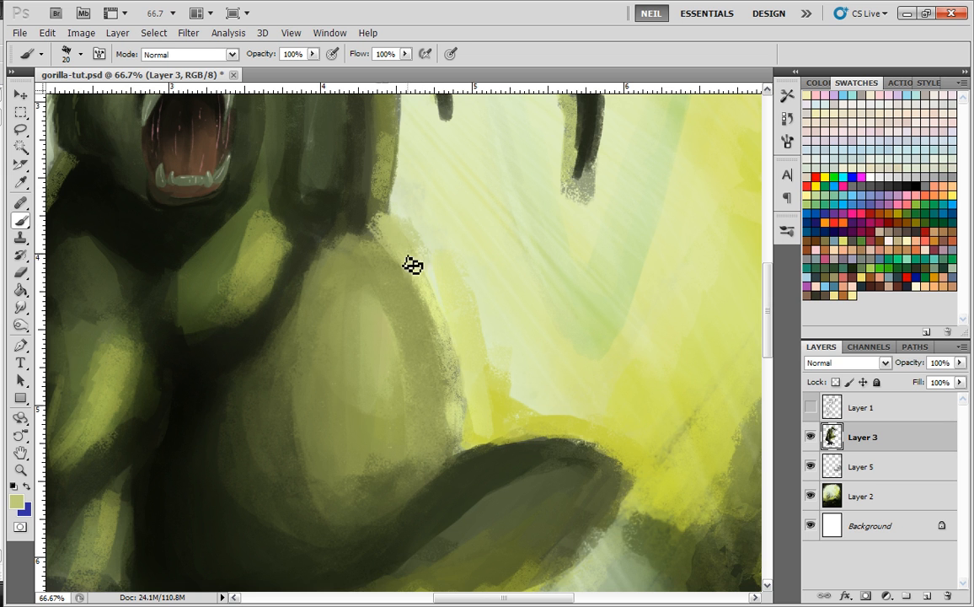
{"action": "mouse_move", "coordinate": [421, 271]}
{"action": "left_mouse_down"}
{"action": "mouse_move", "coordinate": [452, 337]}
{"action": "mouse_move", "coordinate": [458, 385]}
{"action": "mouse_move", "coordinate": [443, 330]}
{"action": "mouse_move", "coordinate": [462, 415]}
{"action": "left_mouse_up"}
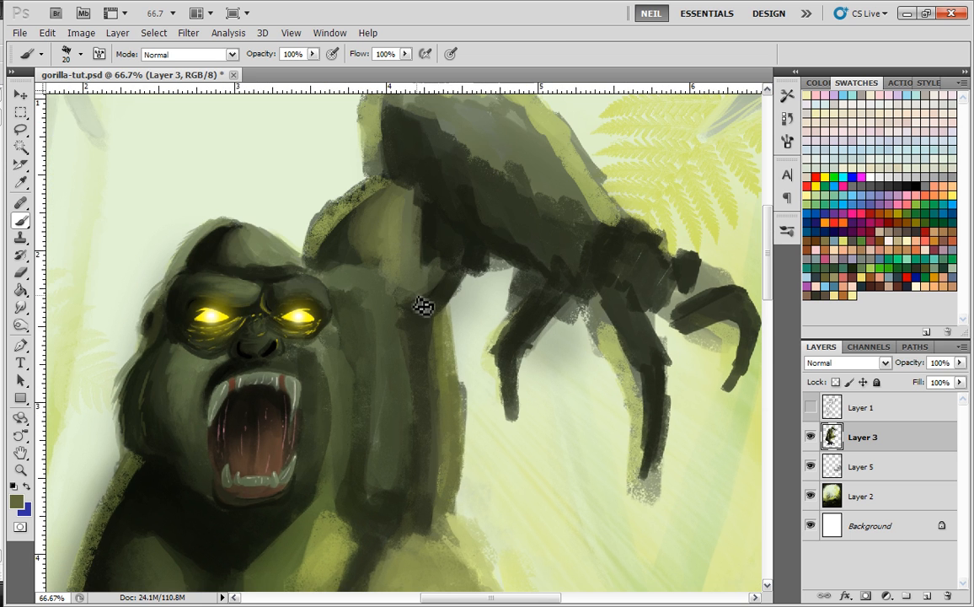
- Paint sampled green and dark fur strokes along the raised arm's shoulder edge with the 20 px textured brush
{"action": "left_click", "coordinate": [362, 202], "text": "alt"}
{"action": "mouse_move", "coordinate": [364, 184]}
{"action": "left_mouse_down"}
{"action": "mouse_move", "coordinate": [319, 226]}
{"action": "mouse_move", "coordinate": [316, 246]}
{"action": "mouse_move", "coordinate": [367, 194]}
{"action": "mouse_move", "coordinate": [321, 235]}
{"action": "left_mouse_up"}
{"action": "left_click", "coordinate": [351, 195], "text": "alt"}
{"action": "left_click", "coordinate": [324, 192], "text": "alt"}
{"action": "mouse_move", "coordinate": [362, 182]}
{"action": "left_mouse_down"}
{"action": "mouse_move", "coordinate": [314, 218]}
{"action": "mouse_move", "coordinate": [311, 241]}
{"action": "mouse_move", "coordinate": [353, 230]}
{"action": "mouse_move", "coordinate": [361, 215]}
{"action": "mouse_move", "coordinate": [351, 215]}
{"action": "mouse_move", "coordinate": [380, 196]}
{"action": "mouse_move", "coordinate": [360, 218]}
{"action": "left_mouse_up"}
{"action": "left_click", "coordinate": [353, 231], "text": "alt"}
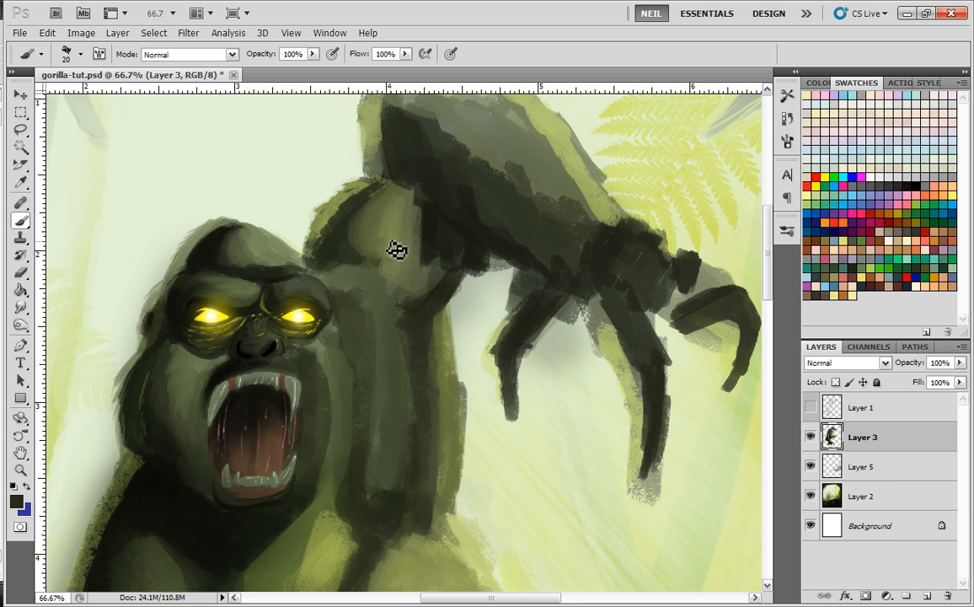
- Paint dark fur strokes around the raised arm's elbow and upper arm with the 20 px textured brush, undoing the last stroke
{"action": "left_click_drag", "start_coordinate": [410, 101], "coordinate": [375, 234]}
{"action": "left_click_drag", "start_coordinate": [349, 305], "coordinate": [354, 249]}
{"action": "mouse_move", "coordinate": [454, 360]}
{"action": "left_mouse_down"}
{"action": "mouse_move", "coordinate": [411, 318]}
{"action": "mouse_move", "coordinate": [426, 282]}
{"action": "mouse_move", "coordinate": [411, 278]}
{"action": "mouse_move", "coordinate": [437, 285]}
{"action": "left_mouse_up"}
{"action": "key", "text": "ctrl+z"}
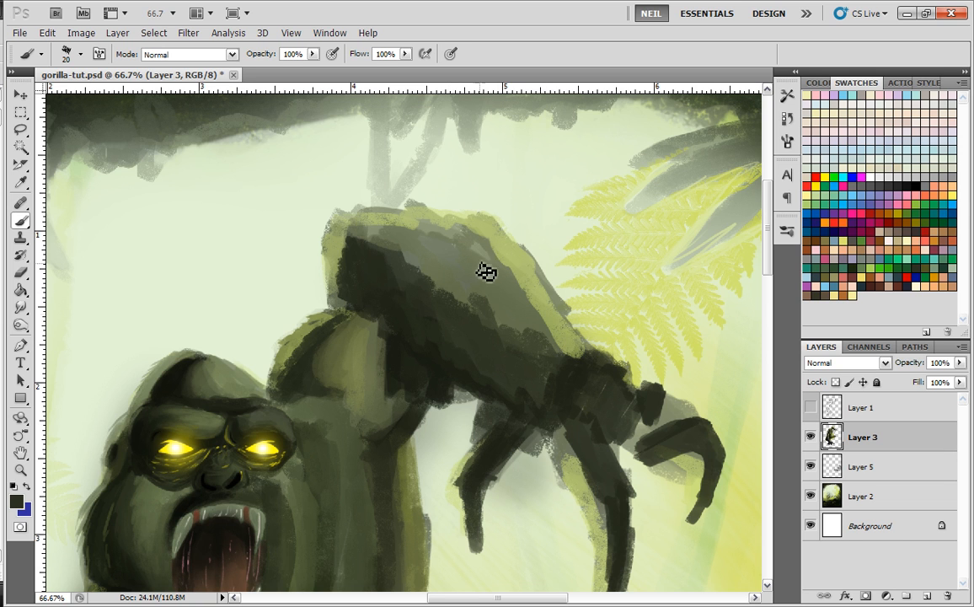
- Paint textured fur strokes across the raised forearm in dark and grey-green tones sampled from the arm
{"action": "left_click", "coordinate": [494, 314], "text": "alt"}
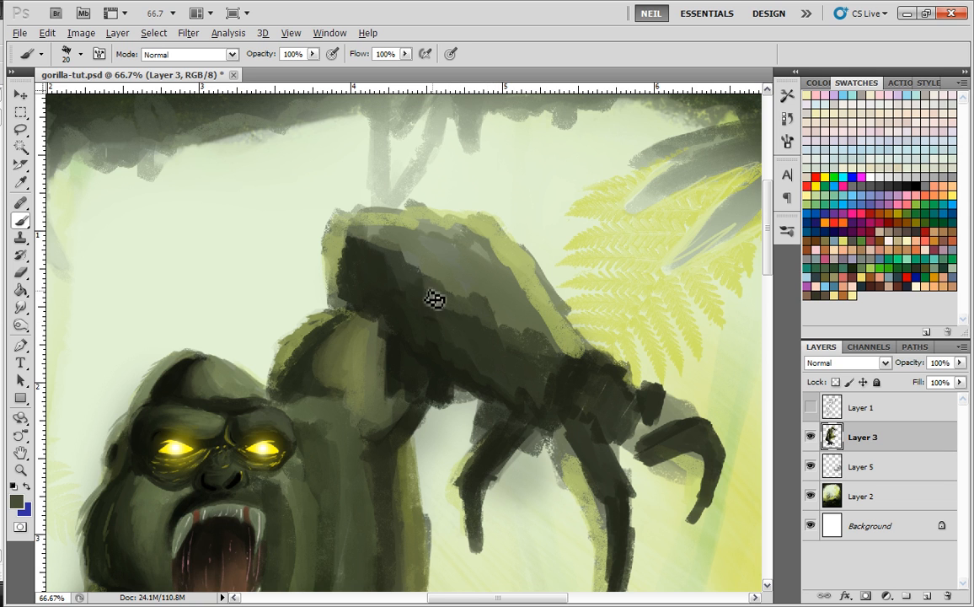
{"action": "left_click", "coordinate": [513, 365], "text": "alt"}
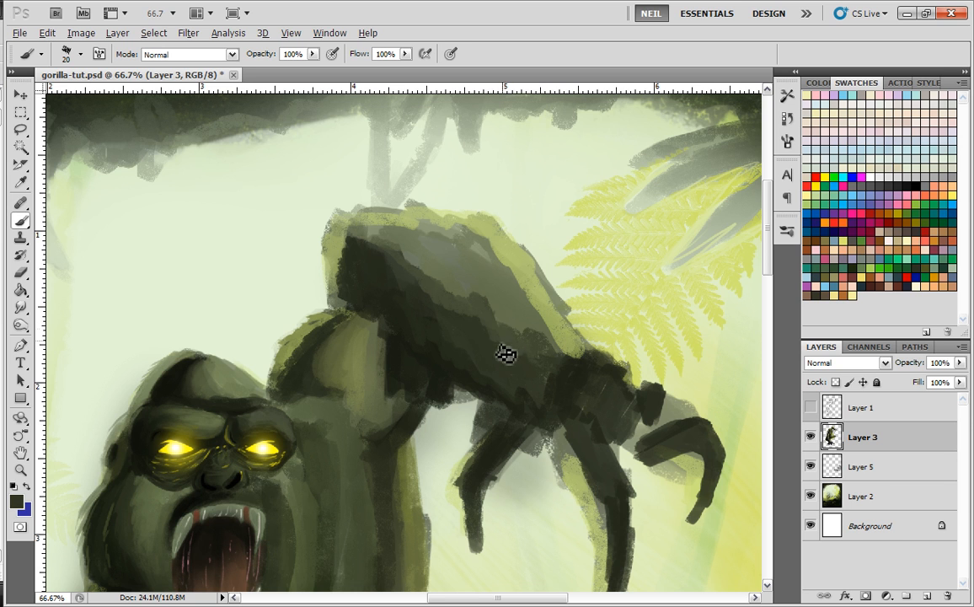
{"action": "left_click", "coordinate": [471, 274], "text": "alt"}
{"action": "mouse_move", "coordinate": [478, 295]}
{"action": "left_mouse_down"}
{"action": "mouse_move", "coordinate": [505, 327]}
{"action": "mouse_move", "coordinate": [480, 299]}
{"action": "mouse_move", "coordinate": [364, 233]}
{"action": "left_mouse_up"}
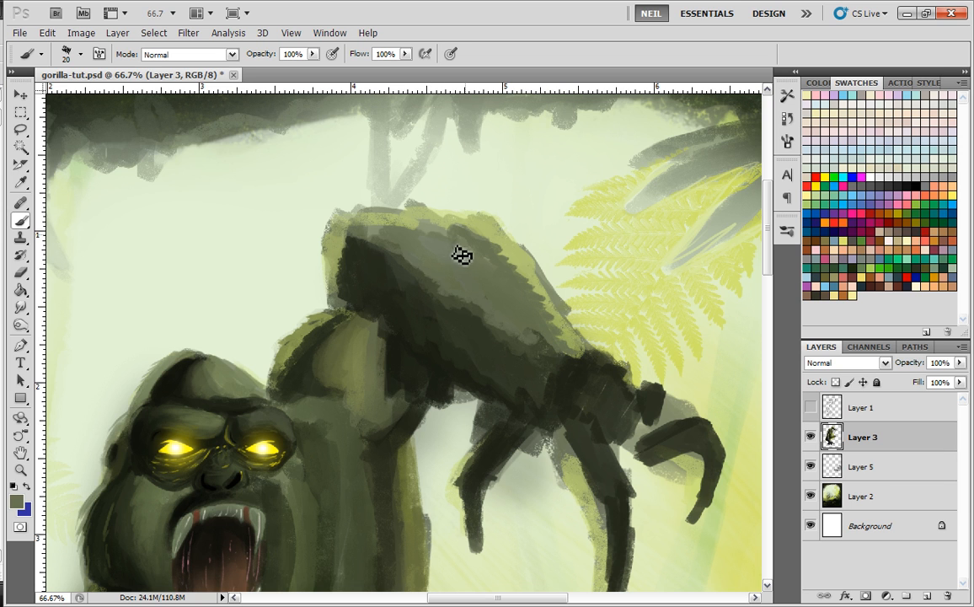
{"action": "left_click_drag", "start_coordinate": [437, 236], "coordinate": [374, 229]}
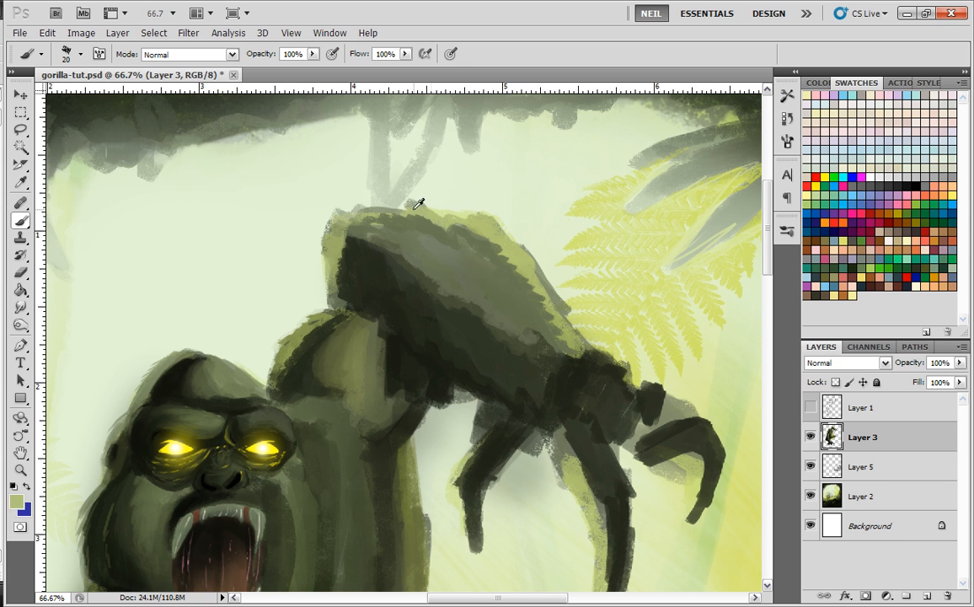
- Build up a ragged light green rim around the raised elbow and the forearm's upper edge with sampled colors
{"action": "mouse_move", "coordinate": [417, 222]}
{"action": "left_mouse_down"}
{"action": "mouse_move", "coordinate": [355, 213]}
{"action": "mouse_move", "coordinate": [358, 227]}
{"action": "mouse_move", "coordinate": [337, 244]}
{"action": "mouse_move", "coordinate": [339, 231]}
{"action": "mouse_move", "coordinate": [321, 255]}
{"action": "mouse_move", "coordinate": [366, 251]}
{"action": "mouse_move", "coordinate": [332, 268]}
{"action": "left_mouse_up"}
{"action": "left_click", "coordinate": [342, 233], "text": "alt"}
{"action": "left_click", "coordinate": [363, 256], "text": "alt"}
{"action": "left_click", "coordinate": [320, 239], "text": "alt"}
{"action": "left_click", "coordinate": [534, 264], "text": "alt"}
{"action": "mouse_move", "coordinate": [502, 229]}
{"action": "left_mouse_down"}
{"action": "mouse_move", "coordinate": [527, 273]}
{"action": "mouse_move", "coordinate": [550, 250]}
{"action": "mouse_move", "coordinate": [535, 273]}
{"action": "left_mouse_up"}
- Reshape the raised hand's finger nearest the head with sampled dark strokes, trimming its edges with sampled pale green background tones
{"action": "mouse_move", "coordinate": [607, 342]}
{"action": "left_mouse_down"}
{"action": "mouse_move", "coordinate": [574, 333]}
{"action": "mouse_move", "coordinate": [449, 254]}
{"action": "mouse_move", "coordinate": [447, 276]}
{"action": "left_mouse_up"}
{"action": "left_click", "coordinate": [422, 255], "text": "alt"}
{"action": "left_click", "coordinate": [353, 333], "text": "alt"}
{"action": "mouse_move", "coordinate": [362, 349]}
{"action": "left_mouse_down"}
{"action": "mouse_move", "coordinate": [322, 387]}
{"action": "mouse_move", "coordinate": [320, 415]}
{"action": "left_mouse_up"}
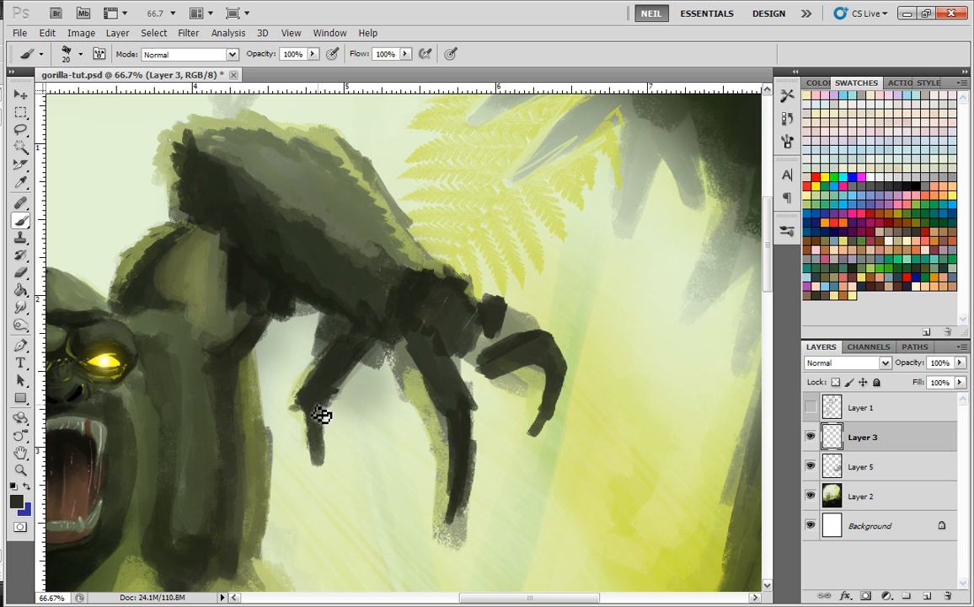
{"action": "left_click", "coordinate": [309, 390], "text": "alt"}
{"action": "mouse_move", "coordinate": [319, 324]}
{"action": "left_mouse_down"}
{"action": "mouse_move", "coordinate": [316, 409]}
{"action": "mouse_move", "coordinate": [304, 424]}
{"action": "mouse_move", "coordinate": [313, 447]}
{"action": "left_mouse_up"}
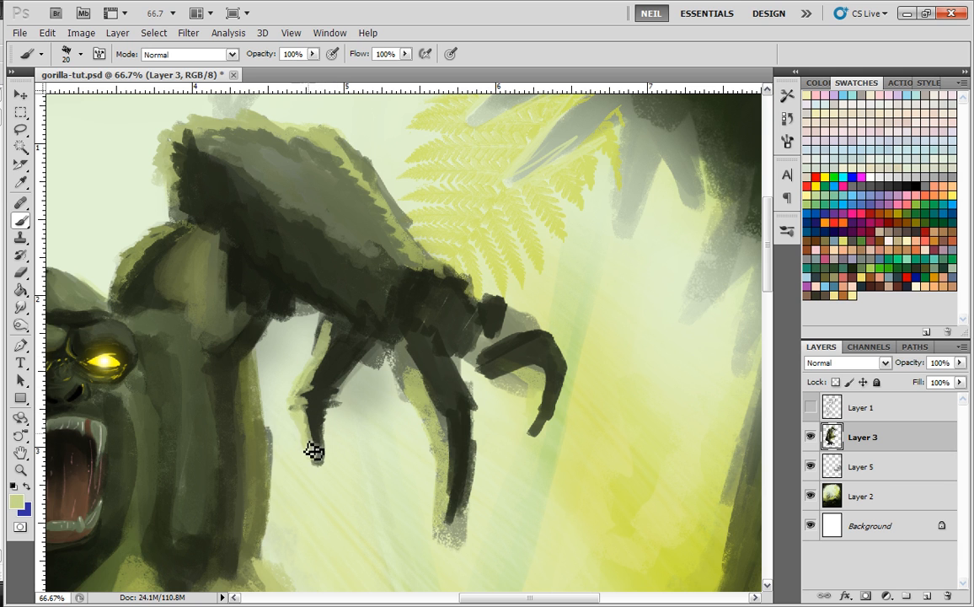
{"action": "left_click", "coordinate": [343, 312], "text": "alt"}
{"action": "mouse_move", "coordinate": [328, 322]}
{"action": "left_mouse_down"}
{"action": "mouse_move", "coordinate": [301, 417]}
{"action": "mouse_move", "coordinate": [319, 458]}
{"action": "mouse_move", "coordinate": [369, 368]}
{"action": "mouse_move", "coordinate": [330, 433]}
{"action": "mouse_move", "coordinate": [340, 421]}
{"action": "left_mouse_up"}
{"action": "left_click", "coordinate": [341, 394], "text": "alt"}
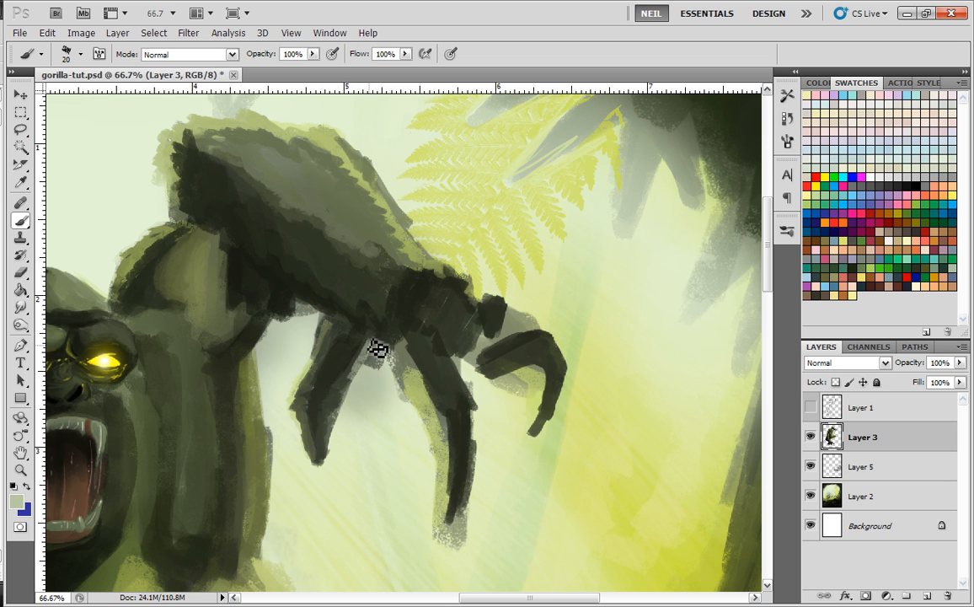
{"action": "key", "text": "ctrl+minus"}
{"action": "key", "text": "ctrl+minus"}
{"action": "key", "text": "ctrl+minus"}
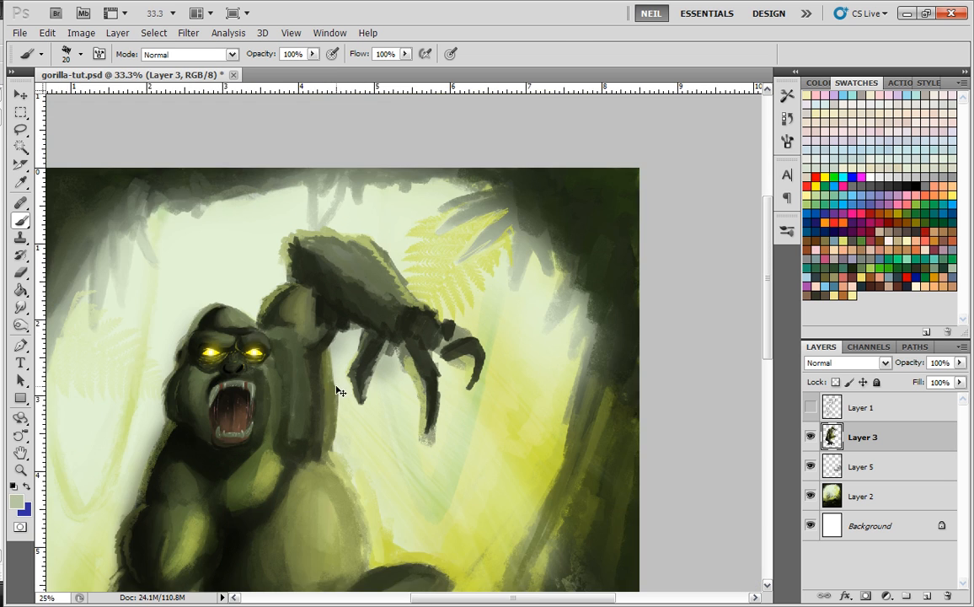
{"action": "key", "text": "ctrl+minus"}
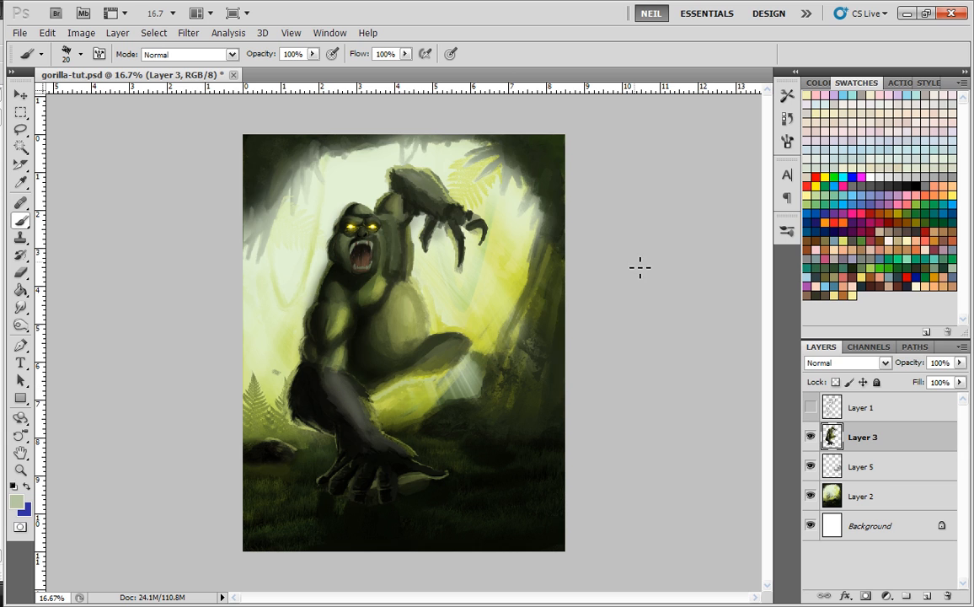